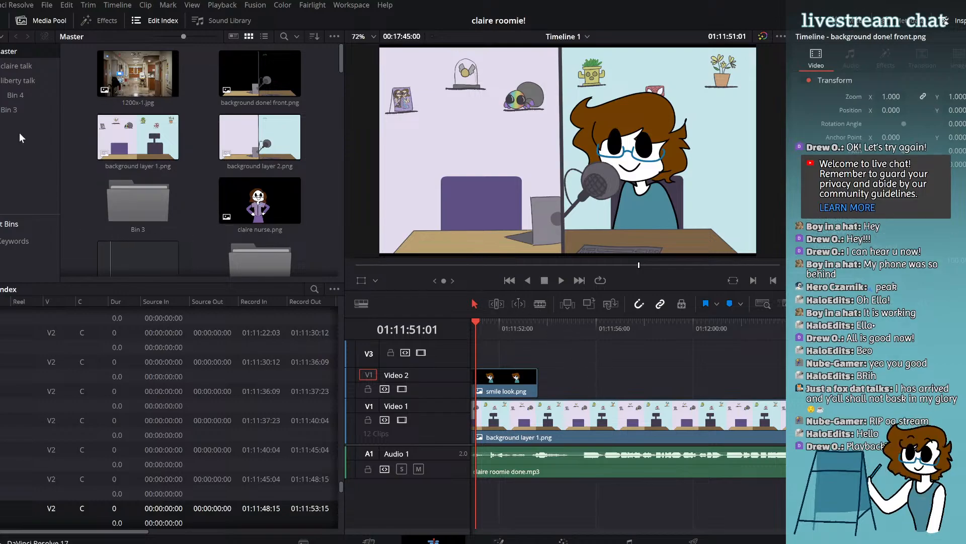
Step: Open Bin 3 and play back the timeline around the end of the last smile look.png clip on Video 2
left_click(138, 136)
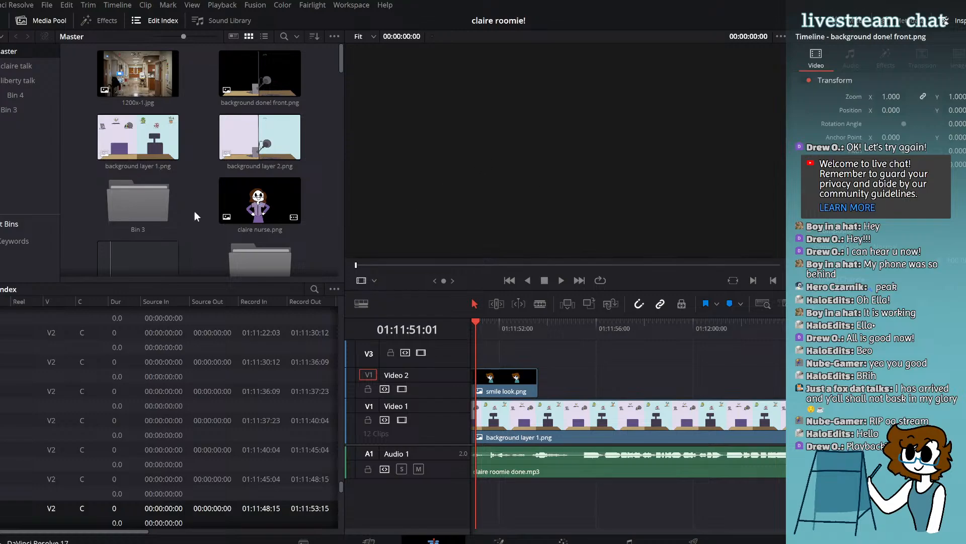
left_click(7, 111)
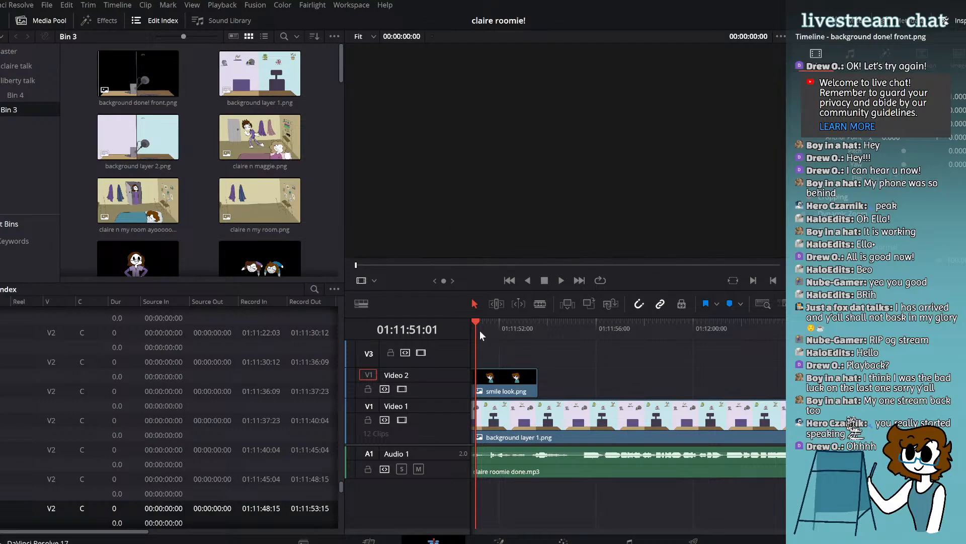
left_click_drag(479, 330, 552, 327)
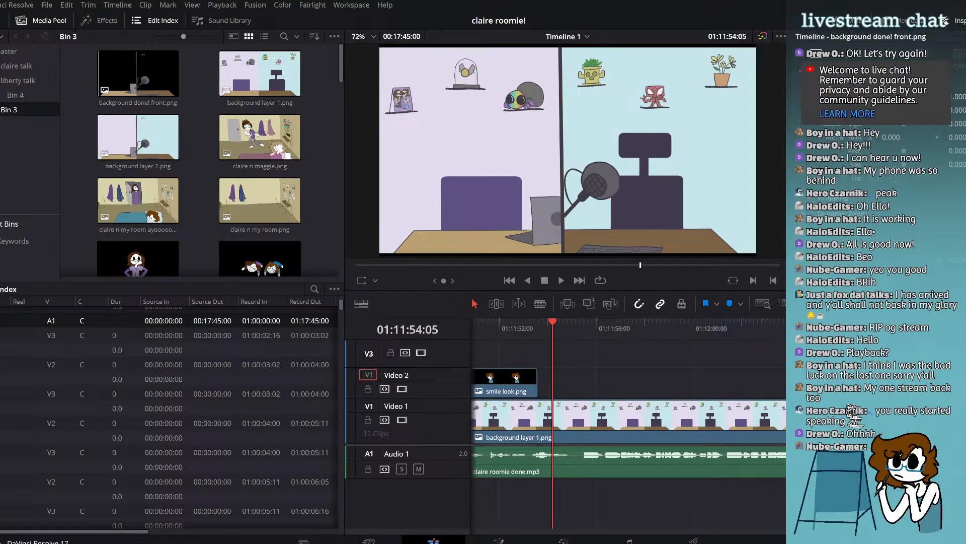
mouse_move(533, 316)
left_mouse_down()
mouse_move(527, 322)
mouse_move(594, 325)
mouse_move(530, 327)
left_mouse_up()
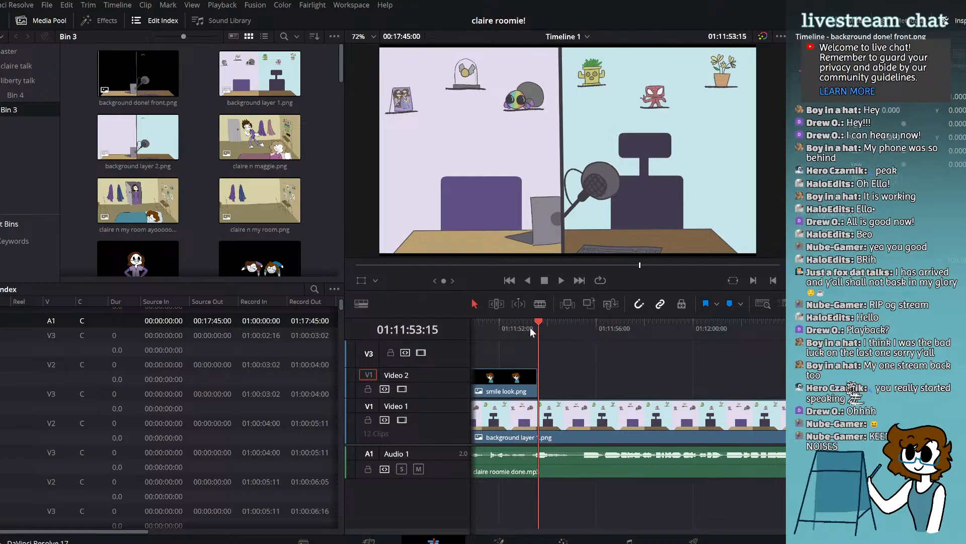
left_click(561, 279)
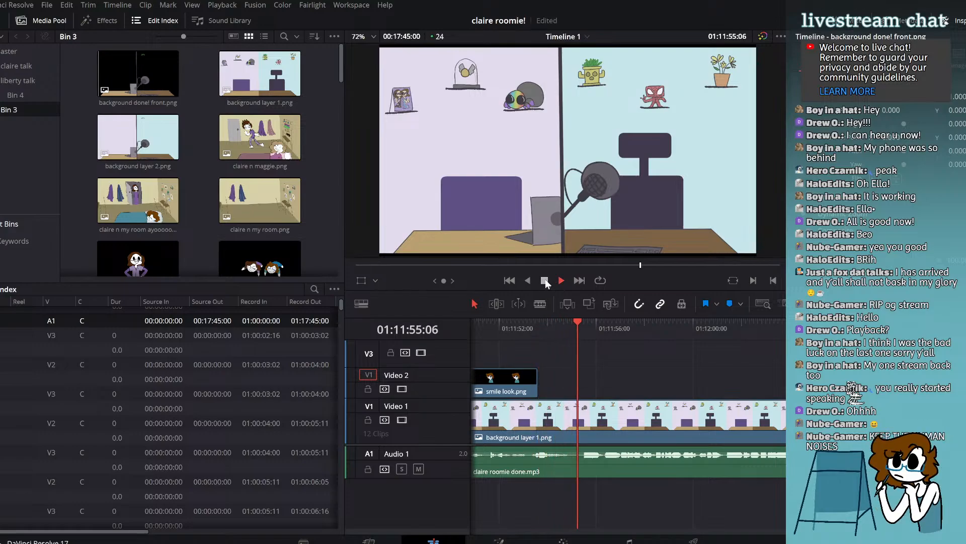
left_click(545, 279)
left_click_drag(496, 325, 485, 325)
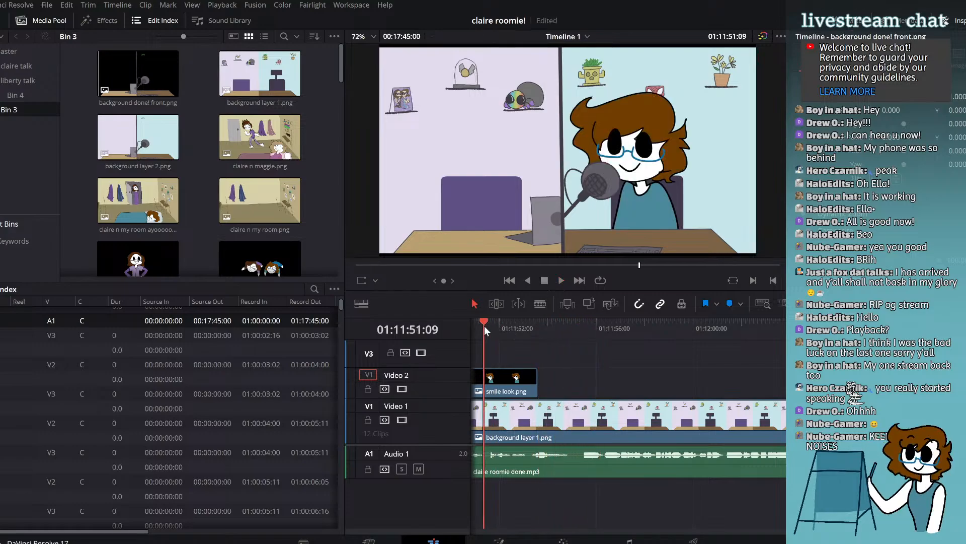
left_click(559, 281)
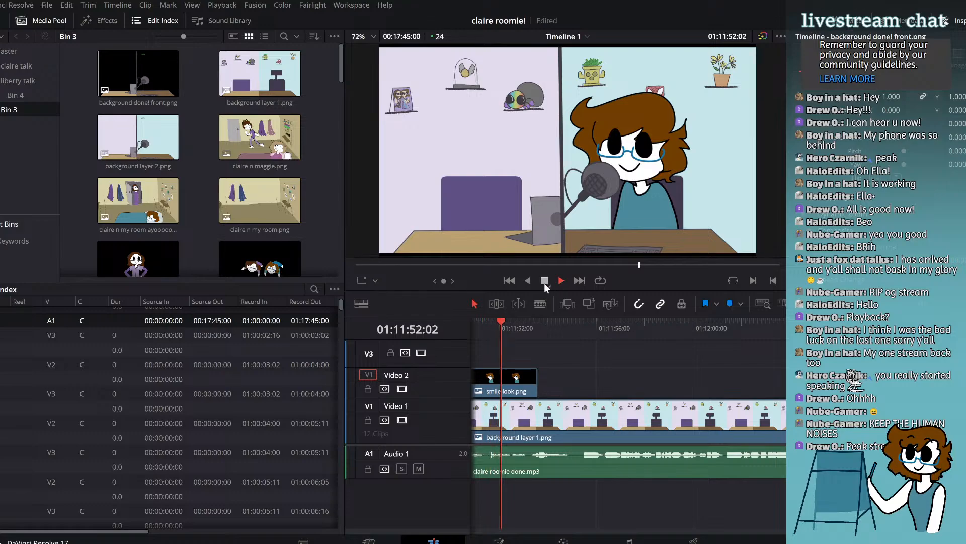
left_click(545, 281)
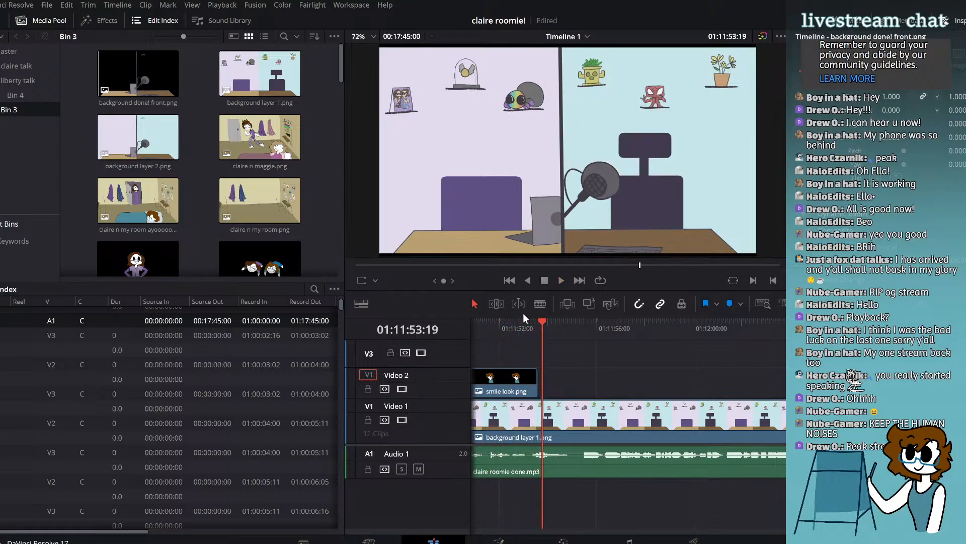
Step: Listen to the audio from 01:11:48:15 and trim the end of the smile look.png clip on Video 2 to 01:11:50:04
left_click_drag(526, 323, 751, 361)
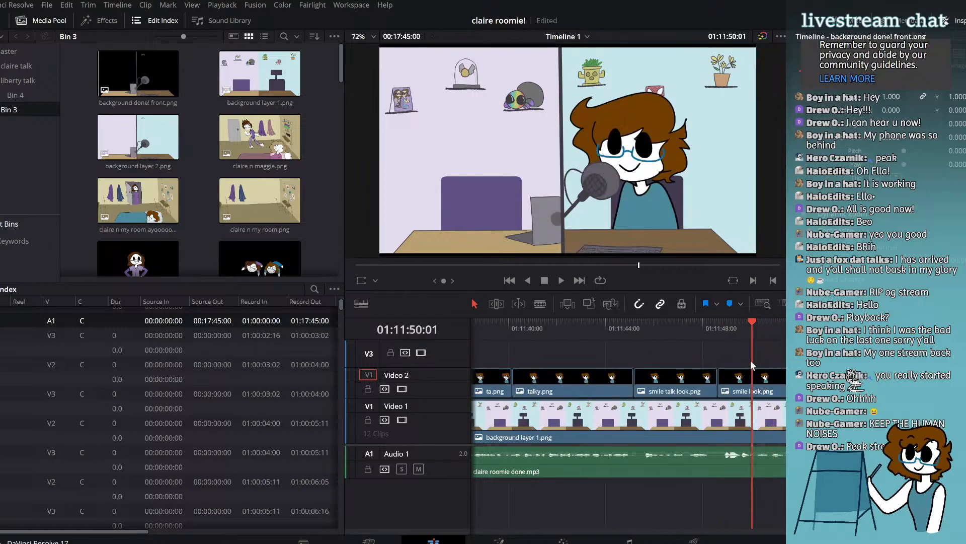
left_click(558, 281)
left_click(544, 282)
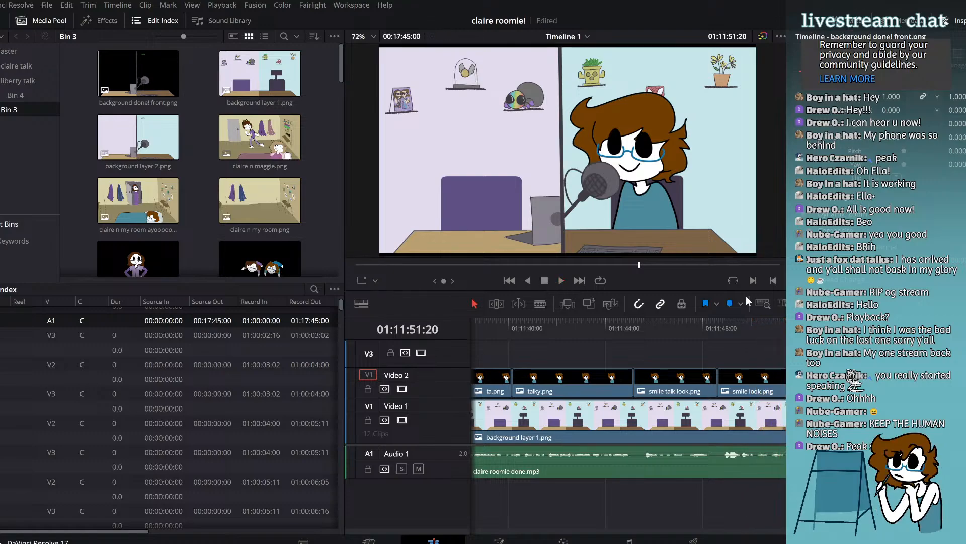
left_click(718, 328)
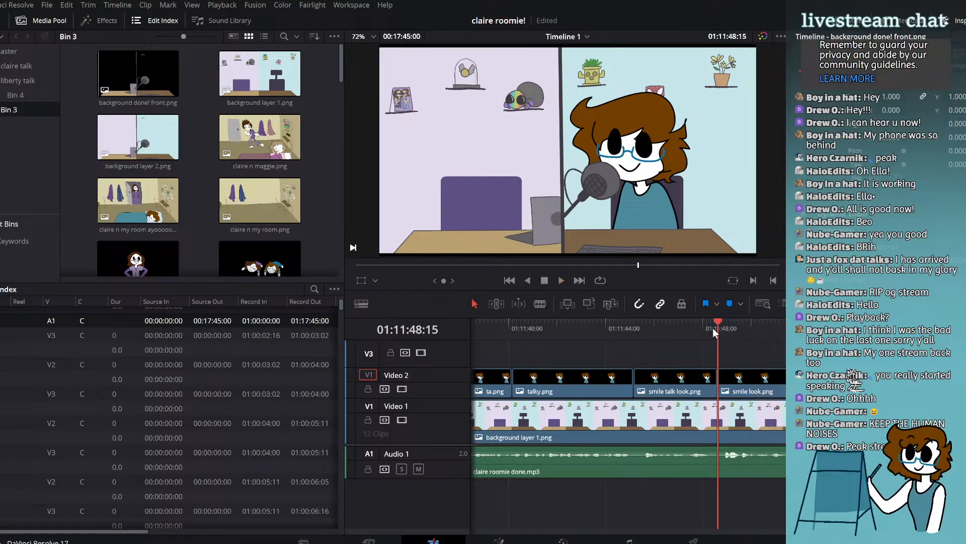
left_click(560, 281)
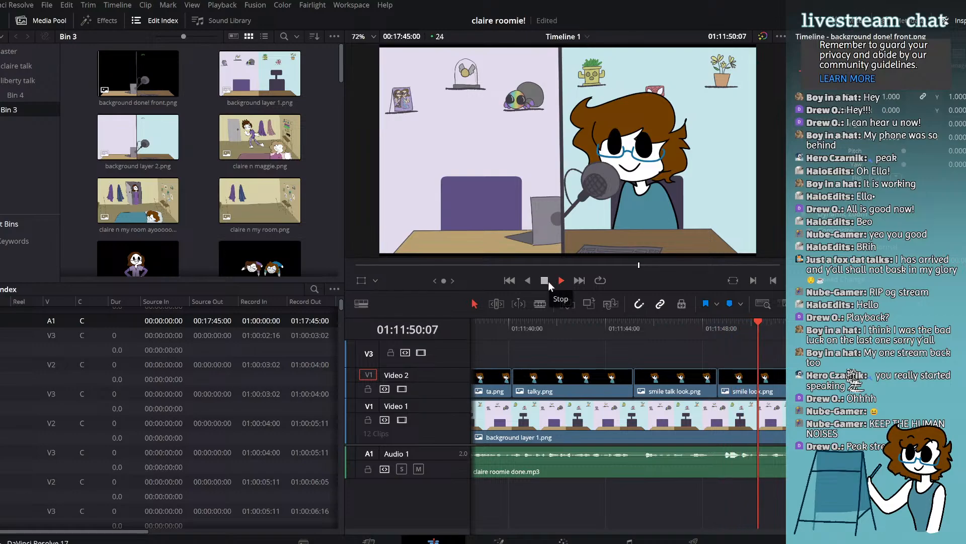
left_click(545, 281)
mouse_move(756, 322)
left_mouse_down()
mouse_move(746, 322)
mouse_move(756, 321)
left_mouse_up()
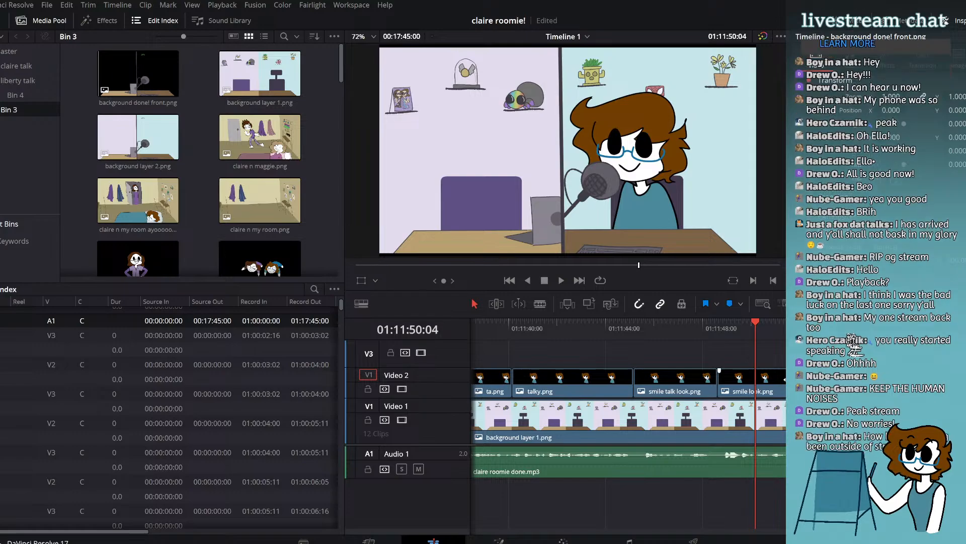
left_click_drag(790, 379, 772, 378)
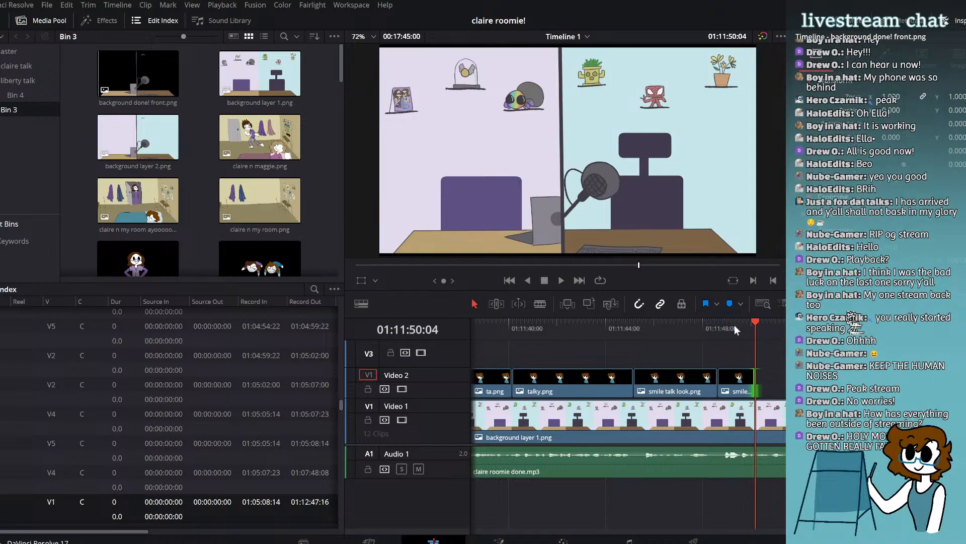
Step: Play back the timeline from 01:11:49:16 to review the audio following the trimmed smile look.png clip
left_click_drag(744, 328, 761, 334)
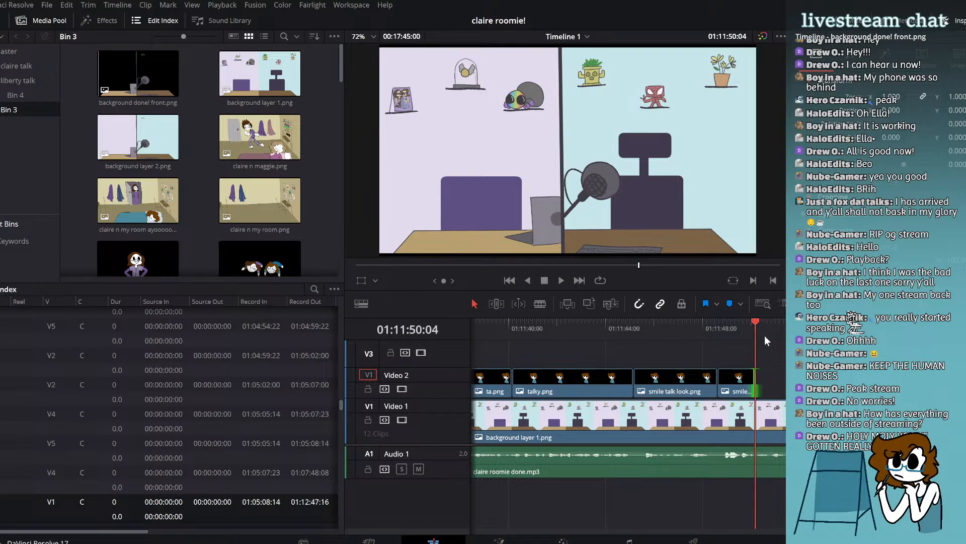
left_click(765, 334)
left_click_drag(766, 334, 762, 331)
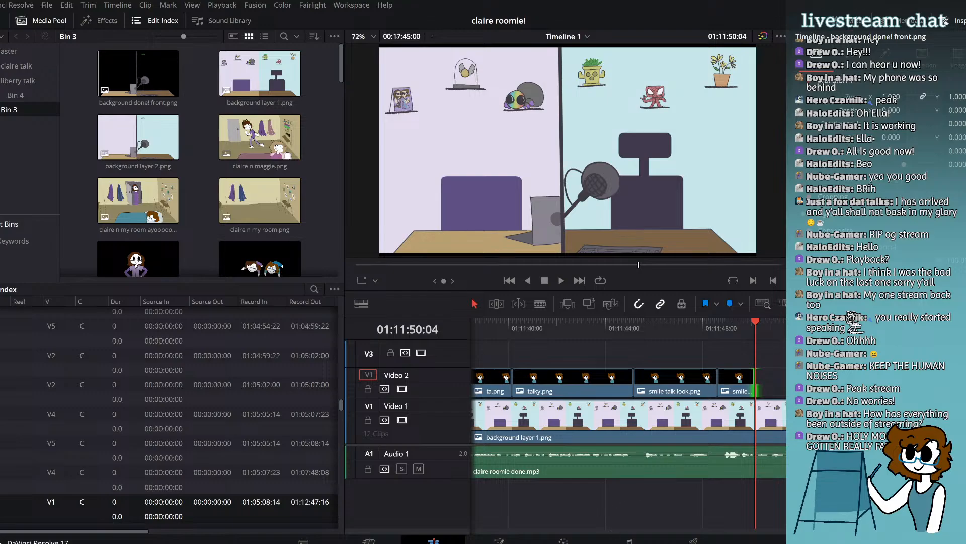
scroll(628, 423, "left", 1)
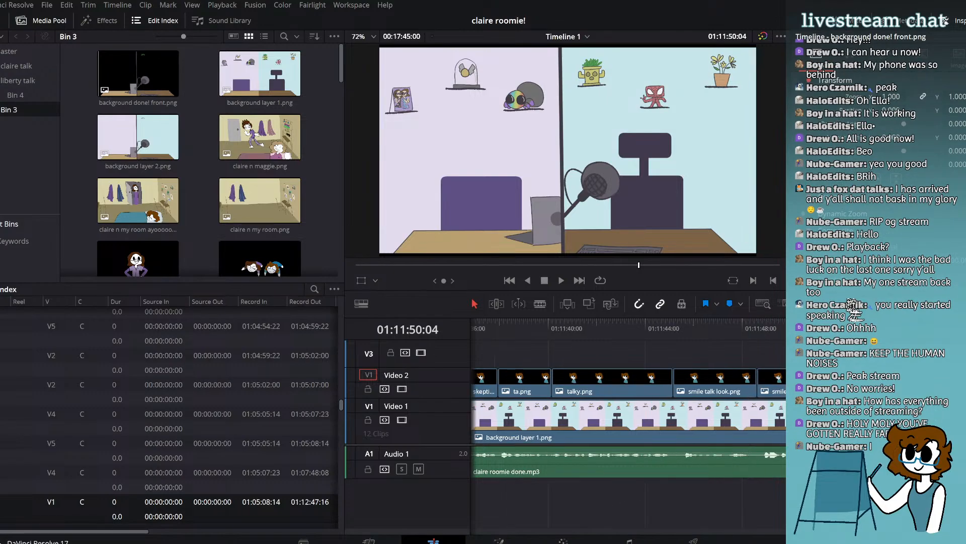
scroll(628, 423, "right", 9)
scroll(591, 372, "left", 3)
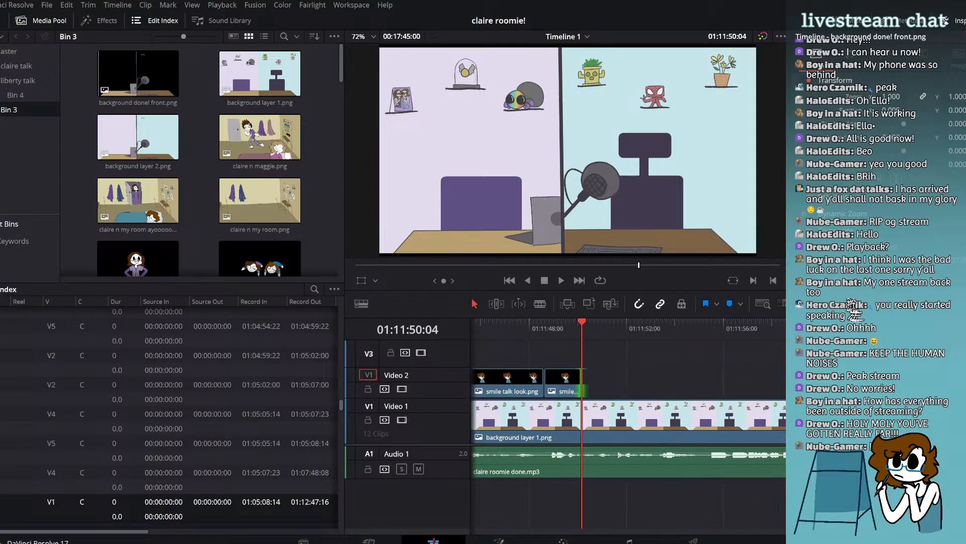
scroll(591, 371, "right", 2)
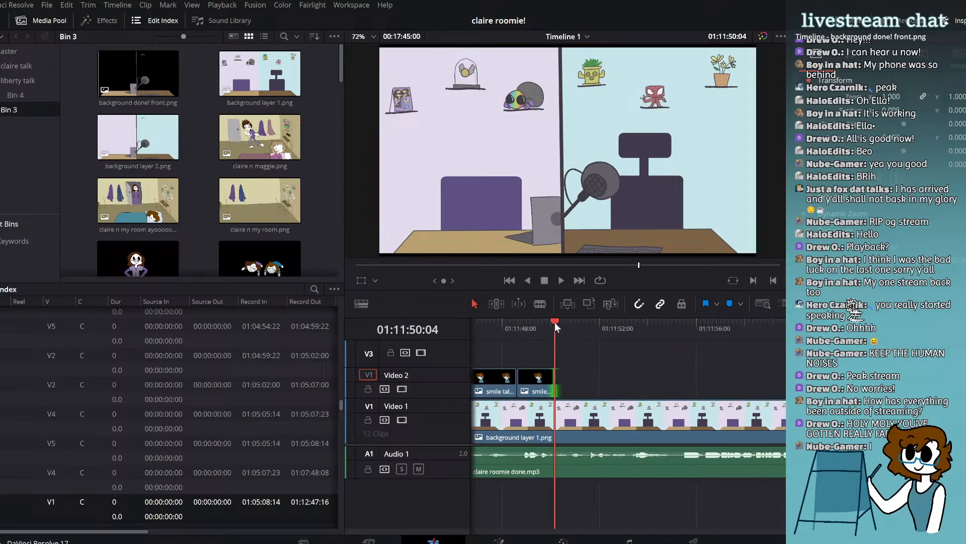
mouse_move(554, 322)
left_mouse_down()
mouse_move(626, 319)
mouse_move(542, 323)
left_mouse_up()
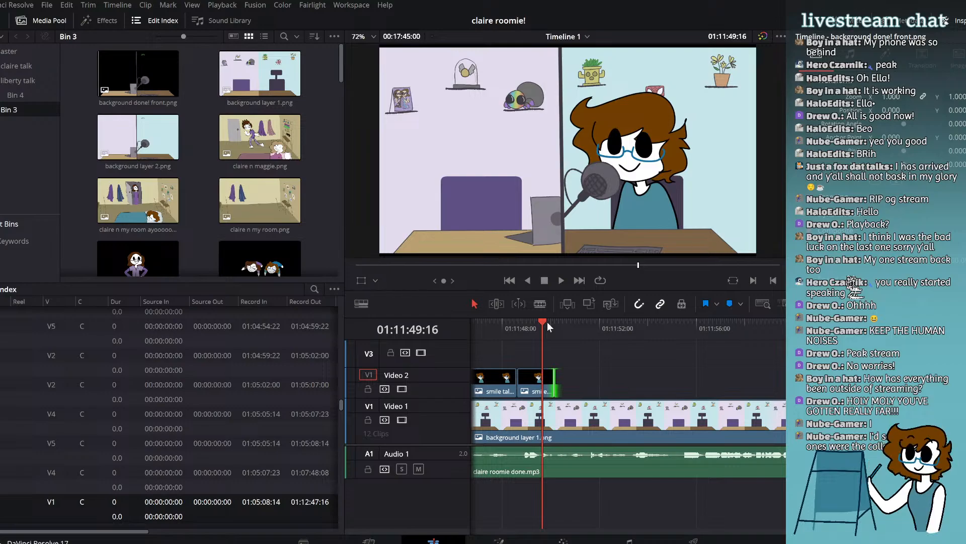
left_click(561, 281)
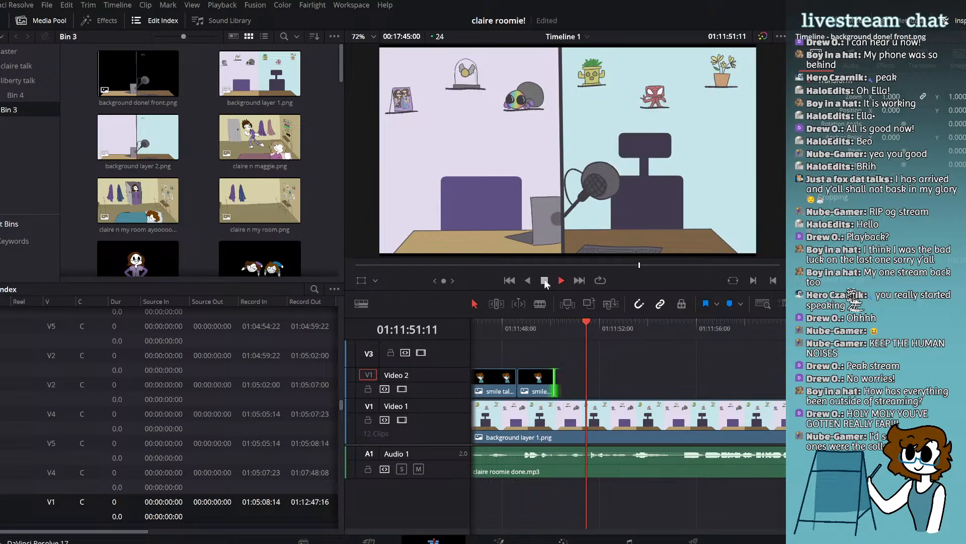
left_click(544, 280)
Step: Look through Bin 3 for a suitable pose, and open Bin 4 inside the liberty talk bin
scroll(201, 192, "down", 3)
left_click(179, 193)
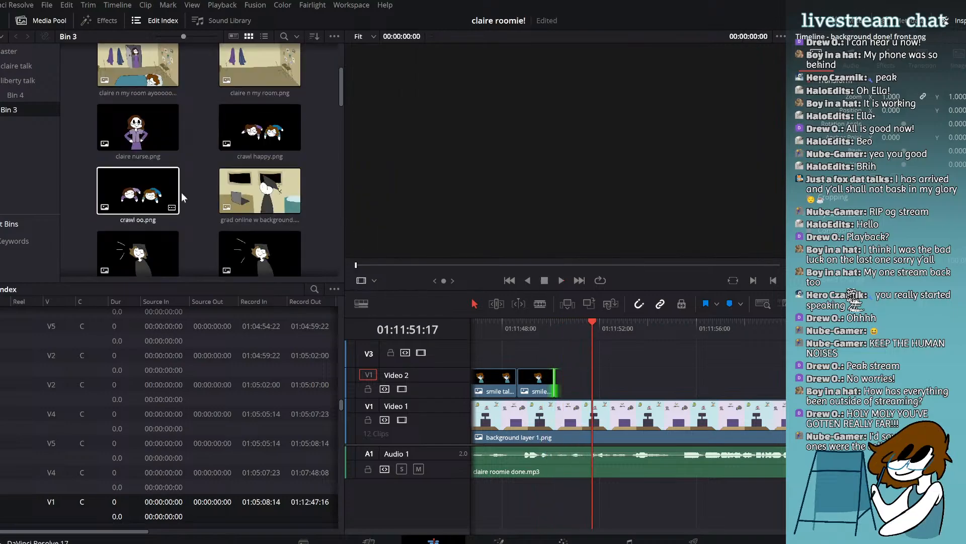
scroll(190, 185, "down", 10)
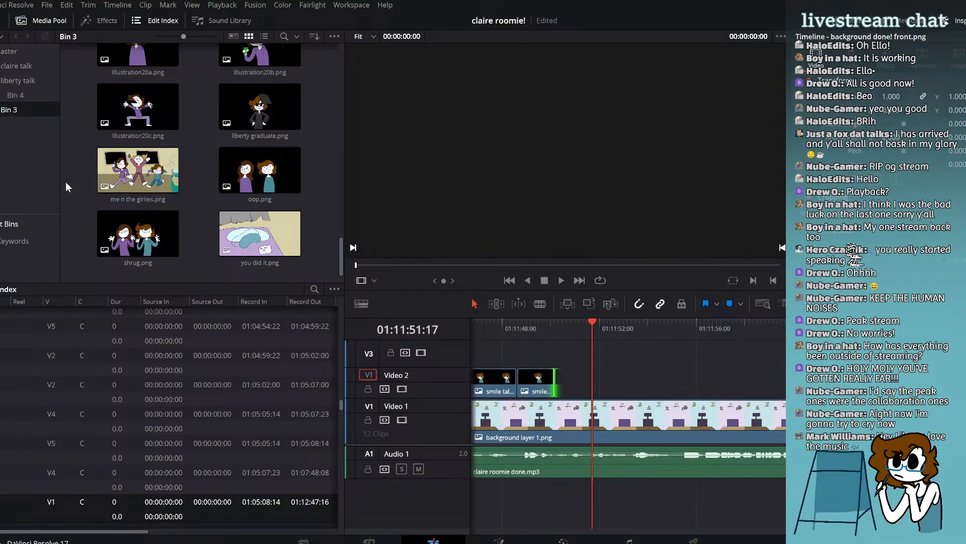
left_click(28, 83)
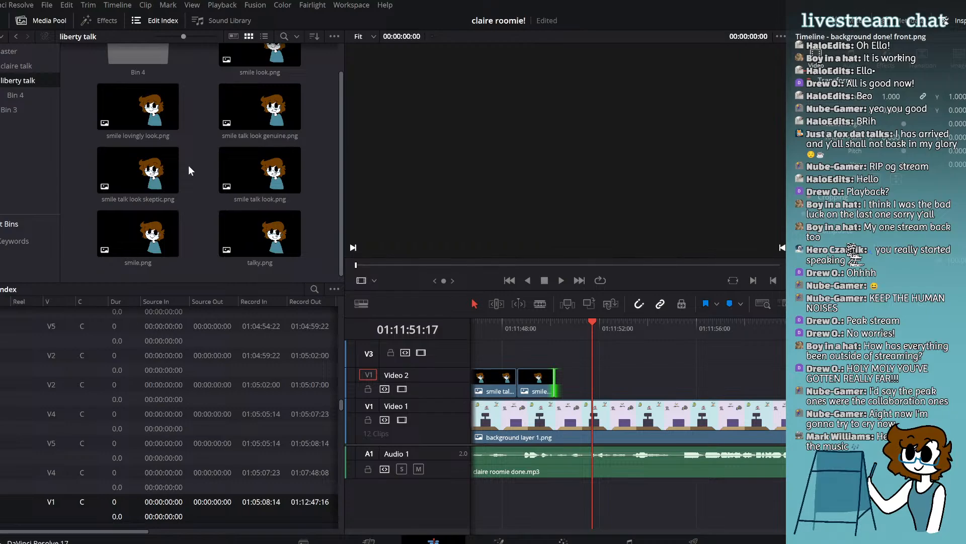
scroll(191, 181, "up", 2)
double_click(138, 88)
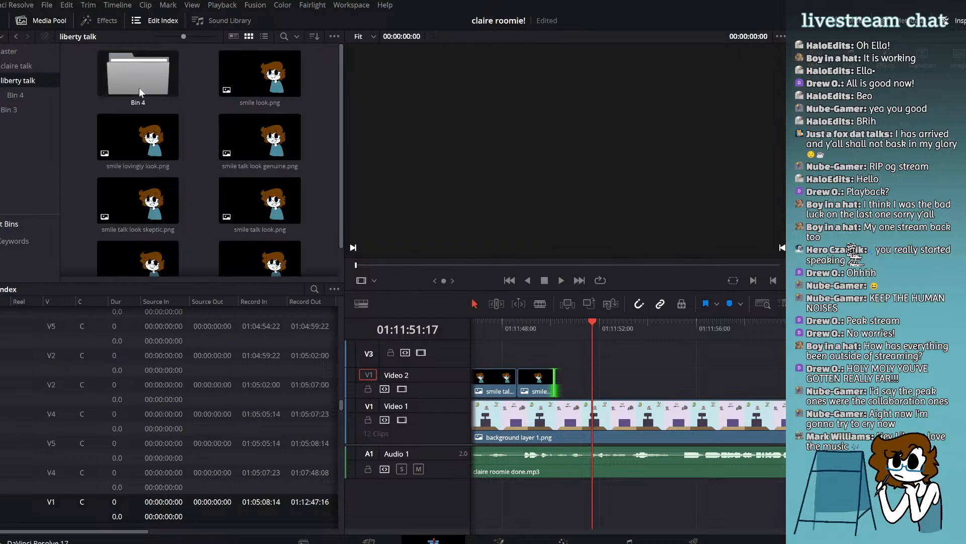
scroll(197, 171, "down", 5)
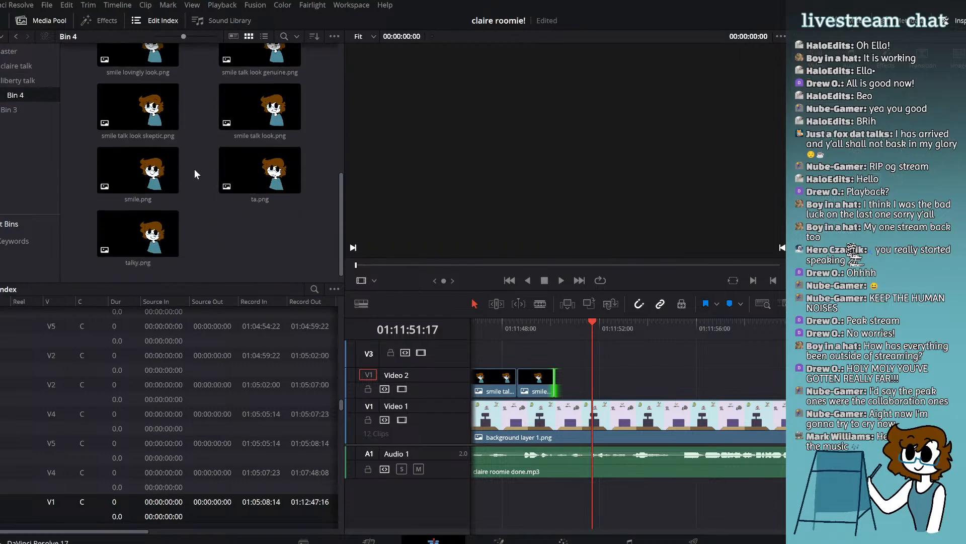
Step: Preview ta.png and place talky.png on Video 2 directly after the trimmed smile look.png clip
left_click(297, 160)
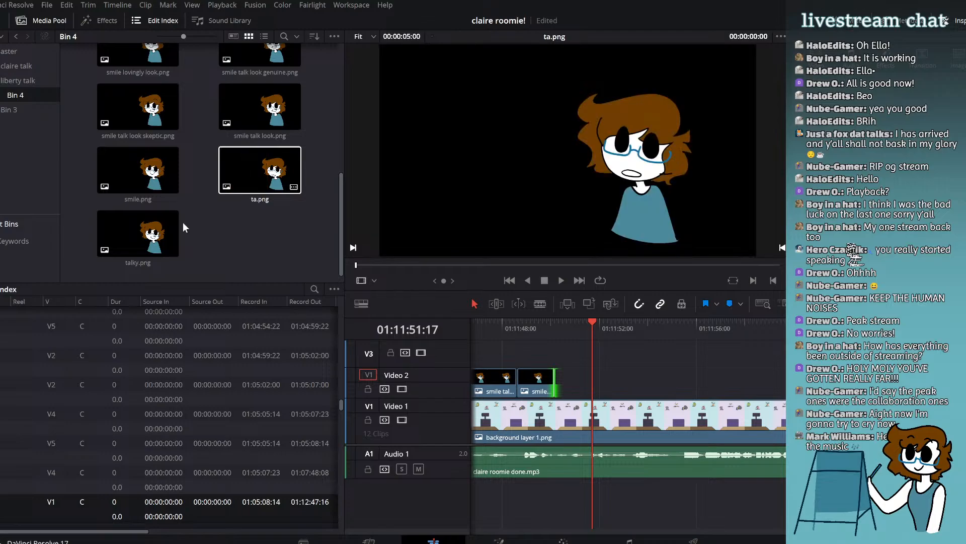
left_click_drag(146, 229, 556, 378)
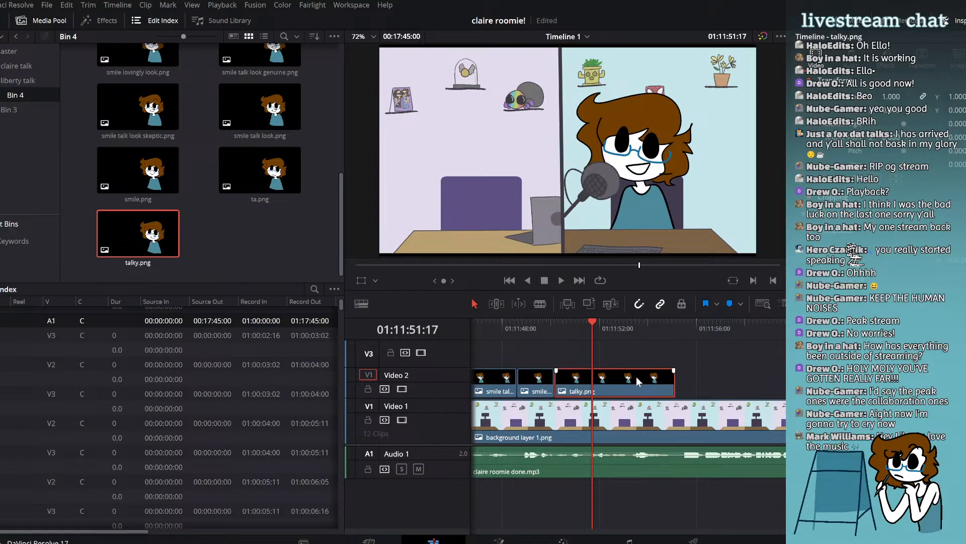
Step: Place smile talk look.png on Video 2 at 01:11:50:04, directly after the smile look.png clip, overwriting any clip there
scroll(215, 242, "up", 3)
scroll(213, 237, "up", 4)
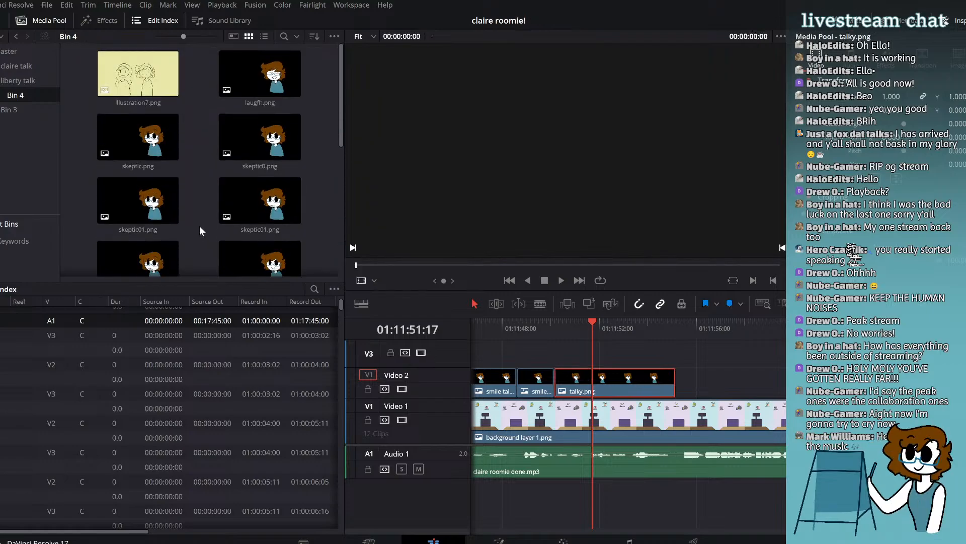
scroll(199, 226, "down", 5)
scroll(199, 226, "down", 5)
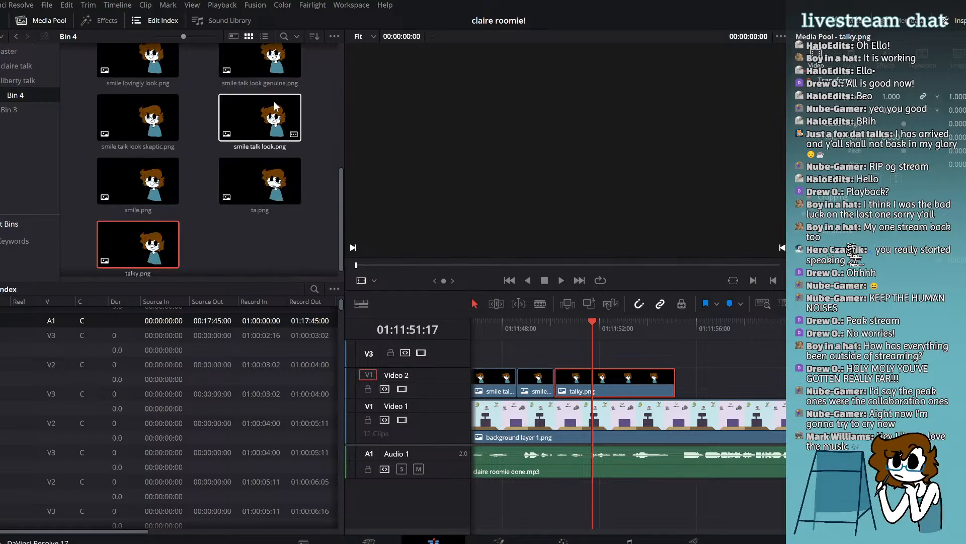
left_click_drag(260, 118, 558, 387)
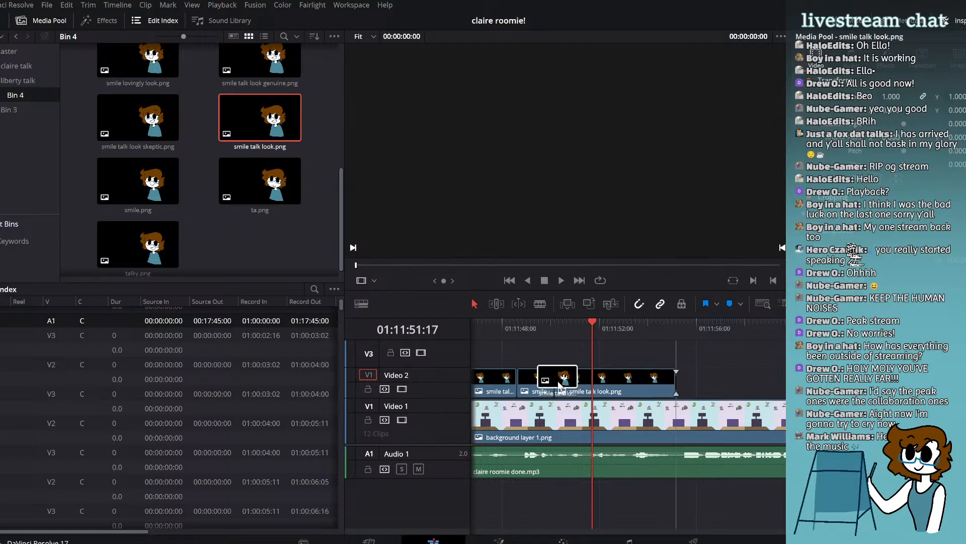
Step: Play back from 01:11:49:16 to check the cut from smile look.png to smile talk look.png against the audio
left_click(552, 327)
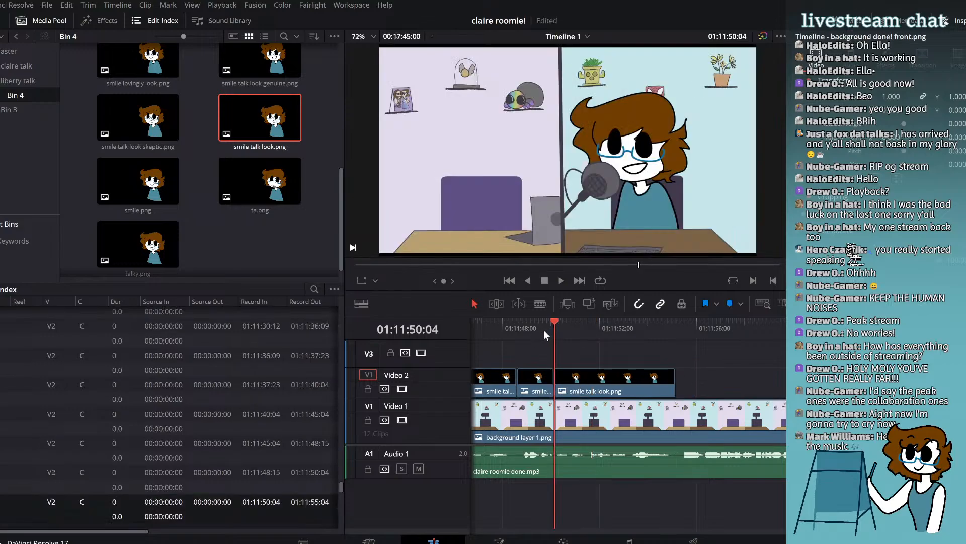
left_click(543, 331)
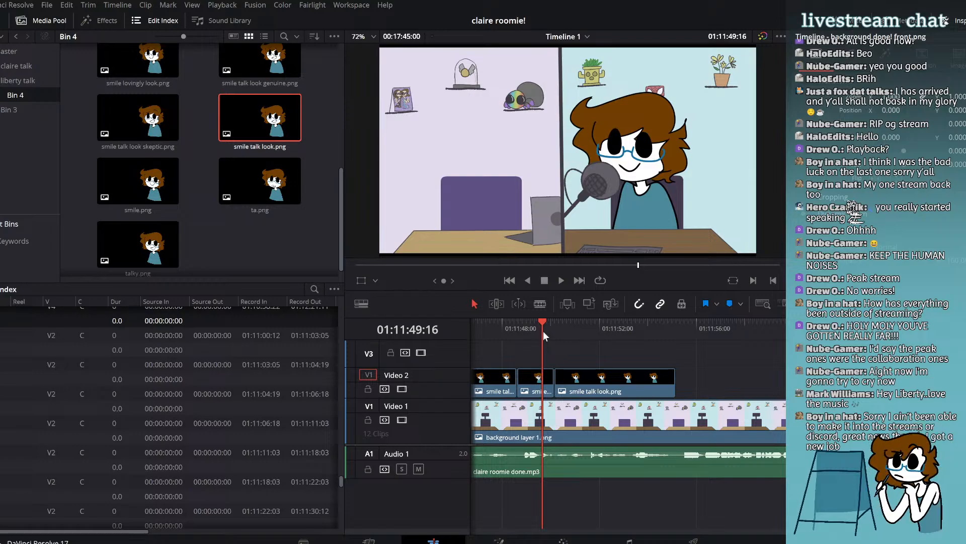
left_click(561, 281)
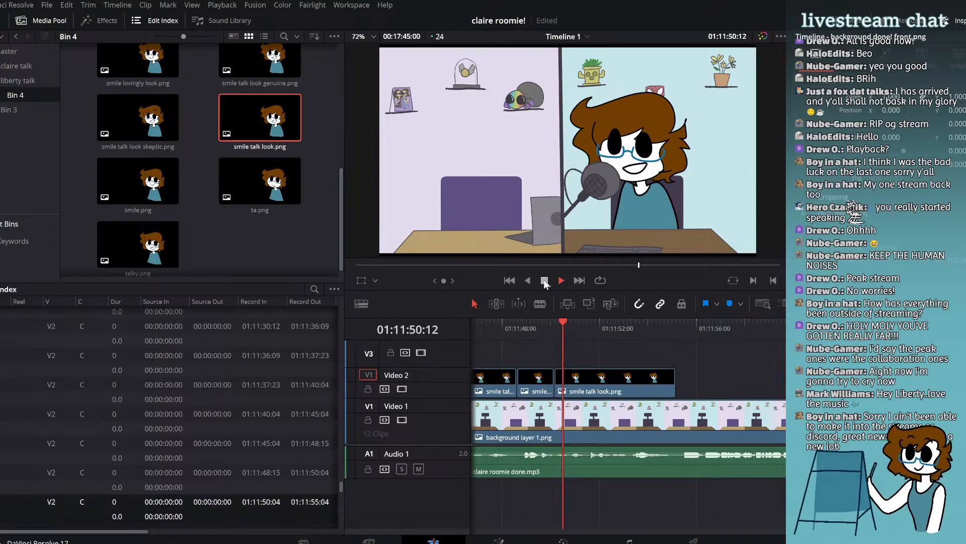
left_click(544, 280)
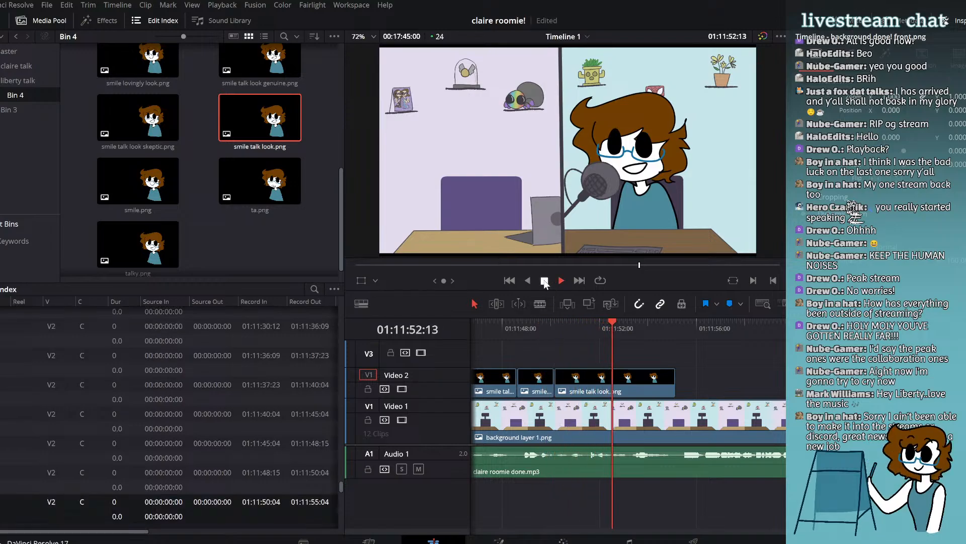
Step: Place smile talk look skeptic.png on Video 2 at 01:11:51:14, overwriting the rest of the smile talk look.png clip
left_click_drag(570, 331, 588, 340)
scroll(257, 257, "up", 3)
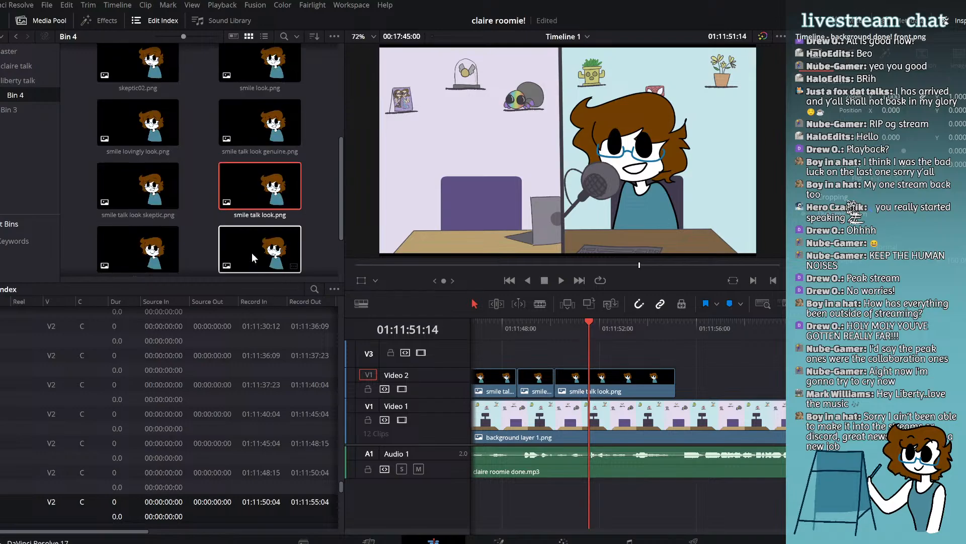
left_click(252, 252)
scroll(184, 211, "up", 1)
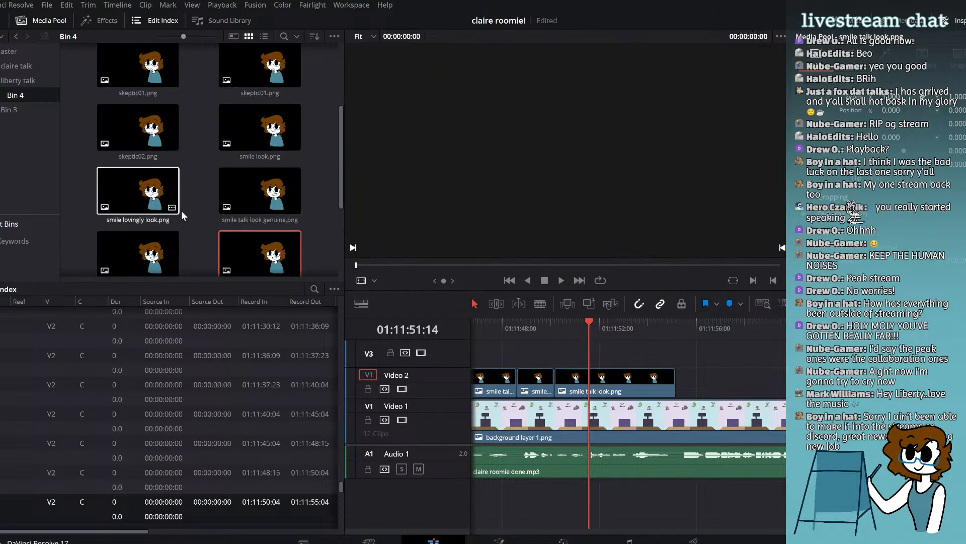
scroll(196, 200, "up", 2)
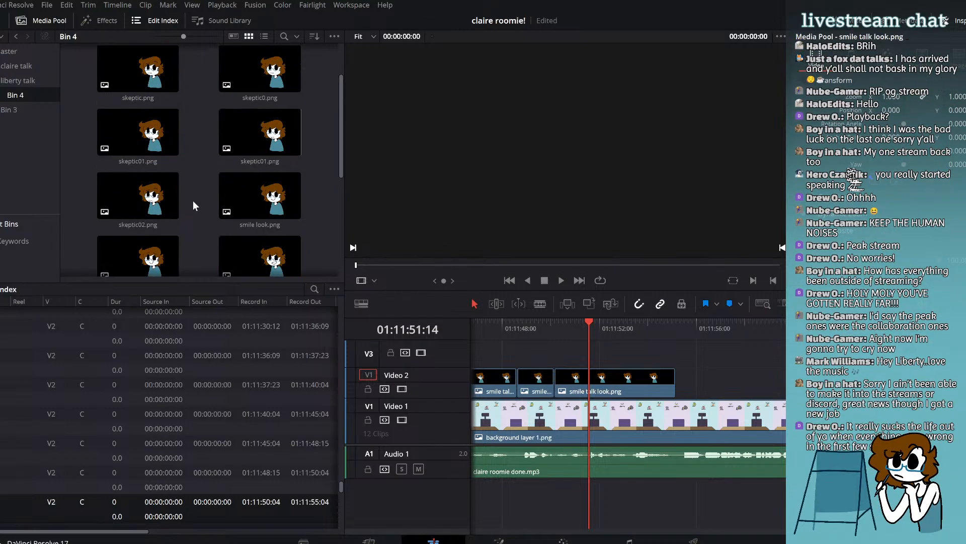
scroll(192, 201, "up", 2)
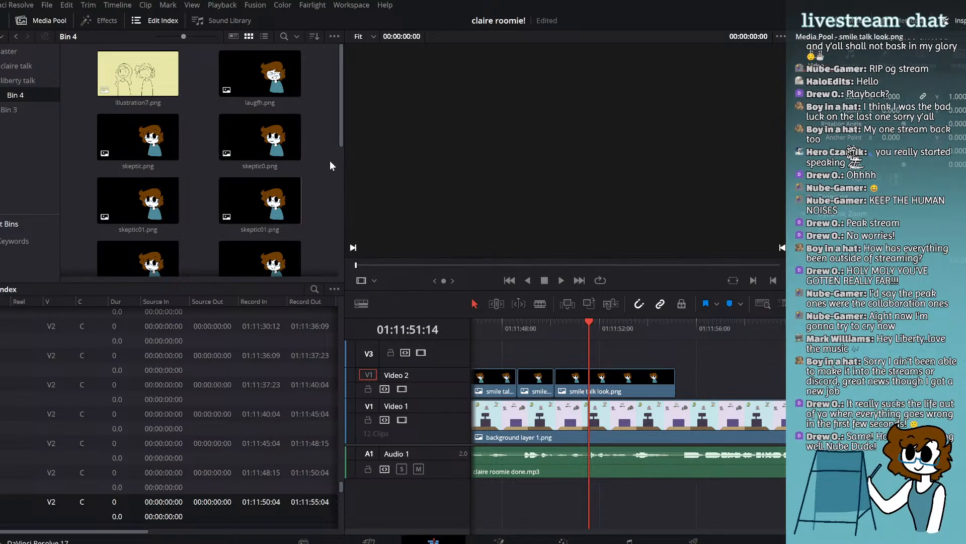
scroll(330, 161, "down", 4)
scroll(318, 160, "down", 3)
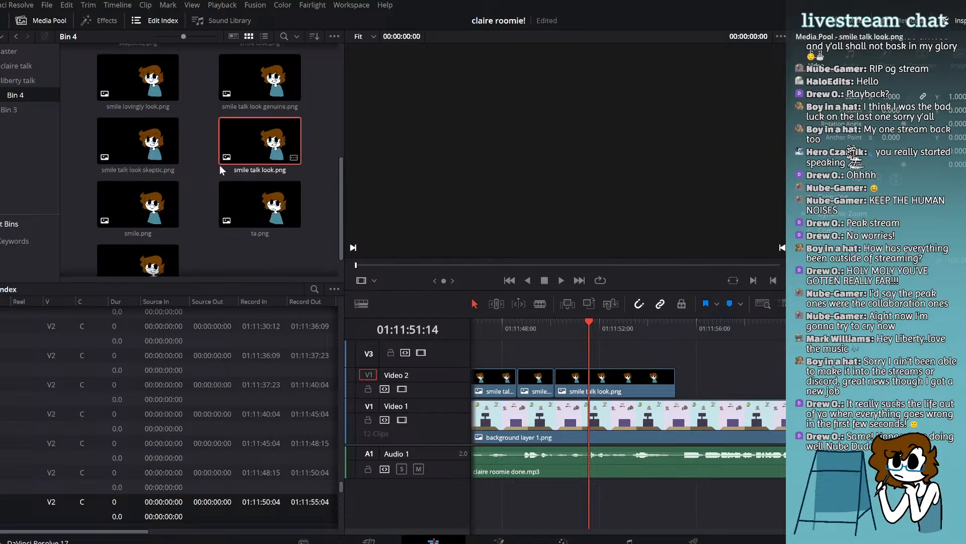
left_click_drag(143, 143, 604, 387)
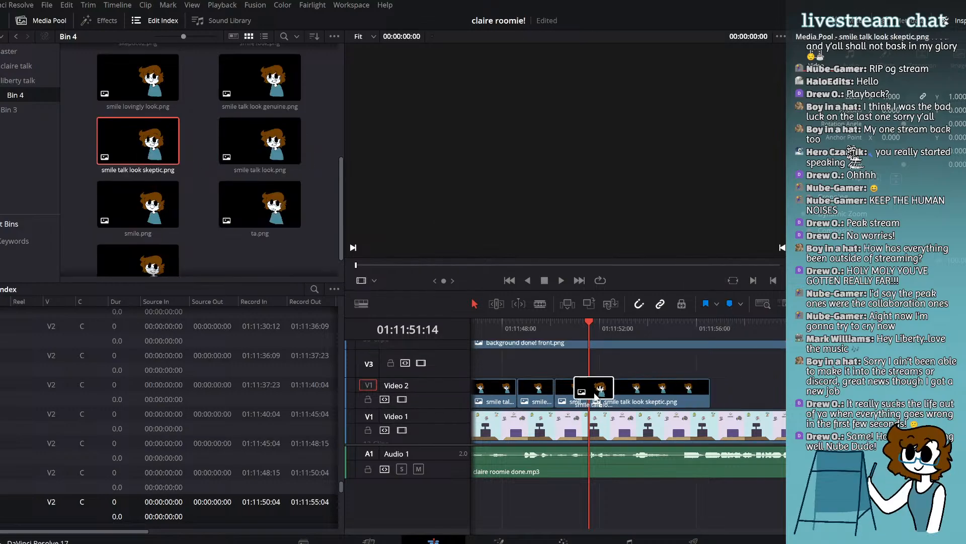
Step: Play back from 01:11:51:14 to find where the next pose change falls, and park the playhead at 01:11:55:05
left_click(560, 281)
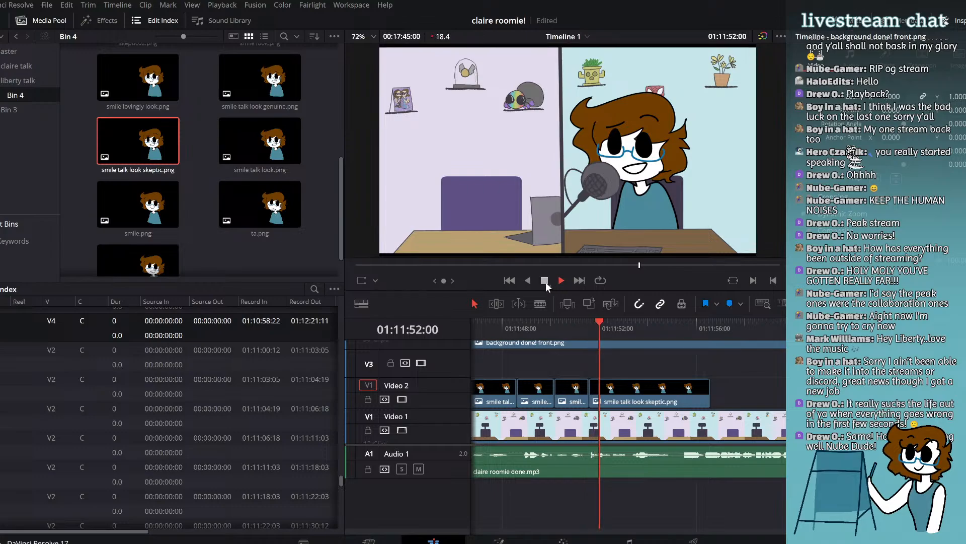
left_click(544, 281)
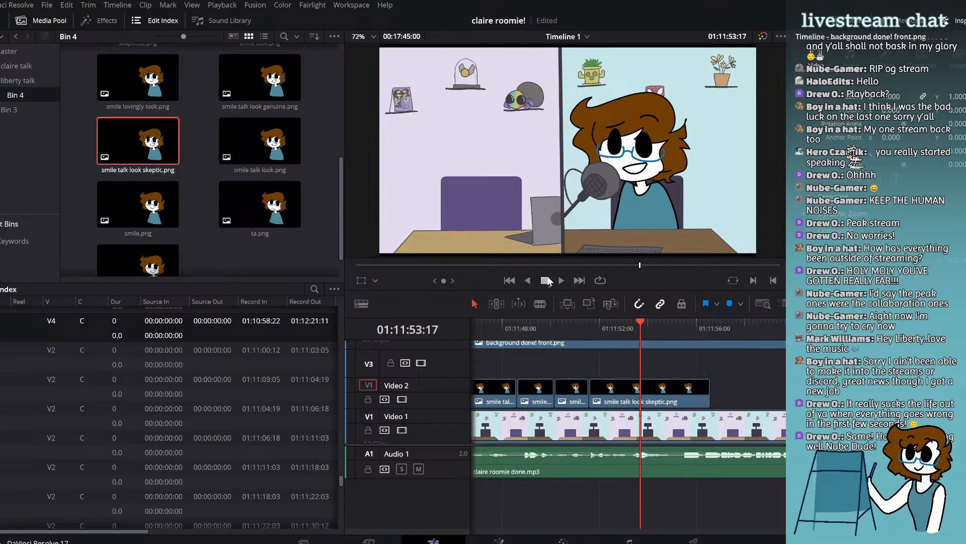
left_click(562, 280)
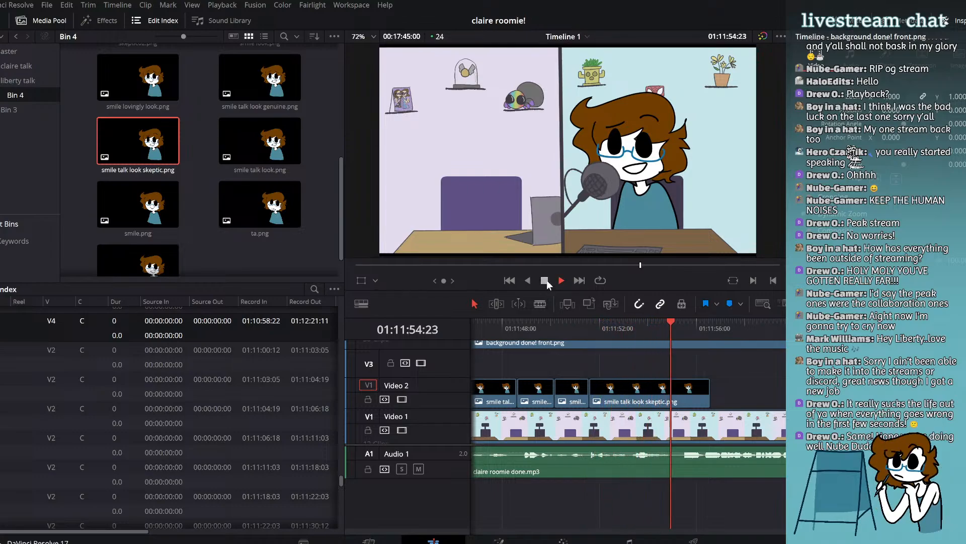
left_click(545, 281)
scroll(239, 222, "up", 1)
left_click_drag(241, 226, 543, 340)
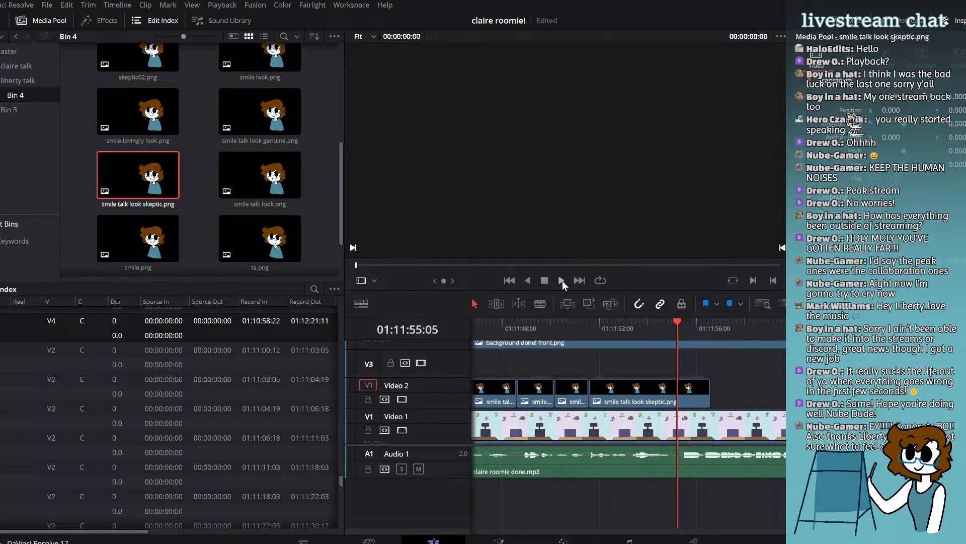
left_click(667, 327)
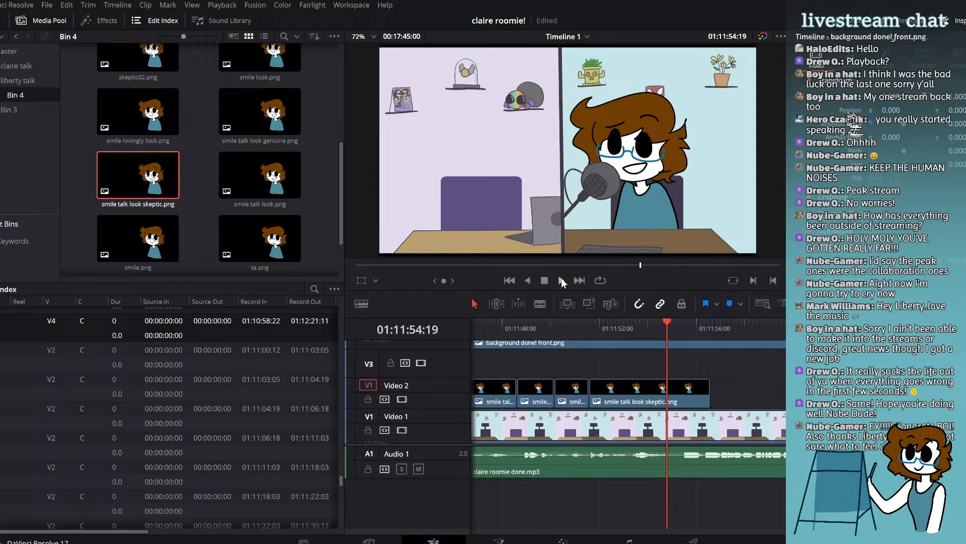
left_click(561, 280)
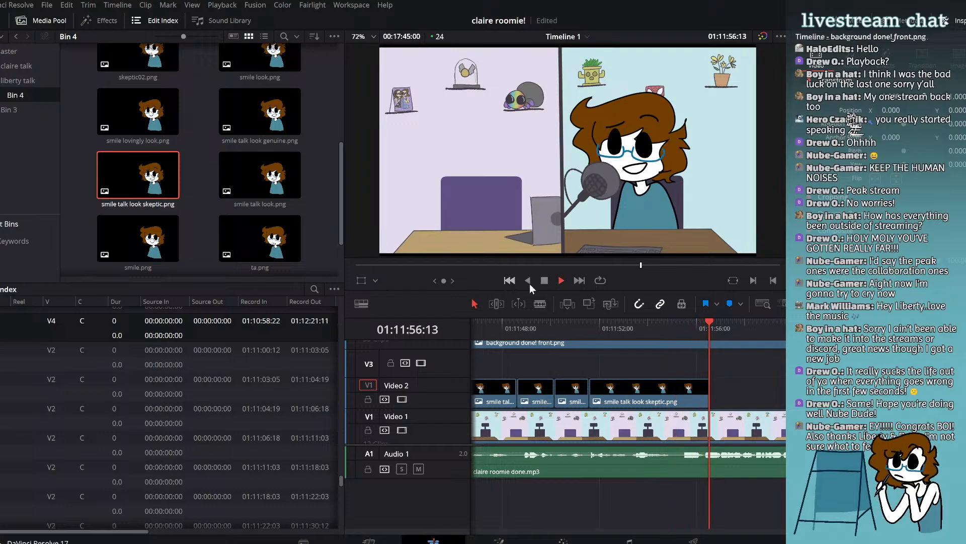
left_click(544, 280)
left_click(678, 328)
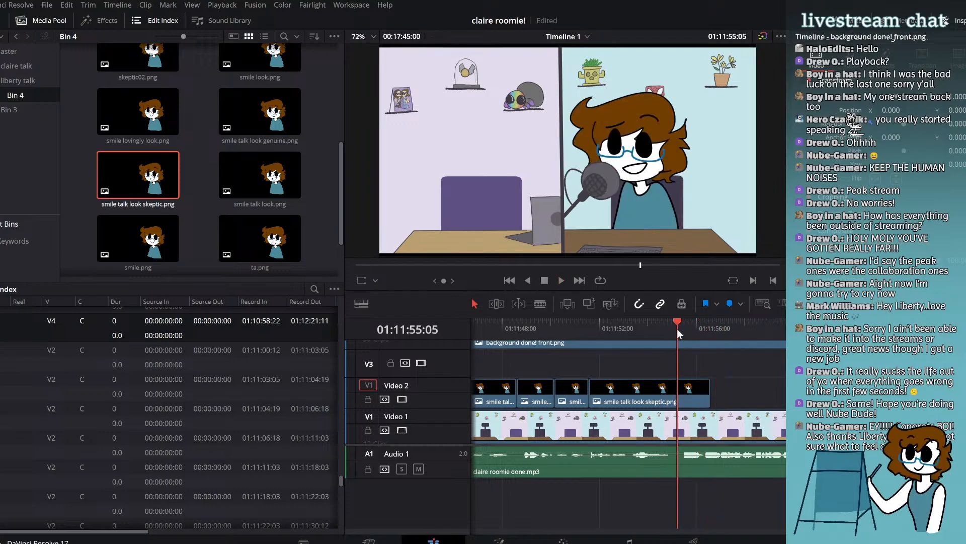
Step: Place smile look.png from Bin 4 on Video 2 at 01:11:55:05, overwriting the end of the smile talk look skeptic.png clip
left_click(177, 234)
scroll(174, 227, "up", 5)
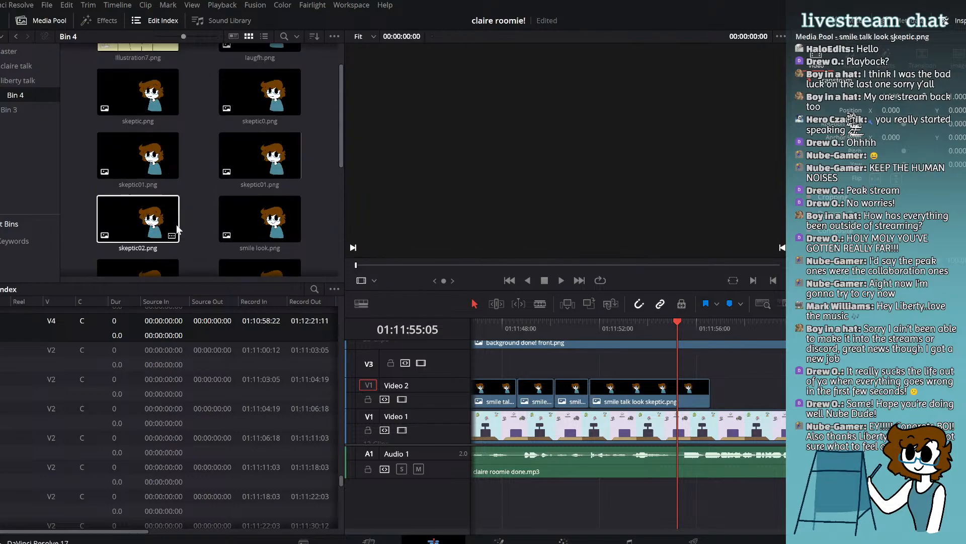
scroll(176, 225, "up", 1)
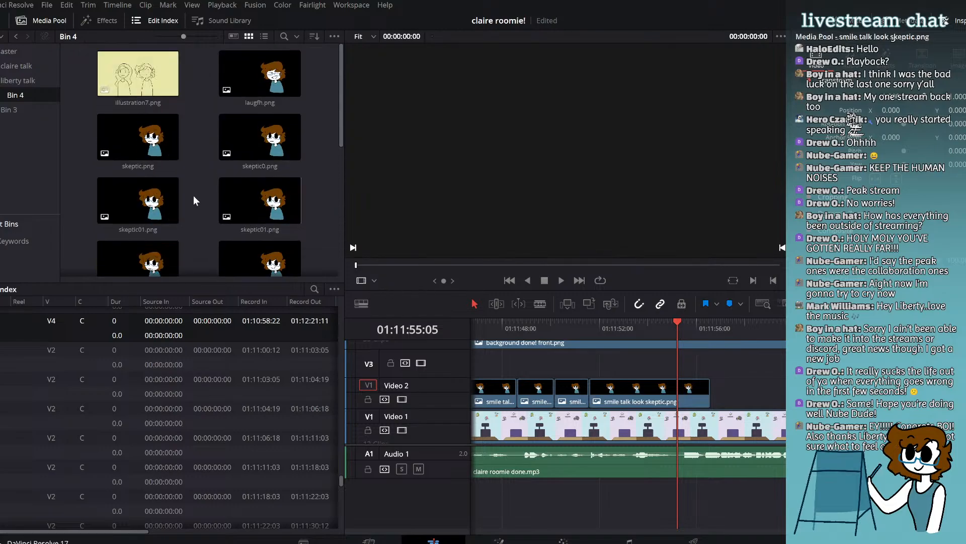
scroll(193, 195, "down", 4)
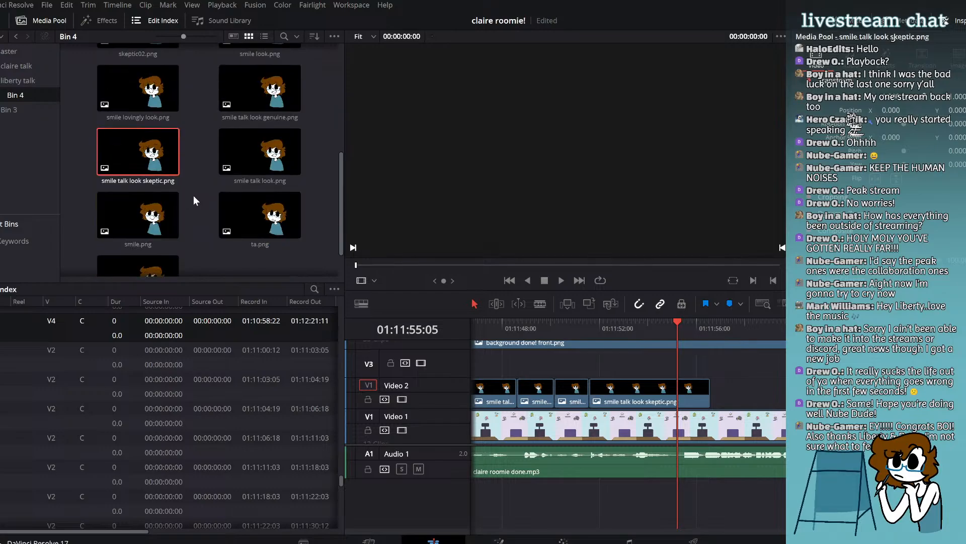
scroll(193, 195, "down", 2)
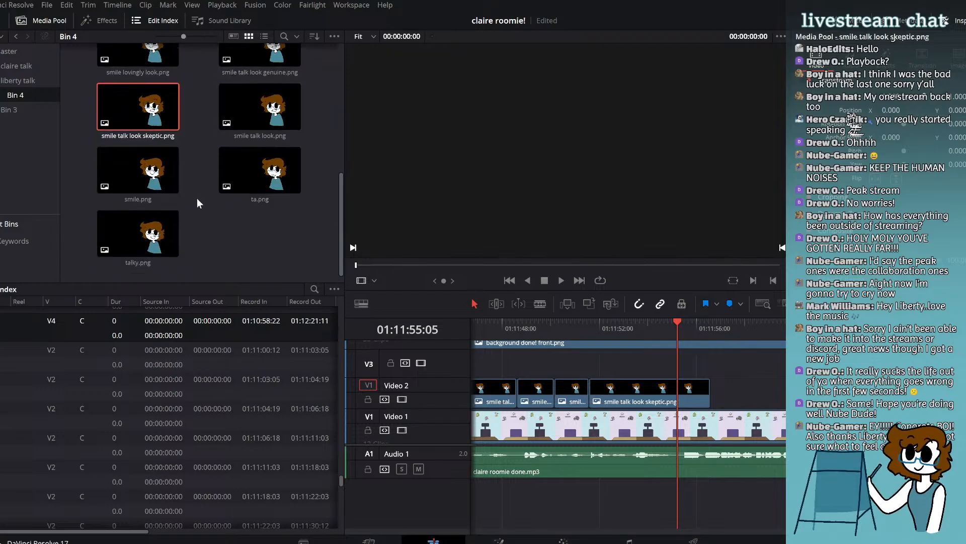
scroll(197, 199, "up", 3)
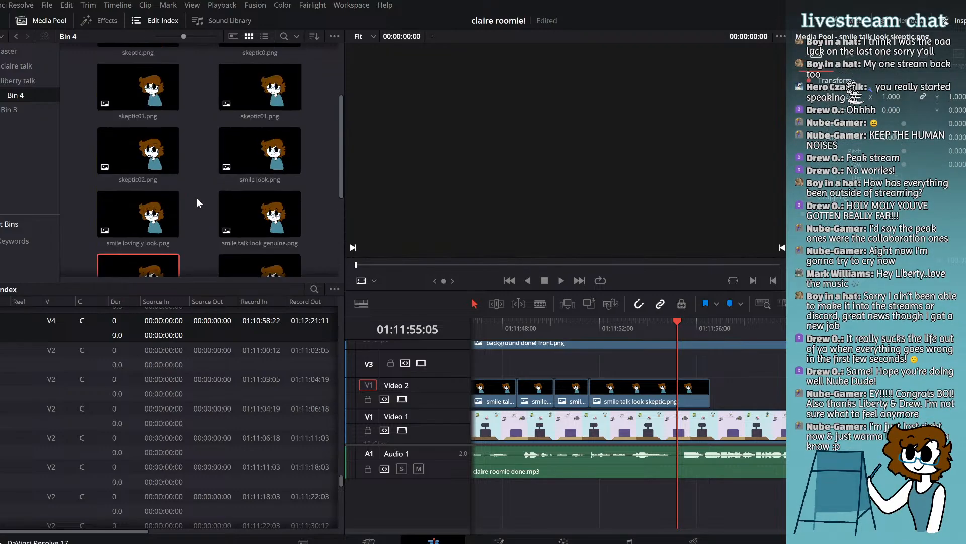
scroll(197, 198, "up", 3)
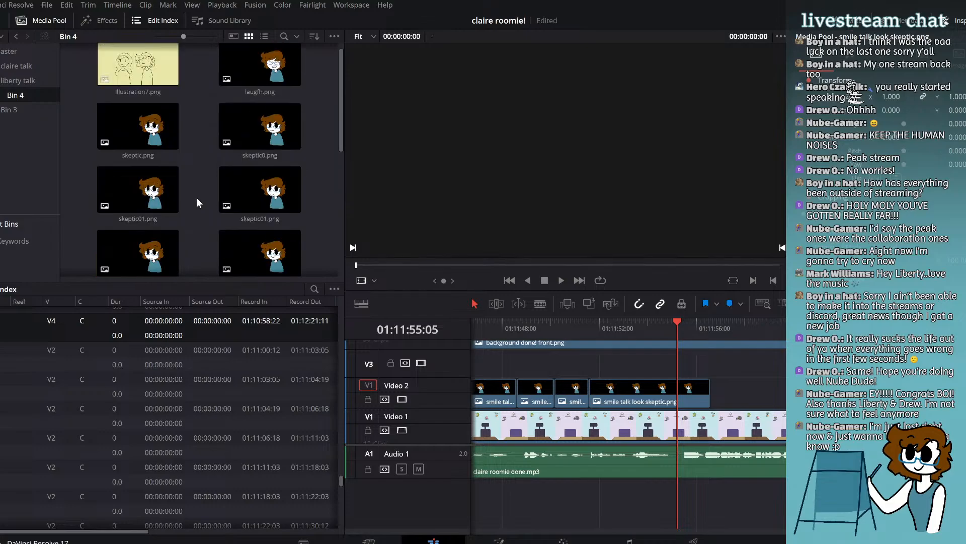
scroll(196, 197, "down", 3)
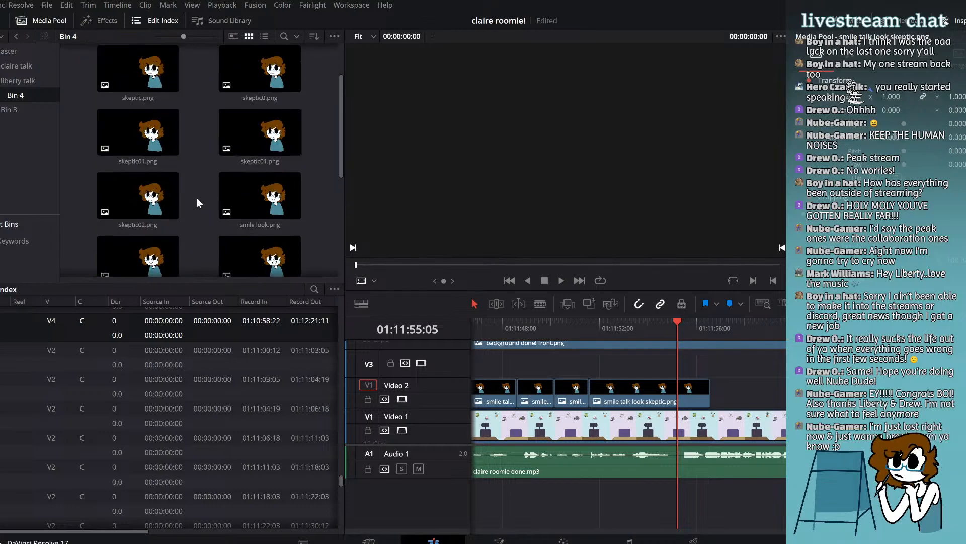
scroll(197, 203, "down", 1)
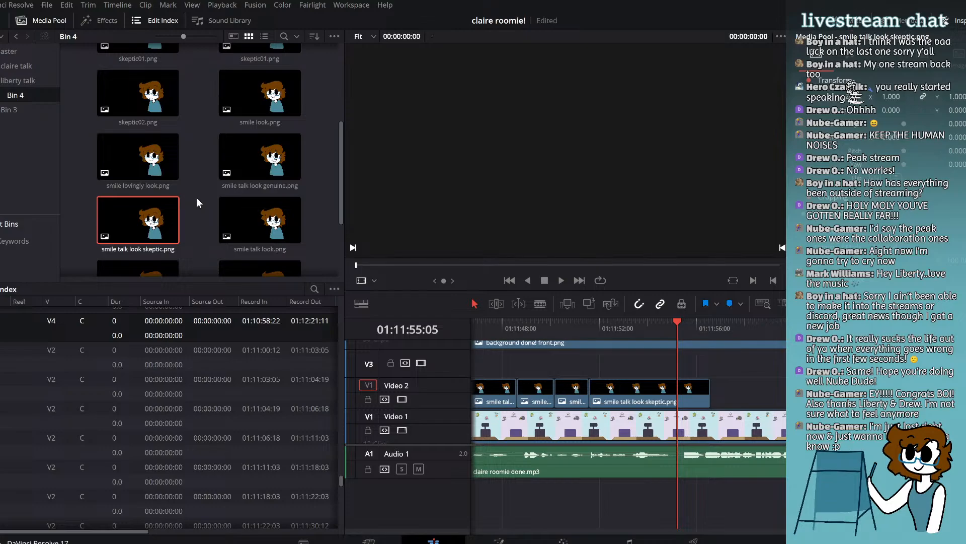
left_click_drag(260, 93, 687, 400)
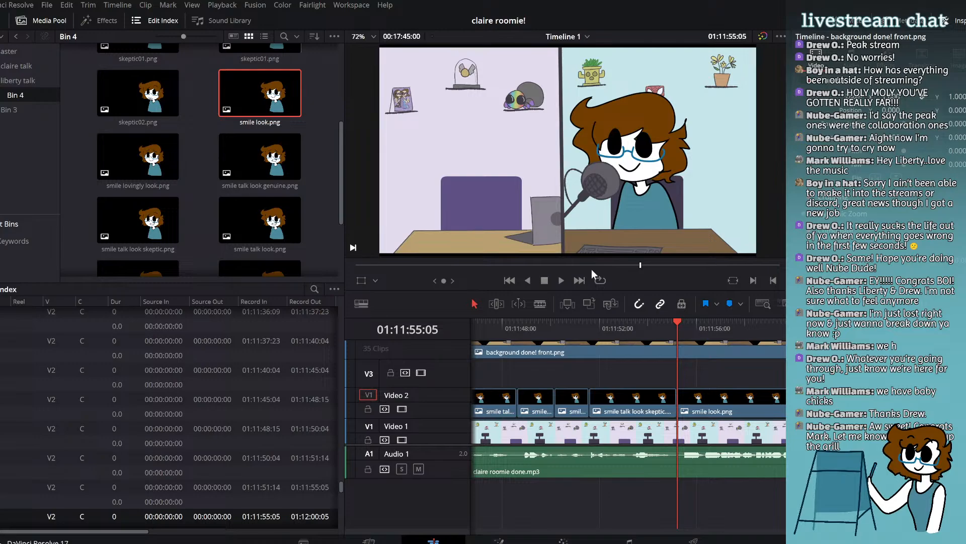
Step: Play back from just before the cut to smile look.png through to where the claire nurse.png clip overlaps it
left_click(660, 328)
key("Down")
left_click(559, 280)
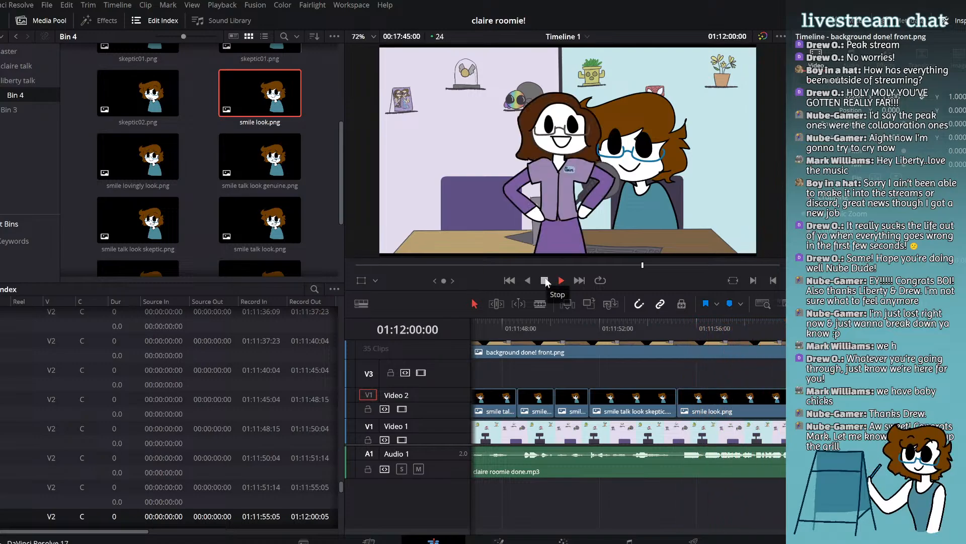
left_click(545, 280)
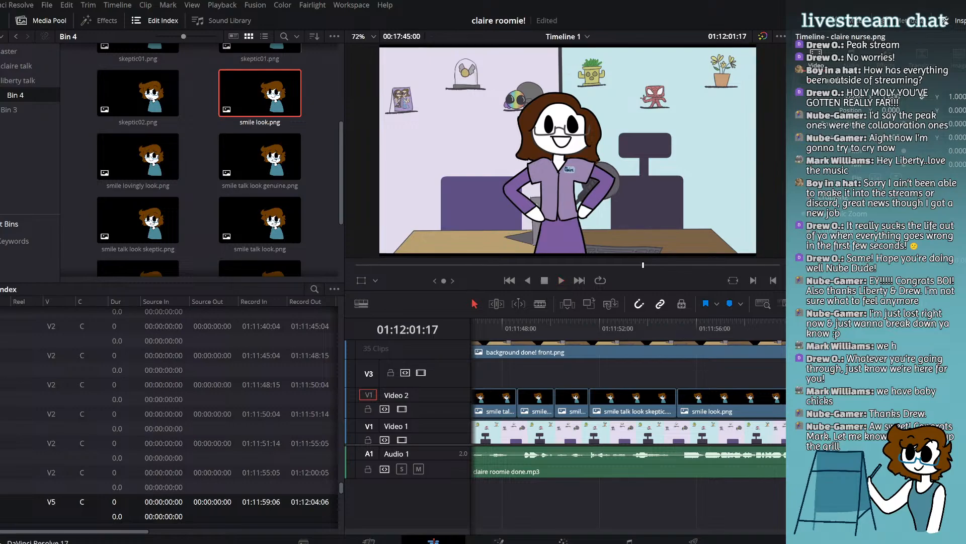
Step: Trim the end of the smile look.png clip back to 01:11:59:06, where claire nurse.png starts, and save the project
scroll(629, 392, "up", 5)
scroll(629, 392, "down", 2)
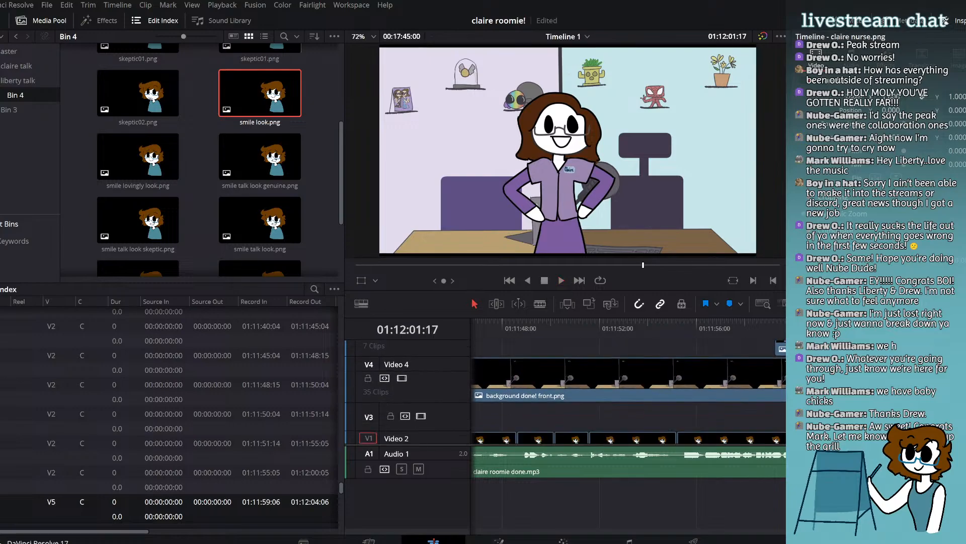
left_click_drag(795, 438, 776, 438)
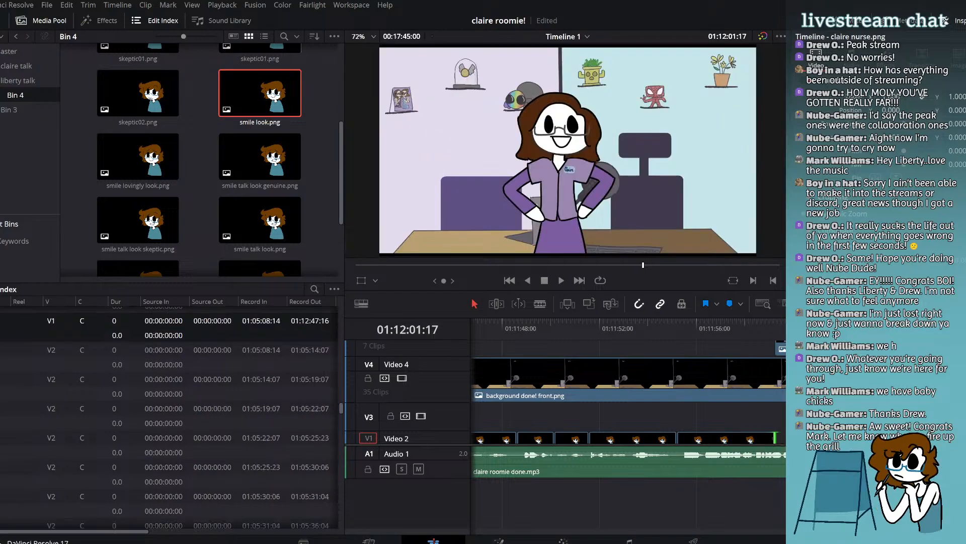
key("ctrl+s")
Step: Play on to 01:12:07:10 and place skeptic01.png on Video 2 at 01:12:04:06, where the claire nurse.png clip ends
left_click(562, 280)
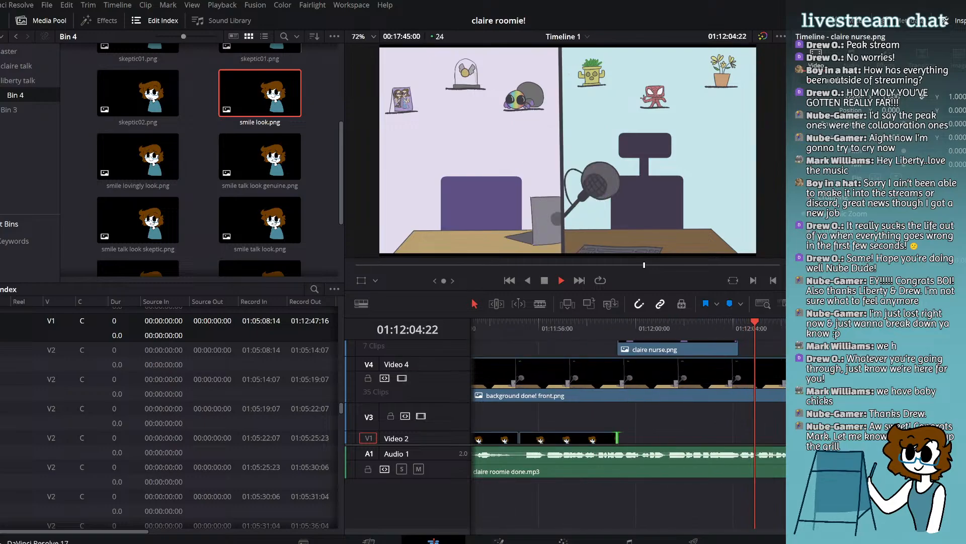
left_click(547, 280)
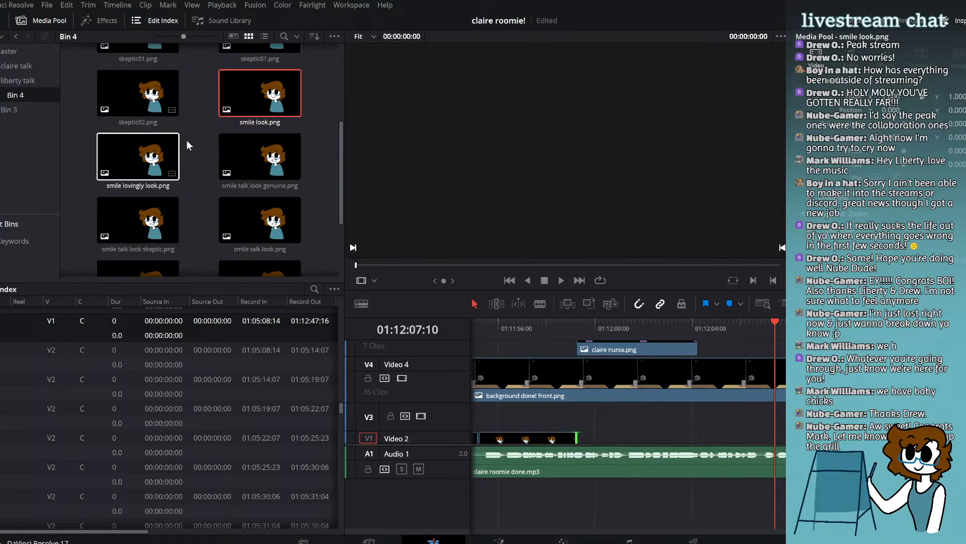
scroll(246, 116, "up", 3)
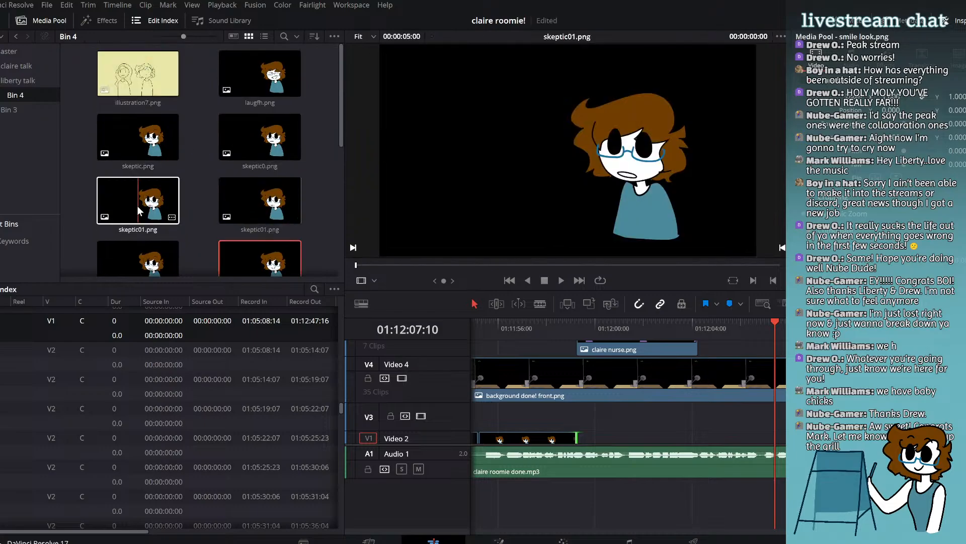
left_click_drag(137, 205, 691, 439)
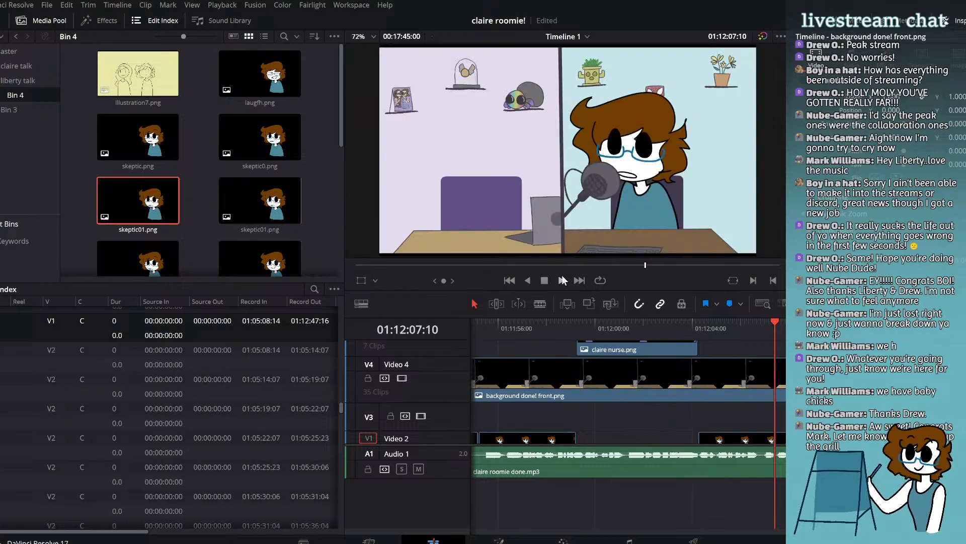
Step: Play back from 01:12:07:10 past the end of skeptic01.png to check it against the audio, and save the project
left_click(561, 280)
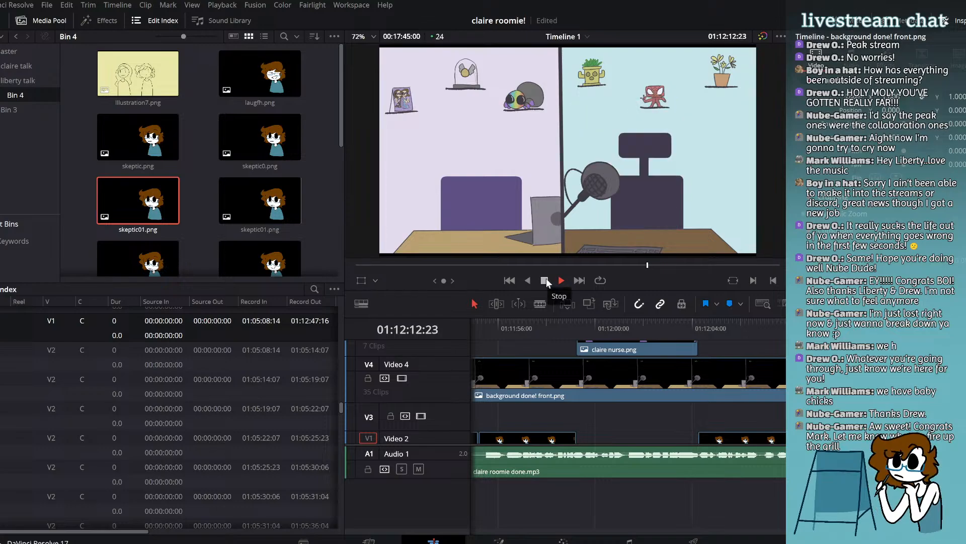
left_click(546, 279)
key("ctrl+s")
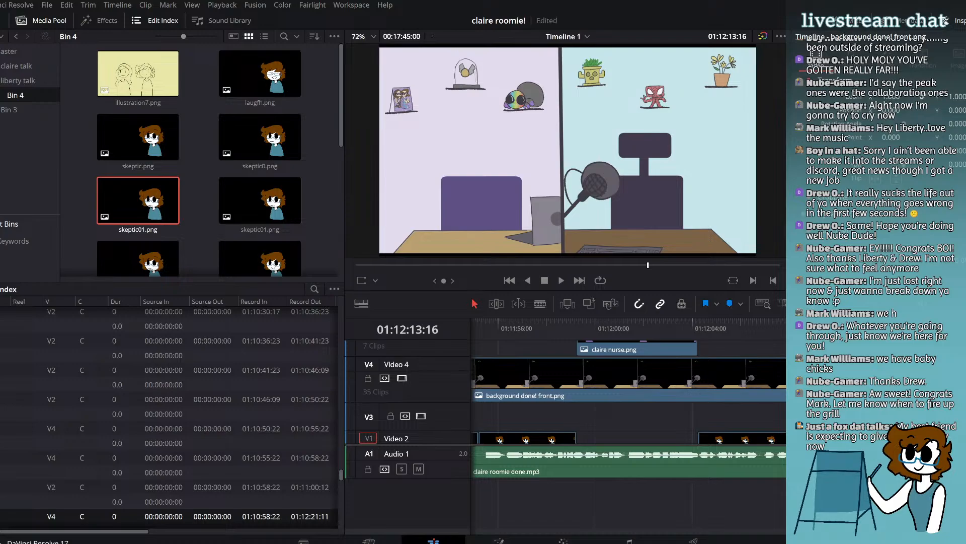
Step: Move the playhead back to 01:12:09:10, over the skeptic01.png clip
scroll(629, 392, "down", 1)
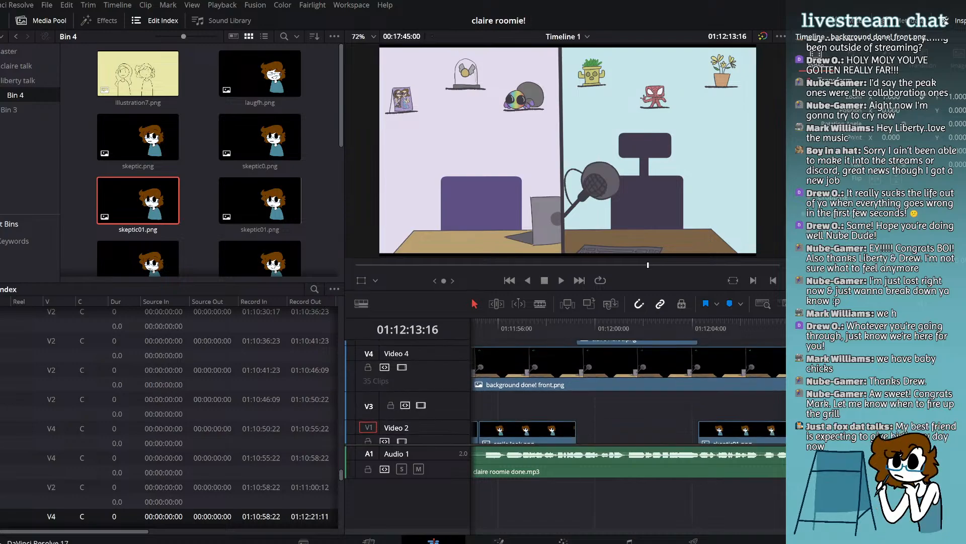
scroll(629, 392, "up", 1)
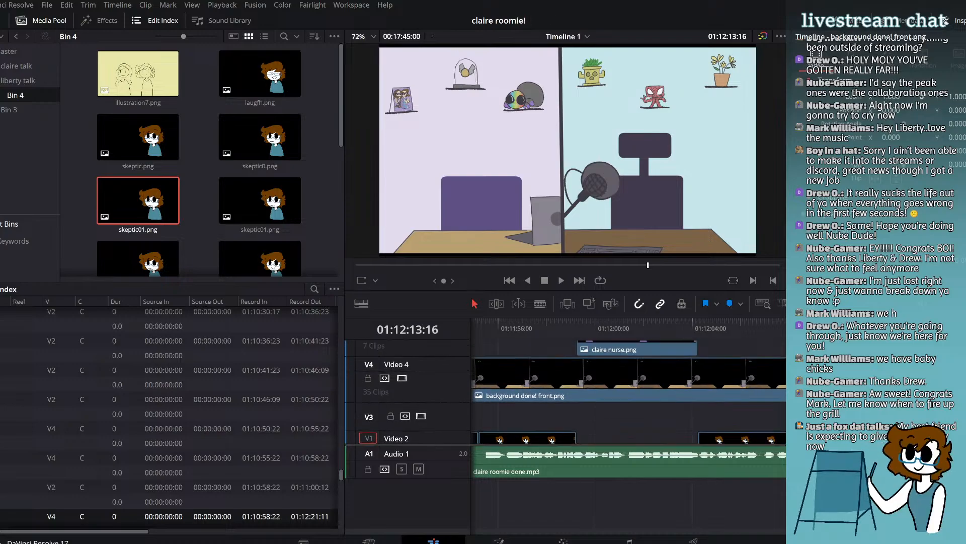
left_click(833, 326)
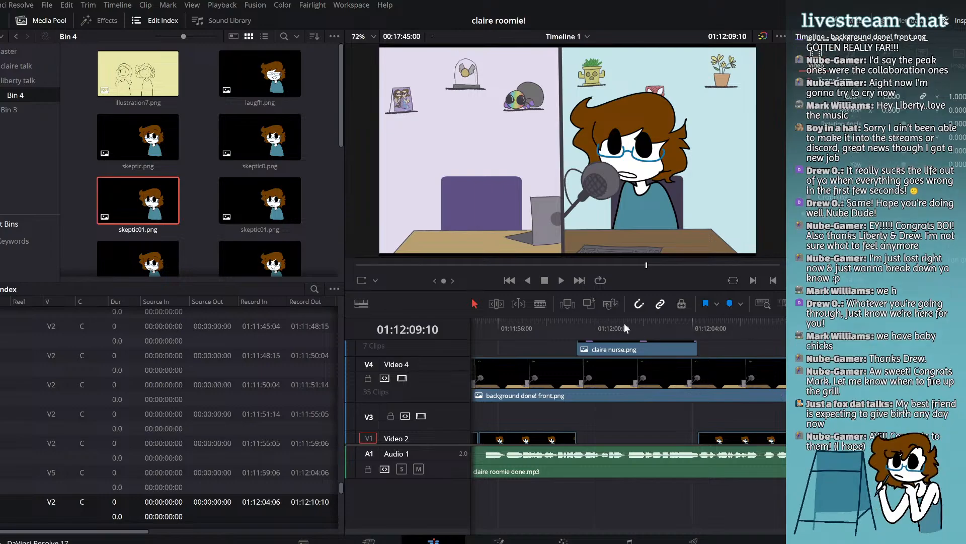
Step: Play on to 01:12:11:18 and extend the end of the skeptic01.png clip on Video 2 to that point
left_click(556, 280)
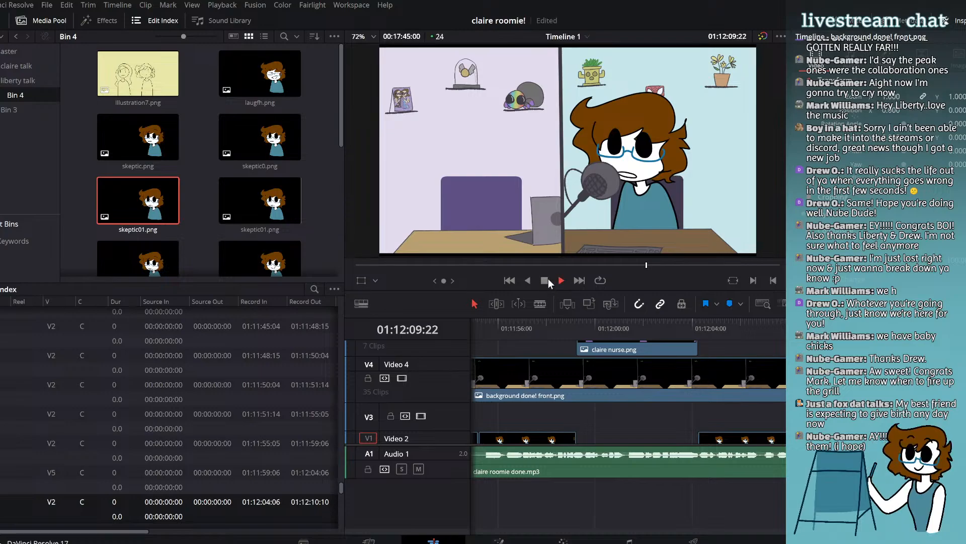
left_click(545, 280)
key("space")
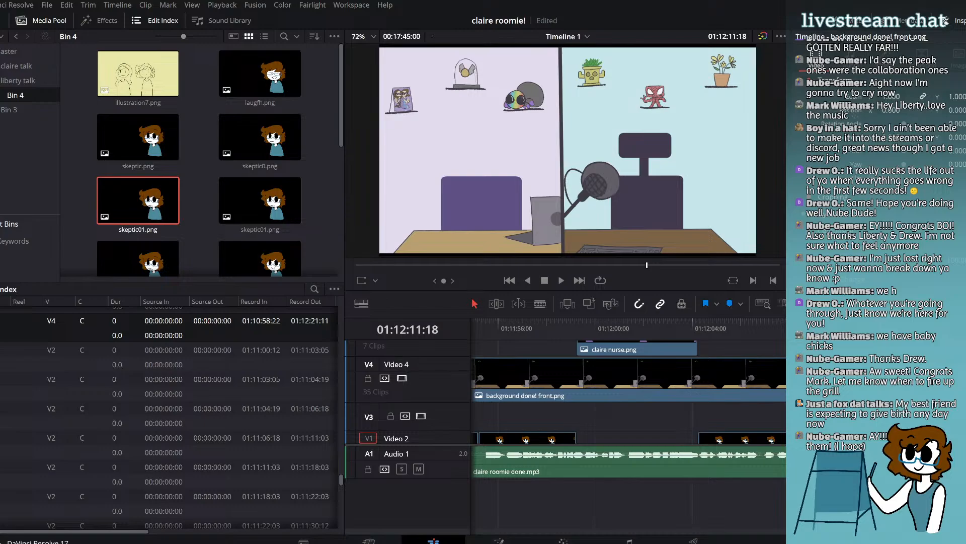
left_click_drag(861, 438, 870, 438)
Step: Place smile lovingly look.png from Bin 4 on Video 2 at 01:12:11:18, where the skeptic01.png clip ends
left_click(213, 214)
scroll(206, 180, "down", 5)
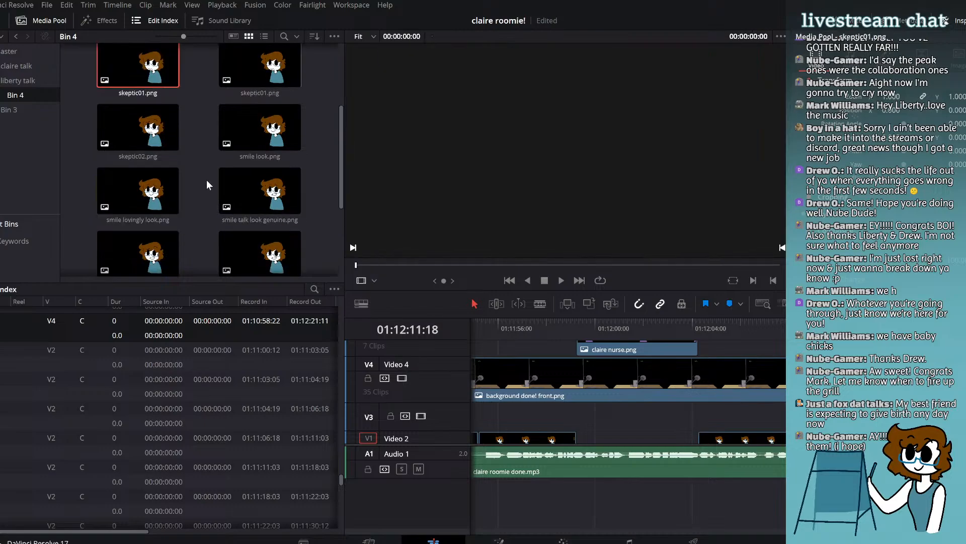
scroll(251, 193, "up", 2)
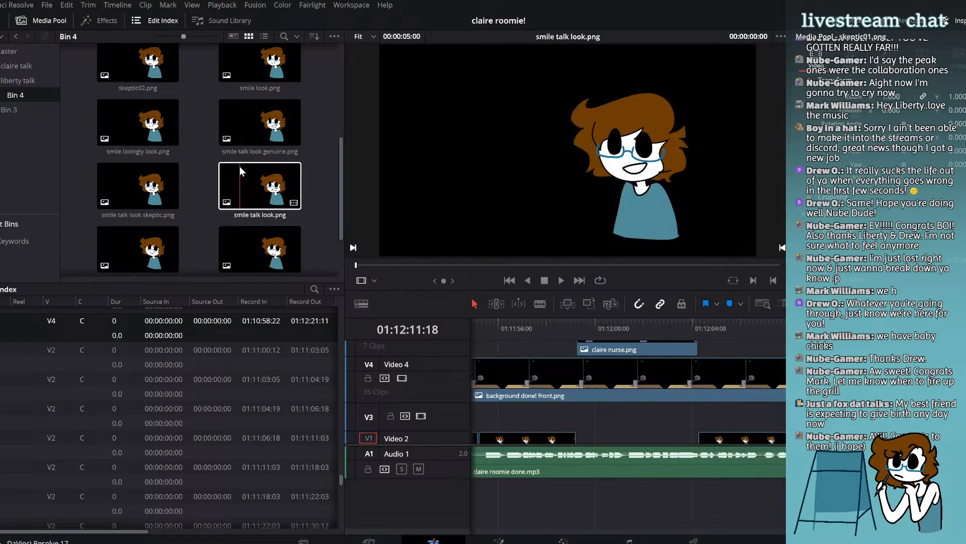
scroll(212, 156, "up", 1)
left_click(126, 164)
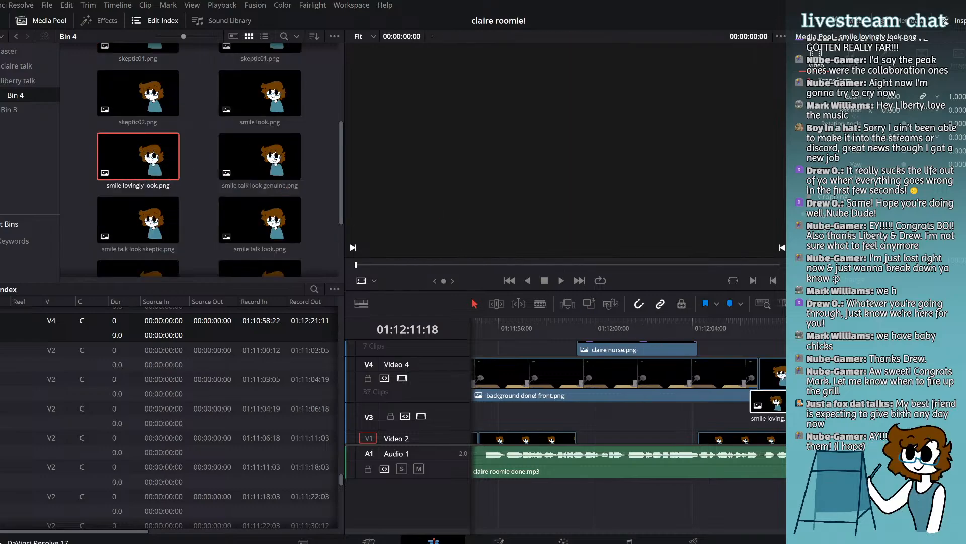
key("F10")
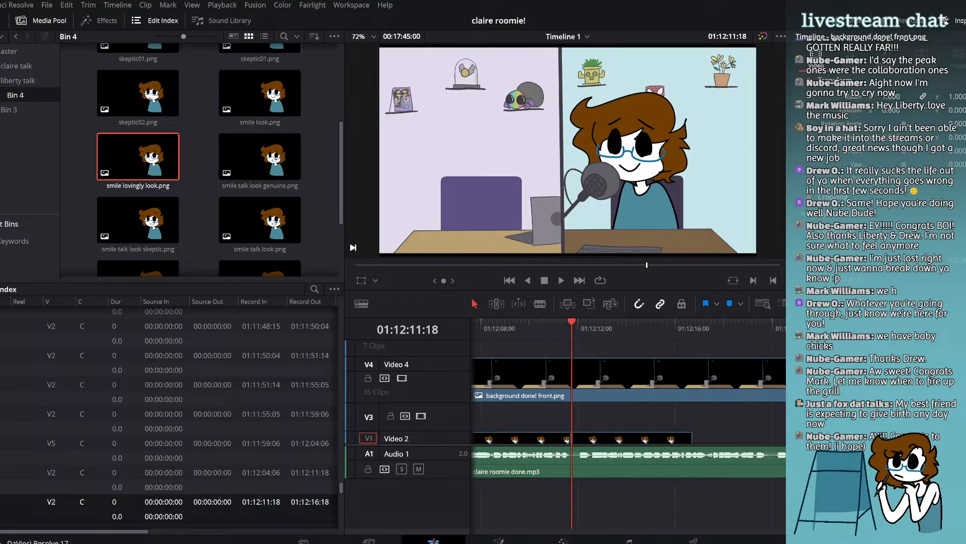
Step: Play on to 01:12:21:02, extend the end of smile lovingly look.png to 01:12:20:08, and put the playhead there
left_click(558, 281)
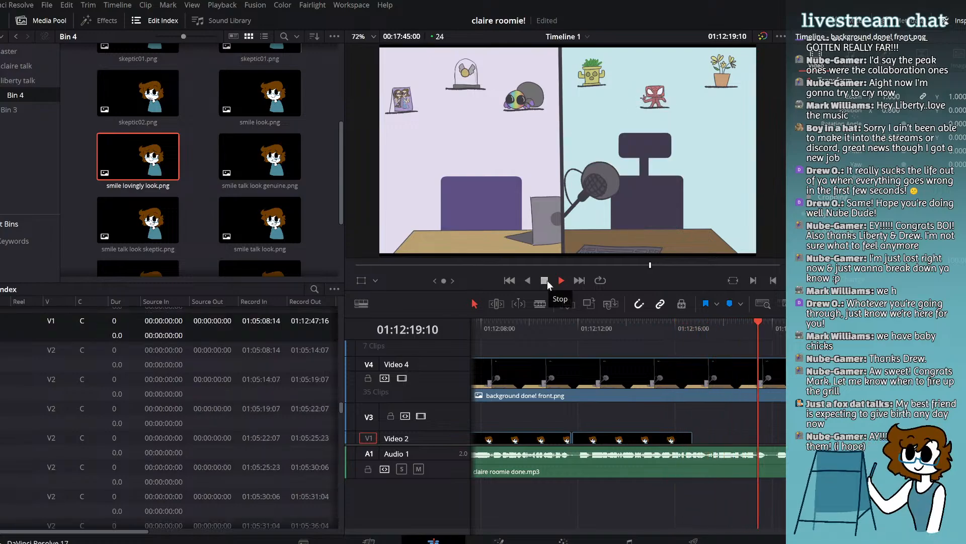
left_click(548, 280)
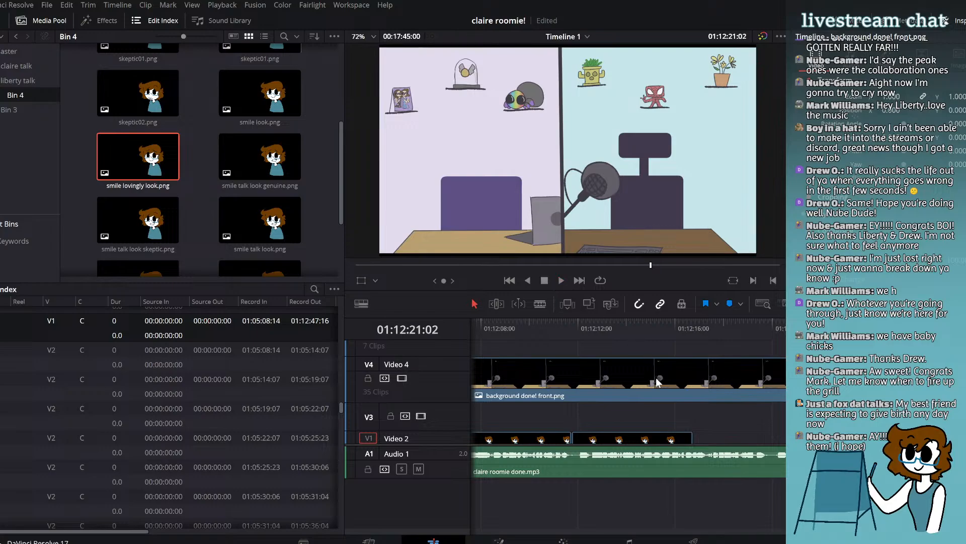
left_click_drag(693, 438, 780, 436)
left_click(778, 332)
key("Down")
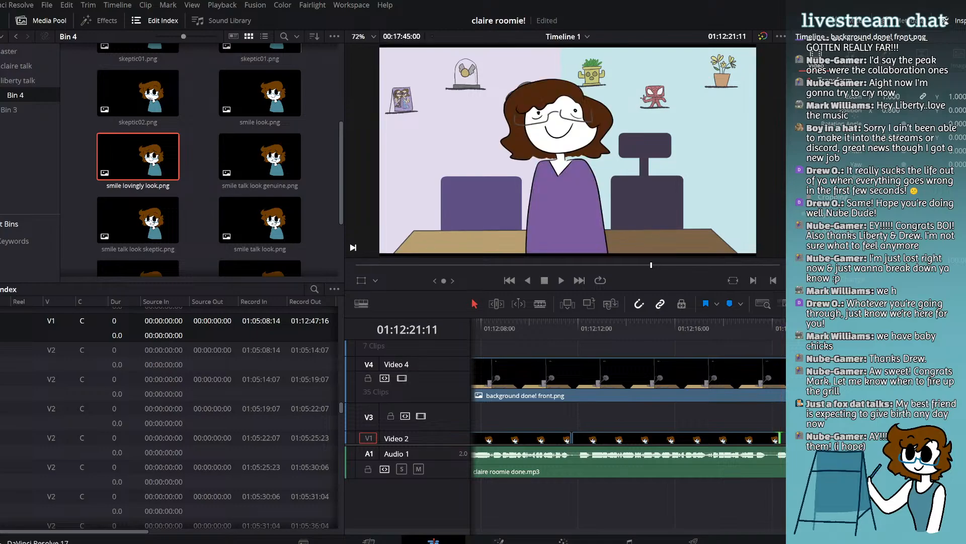
key("Up")
key("Down")
mouse_move(808, 342)
left_mouse_down()
mouse_move(772, 344)
mouse_move(822, 344)
left_mouse_up()
key("Up")
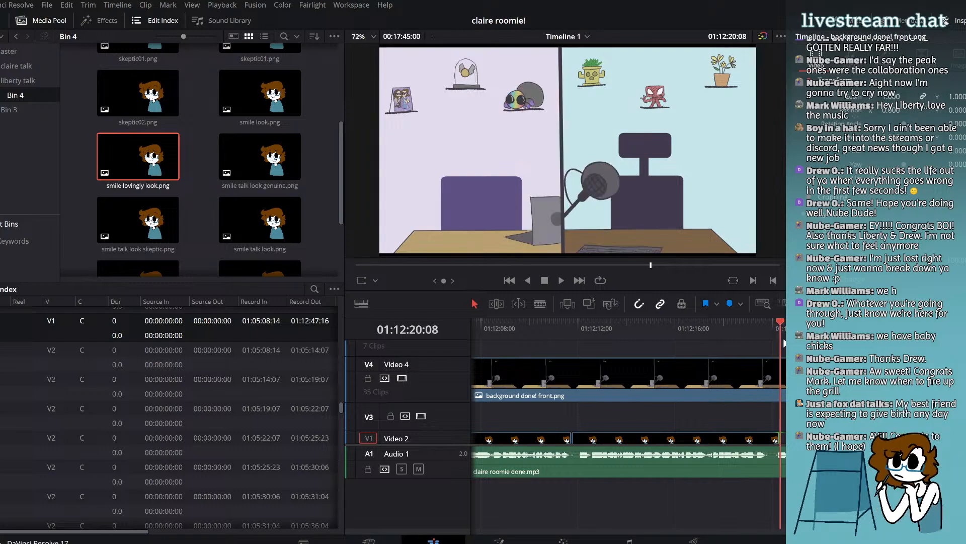
Step: Place smile talk look genuine.png on Video 2 at 01:12:20:08 and trim its end back to 01:12:20:18
left_click(170, 178)
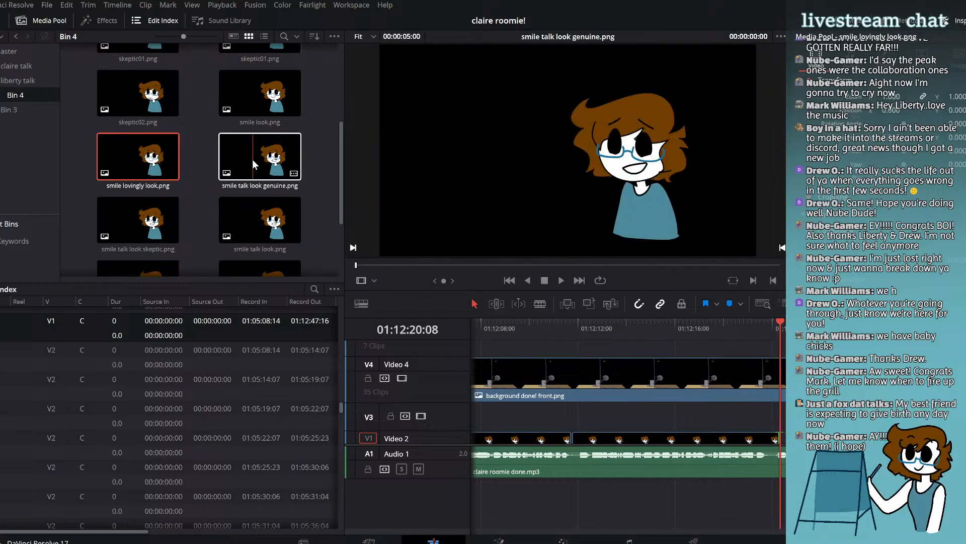
left_click_drag(252, 159, 800, 434)
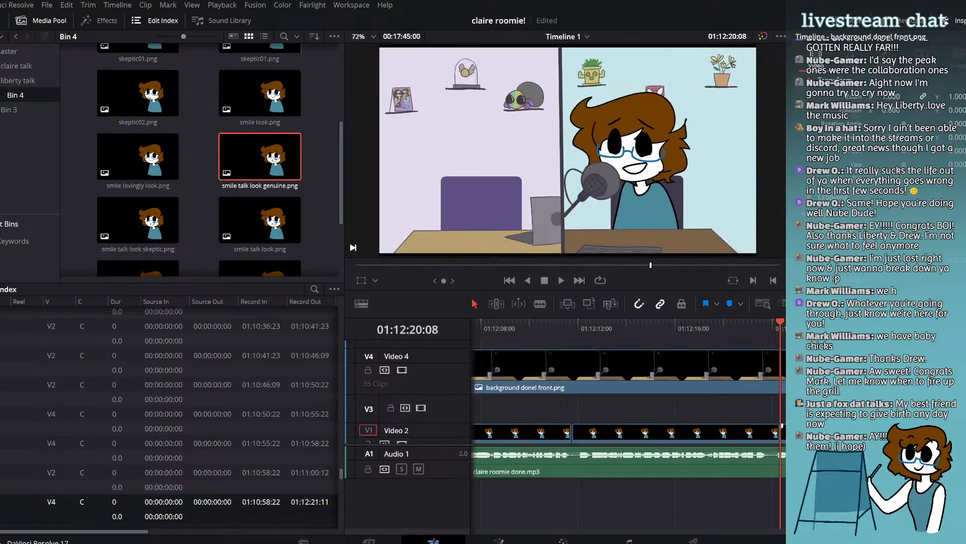
left_click_drag(901, 433, 783, 436)
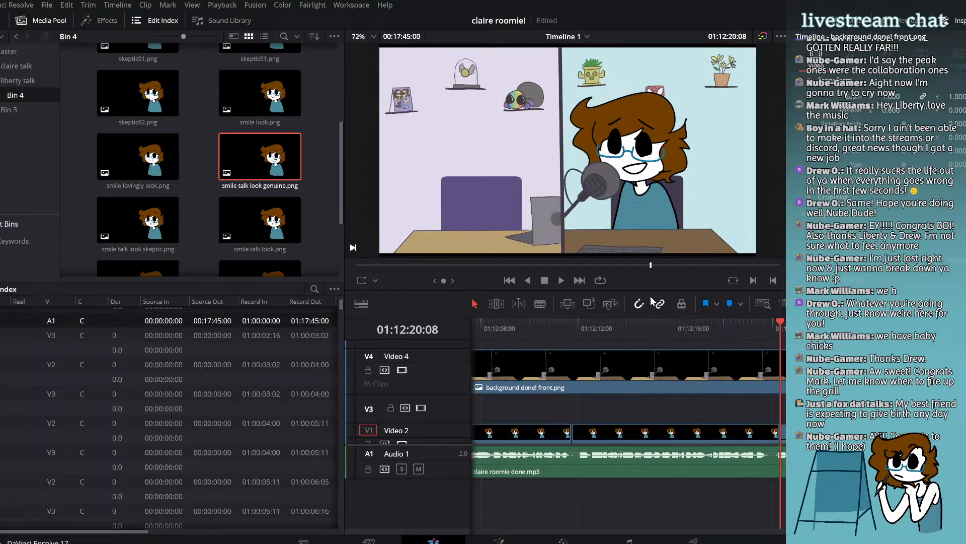
Step: Play across the cut between smile lovingly look.png and smile talk look genuine.png, and roll the cut back to 01:12:20:03
left_click(563, 278)
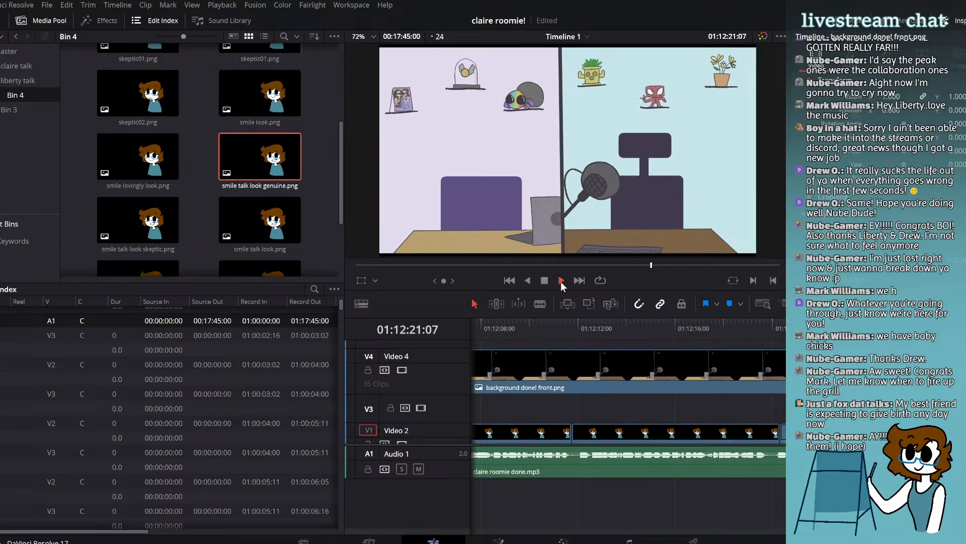
key("space")
left_click(760, 331)
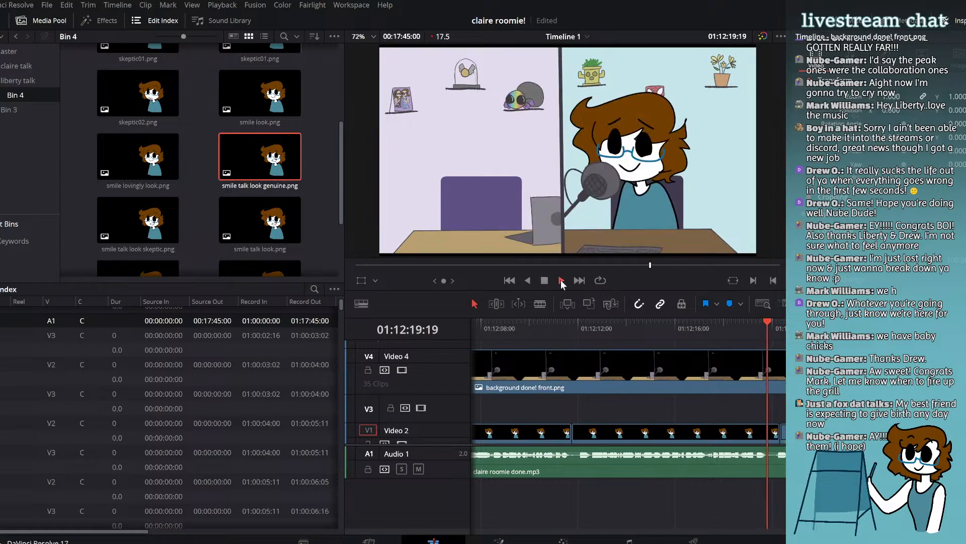
left_click(545, 280)
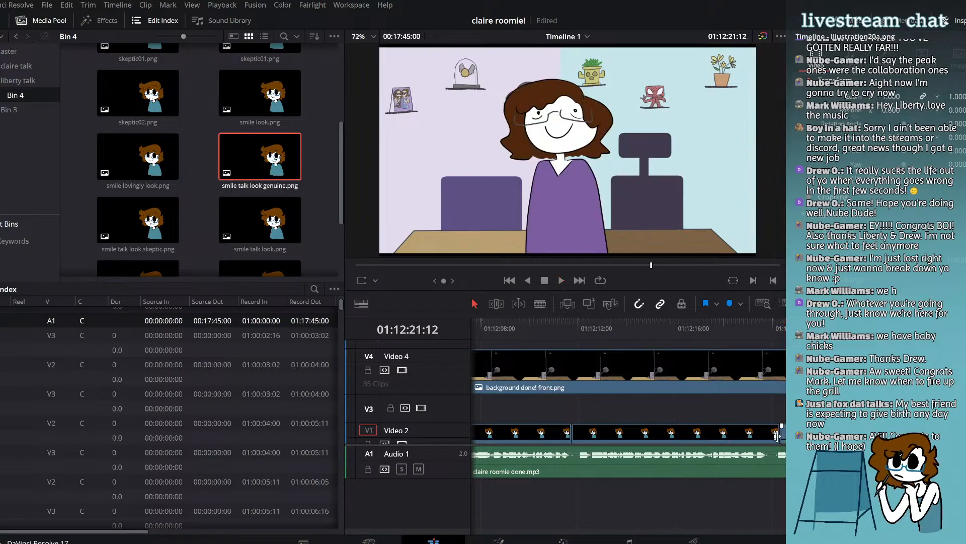
left_click_drag(782, 433, 776, 433)
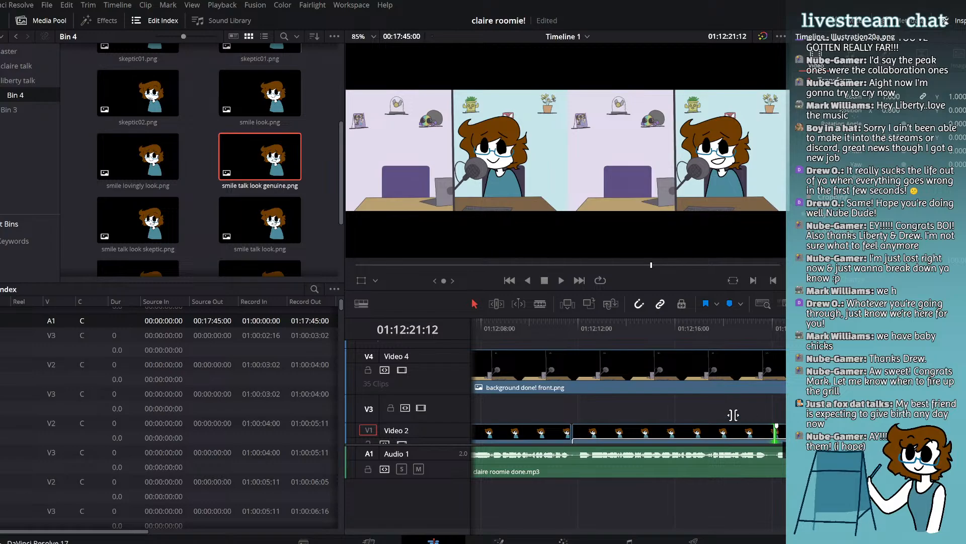
Step: Add smile lovingly look.png on Video 2 from 01:12:20:18 to 01:12:21:12 and check it by playing from 01:12:17:03
left_click(121, 163)
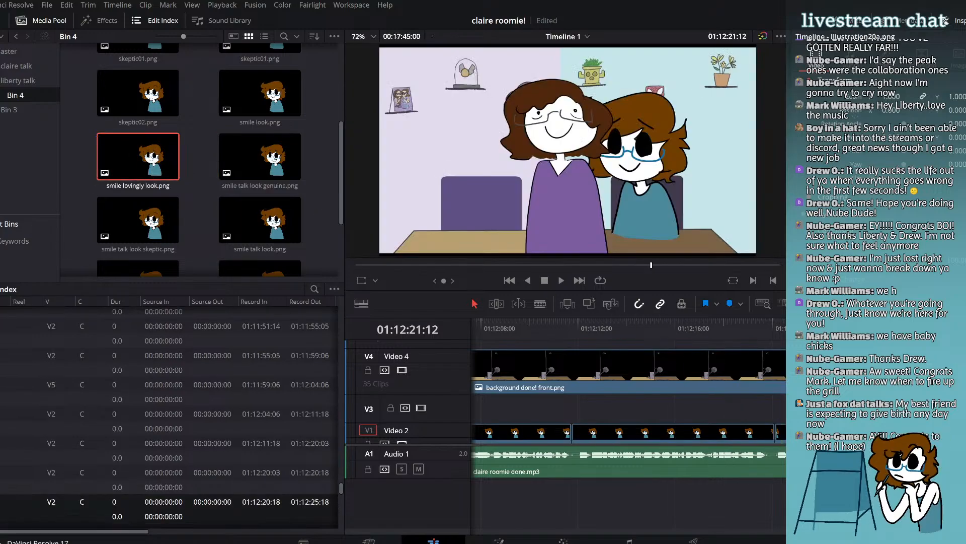
left_click_drag(728, 329, 703, 326)
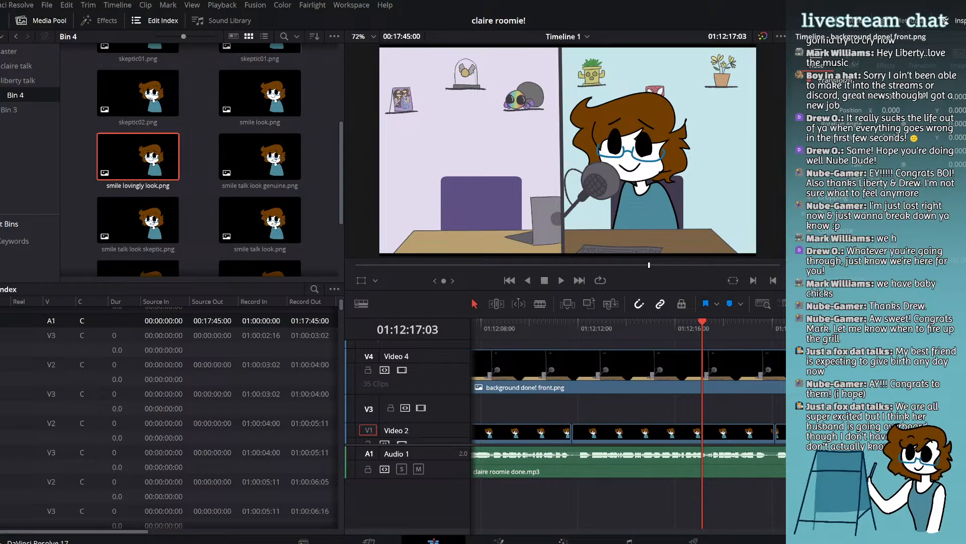
left_click(560, 280)
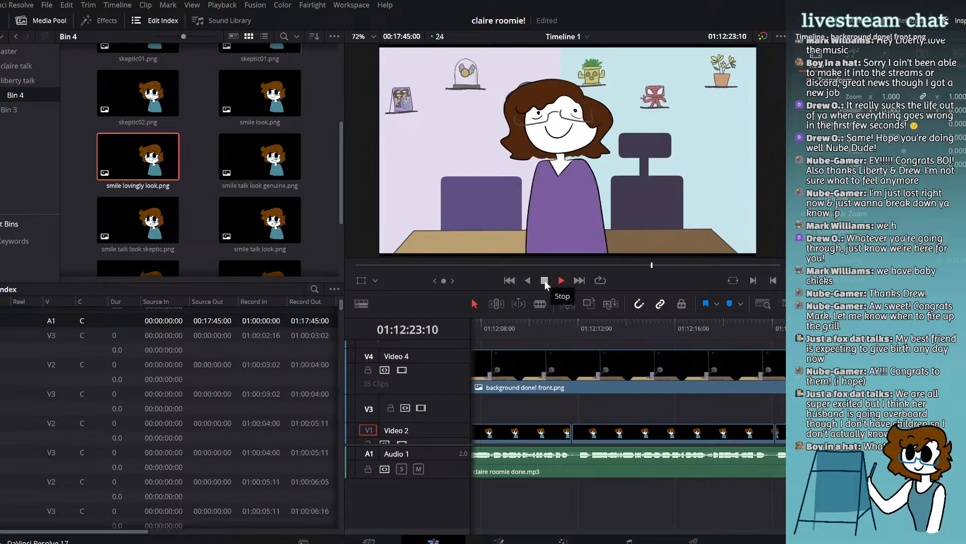
left_click(545, 280)
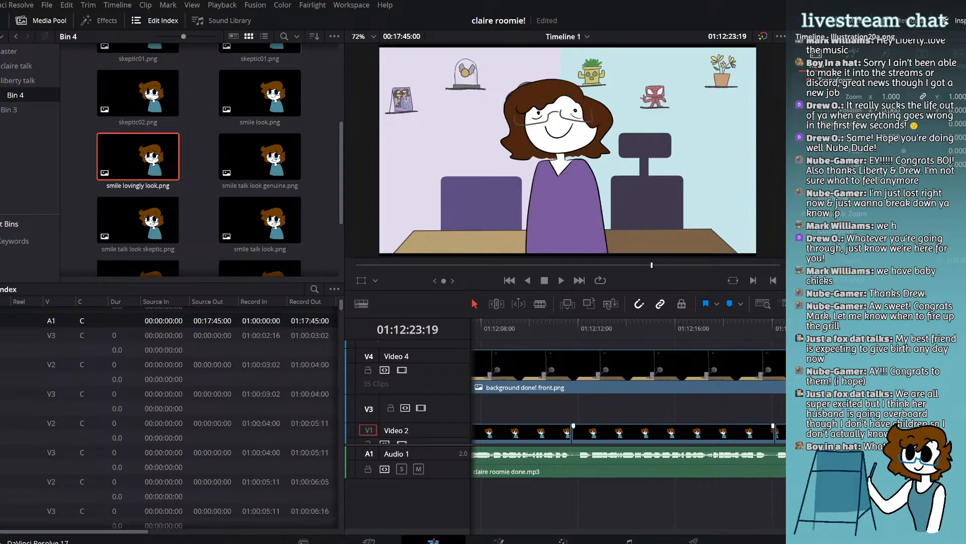
Step: Play from 01:12:20:18 and trim the end of the last smile lovingly look.png clip to 01:12:21:11, where Illustration20a.png starts
scroll(628, 402, "right", 6)
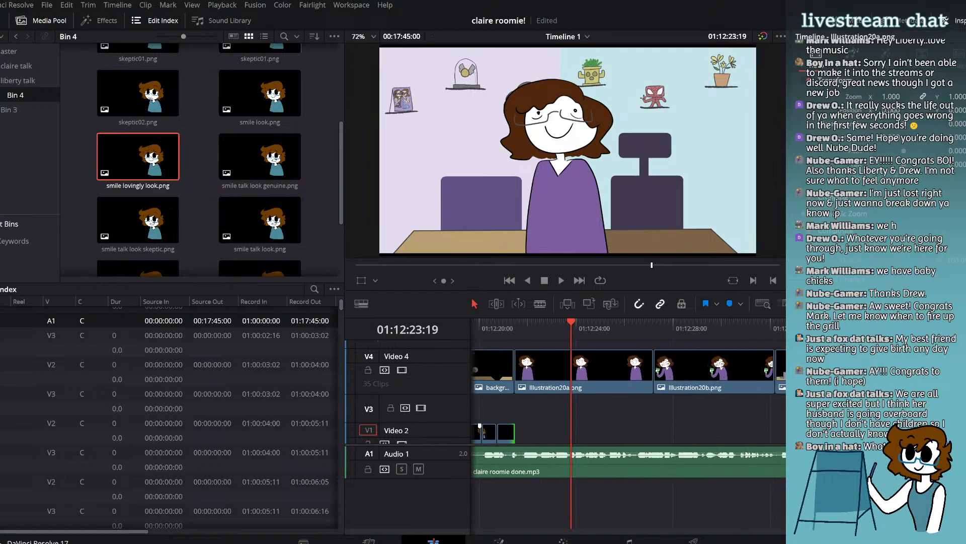
scroll(628, 403, "left", 2)
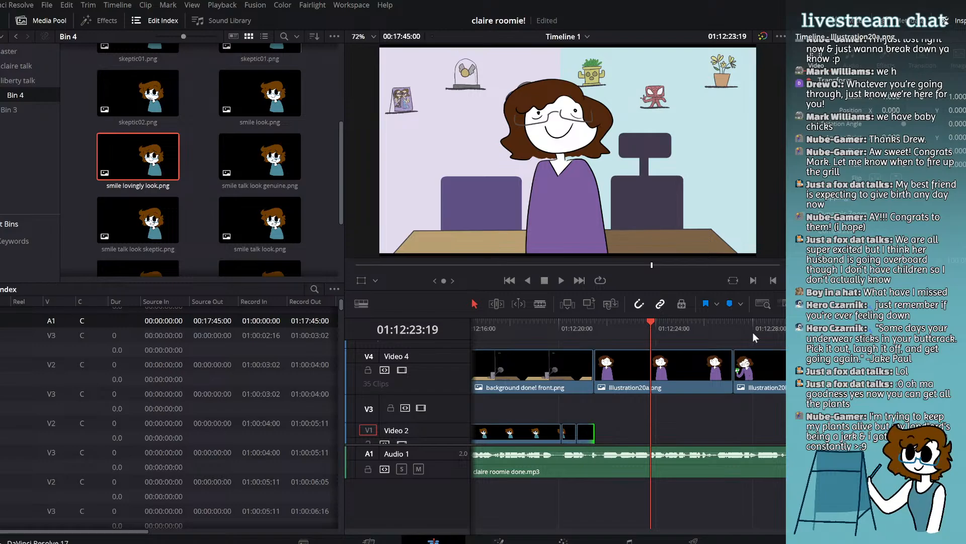
left_click(582, 331)
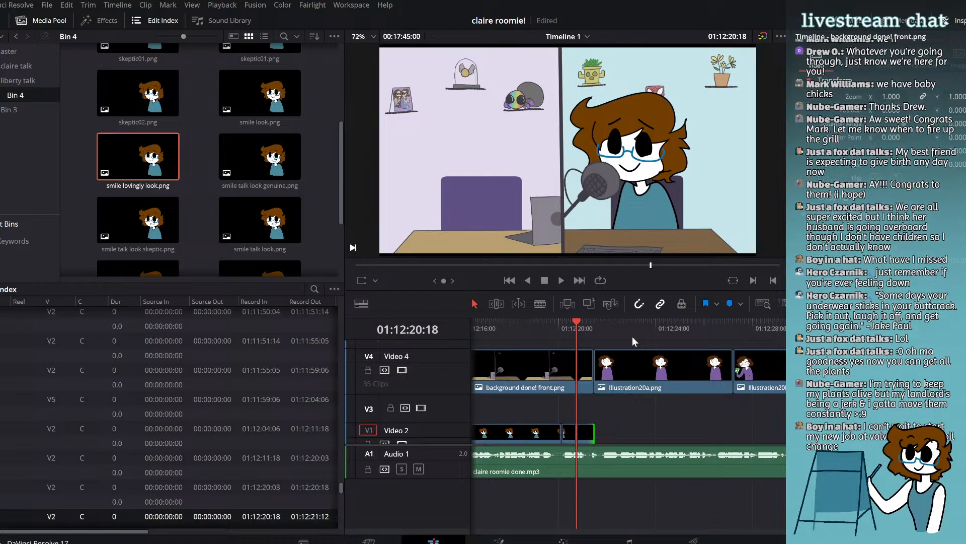
left_click(558, 280)
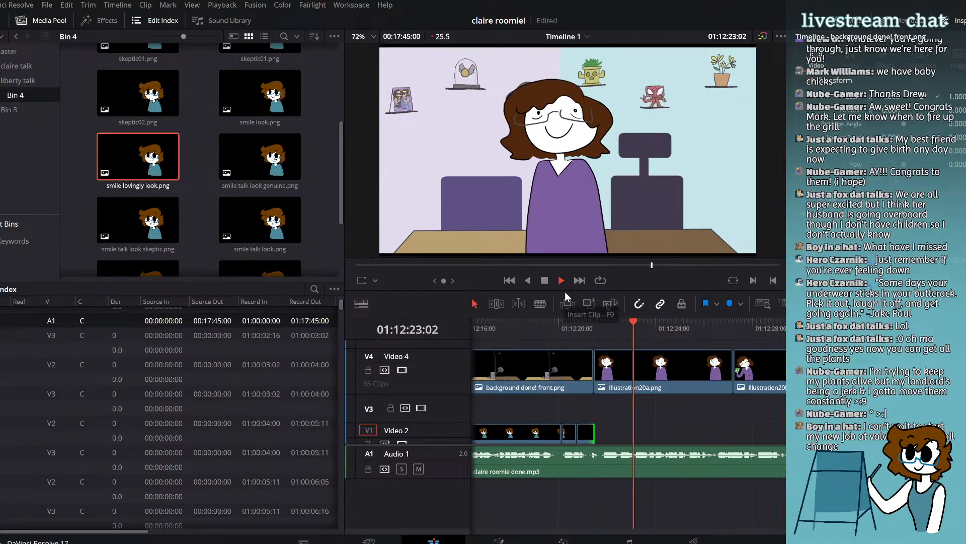
left_click(545, 281)
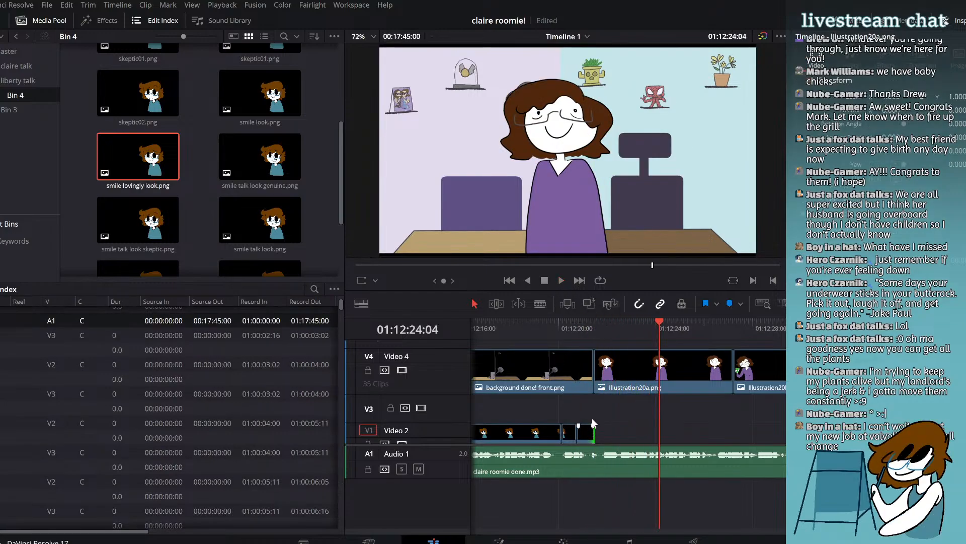
left_click_drag(594, 433, 593, 434)
Step: Play back from the last smile lovingly look.png clip through both illustration clips to 01:12:34:23, checking them against the audio
left_click(585, 327)
left_click(561, 282)
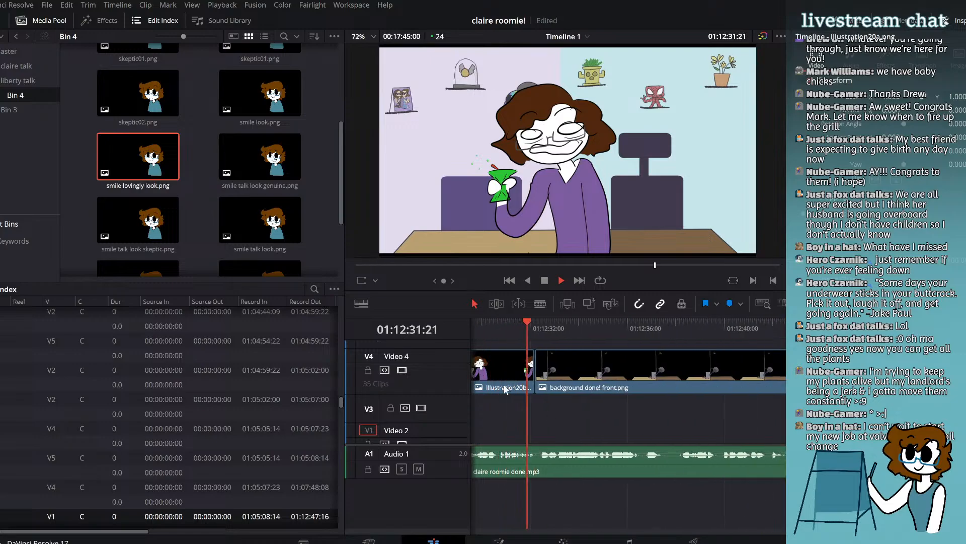
left_click(544, 281)
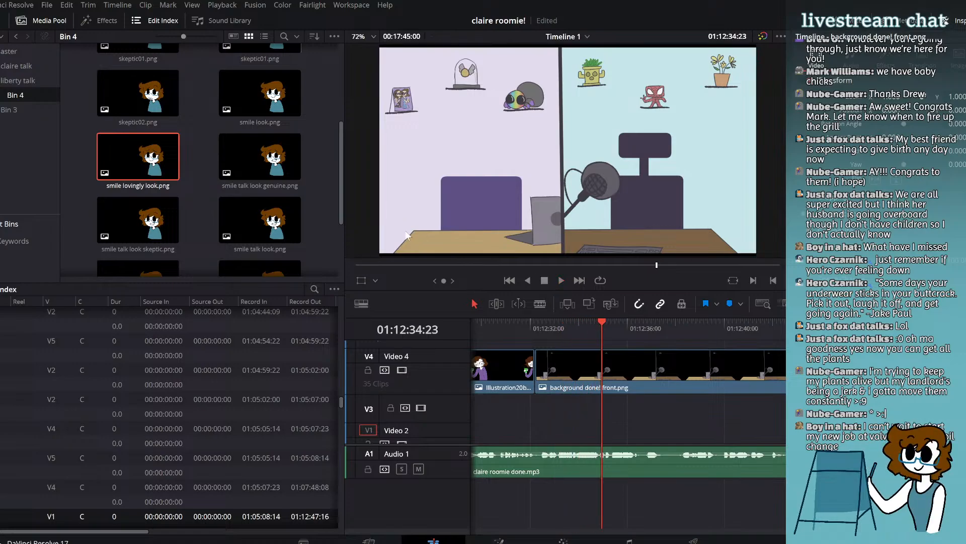
Step: Place skeptic01.png on Video 2 at 01:12:32:05 and roll the end of Illustration20b.png on Video 4 out to 01:12:37:05
scroll(234, 177, "up", 3)
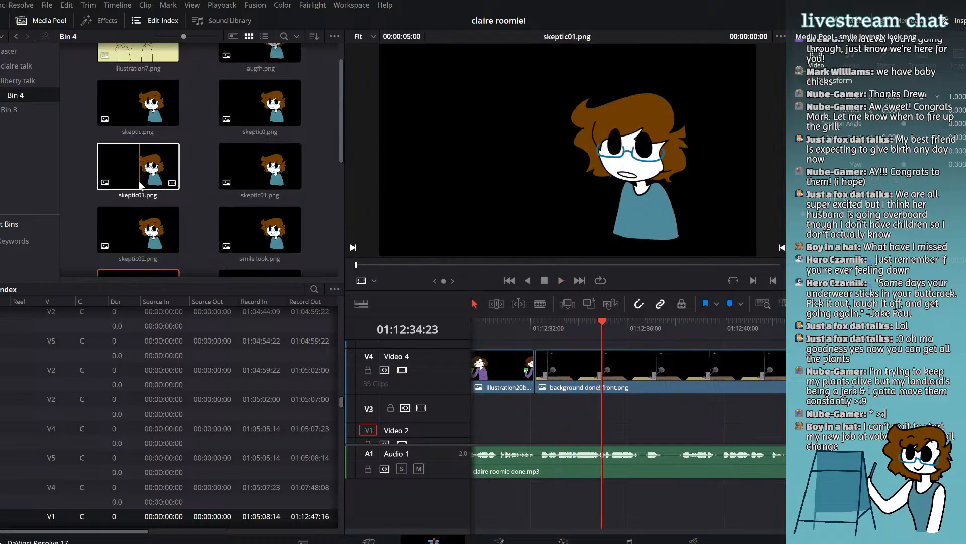
left_click_drag(140, 185, 533, 446)
left_click(545, 325)
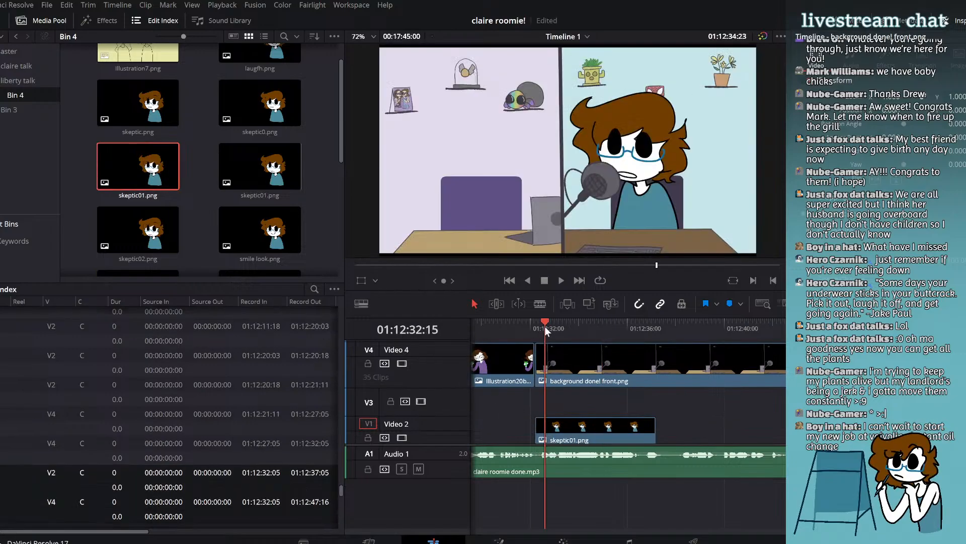
left_click_drag(544, 325, 655, 362)
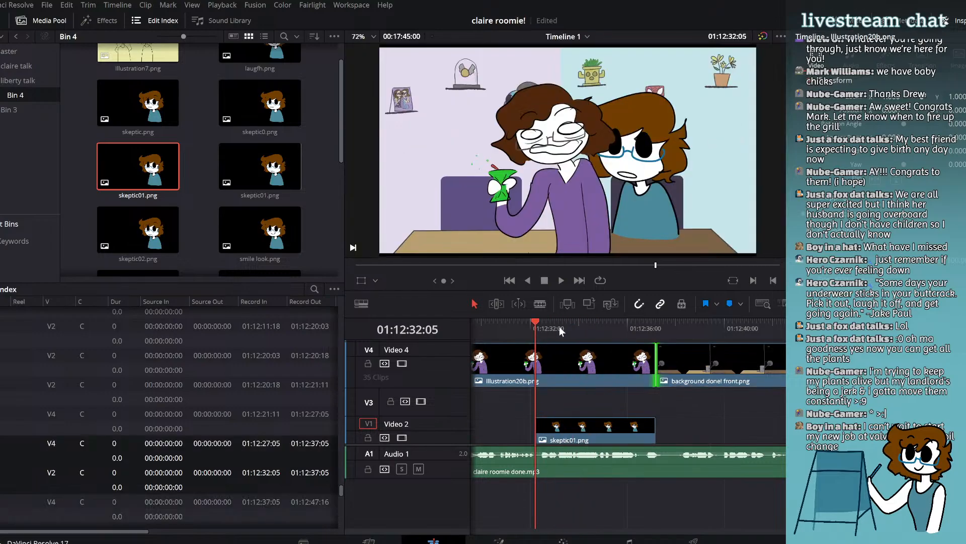
Step: Try removing the skeptic01.png clip from Video 2 while playing on from 01:12:32:05, and undo the deletion
left_click(575, 421)
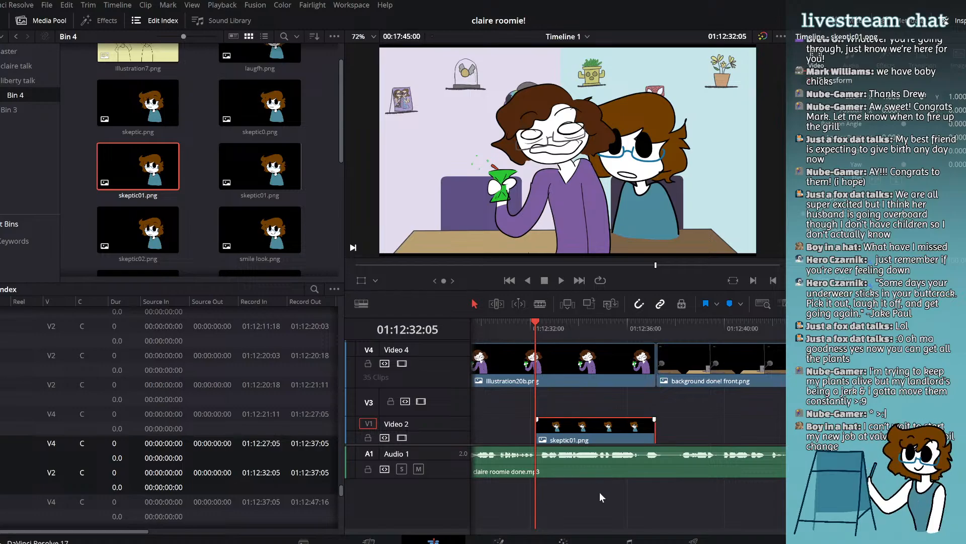
key("Delete")
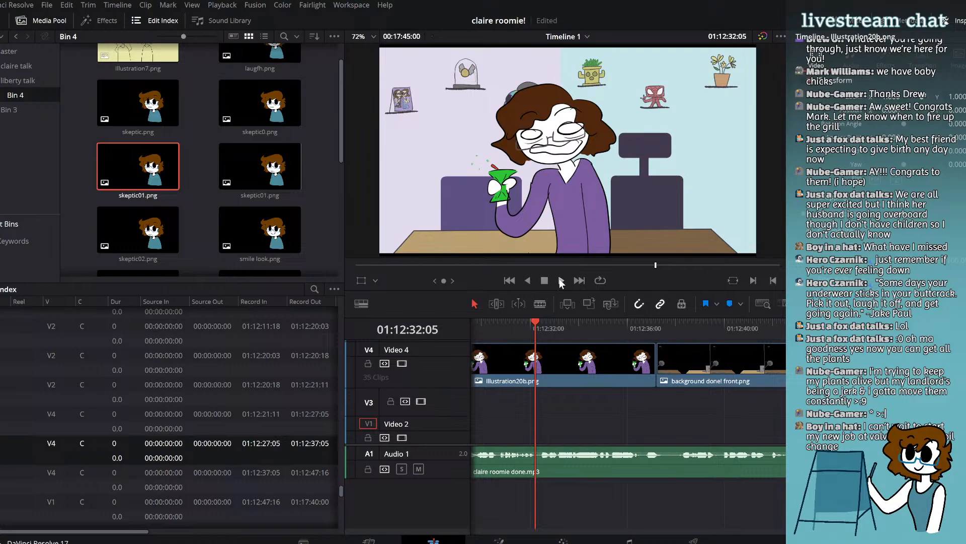
left_click(561, 280)
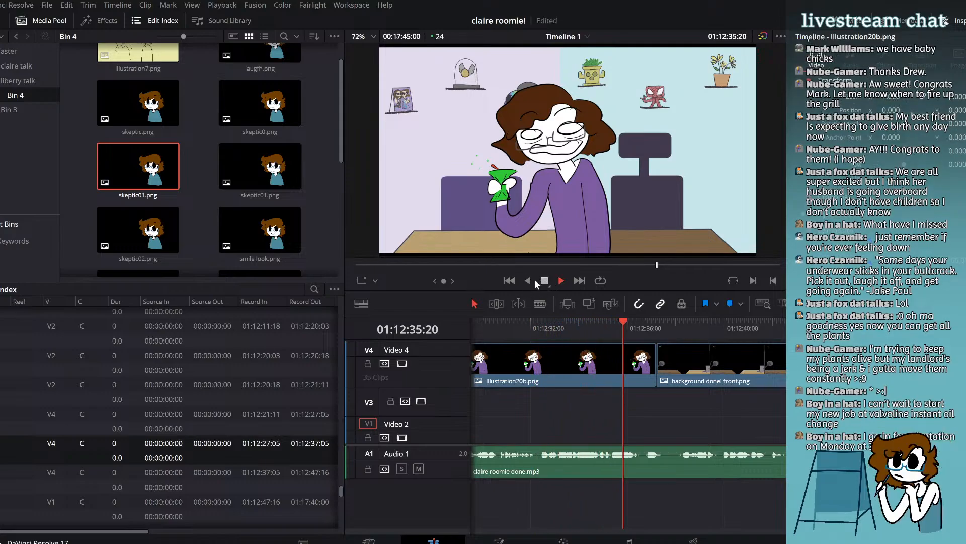
key("ctrl+z")
key("space")
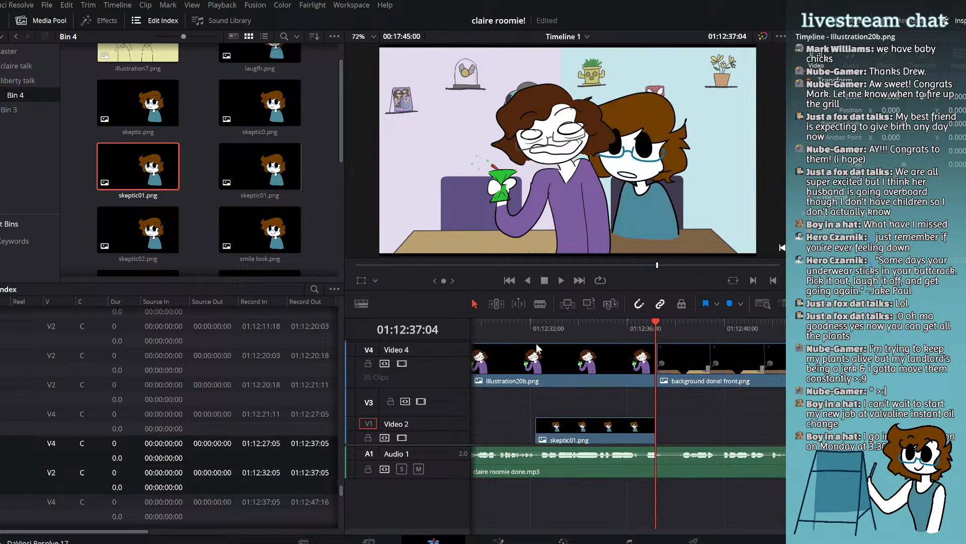
Step: Split the Illustration20b.png clip on Video 4 at 01:12:32:05, where skeptic01.png starts on Video 2
left_click(535, 324)
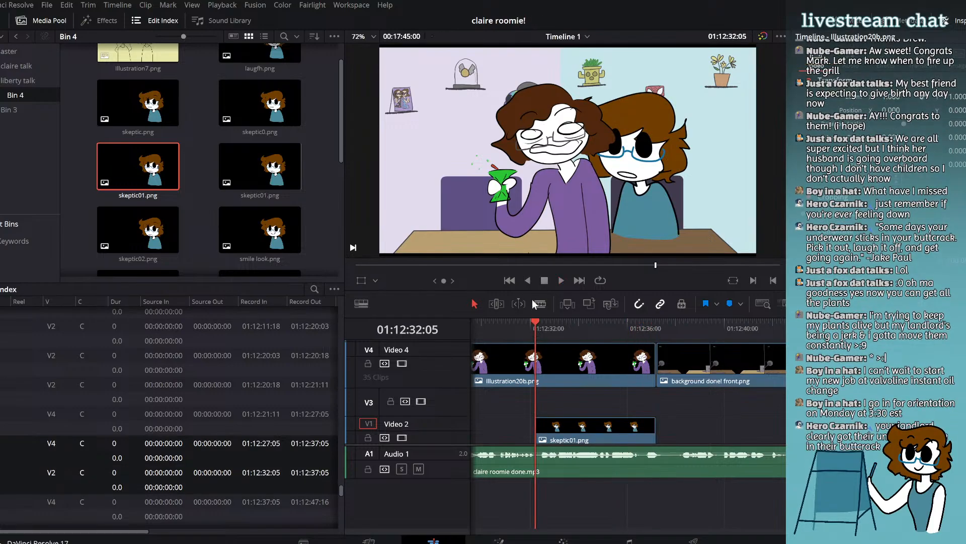
left_click(541, 302)
left_click(547, 356)
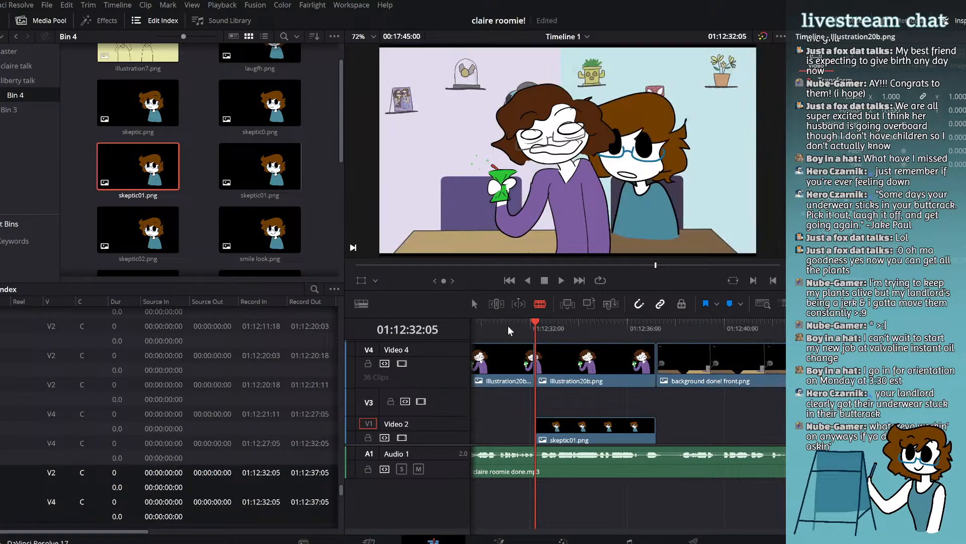
Step: Delete the skeptic01.png clip from Video 2 at 01:12:32:05 and save the project
key("a")
left_click(585, 429)
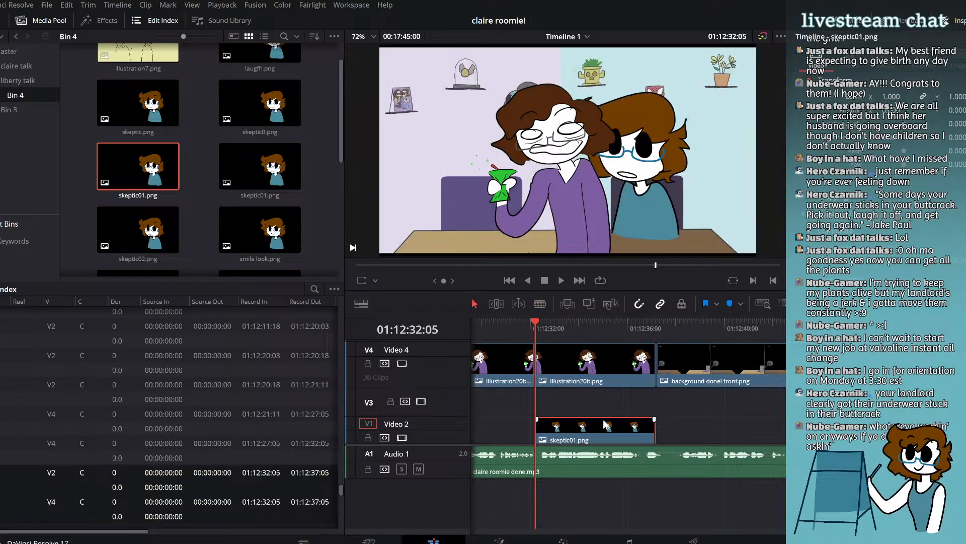
key("Delete")
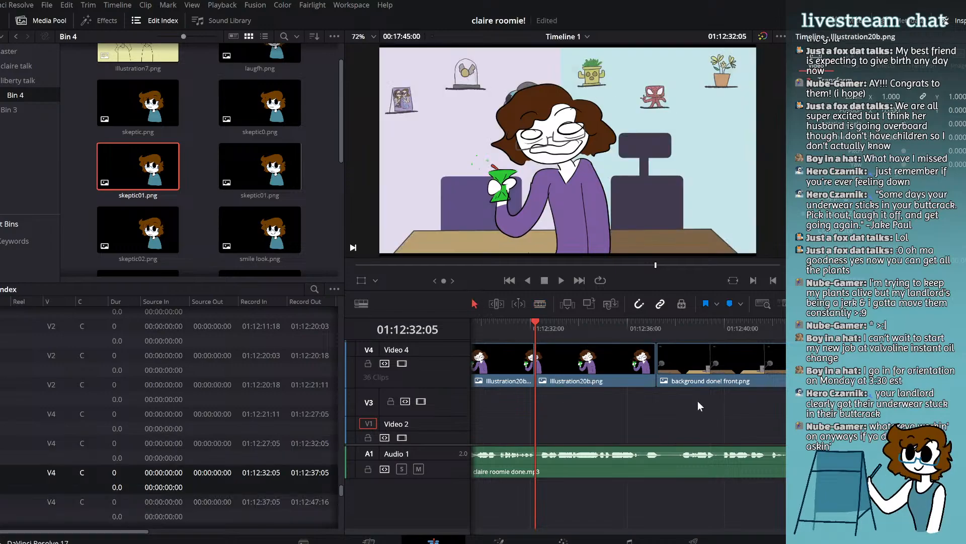
key("ctrl+s")
Step: Play on from 01:12:32:05 to 01:12:41:09, and place smile lovingly look.png on Video 2 at 01:12:37:05
left_click(560, 281)
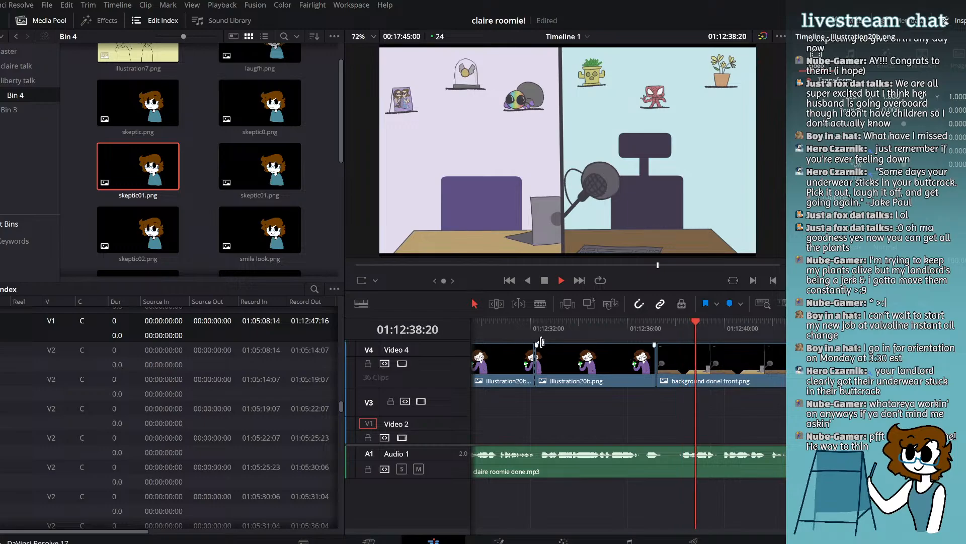
left_click(548, 280)
scroll(272, 216, "down", 1)
scroll(272, 191, "down", 5)
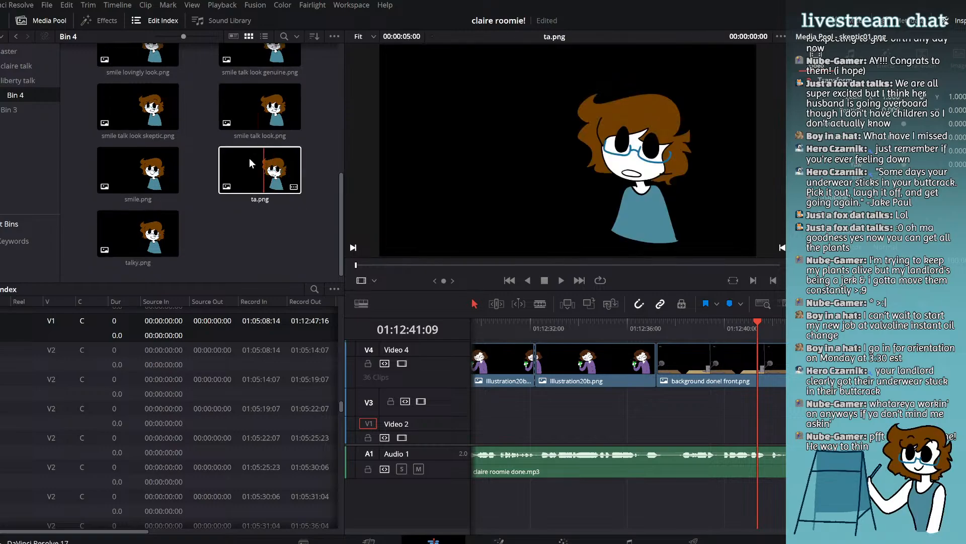
scroll(189, 171, "up", 1)
scroll(189, 171, "up", 2)
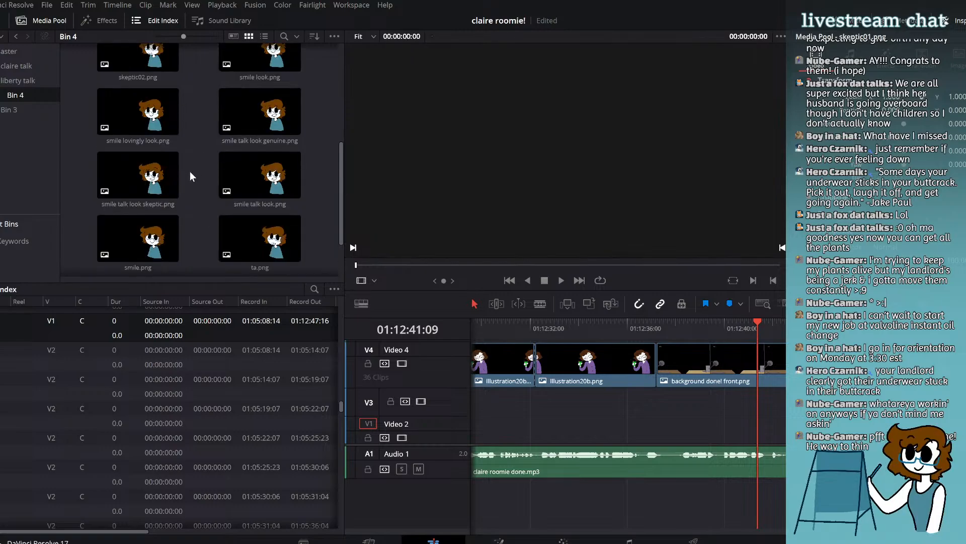
left_click(151, 146)
left_click_drag(152, 148, 650, 437)
Step: Place skeptic0.png on Video 2 at 01:12:41:01, overwriting the end of the smile lovingly look.png clip
left_click_drag(689, 327, 750, 333)
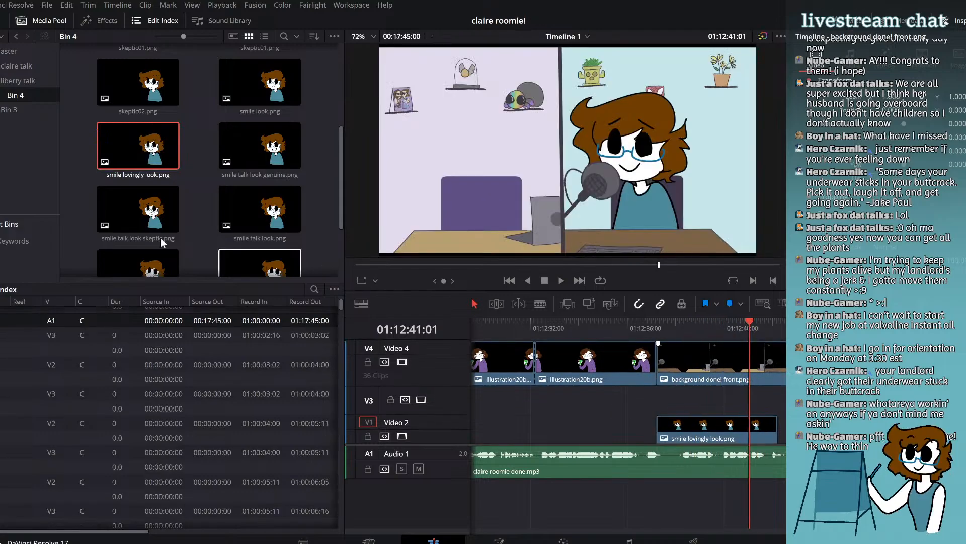
scroll(171, 169, "up", 3)
scroll(182, 162, "up", 2)
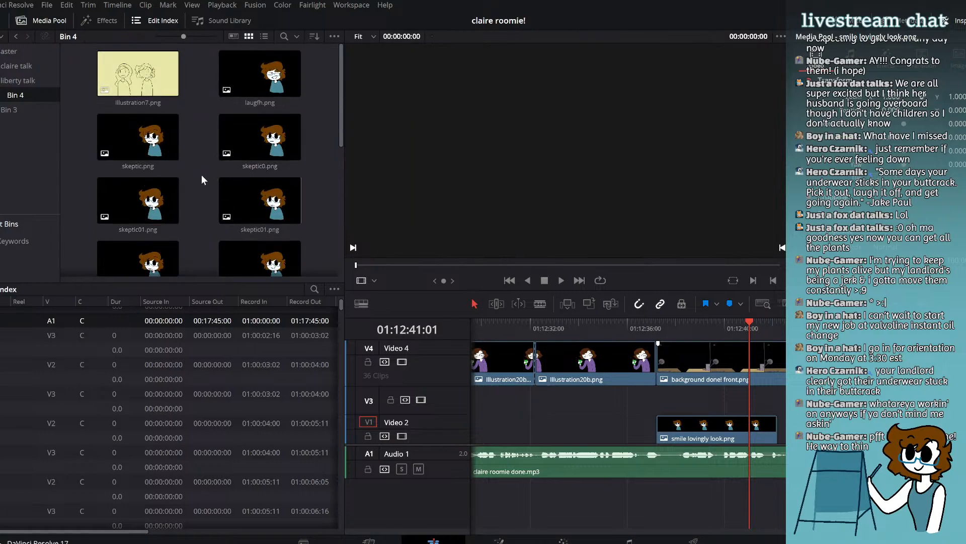
scroll(202, 176, "down", 10)
scroll(199, 180, "up", 10)
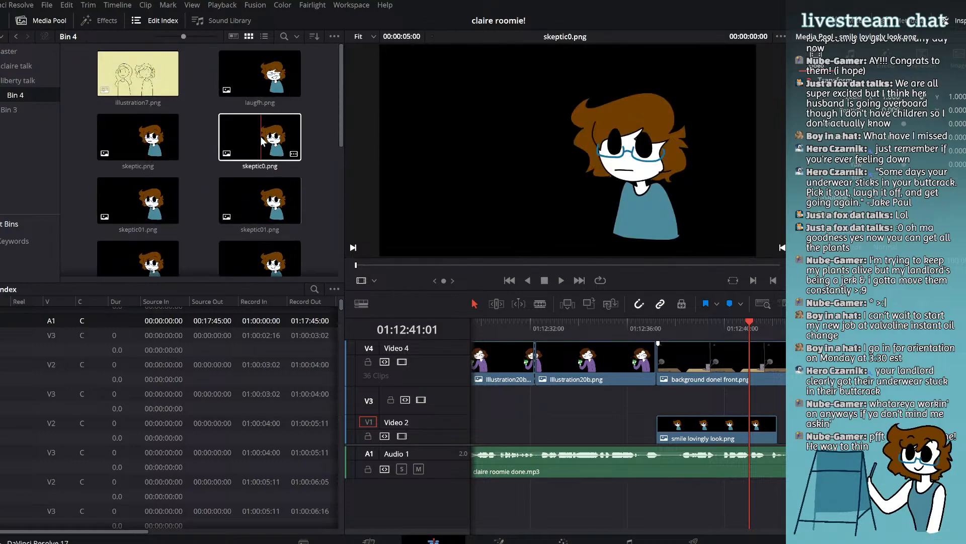
left_click_drag(261, 138, 750, 428)
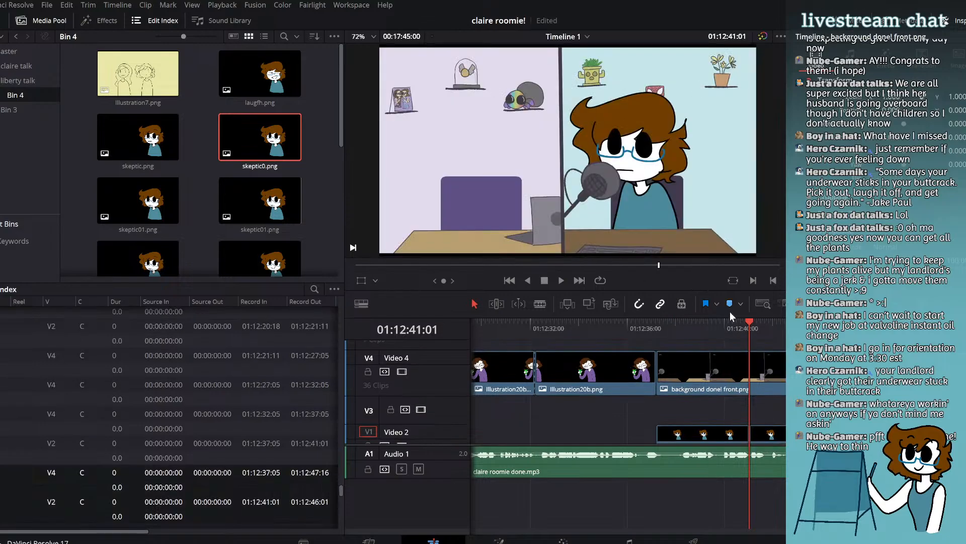
Step: Play from 01:12:41:01 to find the next line, and place smile talk look genuine.png on Video 2 at 01:12:41:20
left_click(561, 280)
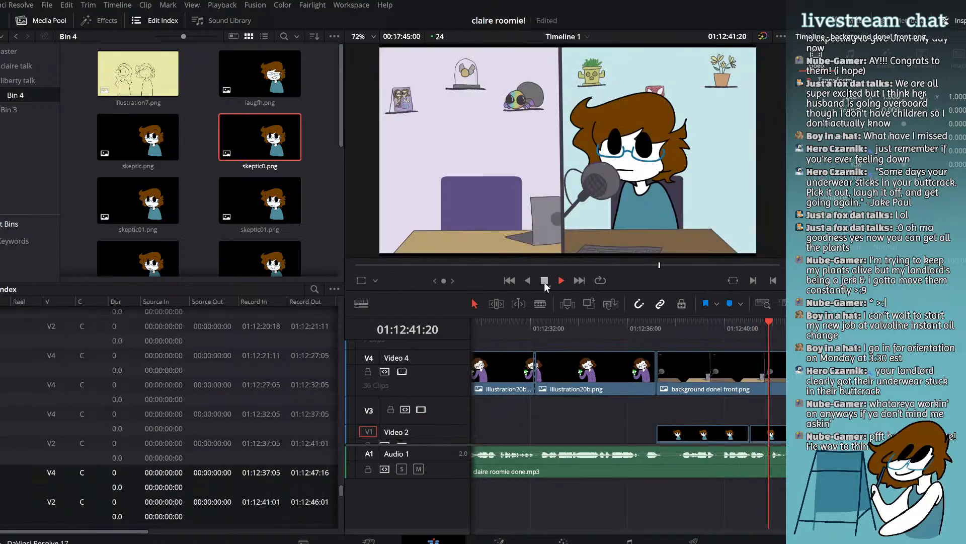
left_click(544, 280)
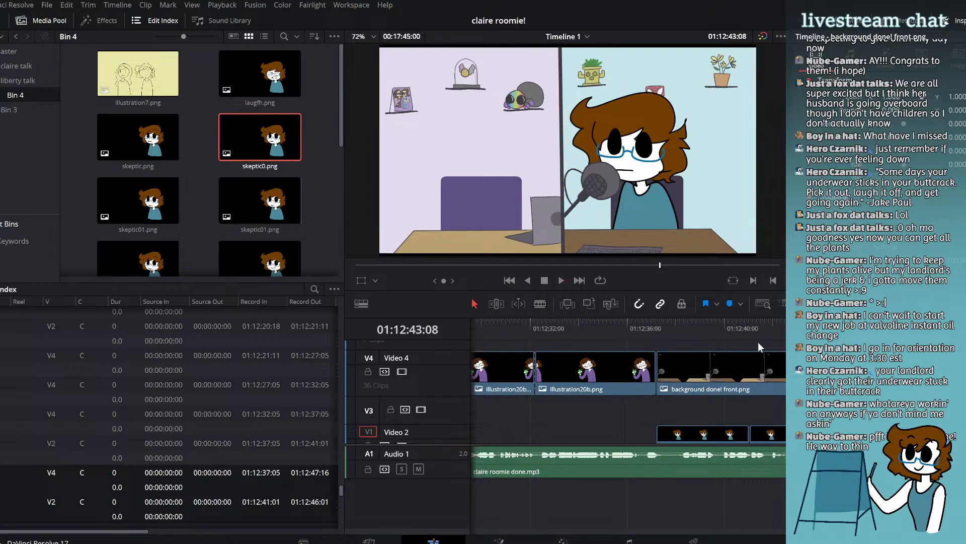
left_click(769, 326)
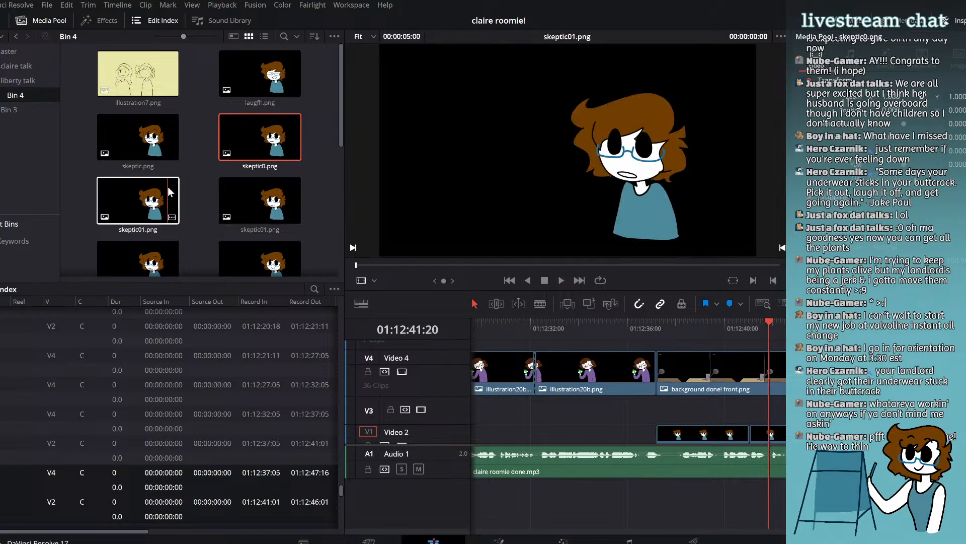
scroll(205, 170, "down", 3)
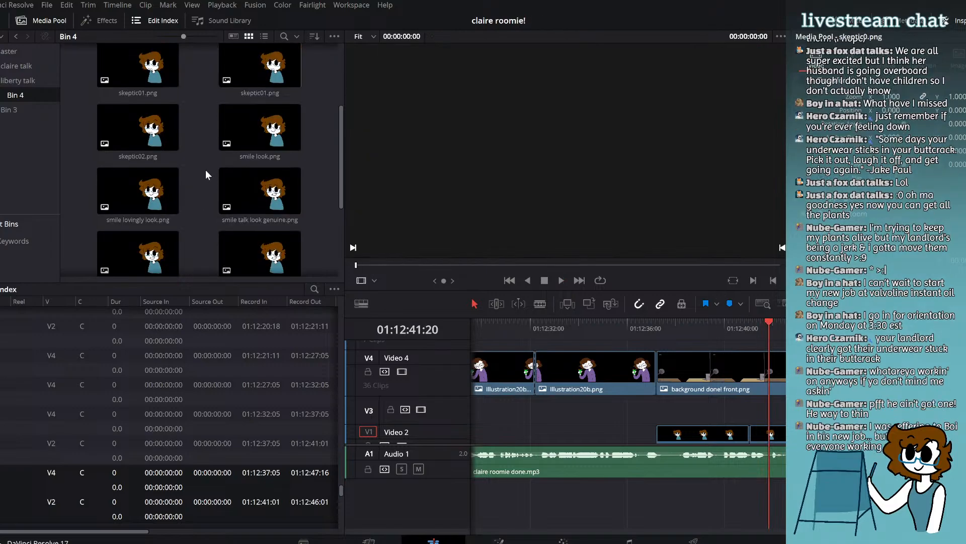
left_click(267, 204)
key("F10")
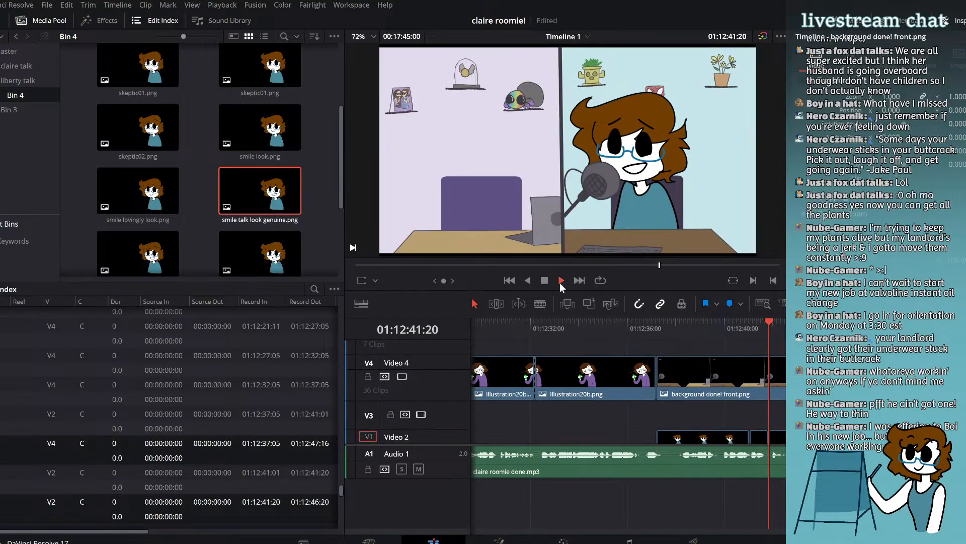
Step: Play the smile talk look genuine.png clip twice from 01:12:41:20, checking where the pose has to change with the audio
left_click(560, 281)
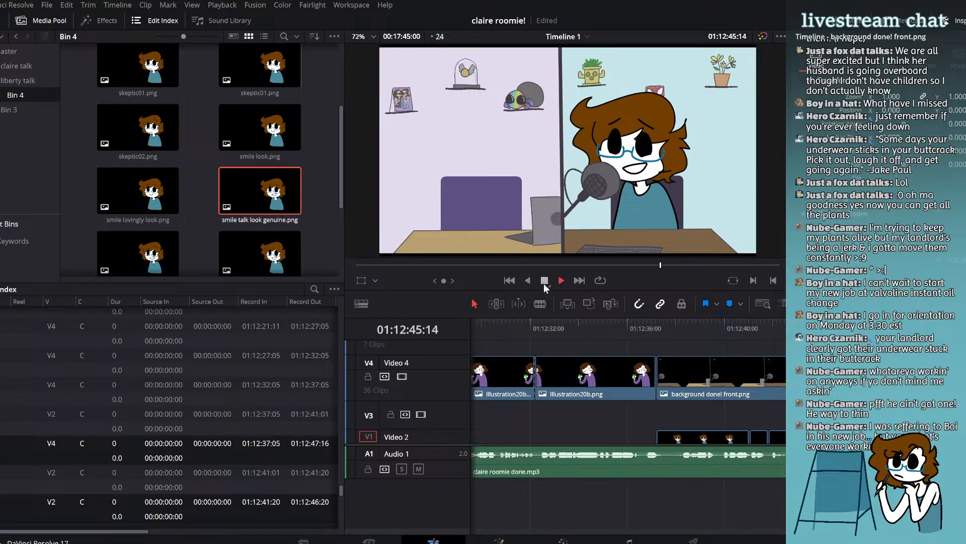
left_click(543, 282)
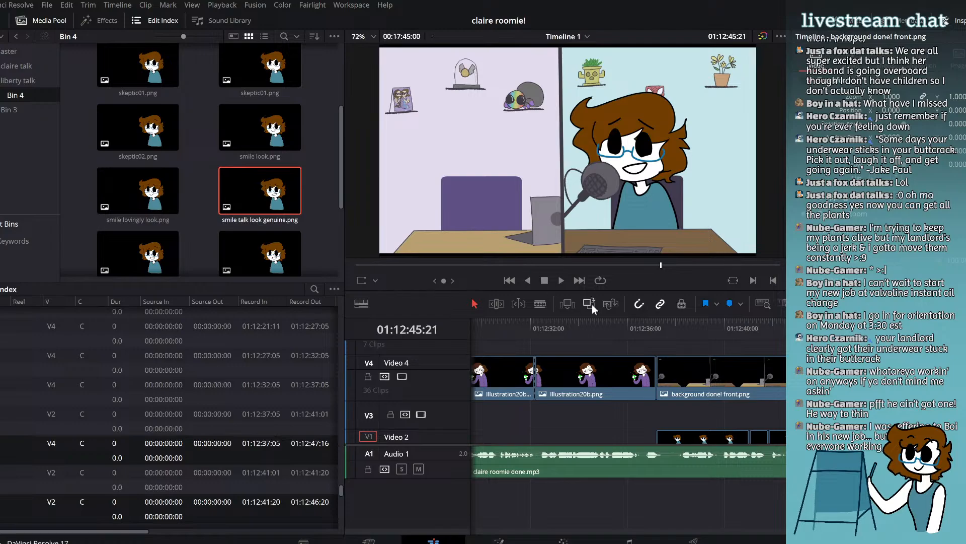
left_click(770, 330)
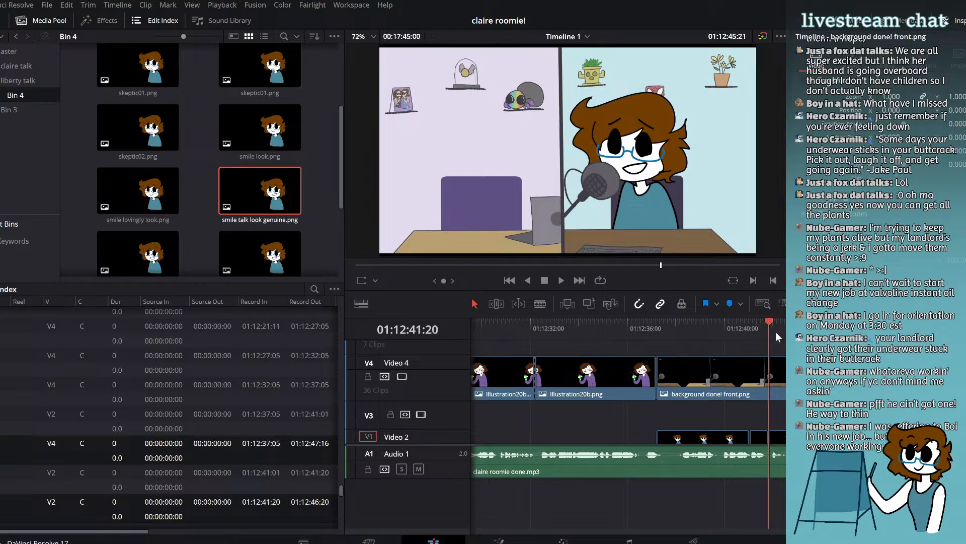
left_click(563, 279)
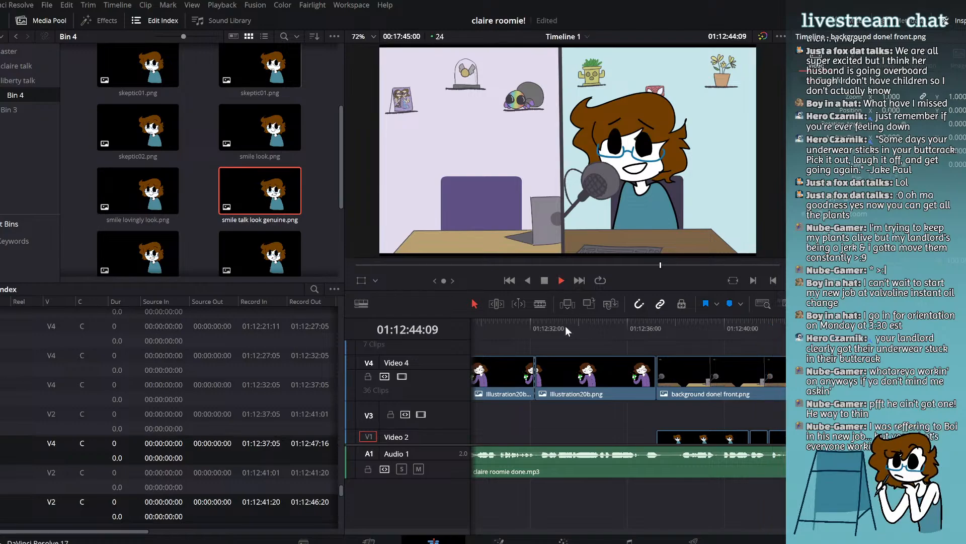
left_click(544, 280)
Step: Place the second skeptic01.png image on Video 2 at 01:12:44:18 and trim its end to 01:12:47:16
left_click(840, 324)
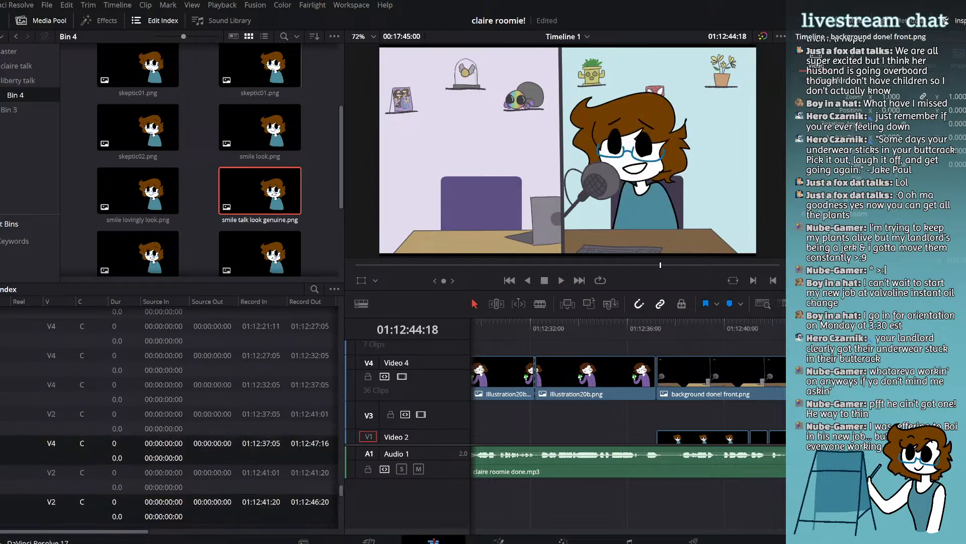
scroll(152, 195, "up", 4)
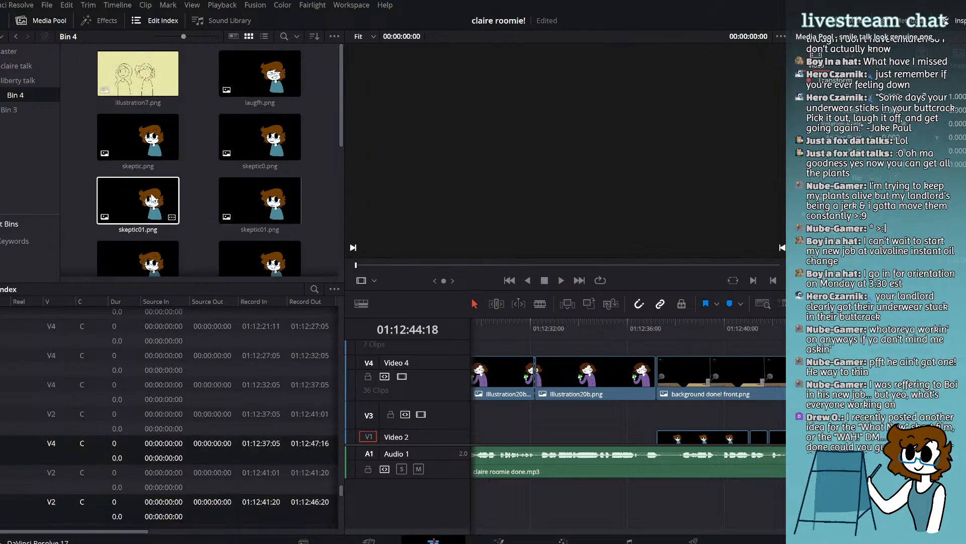
scroll(175, 169, "down", 1)
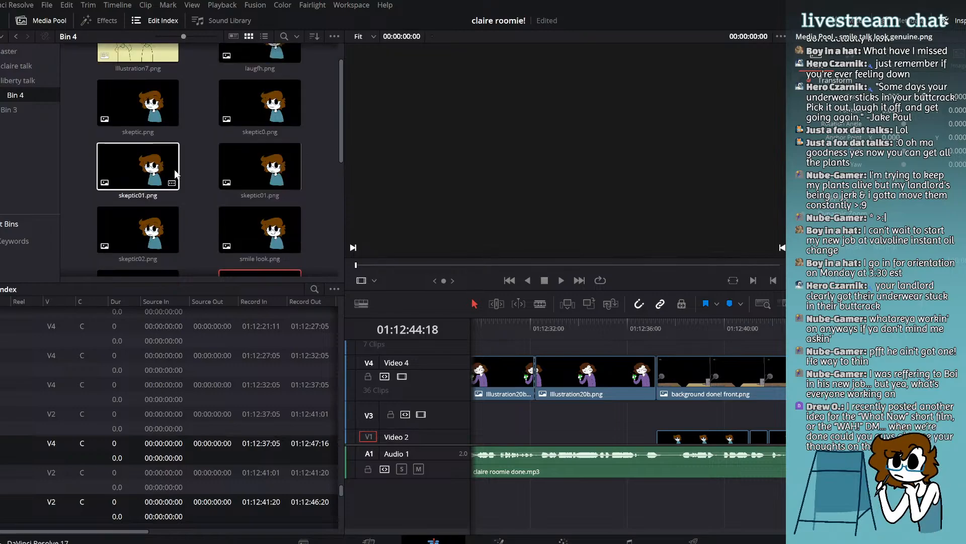
left_click(267, 166)
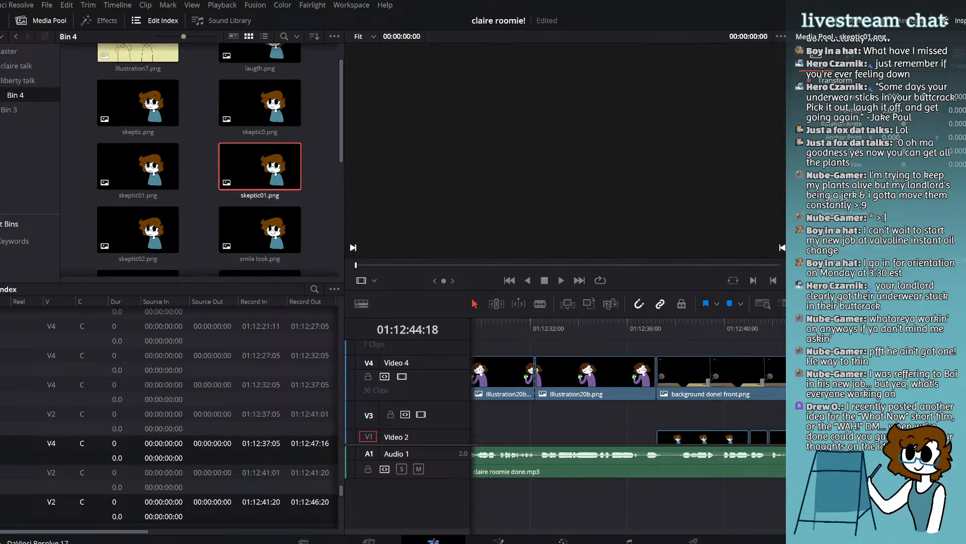
left_click_drag(891, 437, 840, 437)
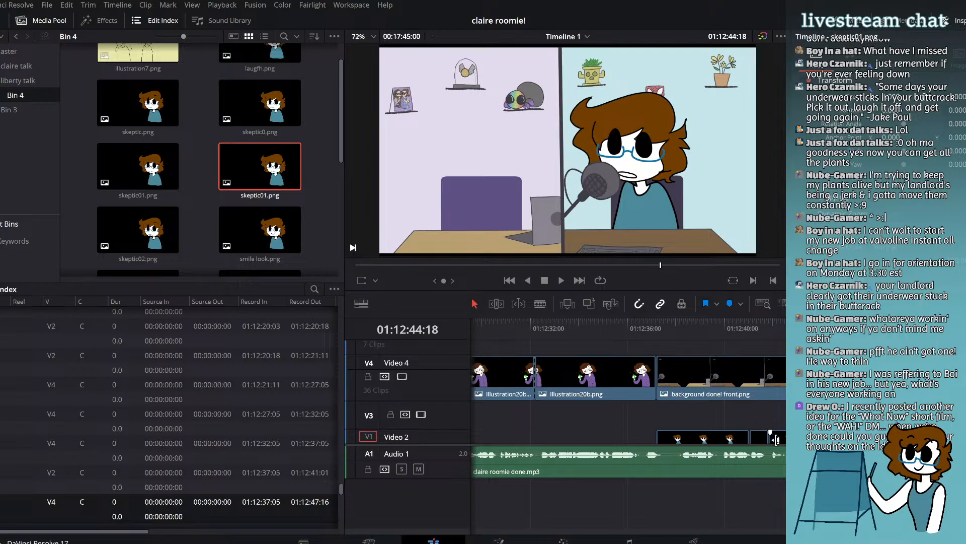
Step: Play back from 01:12:44:18 through the following Video 2 pose clips to the end of the last one at 01:13:09:00
scroll(628, 423, "right", 5)
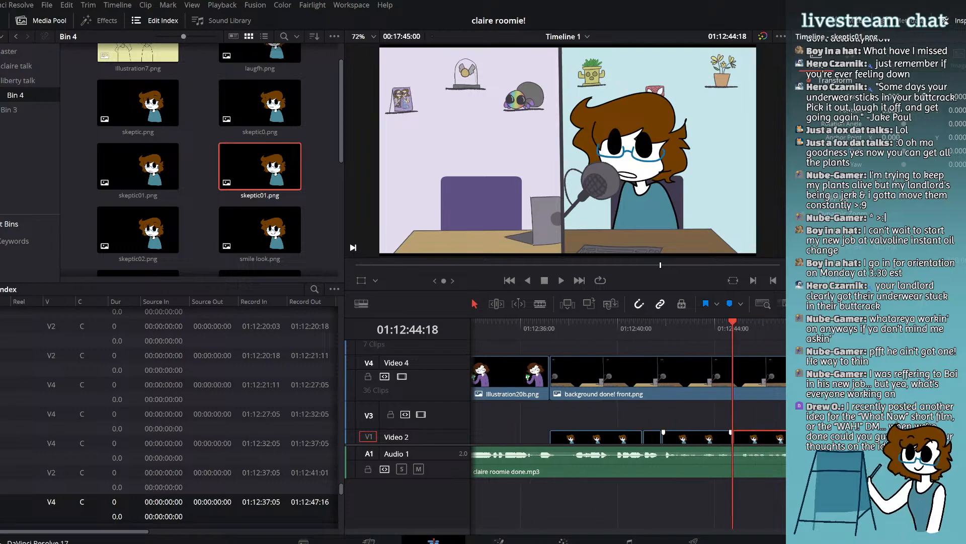
left_click(561, 280)
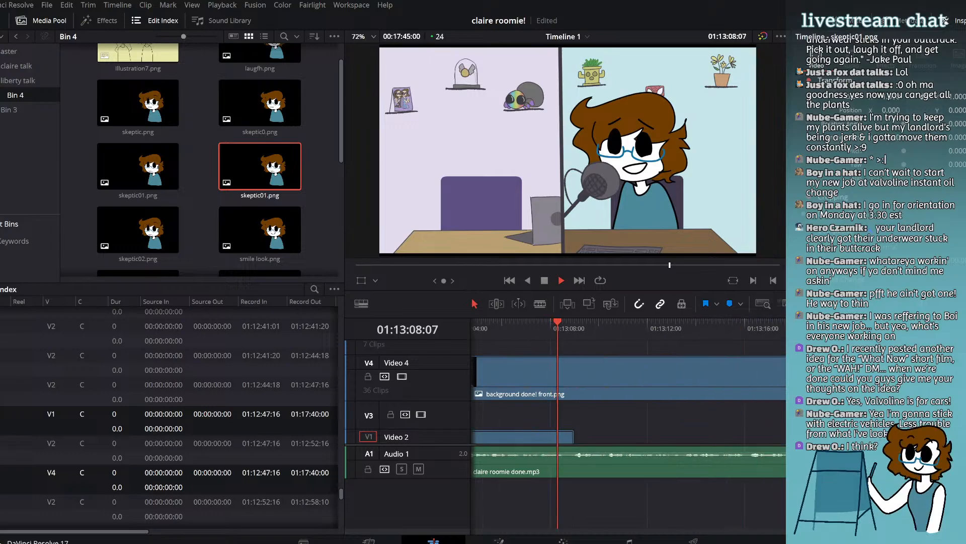
left_click(544, 281)
mouse_move(584, 326)
left_mouse_down()
mouse_move(571, 325)
mouse_move(597, 326)
left_mouse_up()
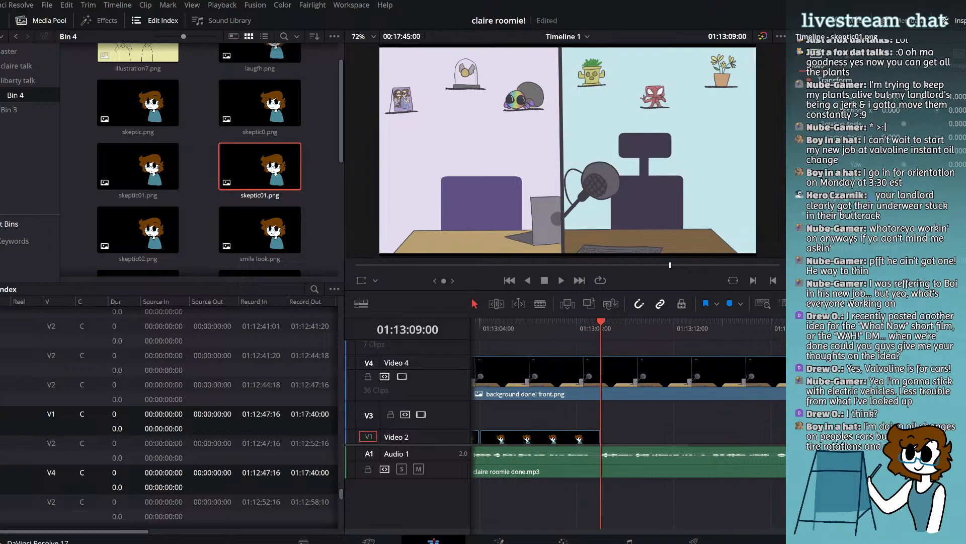
Step: Listen to the audio from 01:13:09:00 to 01:13:16:15, look through the pose images, and return to 01:13:07:14 in the last Video 2 clip
left_click(562, 280)
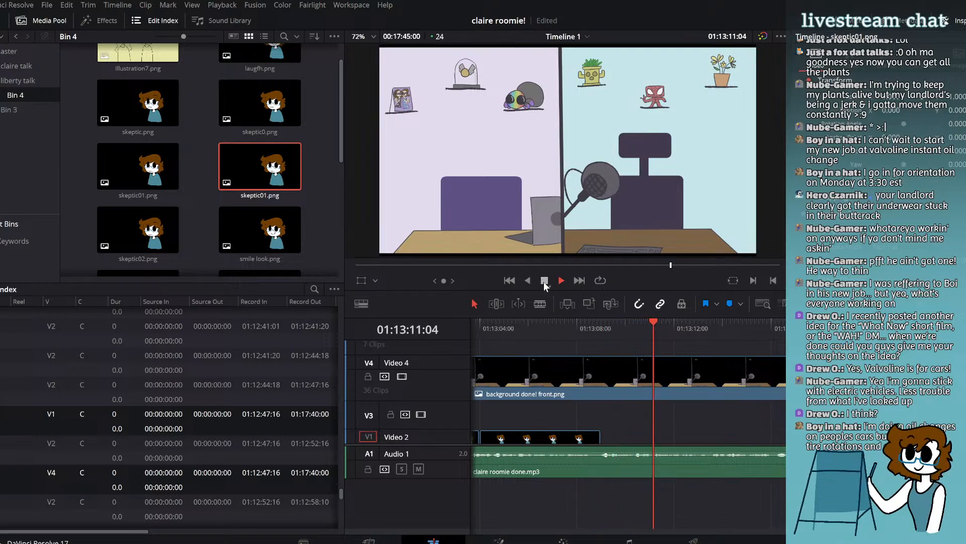
left_click(544, 280)
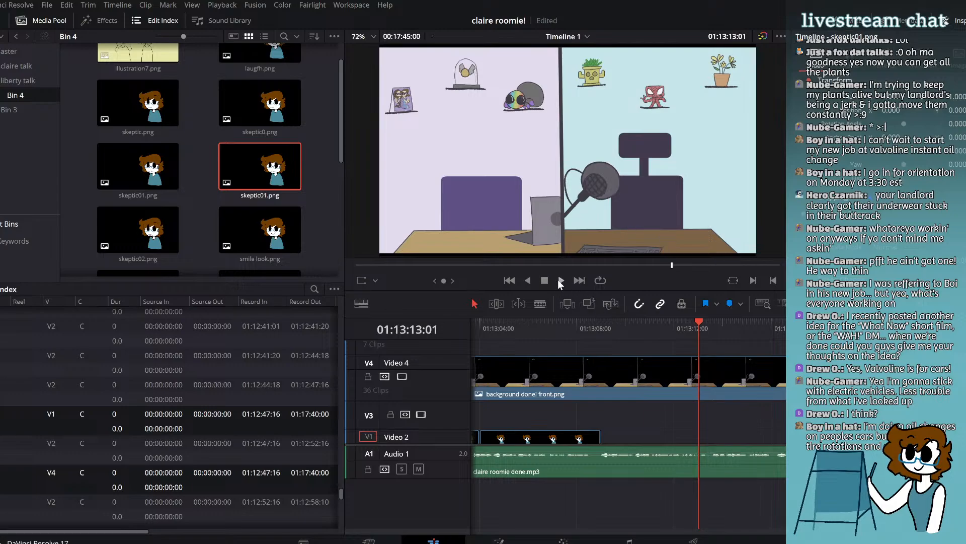
left_click(559, 280)
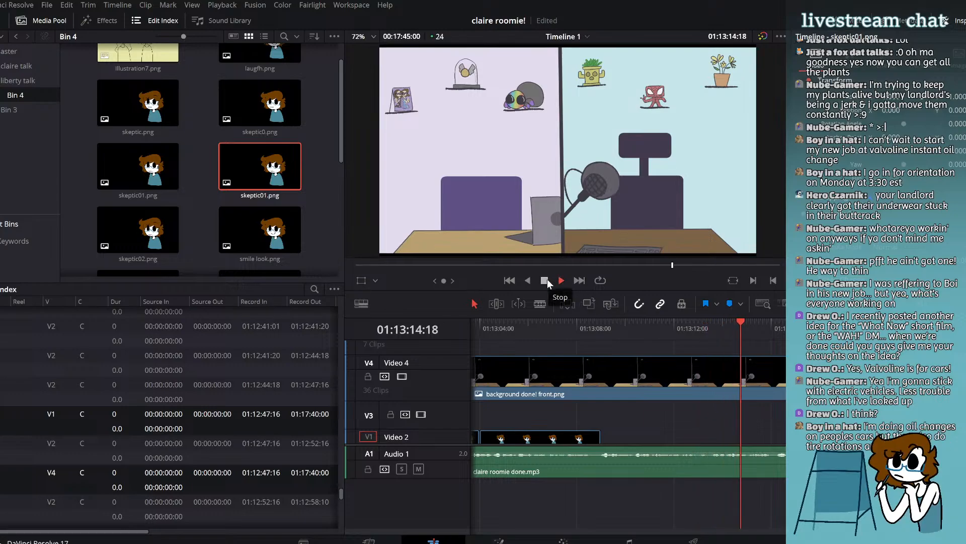
left_click(547, 279)
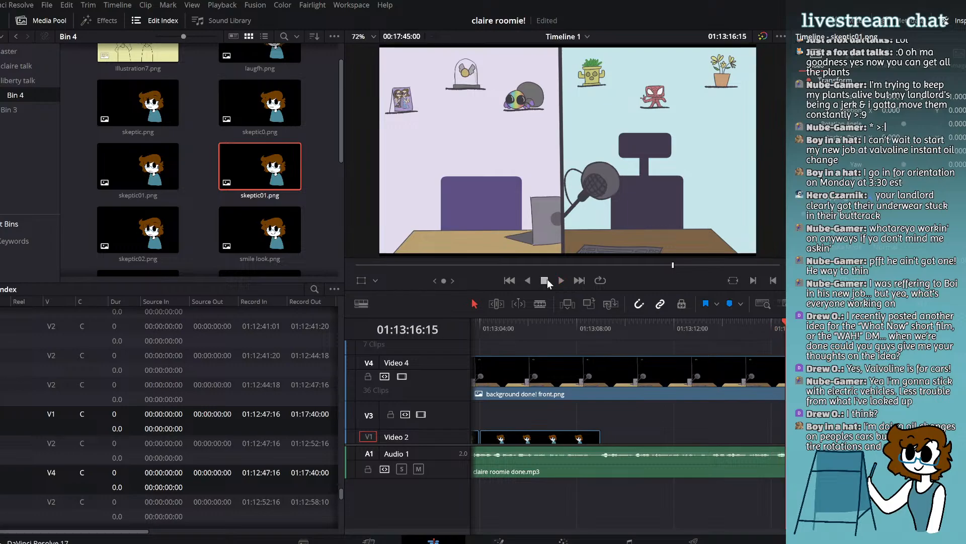
left_click(601, 326)
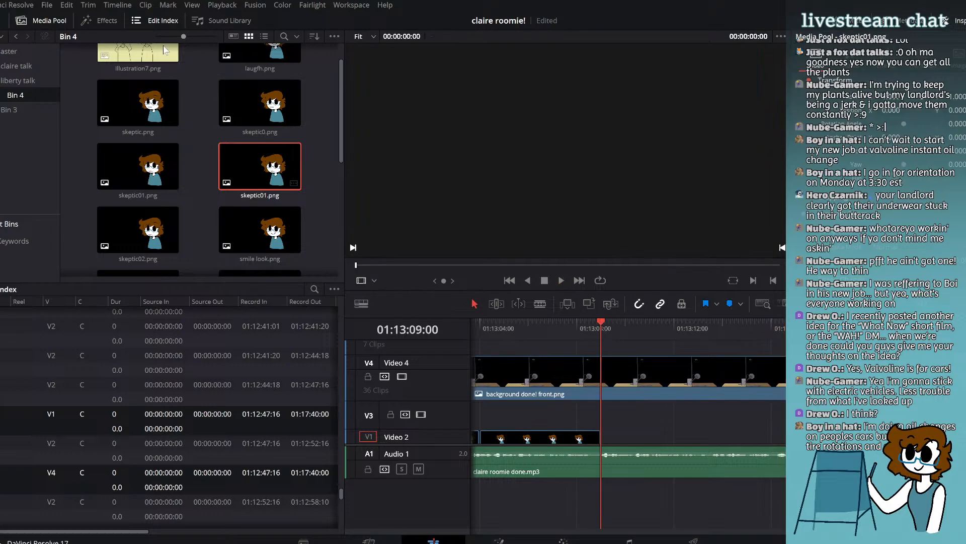
scroll(173, 159, "down", 3)
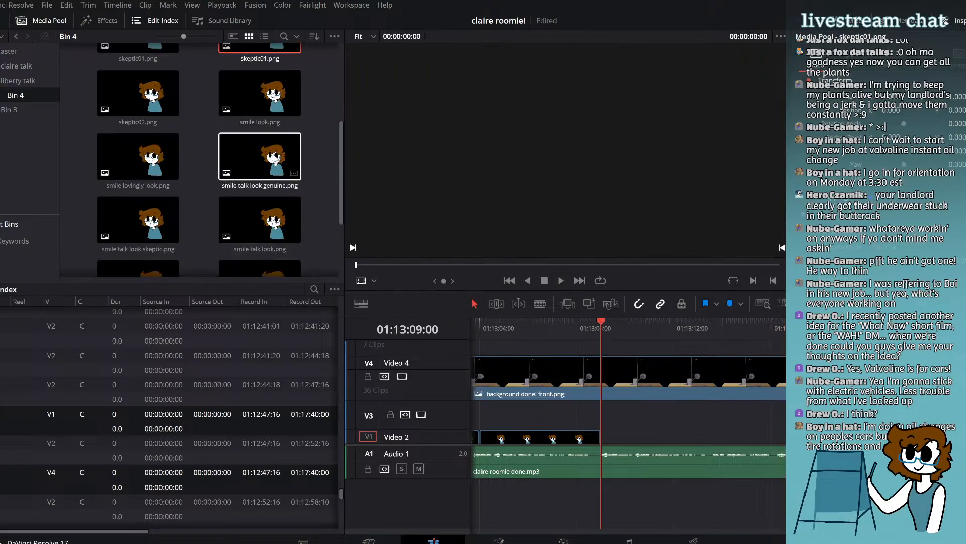
left_click(566, 336)
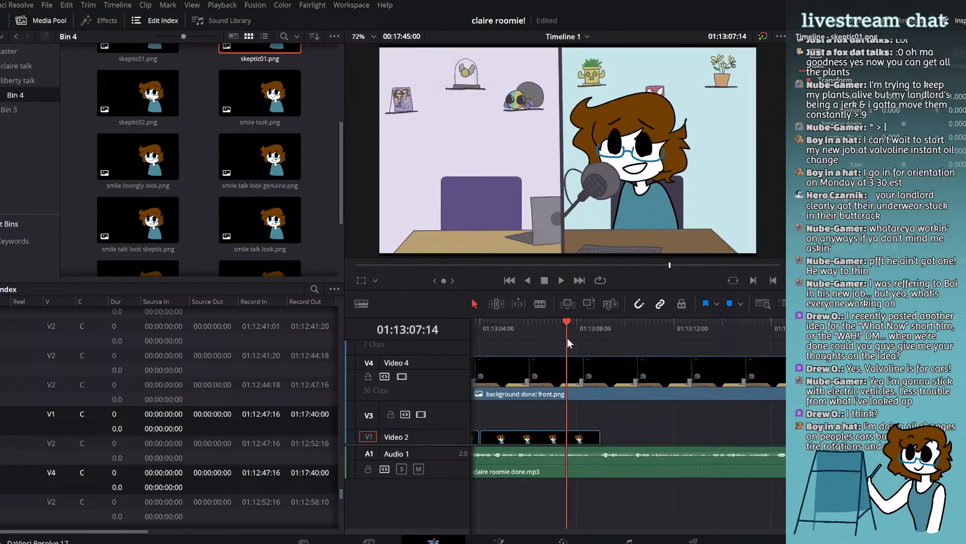
Step: Listen from 01:13:05:09 to 01:13:10:21 and add the first skeptic01.png image to Video 2 at 01:13:09:00
left_click_drag(561, 338, 515, 334)
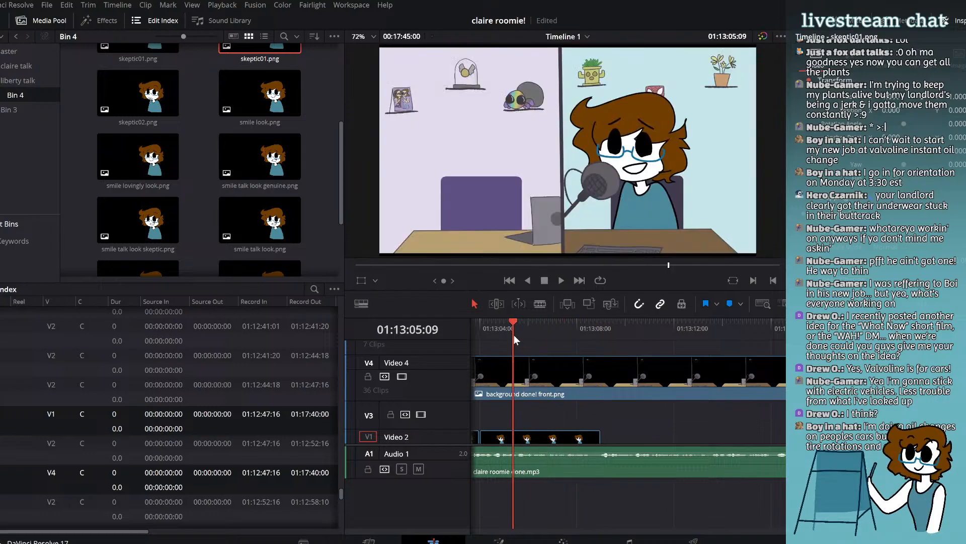
left_click(562, 281)
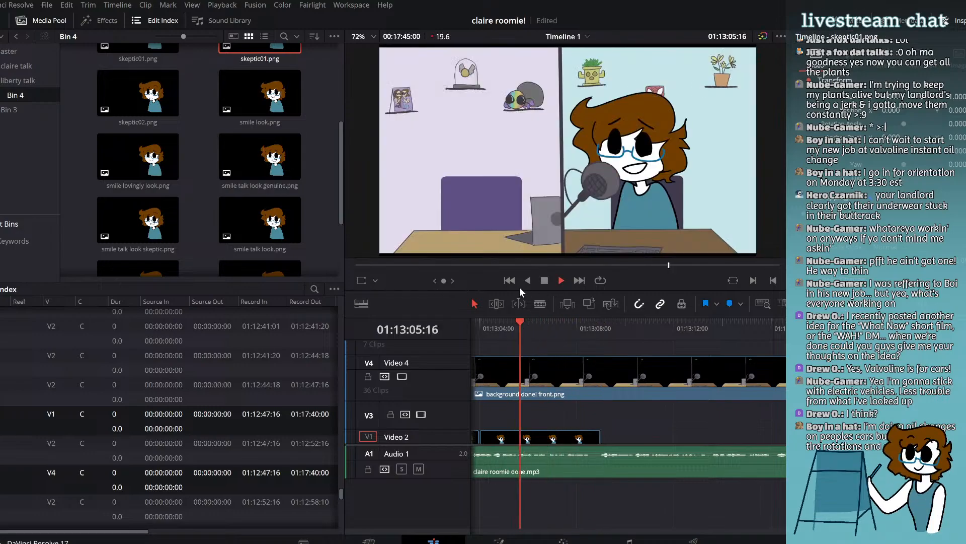
left_click(545, 281)
scroll(186, 193, "up", 3)
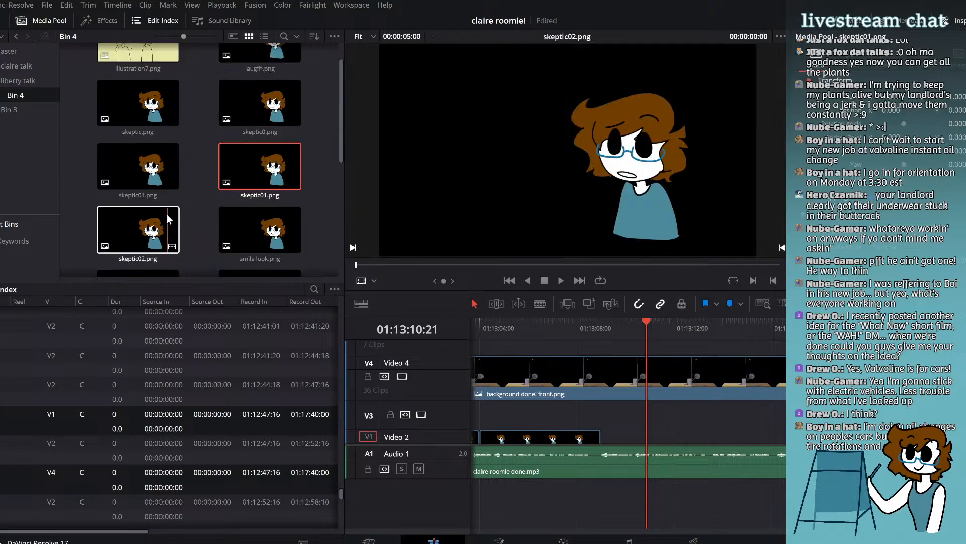
left_click_drag(154, 168, 603, 439)
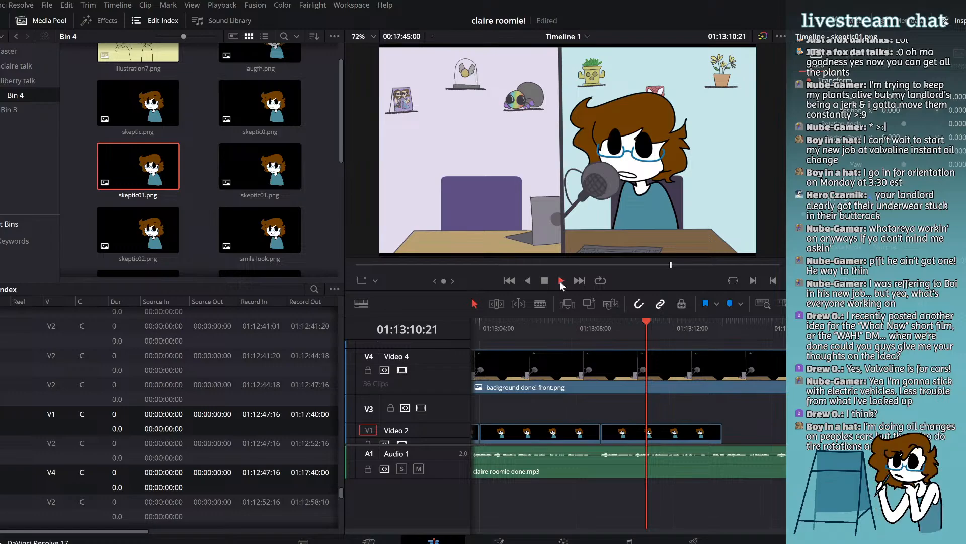
Step: Play on to 01:13:13:13 and place smile talk look genuine.png on Video 2 from that point
left_click(561, 280)
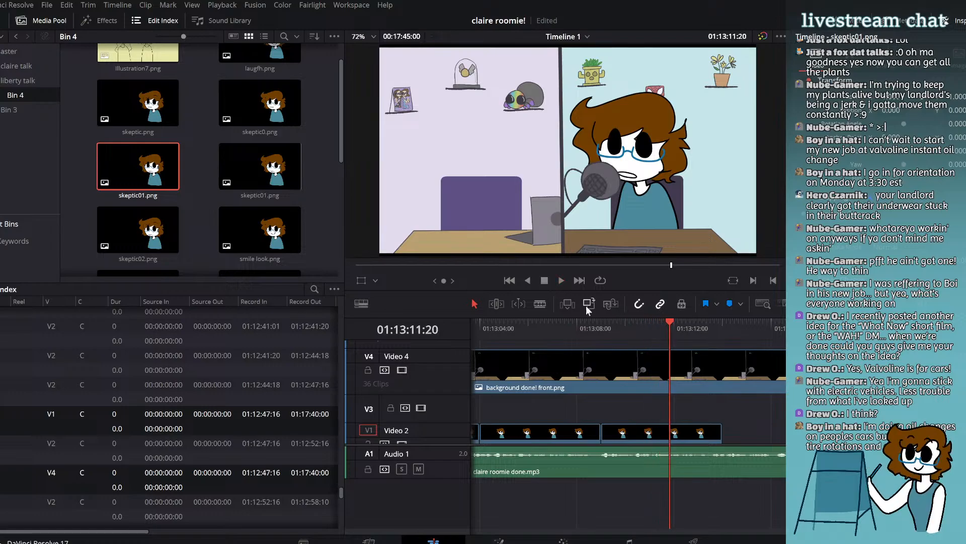
left_click(561, 280)
left_click(545, 280)
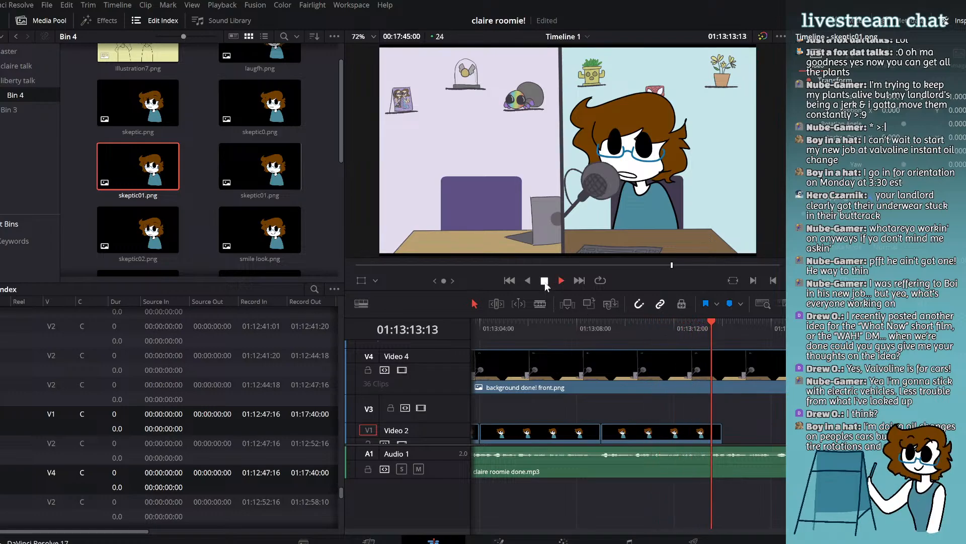
scroll(228, 203, "up", 1)
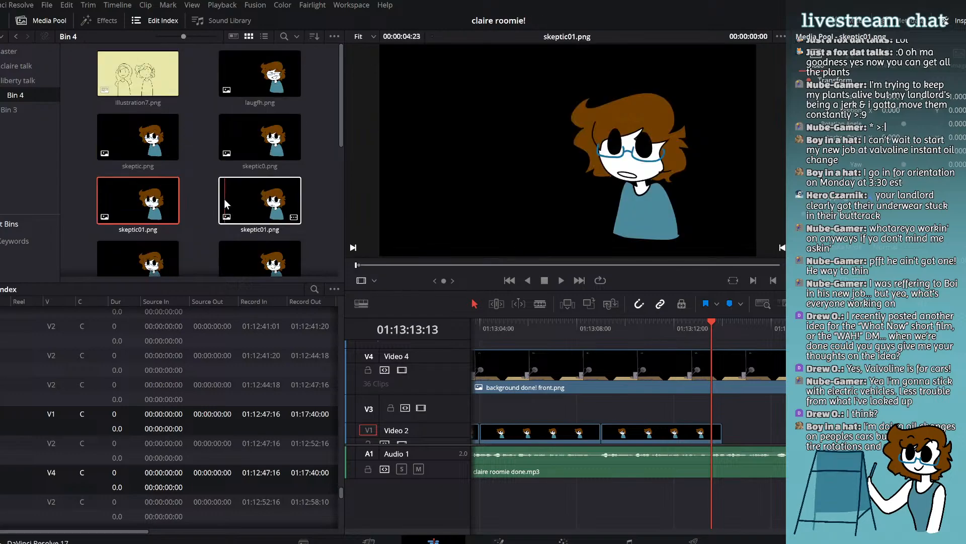
scroll(224, 198, "down", 5)
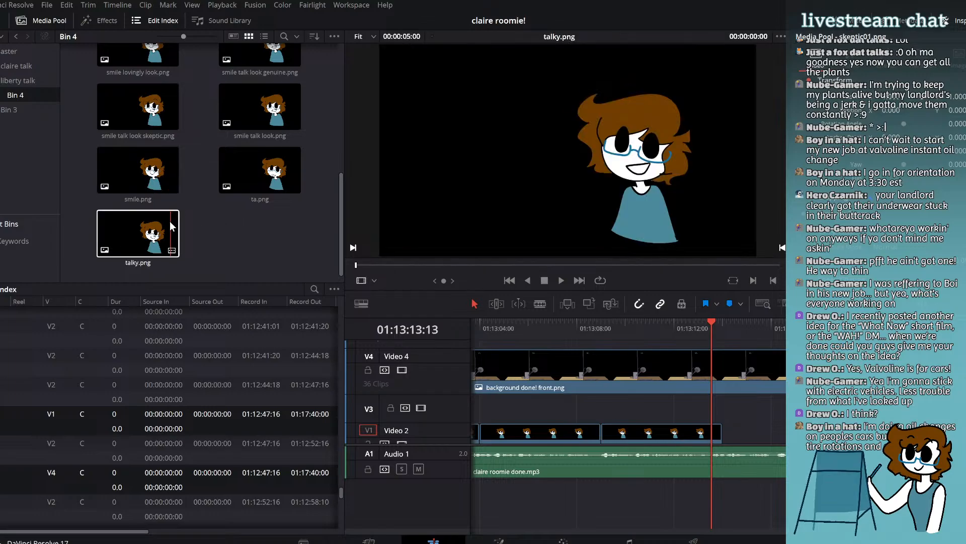
scroll(172, 222, "up", 2)
left_click_drag(254, 149, 717, 443)
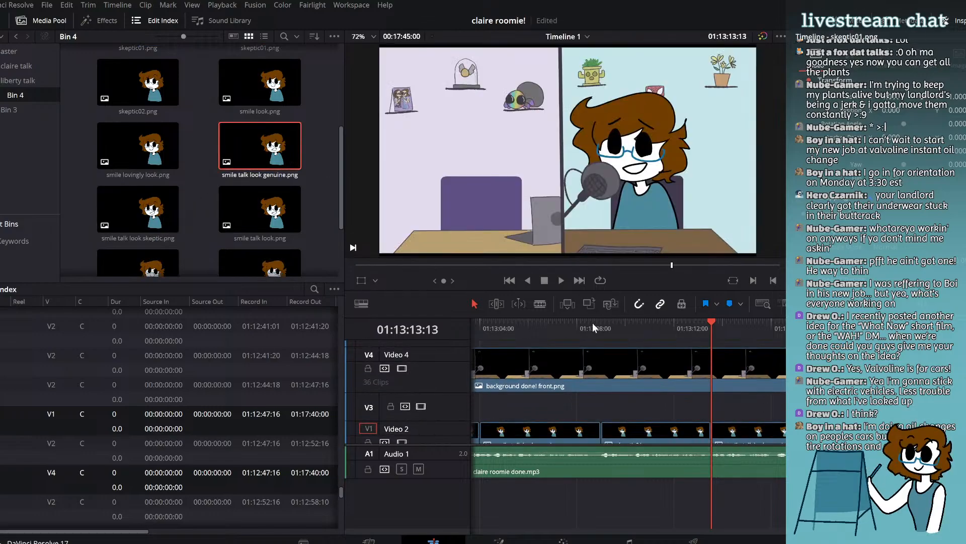
Step: Listen to the next phrase, set the playhead to 01:13:14:04, and place ta.png there on Video 2
left_click(561, 280)
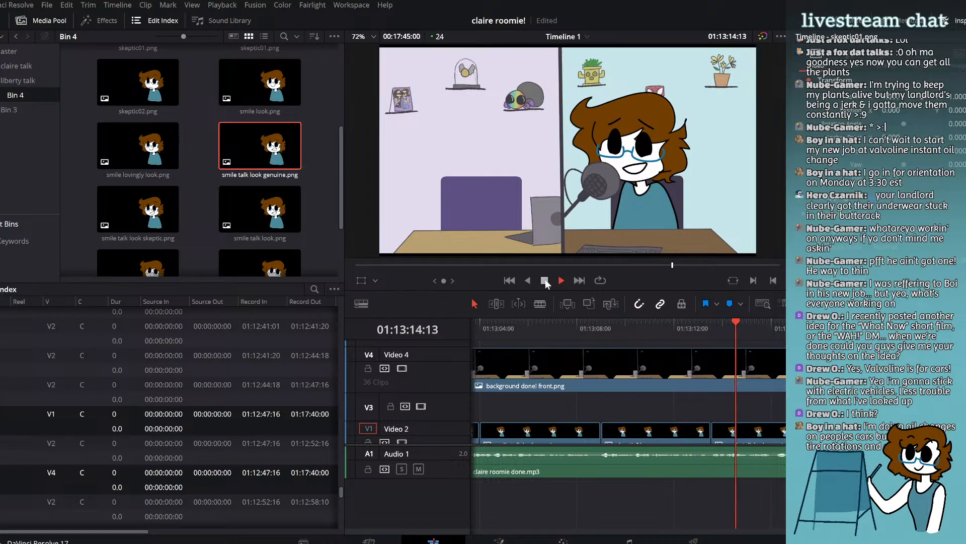
left_click(545, 280)
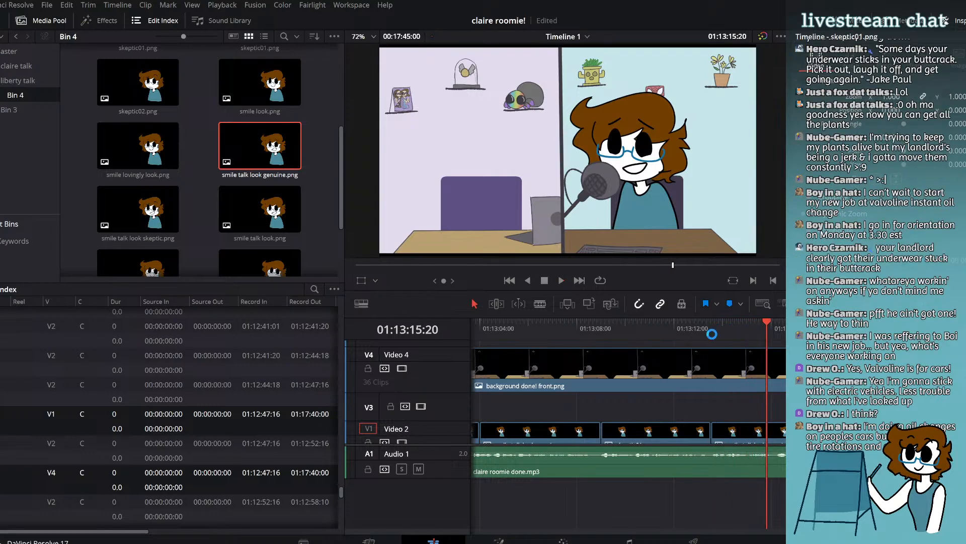
left_click_drag(711, 332, 726, 331)
left_click(211, 143)
scroll(216, 126, "up", 1)
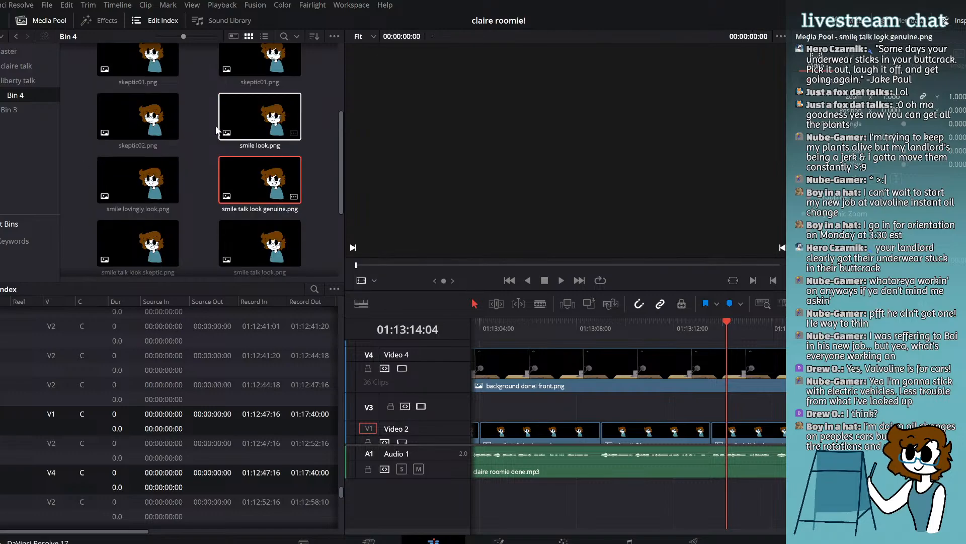
scroll(206, 133, "up", 3)
scroll(191, 155, "down", 5)
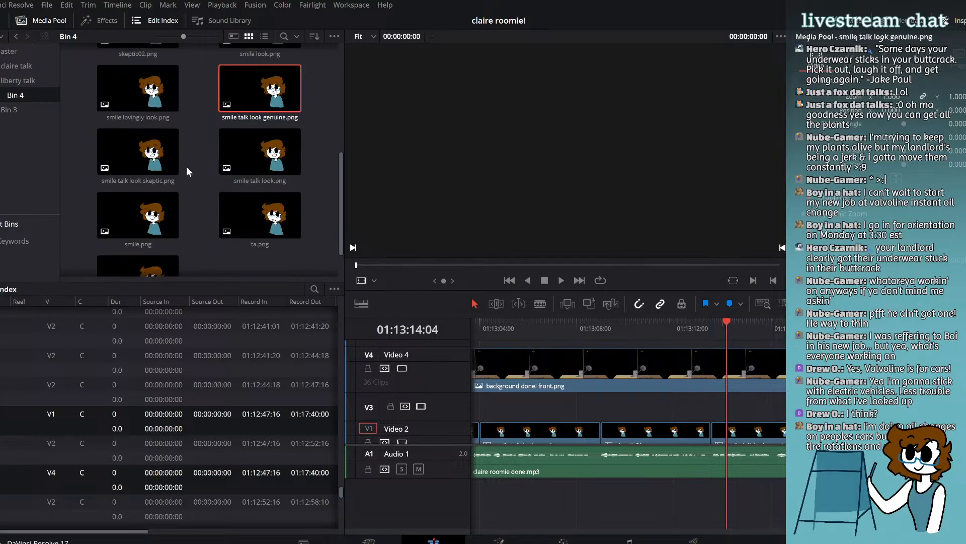
scroll(186, 169, "down", 2)
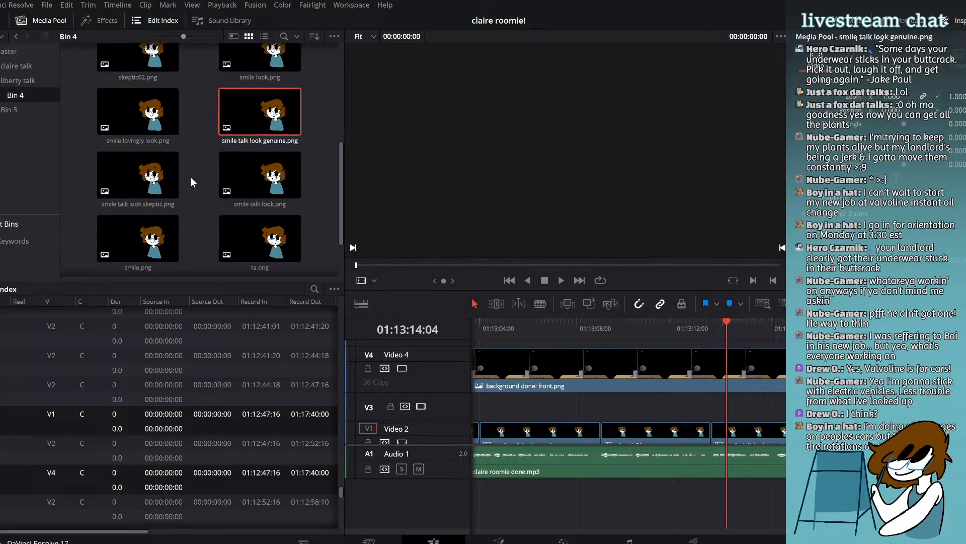
left_click_drag(252, 209, 737, 421)
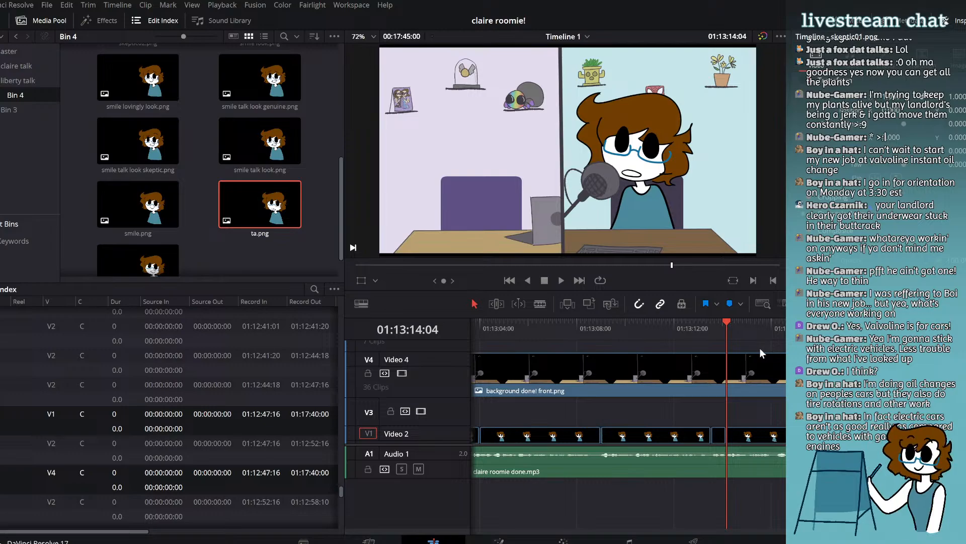
Step: Play on to 01:13:18:01 and place the second skeptic01.png image on Video 2 from there to 01:13:20:02
left_click(562, 280)
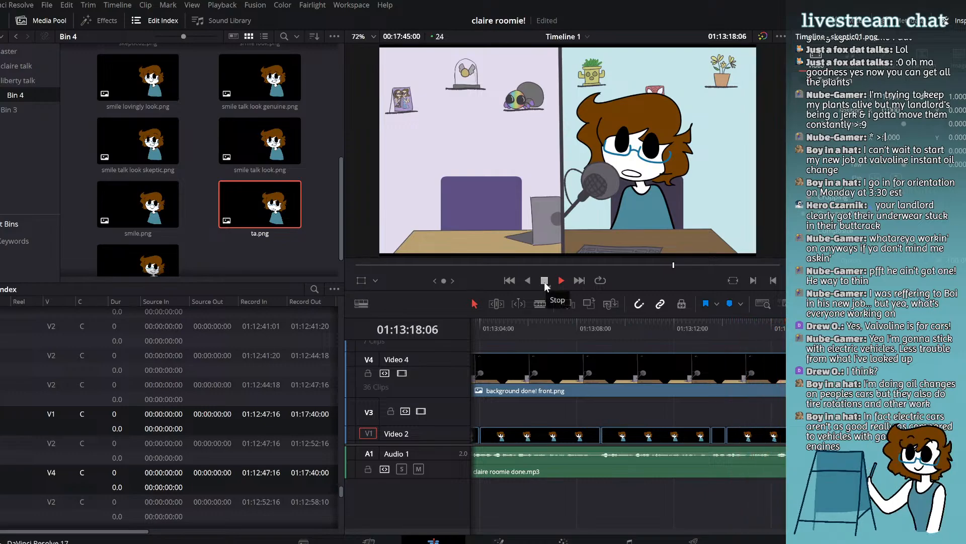
left_click(544, 281)
key("j")
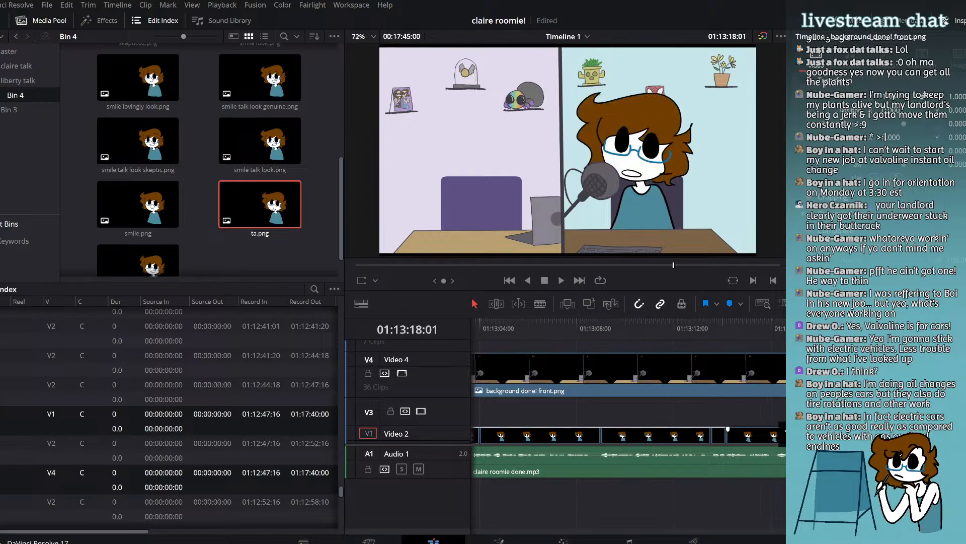
left_click(180, 208)
scroll(181, 208, "up", 5)
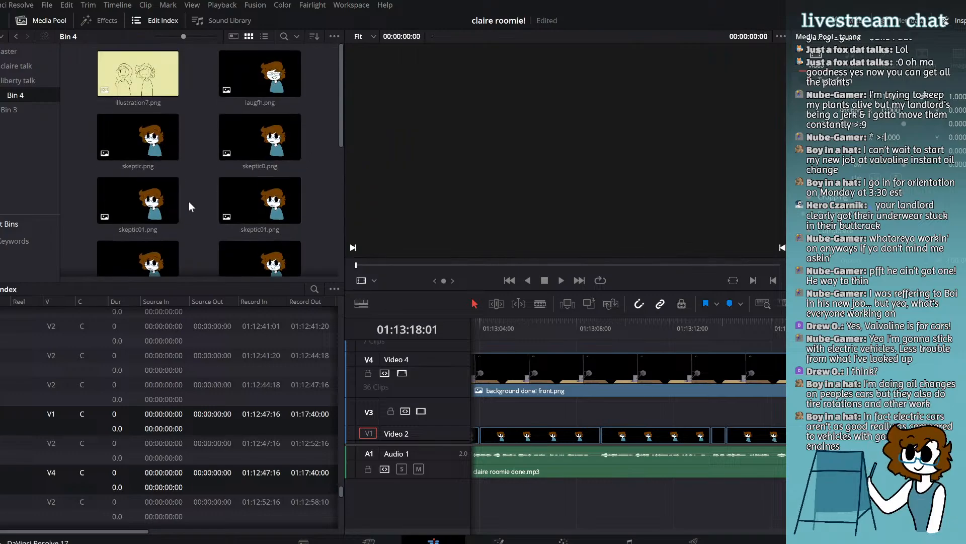
left_click(261, 213)
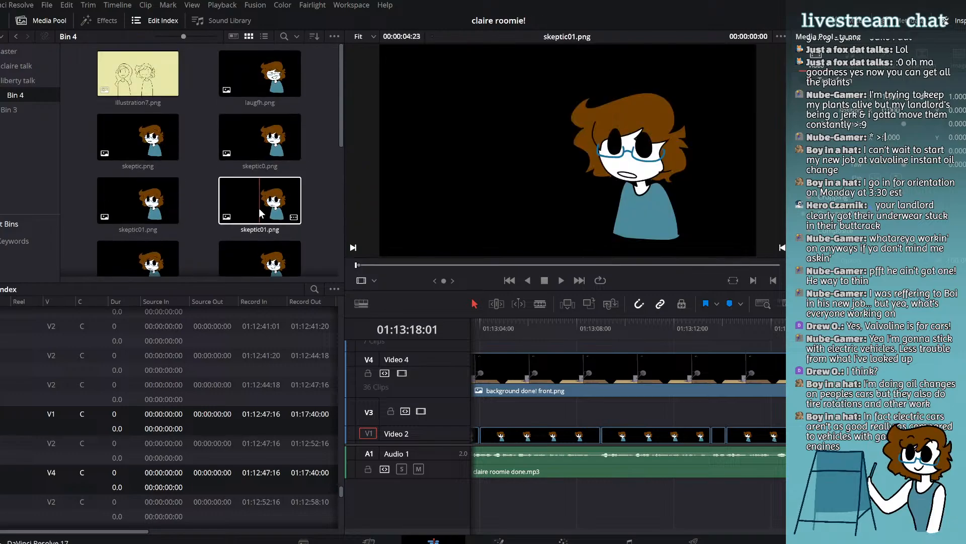
left_click(254, 204)
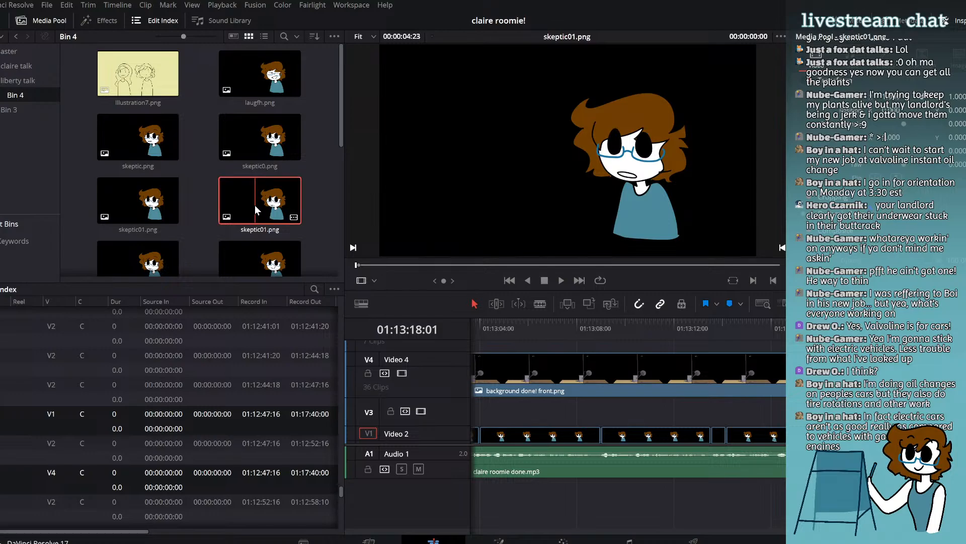
key("q")
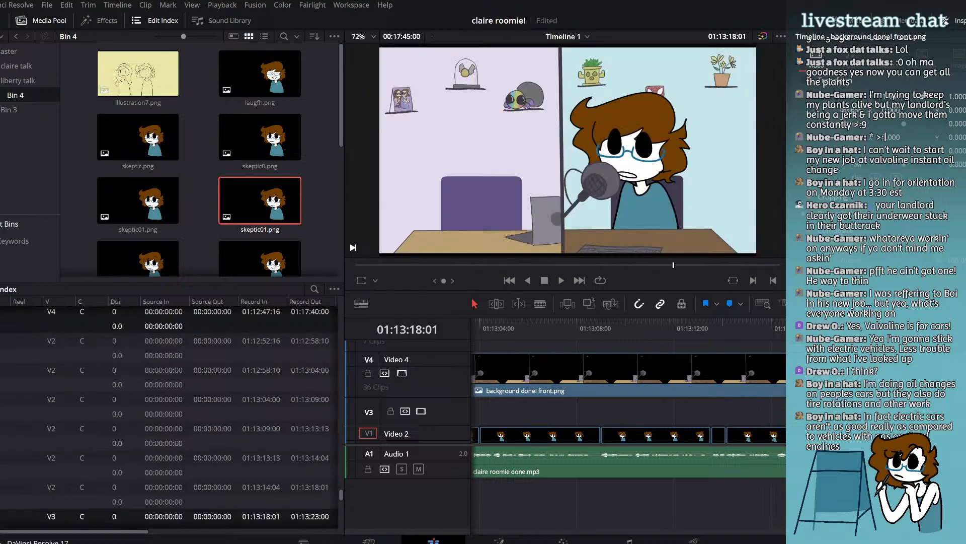
left_click_drag(855, 411, 855, 434)
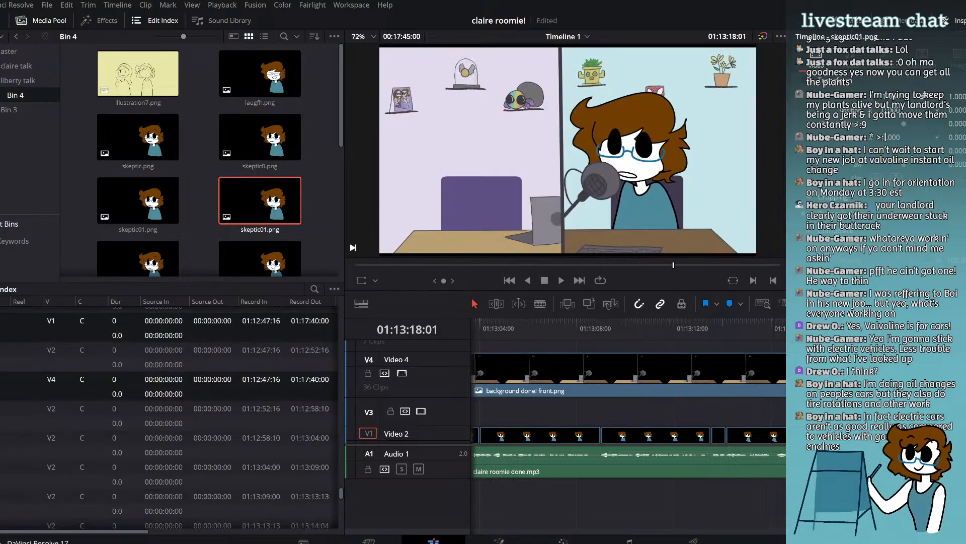
Step: Play back from 01:13:18:01 to 01:13:22:04 and from 01:13:20:02 to 01:13:29:15, checking the pose changes against the audio
left_click(563, 284)
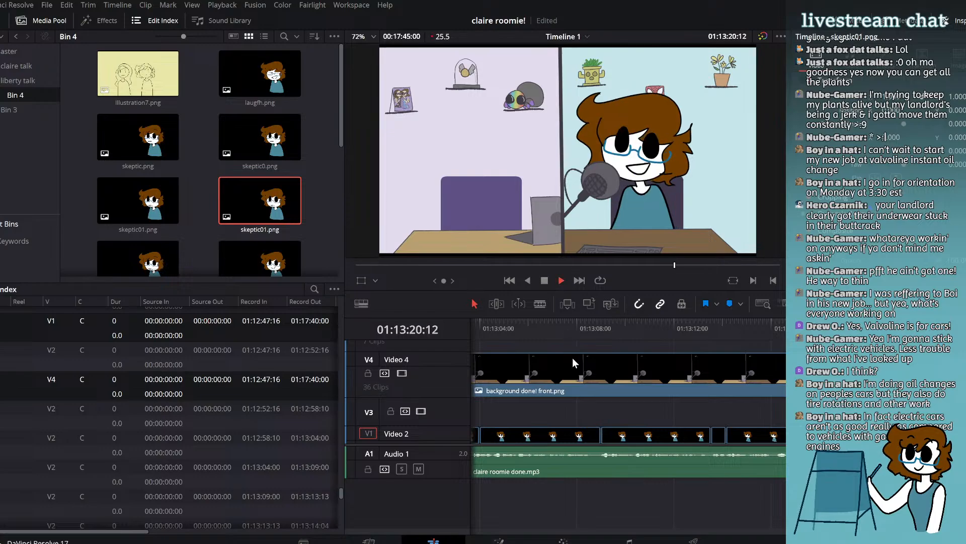
left_click(545, 282)
scroll(628, 423, "right", 5)
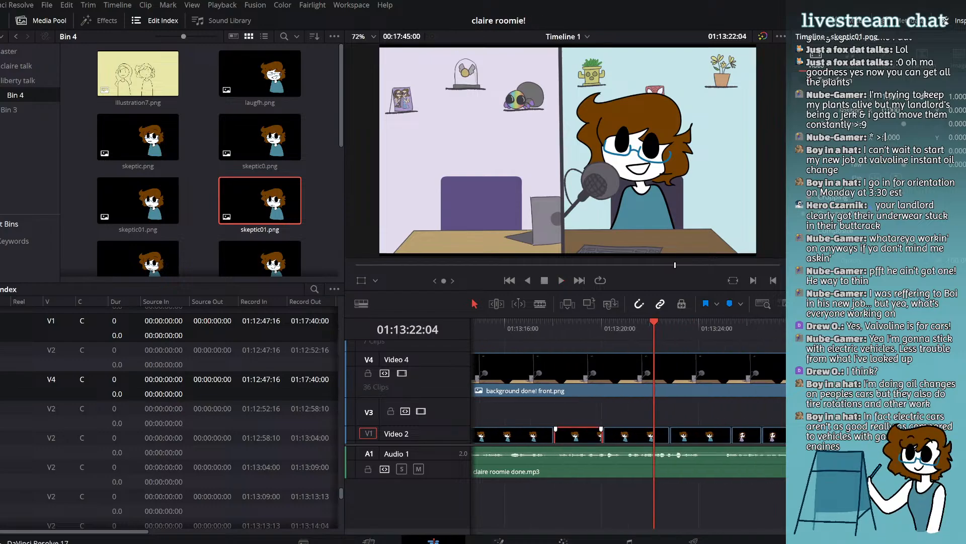
scroll(628, 422, "right", 10)
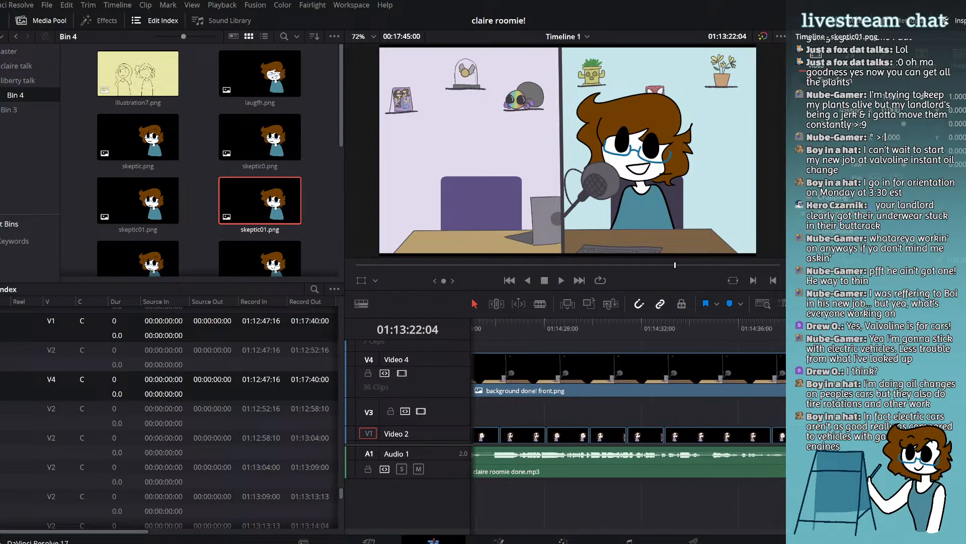
scroll(628, 422, "left", 10)
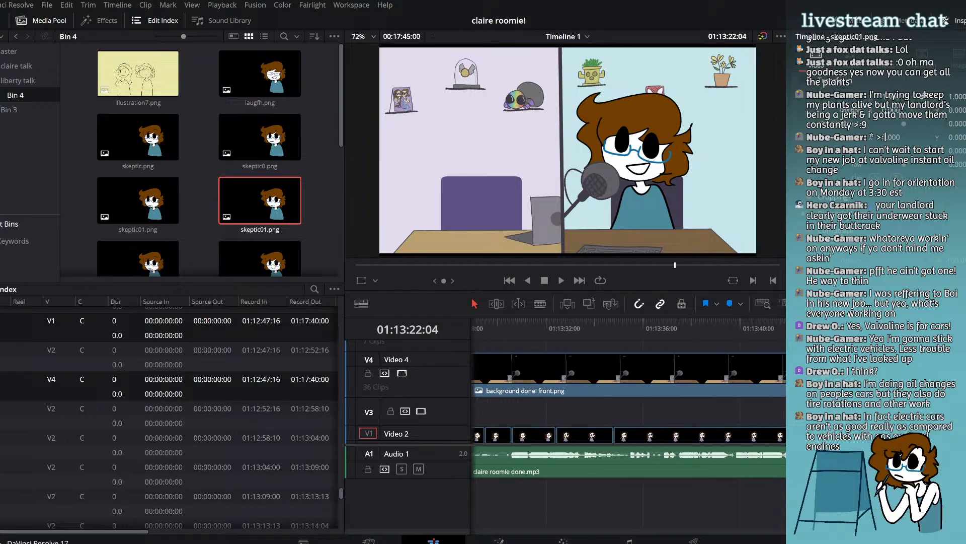
mouse_move(760, 334)
left_mouse_down()
mouse_move(718, 324)
mouse_move(772, 333)
left_mouse_up()
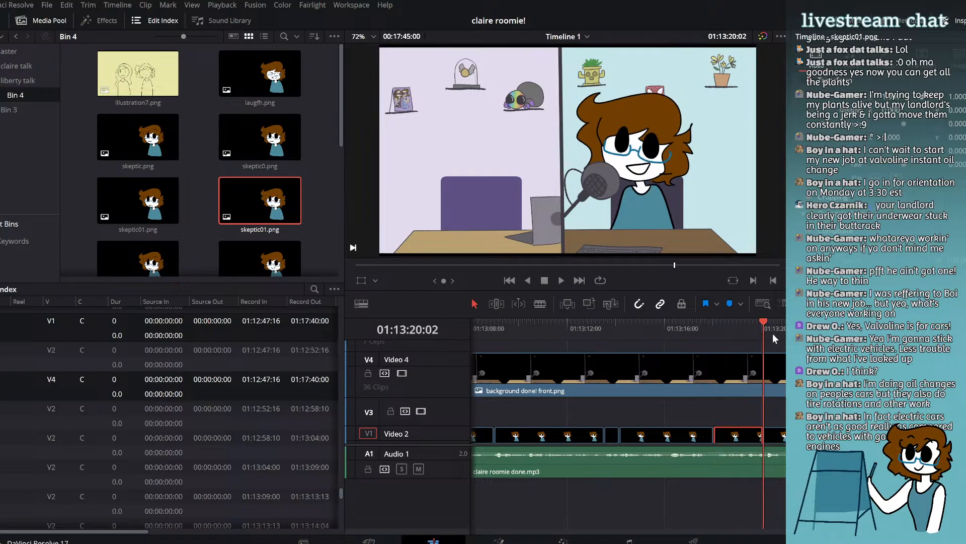
left_click(561, 279)
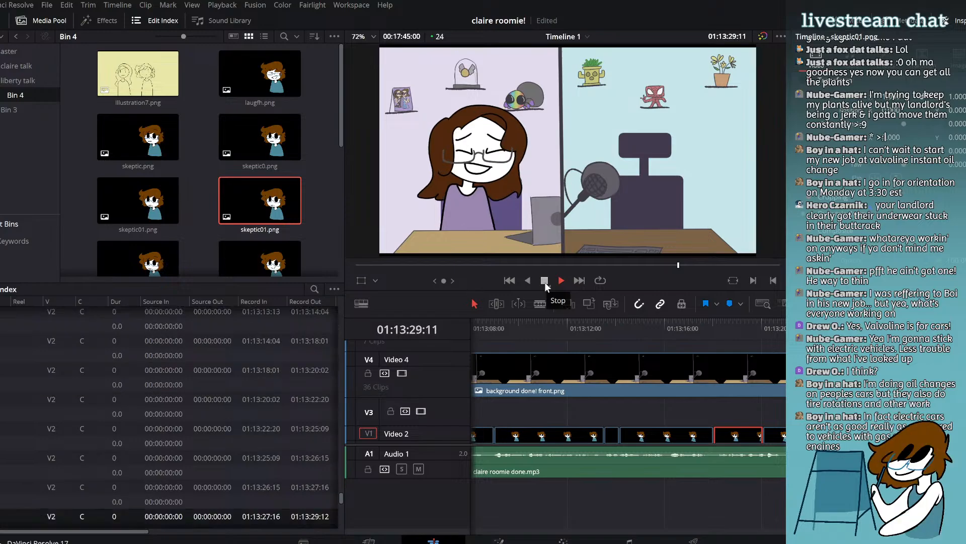
left_click(545, 280)
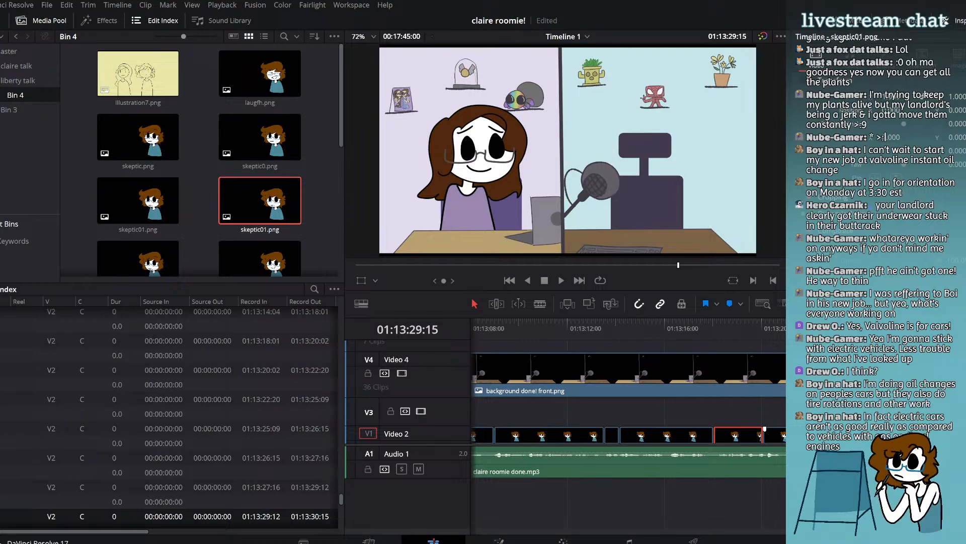
Step: Look over the neighbouring Video 2 pose clips and return the playhead to 01:13:16:19 in the ta.png clip
scroll(629, 402, "left", 10)
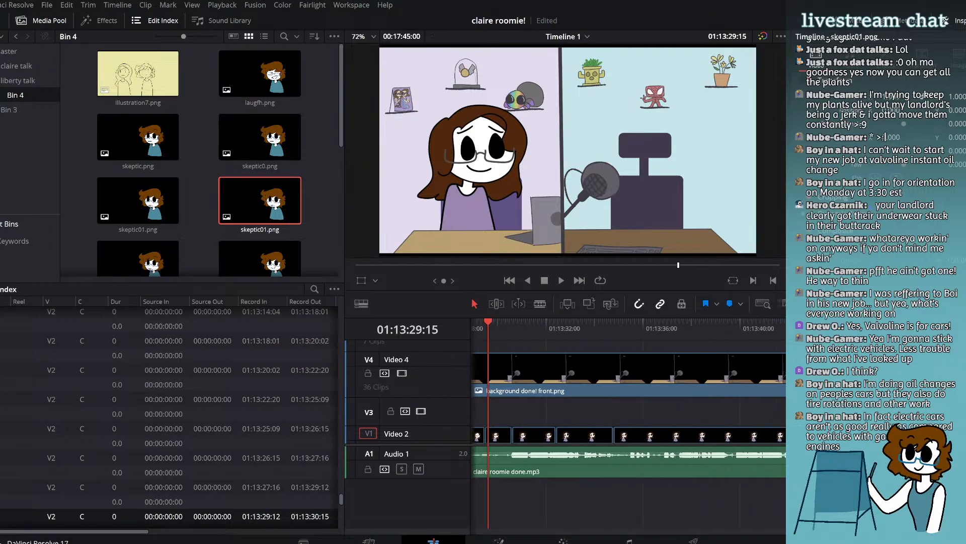
scroll(629, 403, "right", 10)
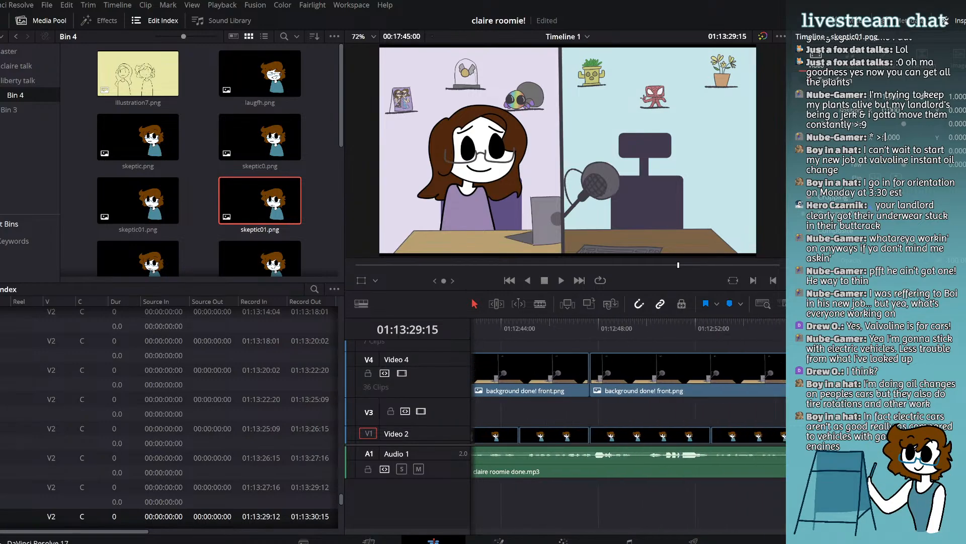
scroll(629, 403, "right", 4)
scroll(629, 403, "right", 3)
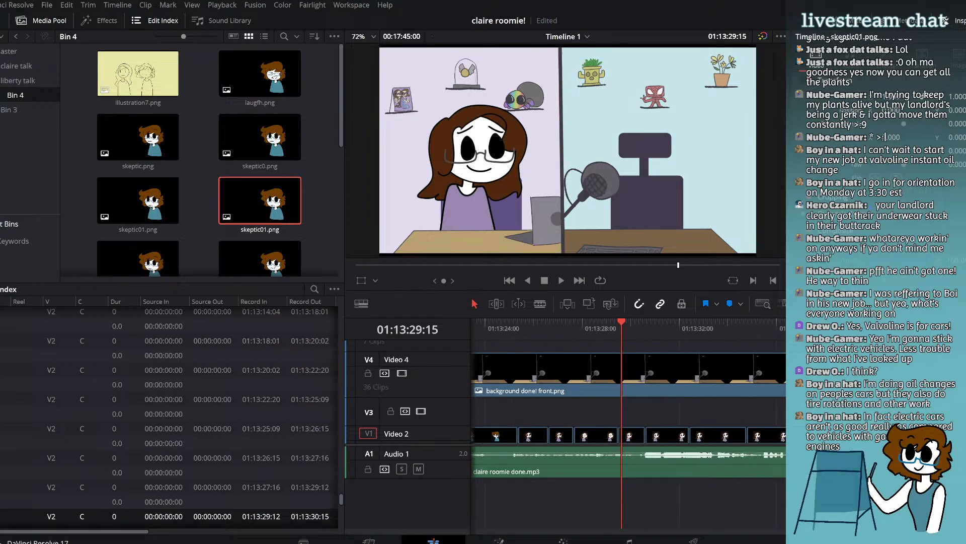
scroll(629, 402, "left", 4)
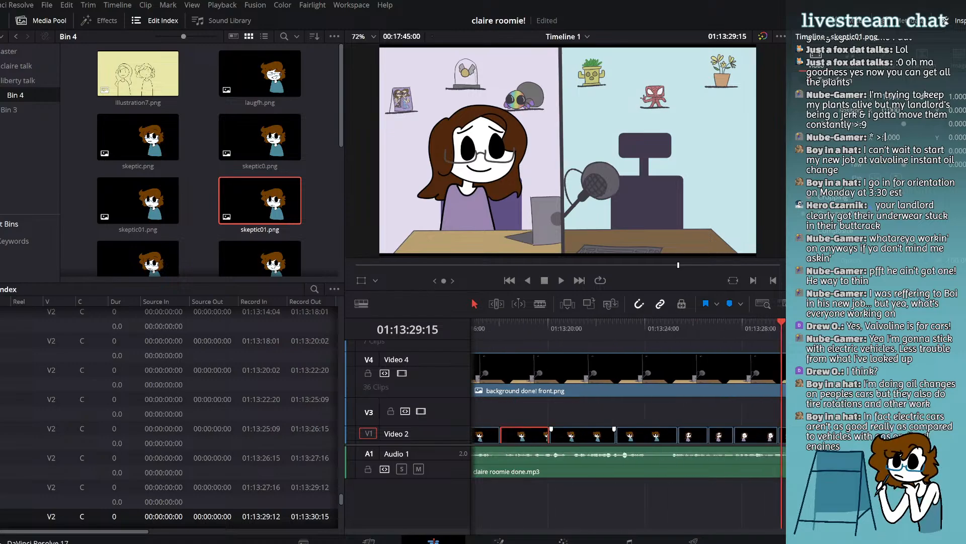
scroll(690, 435, "left", 5)
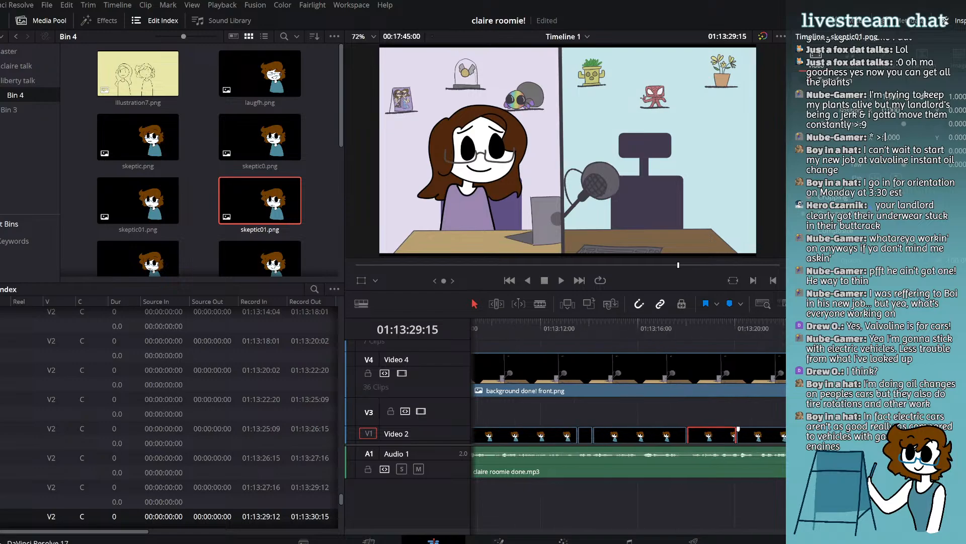
left_click(709, 331)
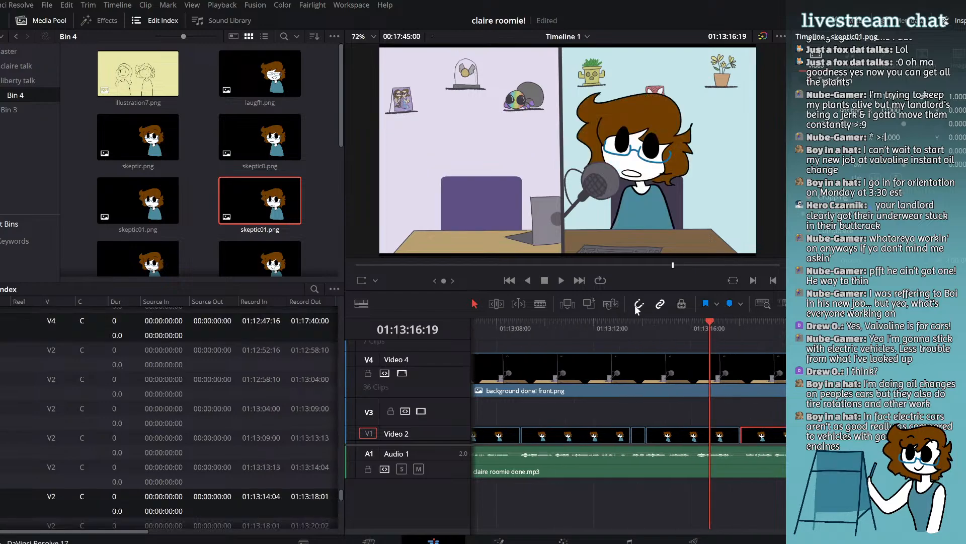
Step: Play on to 01:13:21:17, and select the run of Video 2 pose clips from 01:13:20:02 onward
left_click(561, 278)
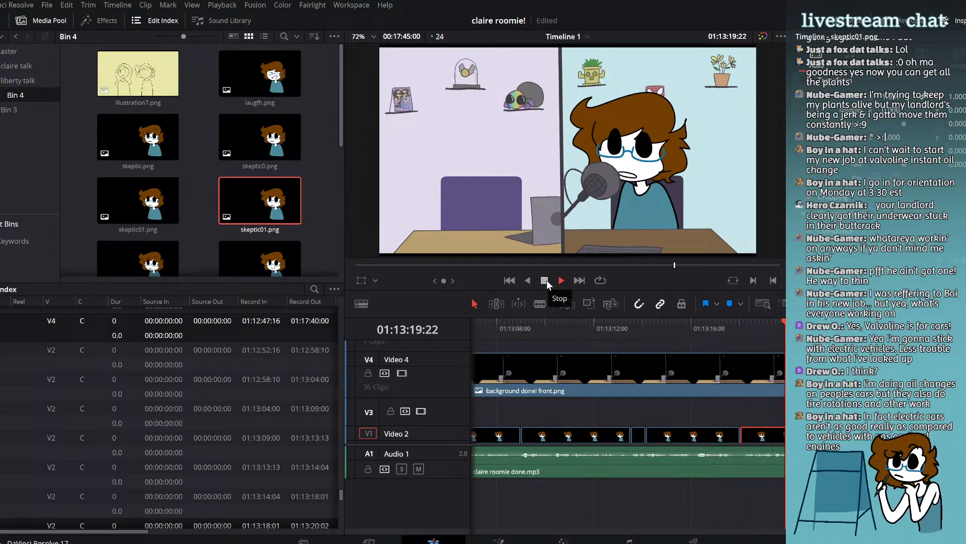
left_click(547, 280)
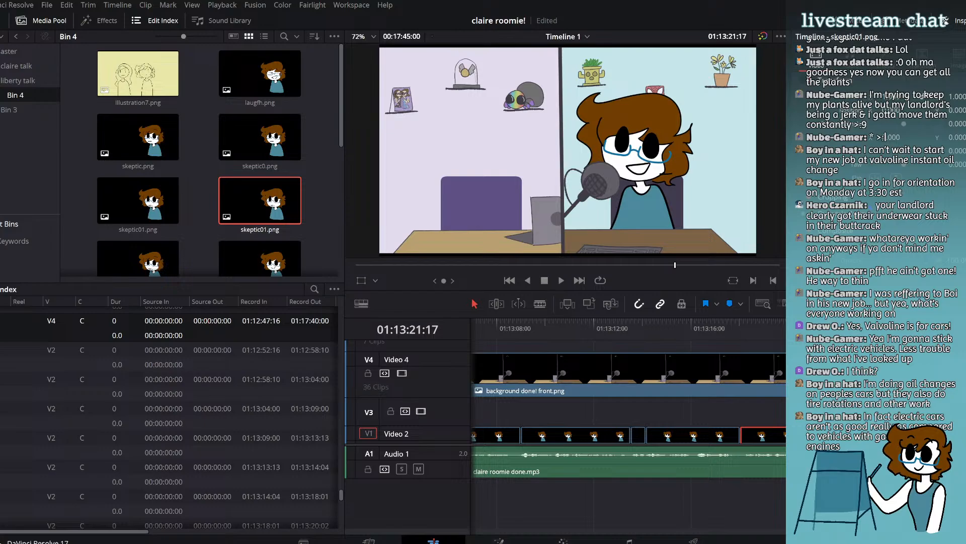
key("ctrl+minus")
key("ctrl+minus")
key("ctrl+minus")
key("ctrl+minus")
key("ctrl+minus")
key("ctrl+minus")
key("ctrl+minus")
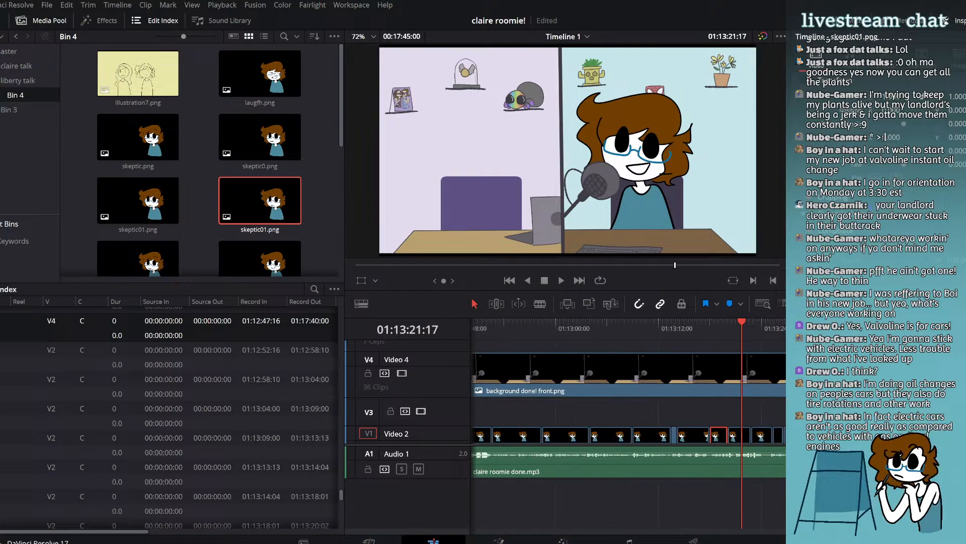
key("ctrl+minus")
key("ctrl+minus")
key("ctrl+minus")
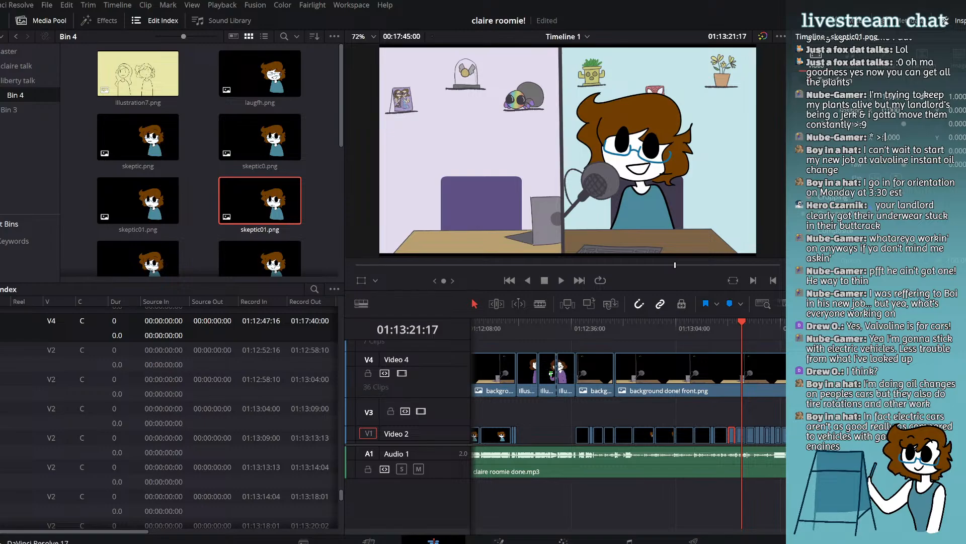
scroll(628, 423, "right", 5)
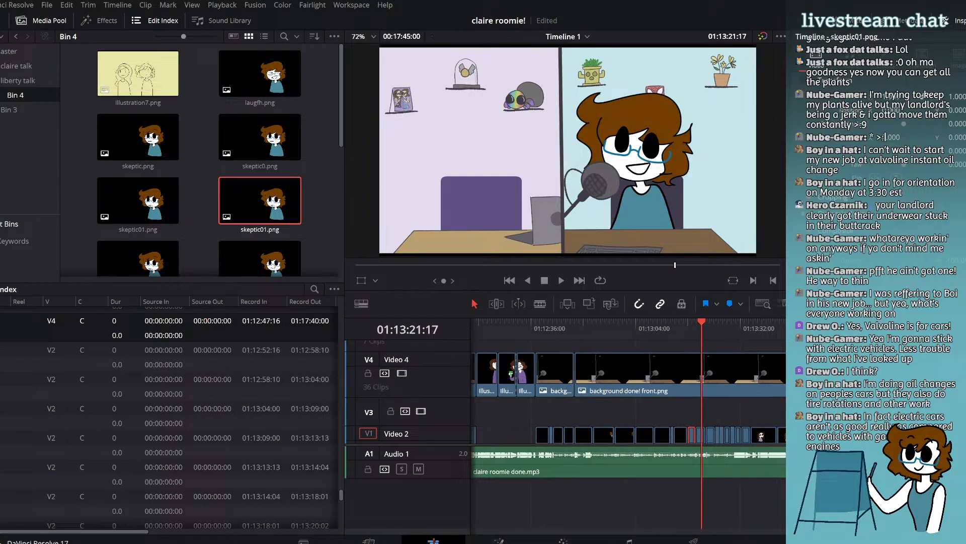
scroll(628, 423, "right", 1)
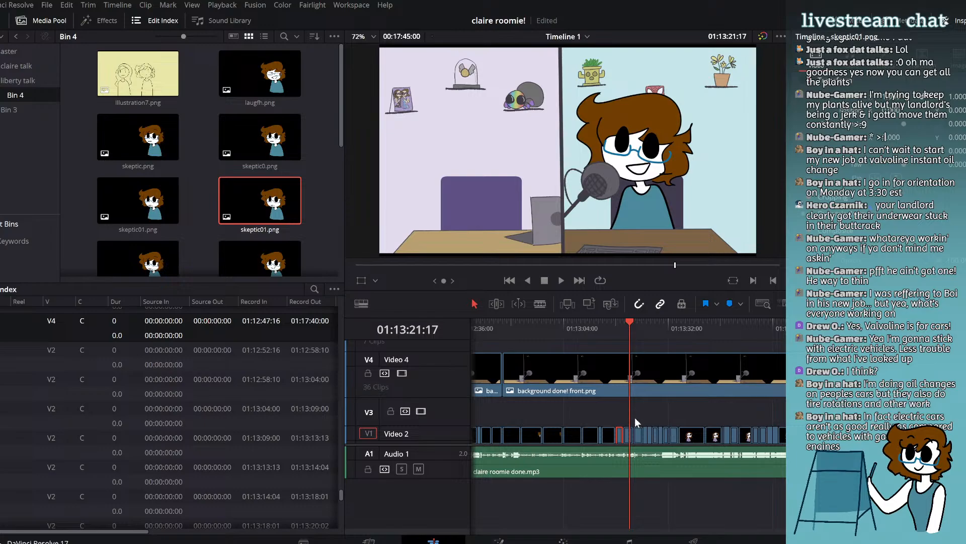
left_click(706, 325)
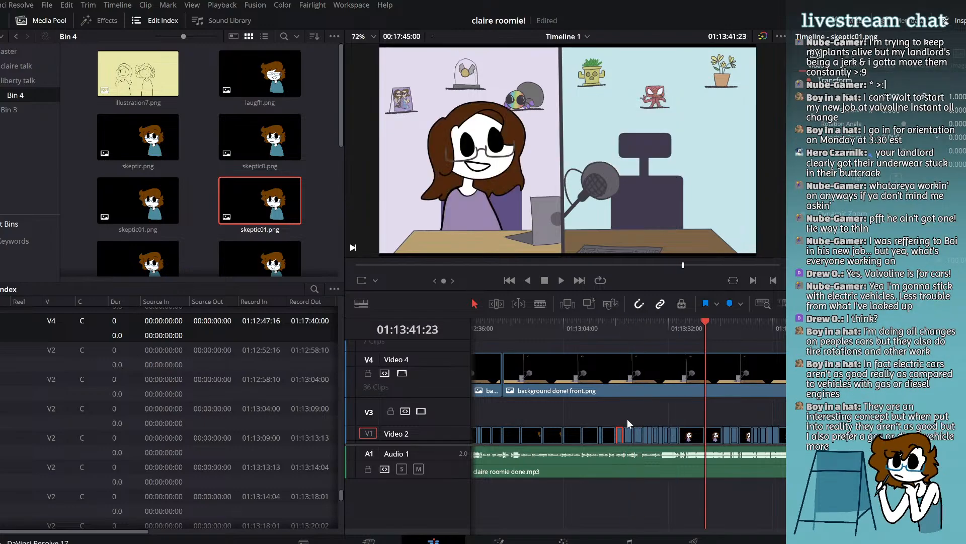
left_click_drag(627, 419, 744, 430)
Step: Listen from 01:13:20:02 to 01:13:24:09 and shift the selected Video 2 clips later so the first one starts at 01:13:24:09
left_click(623, 327)
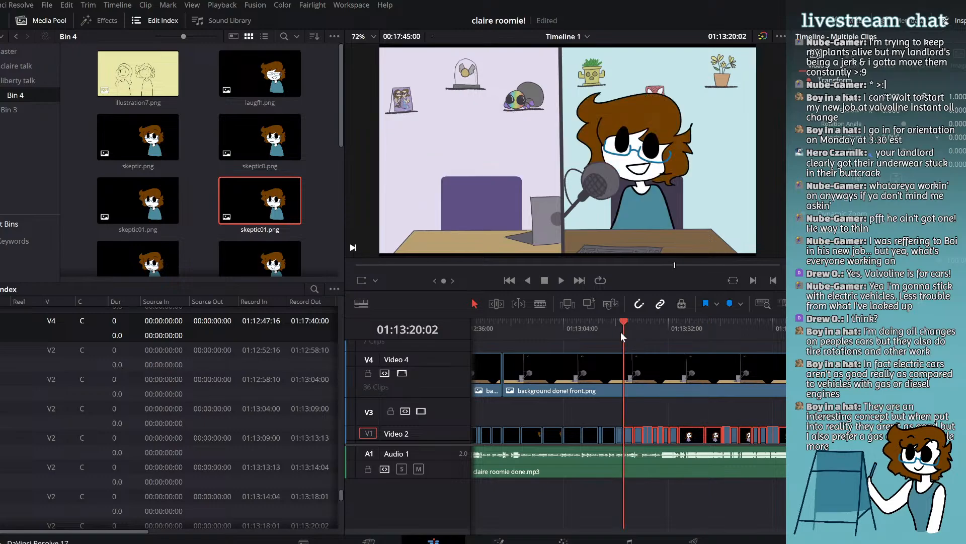
left_click(562, 280)
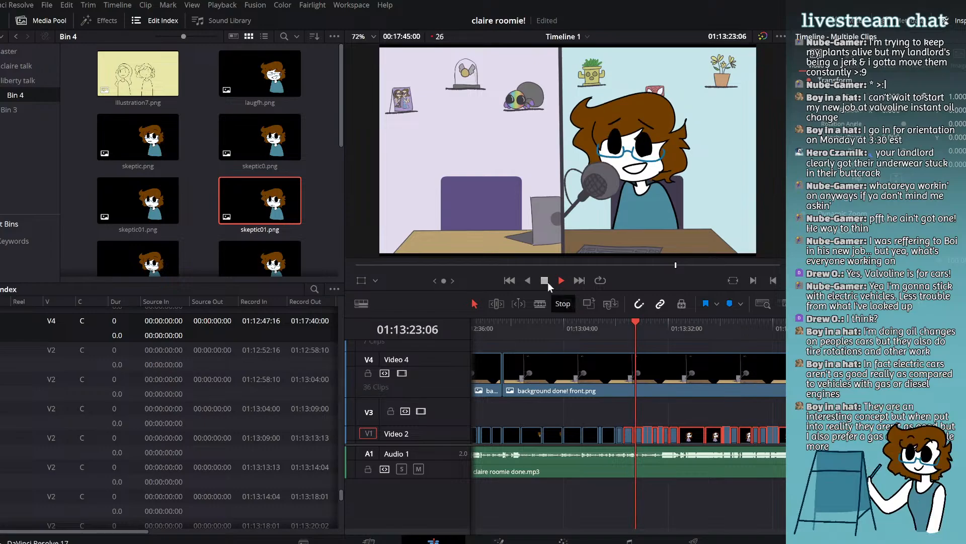
left_click(546, 281)
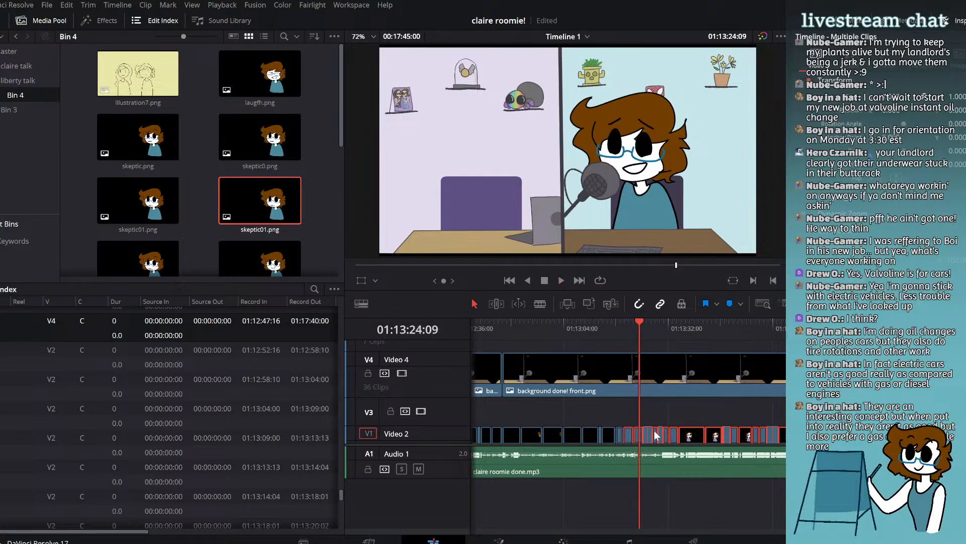
left_click_drag(657, 435, 667, 433)
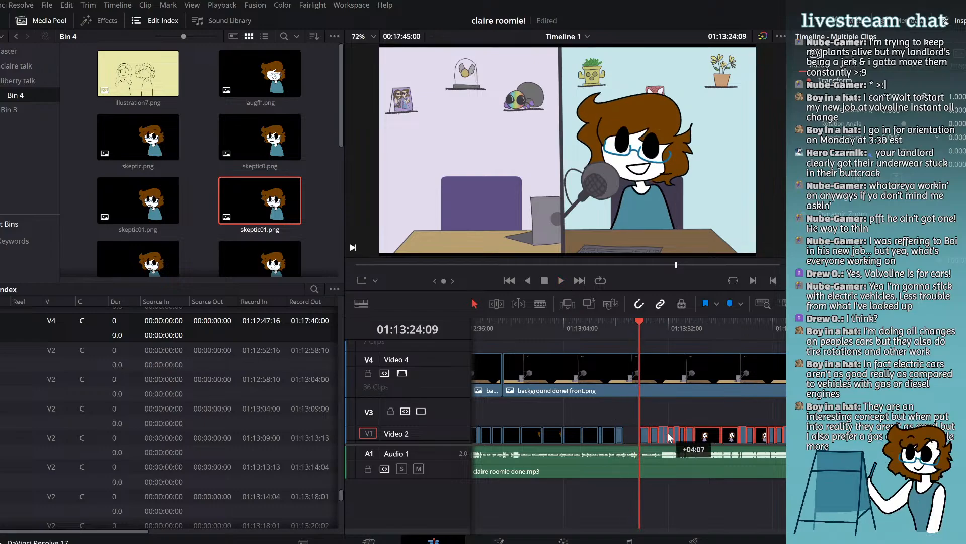
Step: Play the shifted clips to just past 01:13:36:06 to check their timing, and return the playhead to 01:13:27:03
left_click(561, 281)
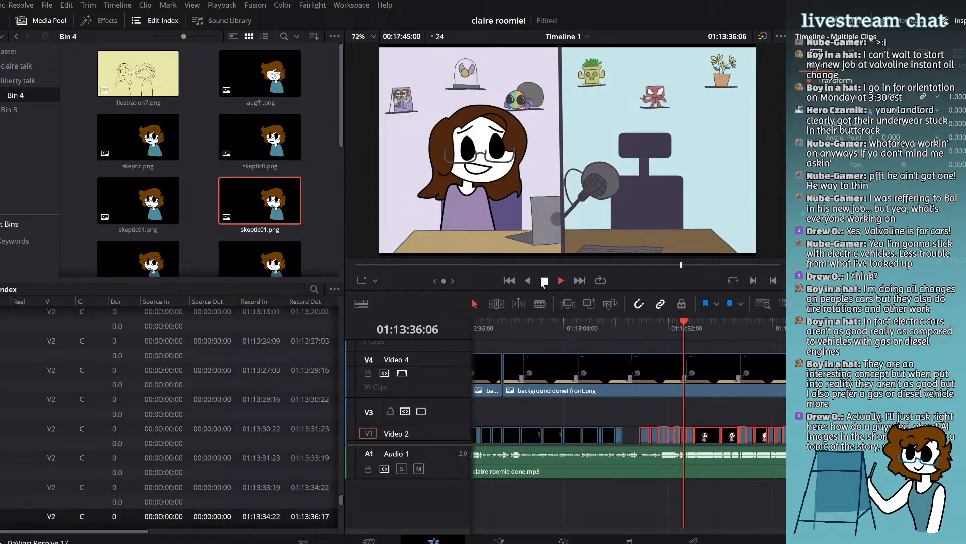
left_click(544, 280)
left_click(650, 325)
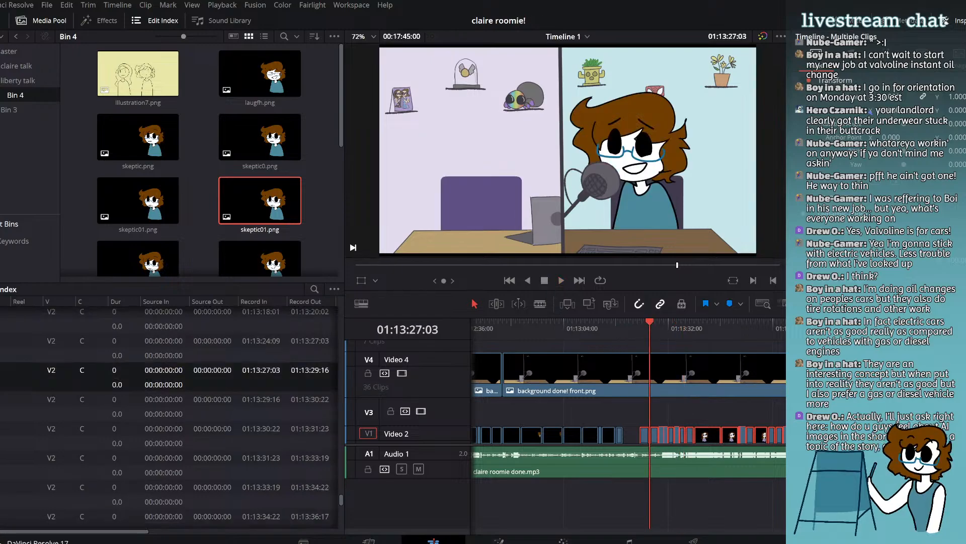
Step: Listen from 01:13:19:15 to 01:13:25:03, and extend the second skeptic01.png clip on Video 2 to 01:13:24:09 to close the gap
key("ctrl+equal")
key("ctrl+equal")
key("ctrl+equal")
key("ctrl+equal")
key("ctrl+equal")
key("ctrl+equal")
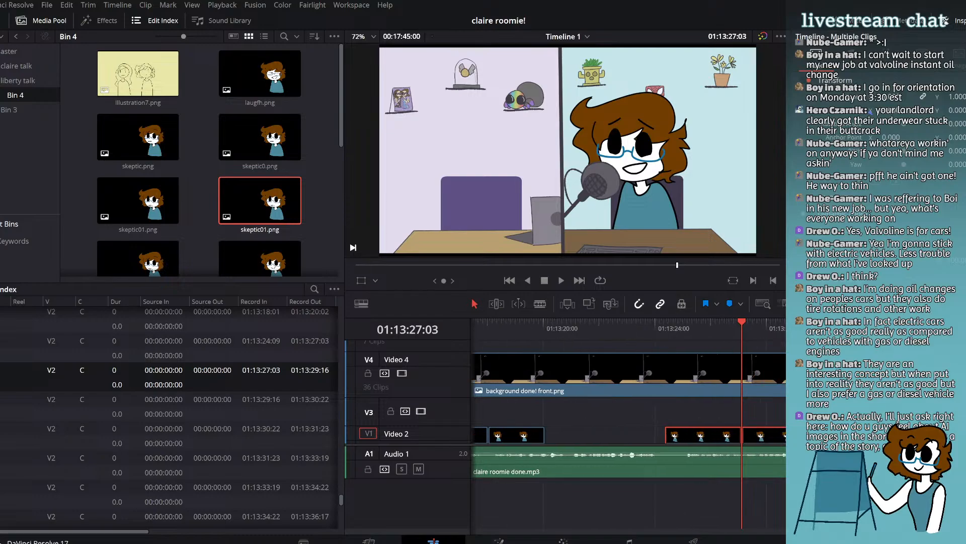
left_click(532, 333)
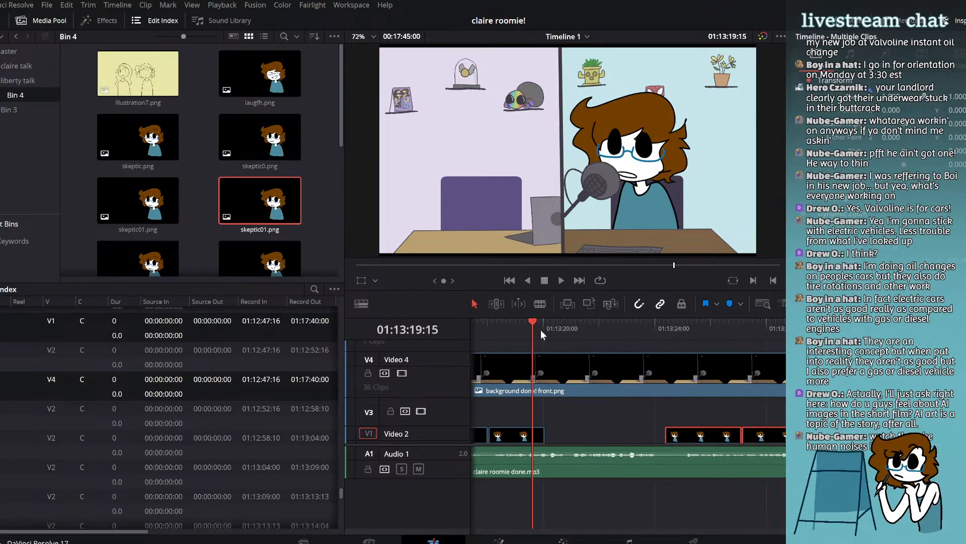
left_click(560, 280)
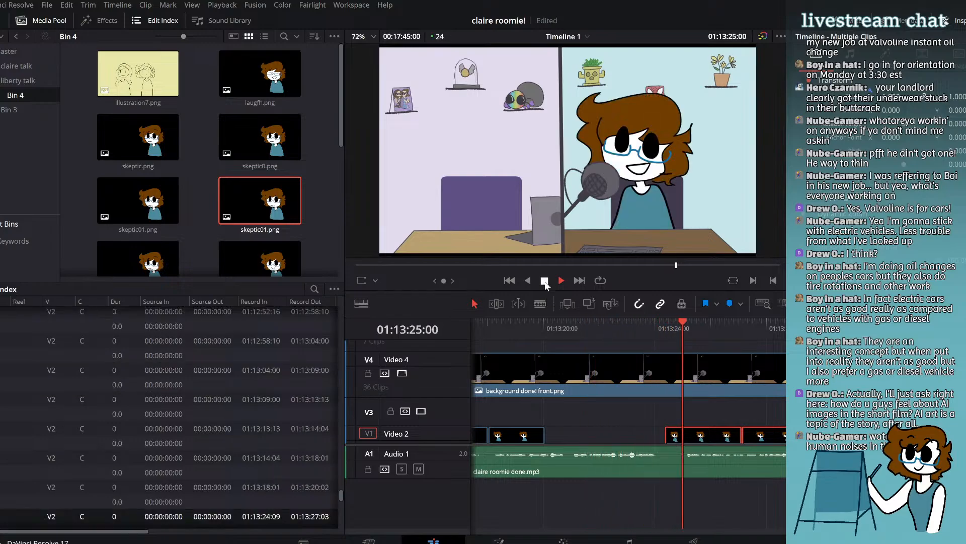
left_click(544, 280)
left_click_drag(544, 434, 661, 441)
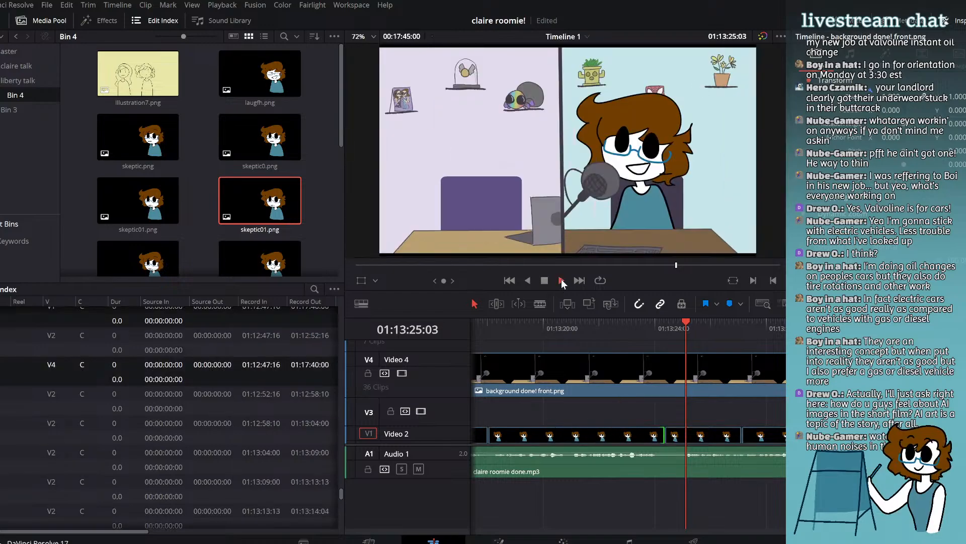
Step: Play from 01:13:25:03 to 01:13:32:08, checking the poses against the audio, and return the playhead to 01:13:30:12
left_click(562, 281)
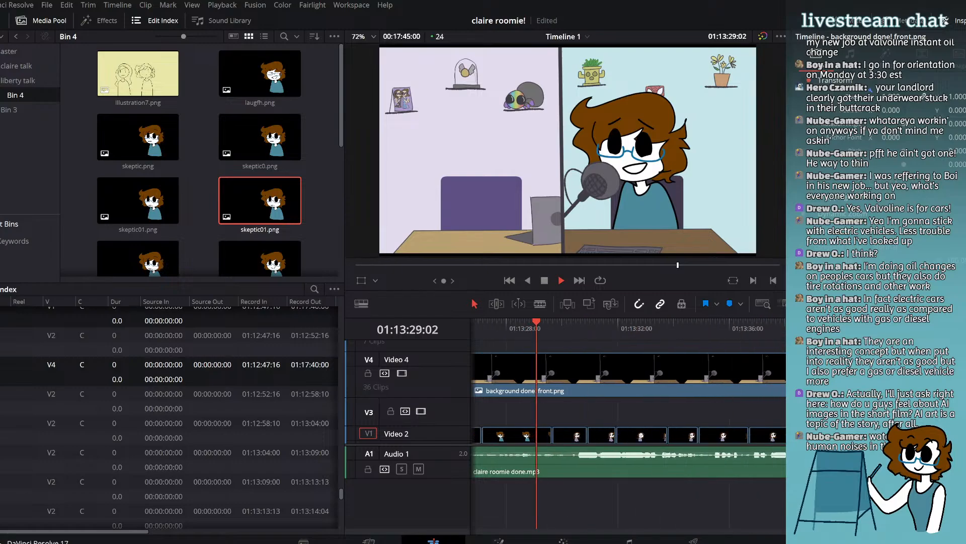
left_click(544, 280)
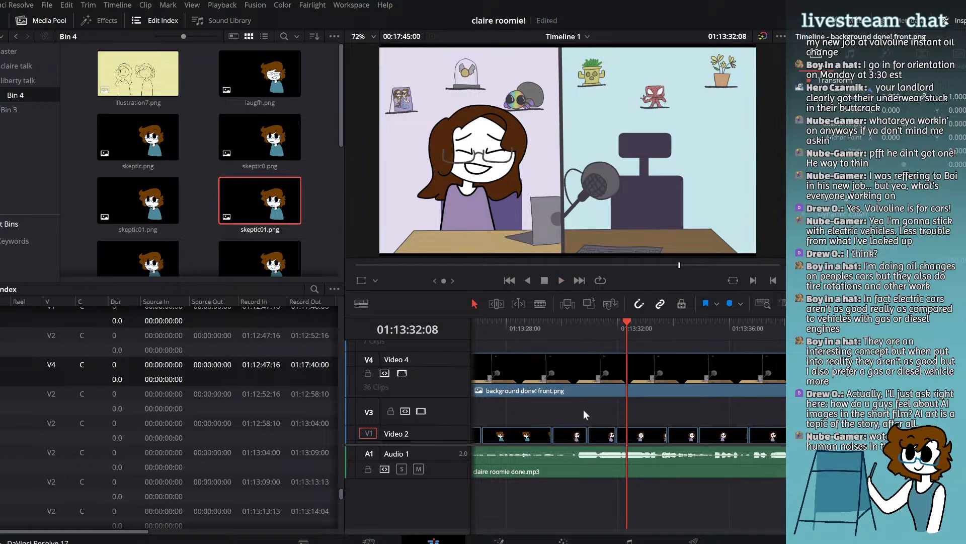
left_click(577, 331)
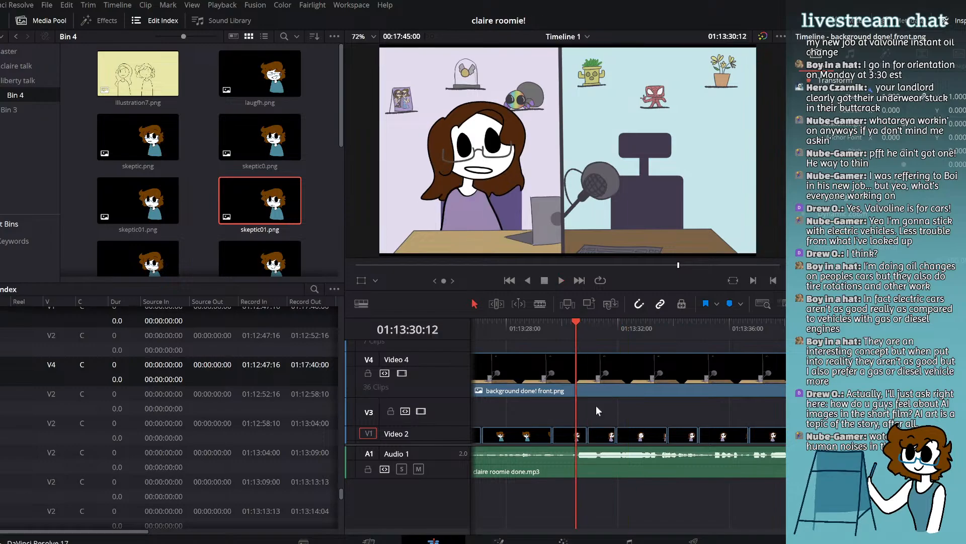
Step: Try extending the short Video 2 pose clip that ends at 01:13:31:23, play it to 01:13:33:07, and undo the trim
left_click_drag(618, 435, 623, 435)
left_click(561, 280)
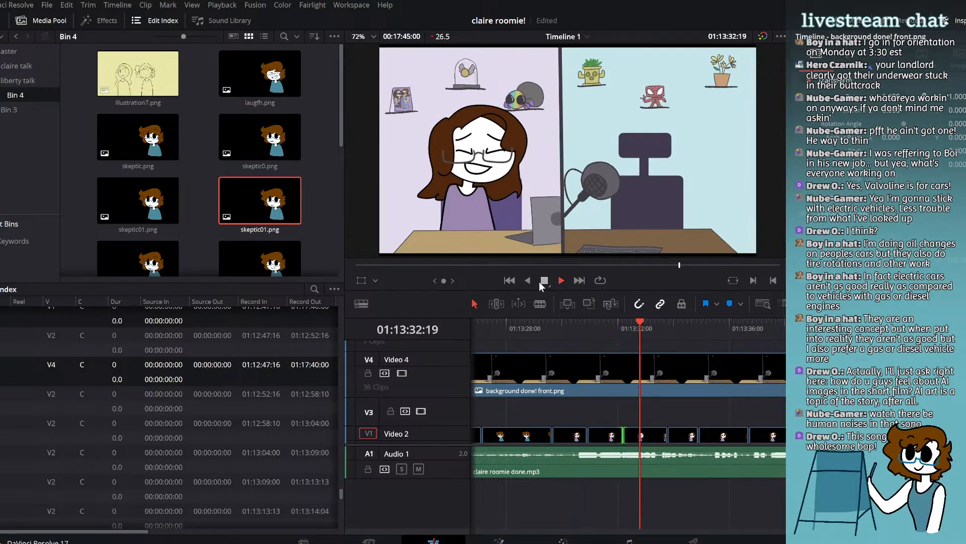
left_click(540, 282)
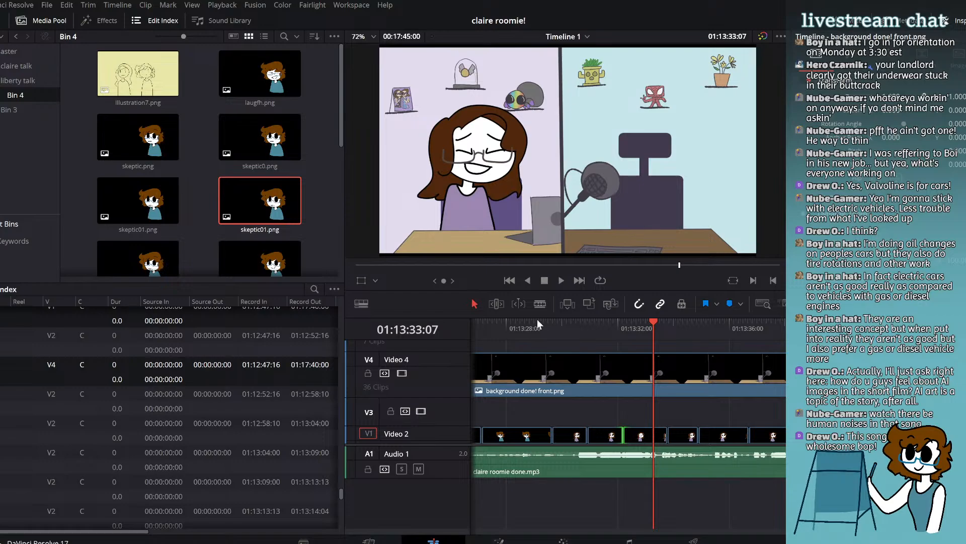
key("ctrl+z")
Step: Move the end of the Video 2 clip starting at 01:13:29:16 to 01:13:31:00, check playback, and adjust it to 01:13:31:06
left_click(588, 436)
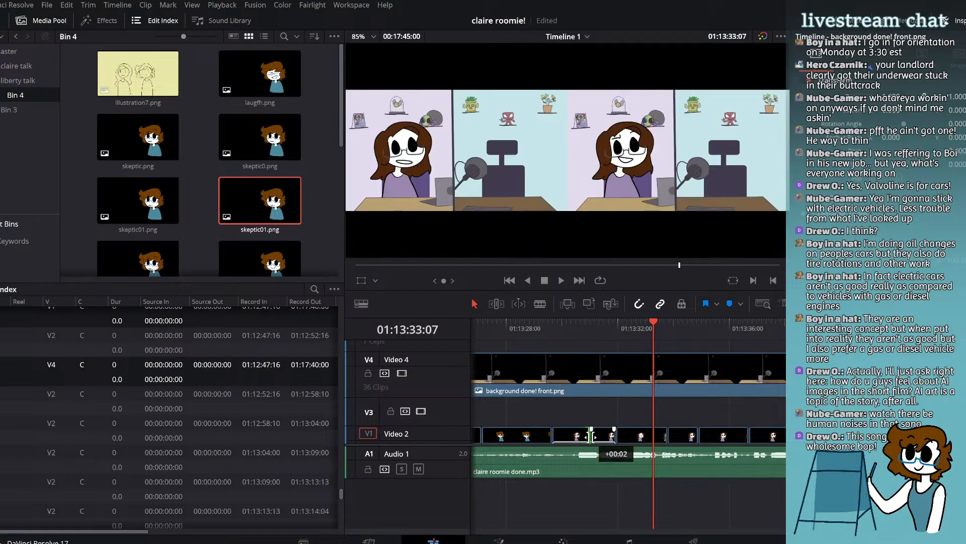
left_click(552, 325)
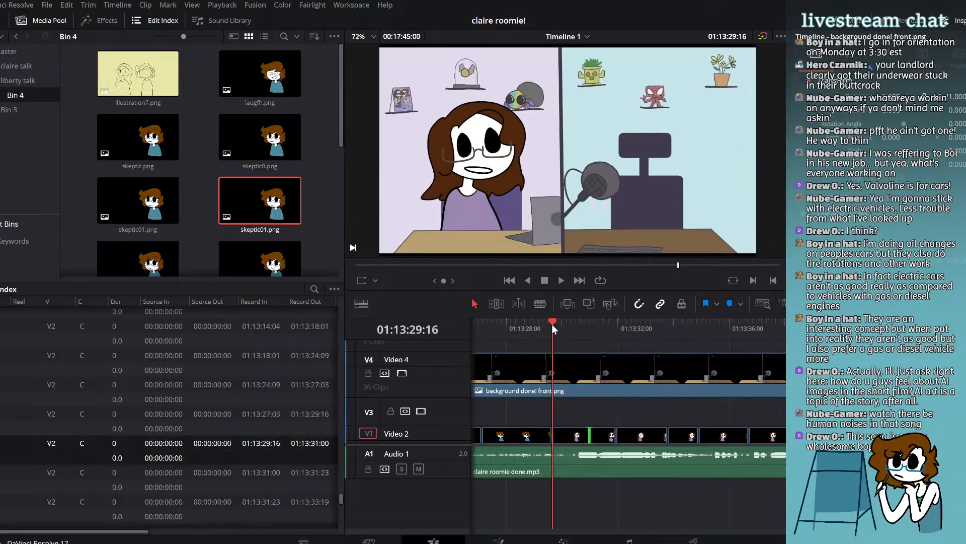
left_click(560, 280)
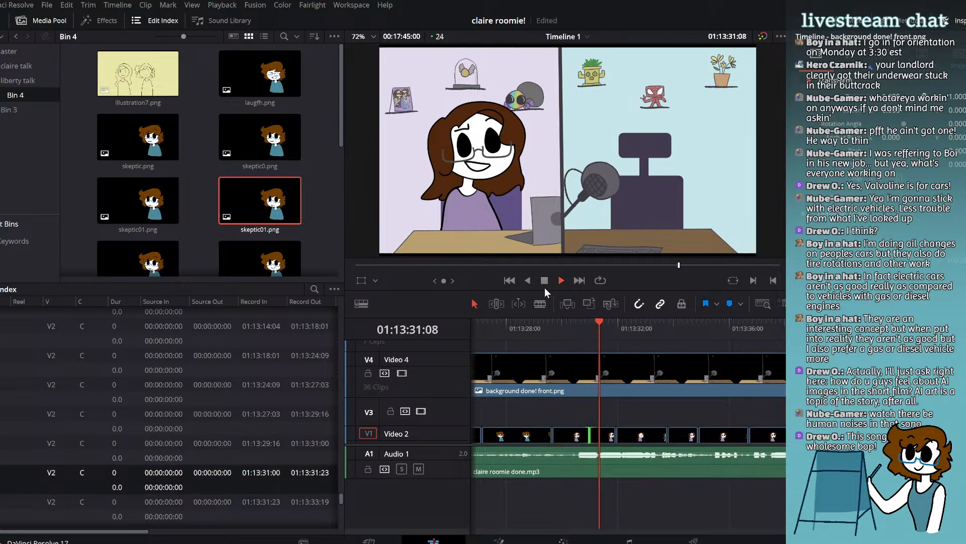
left_click(544, 281)
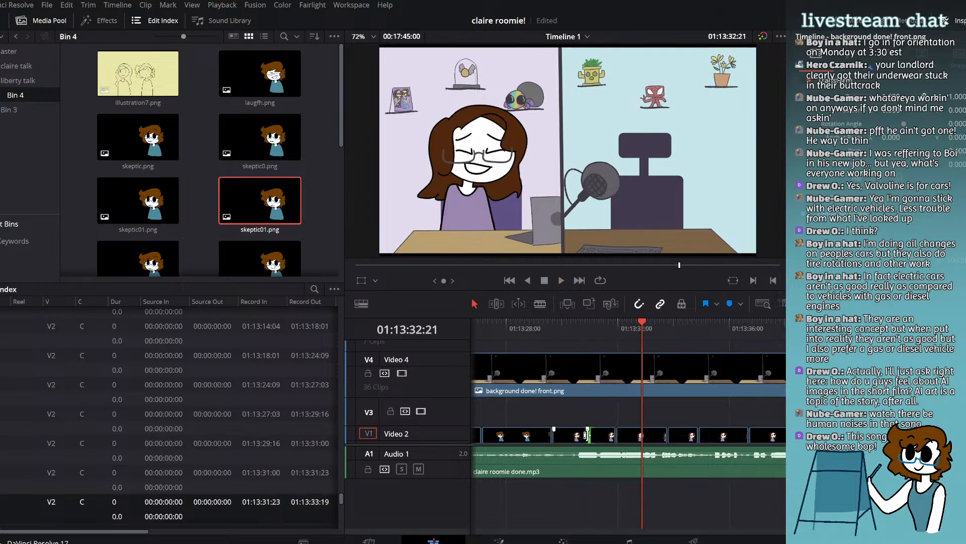
left_click_drag(591, 436, 599, 436)
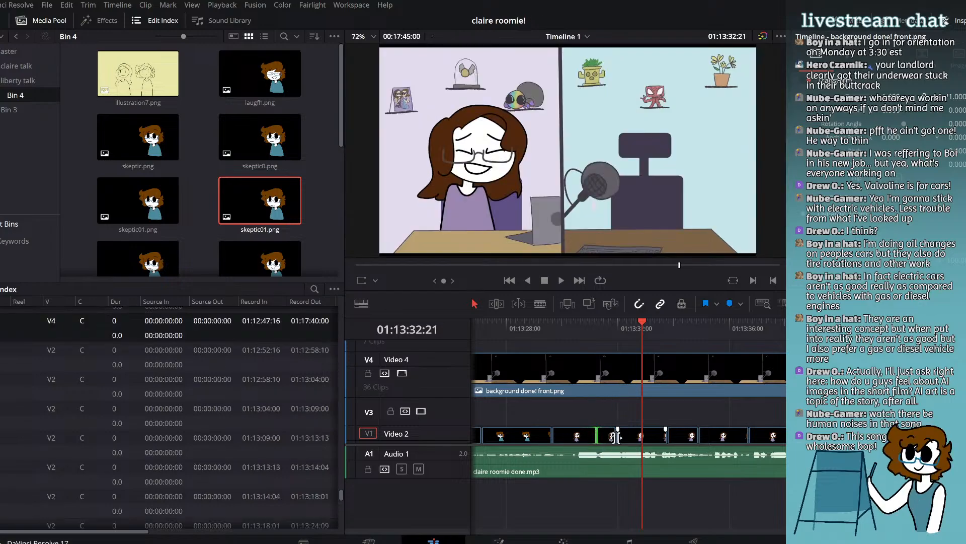
Step: Try extending the Video 2 pose clip that starts at 01:13:31:06, and play the passage to 01:13:38:12 to judge it
left_click_drag(619, 436, 631, 436)
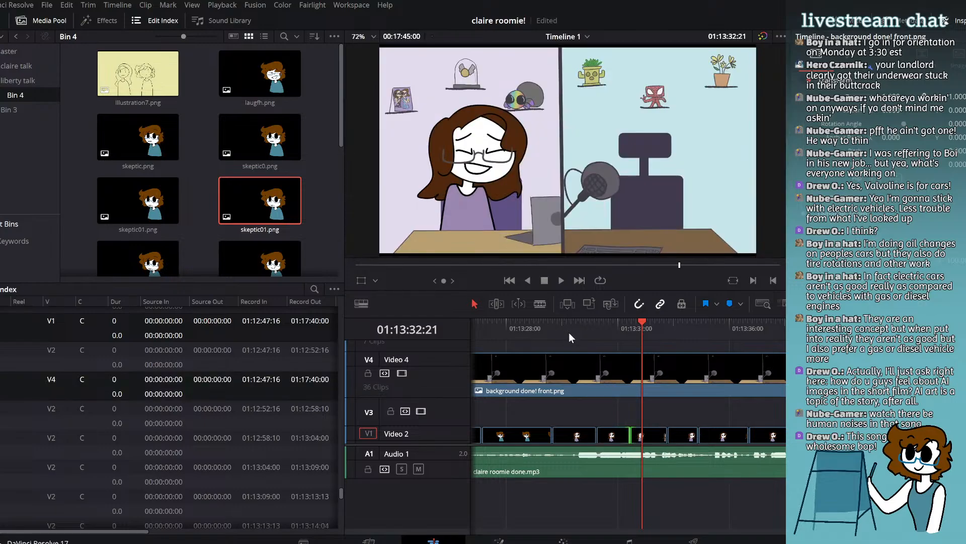
left_click(565, 326)
left_click(562, 281)
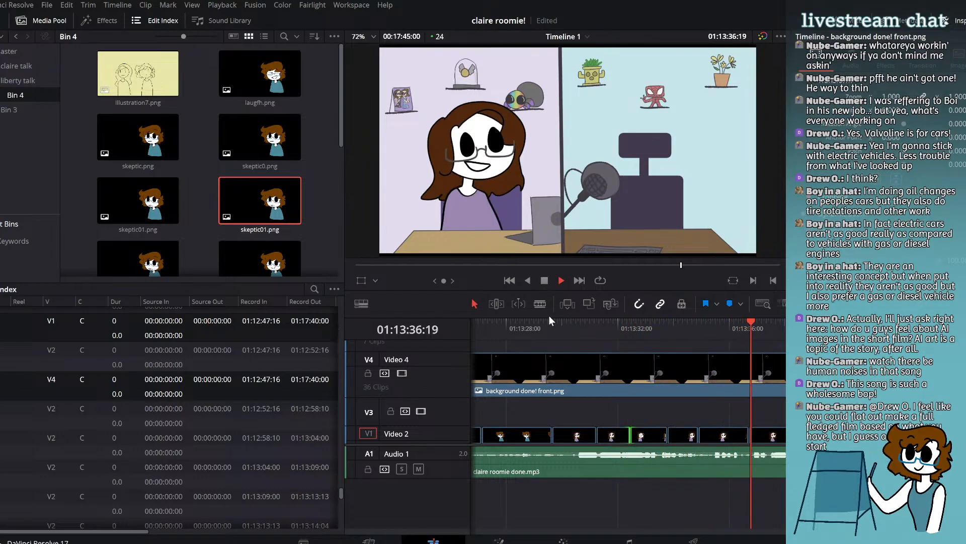
left_click(543, 280)
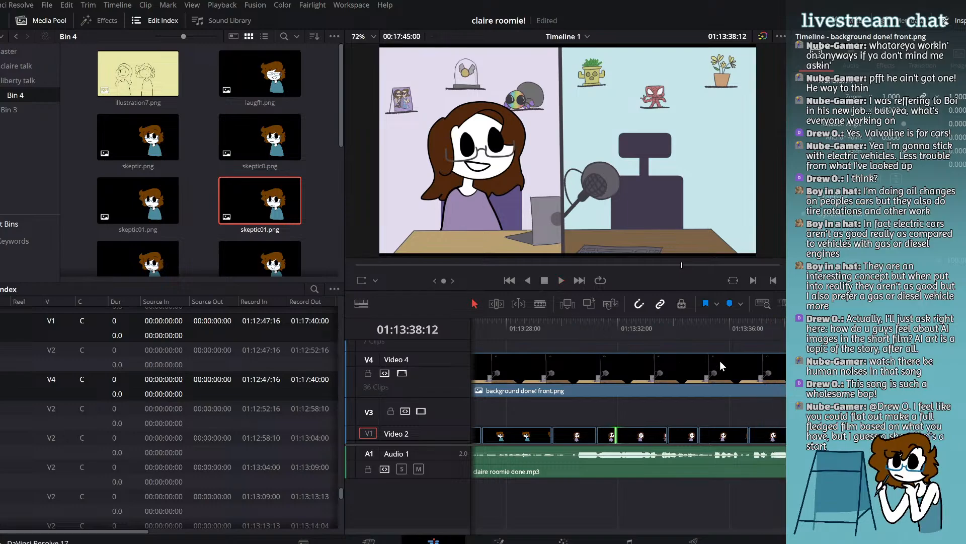
Step: Listen again to 01:13:33:06 and extend the Video 2 pose clip starting at 01:13:31:06 to end at 01:13:32:09
left_click(564, 330)
key("space")
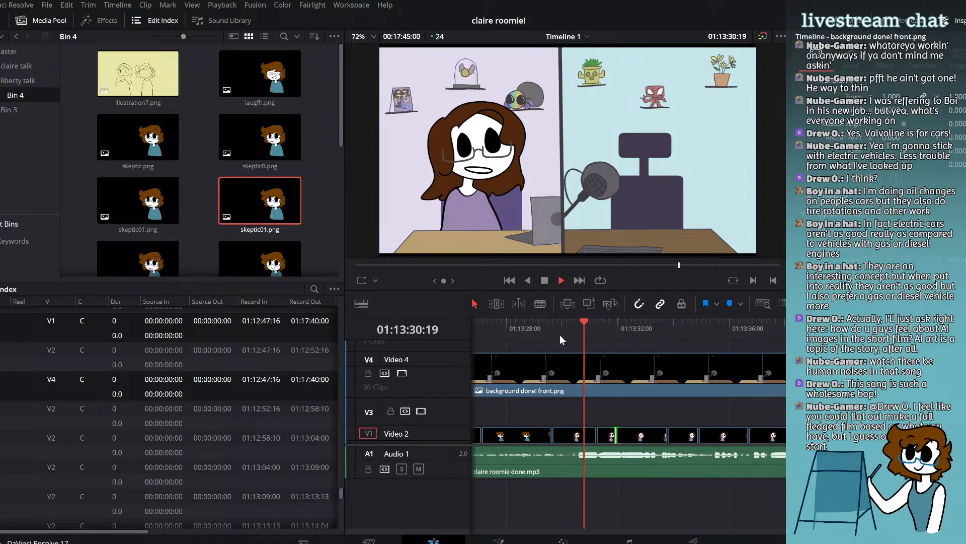
left_click(544, 281)
left_click_drag(617, 433, 630, 433)
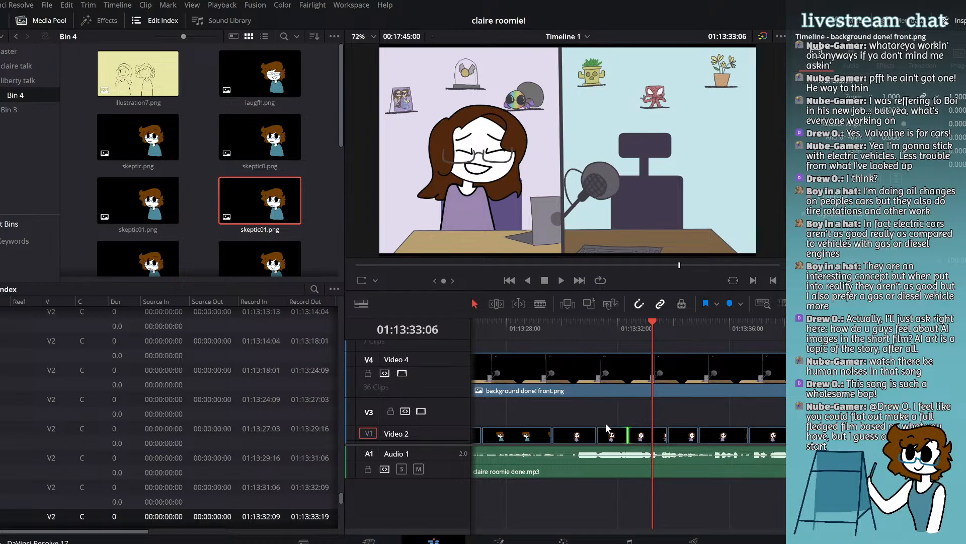
Step: Play the retimed poses through to 01:14:13:18, checking them against the audio, and return the playhead to 01:14:08:18
left_click(587, 333)
left_click(561, 285)
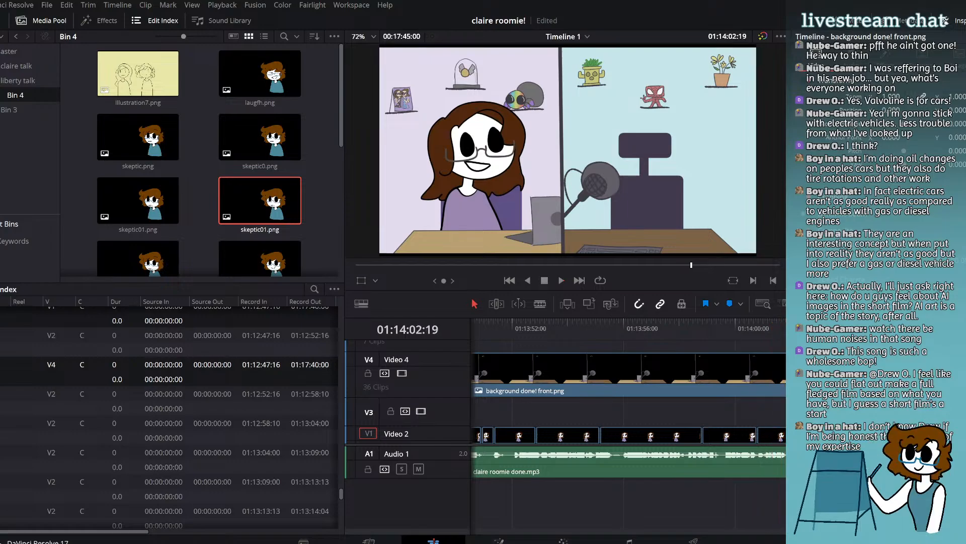
left_click(561, 281)
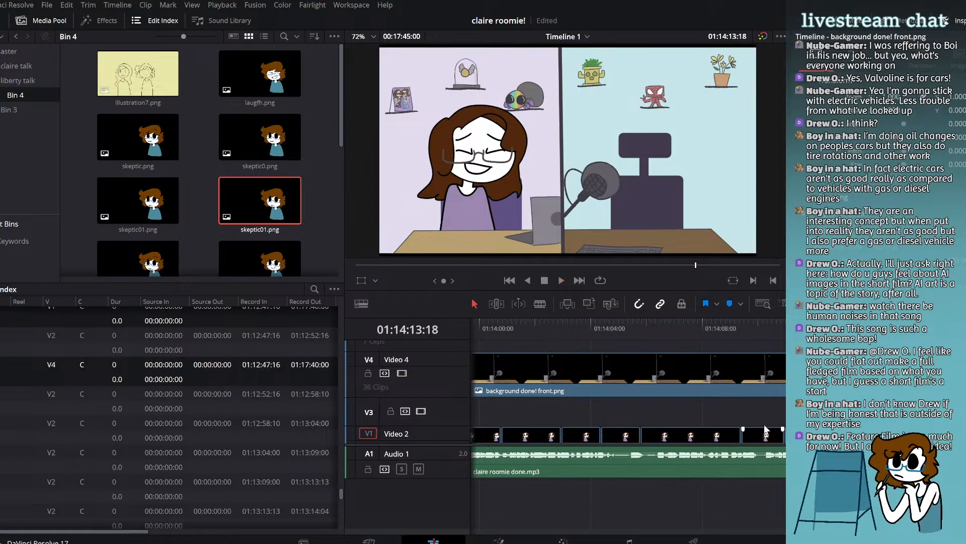
left_click(724, 328)
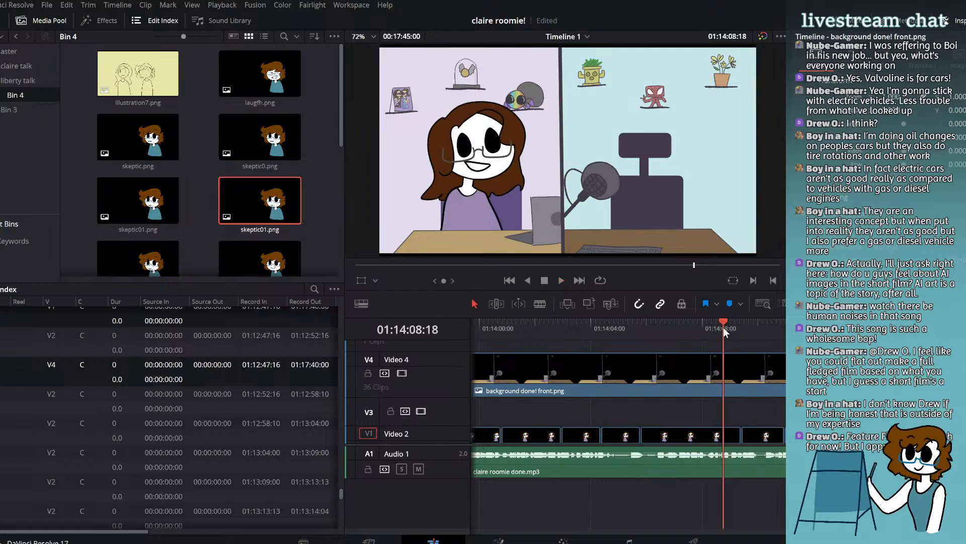
Step: Play on to 01:14:11:23 and move the end of the Video 2 pose clip starting at 01:14:05:19 to 01:14:09:10
left_click(561, 280)
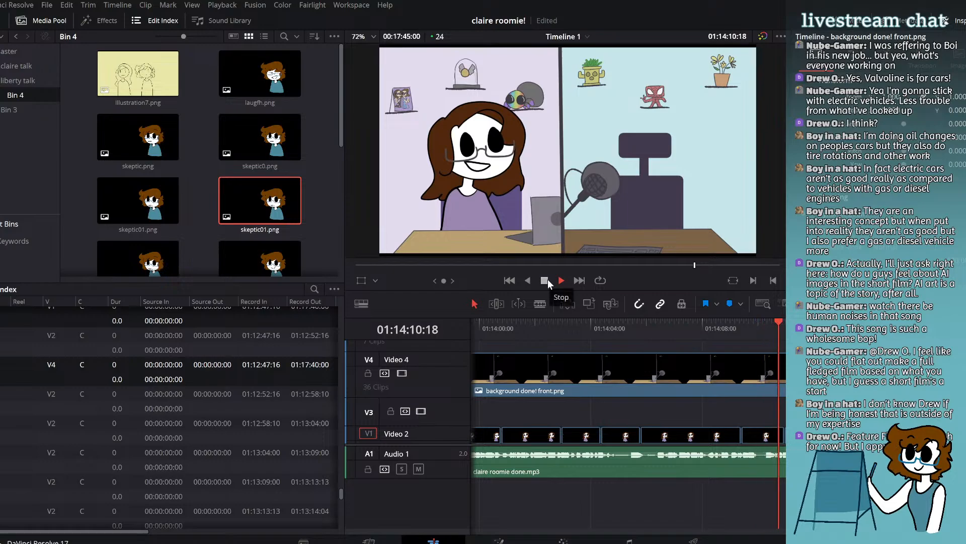
left_click(547, 280)
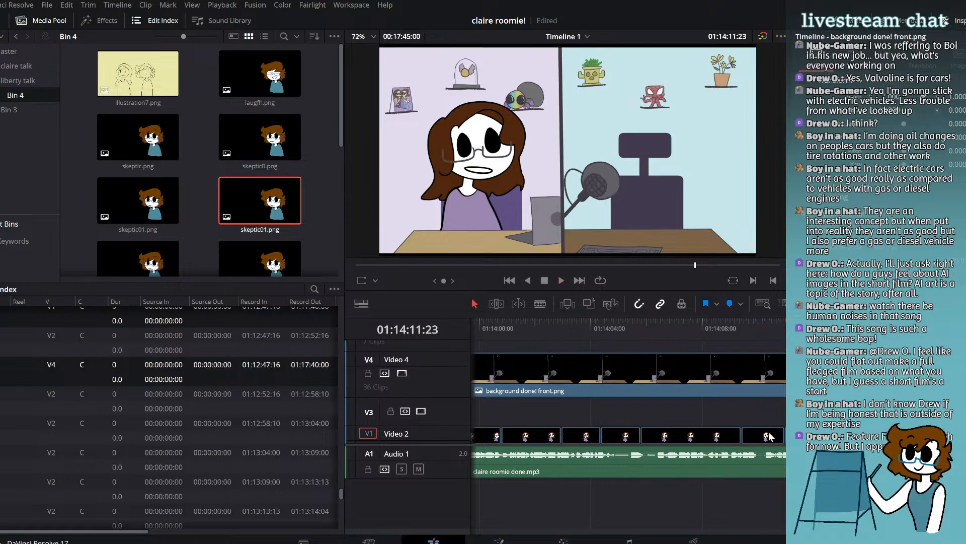
left_click_drag(744, 437, 741, 436)
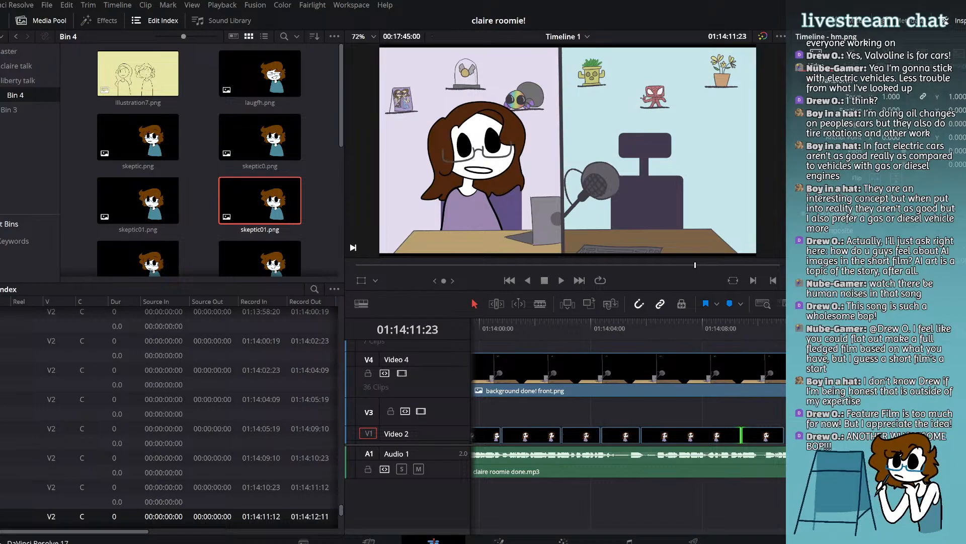
key("ctrl+z")
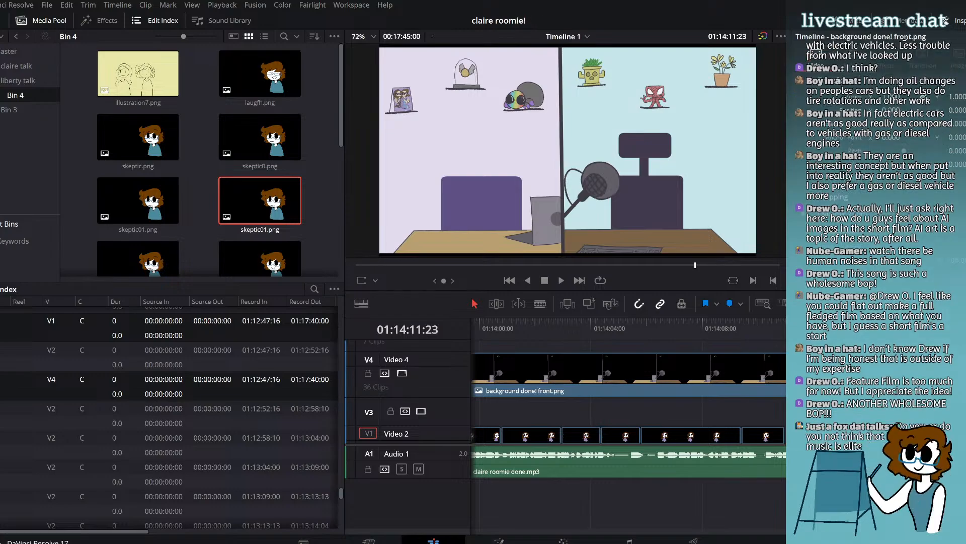
Step: Extend the Video 2 pose clip starting at 01:14:09:10 to 01:14:11:16, fit the next clip between 01:14:11:16 and 01:14:12:06, and save
scroll(629, 413, "up", 8)
scroll(628, 413, "down", 1)
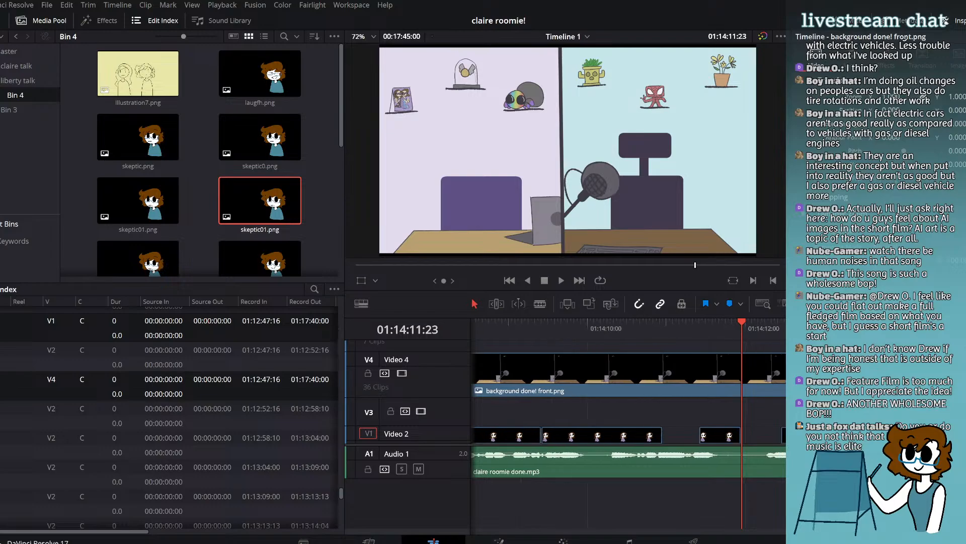
mouse_move(782, 432)
left_mouse_down()
mouse_move(745, 434)
mouse_move(764, 434)
left_mouse_up()
left_click_drag(701, 436, 720, 439)
left_click_drag(654, 431, 717, 434)
left_click(637, 324)
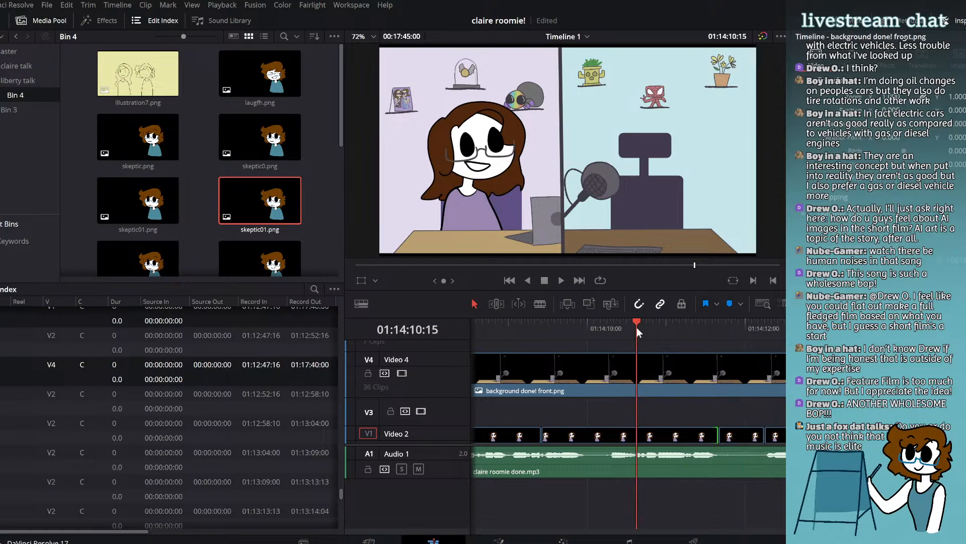
key("ctrl+s")
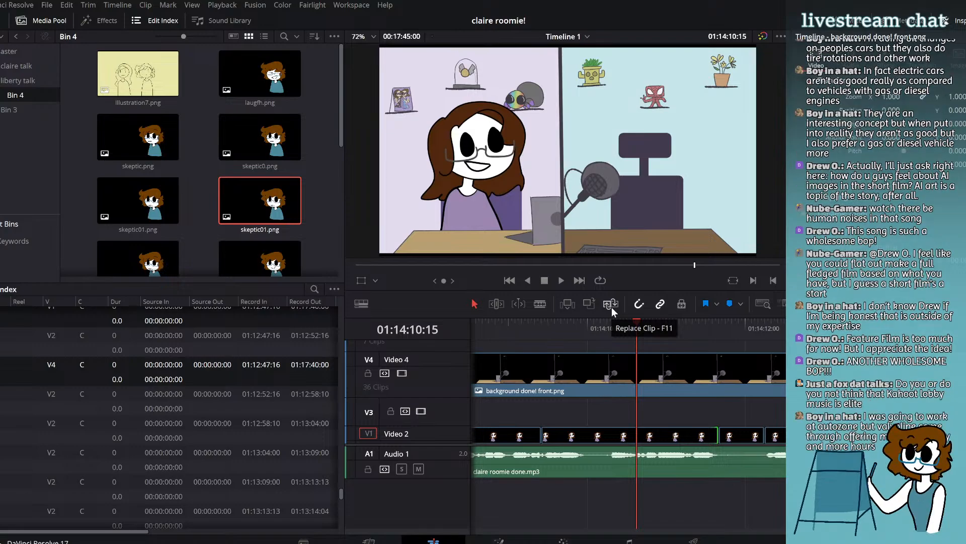
Step: Play the poses to 01:14:22:04 and extend the Video 2 clip starting at 01:14:16:00, refining its end to 01:14:20:21
left_click(551, 330)
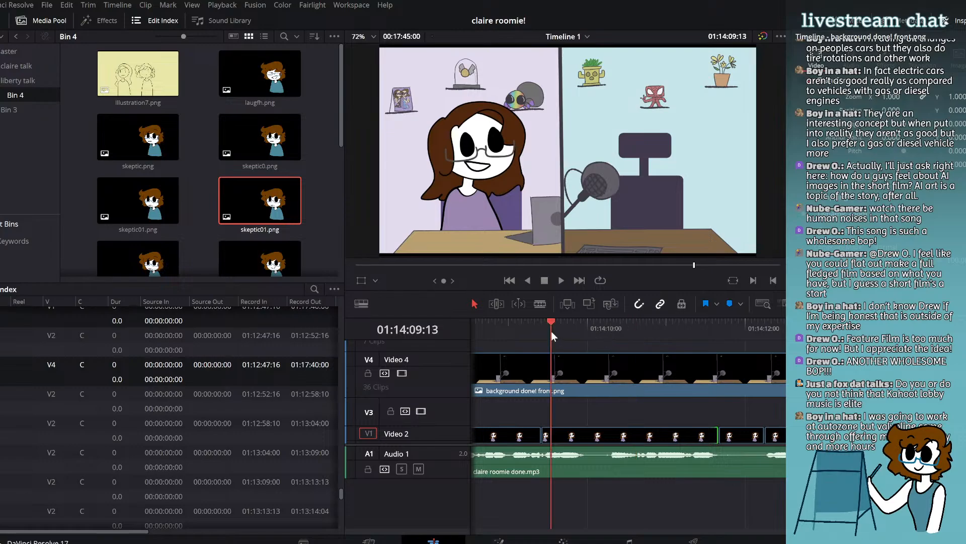
left_click(510, 326)
left_click(560, 281)
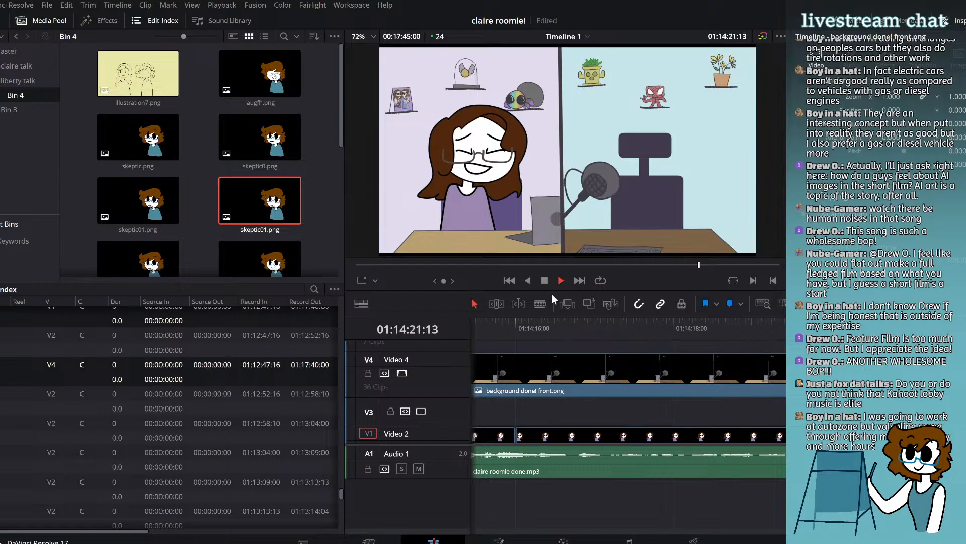
left_click(544, 281)
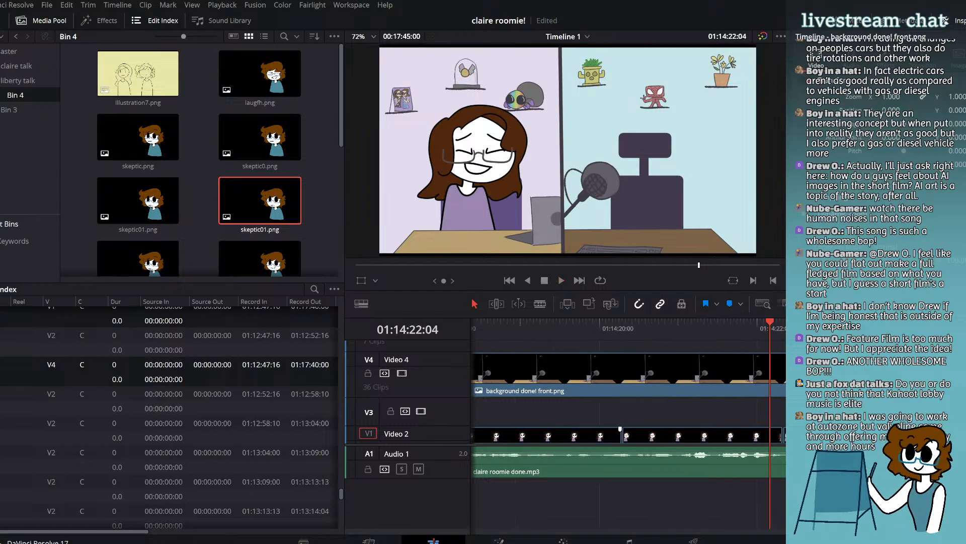
scroll(628, 403, "left", 2)
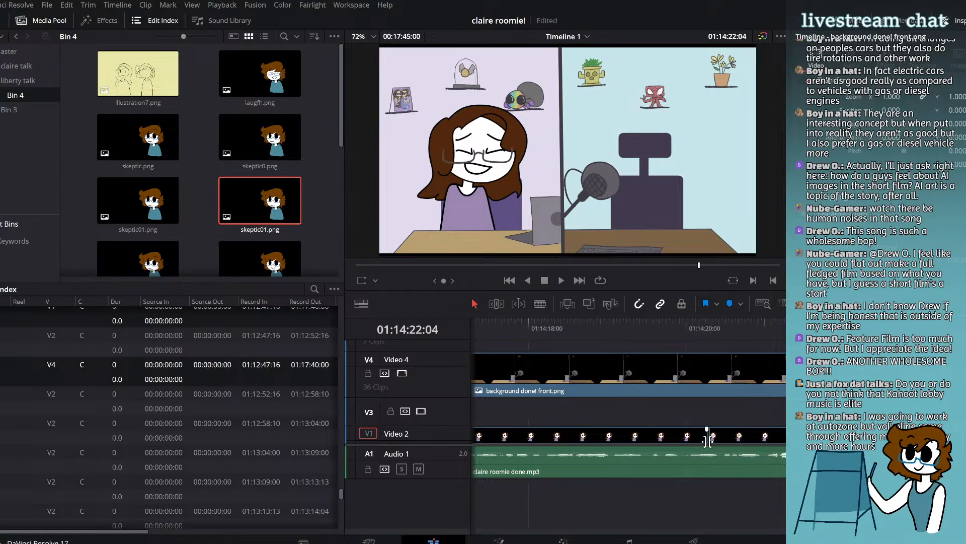
left_click_drag(707, 441, 765, 436)
left_click(651, 328)
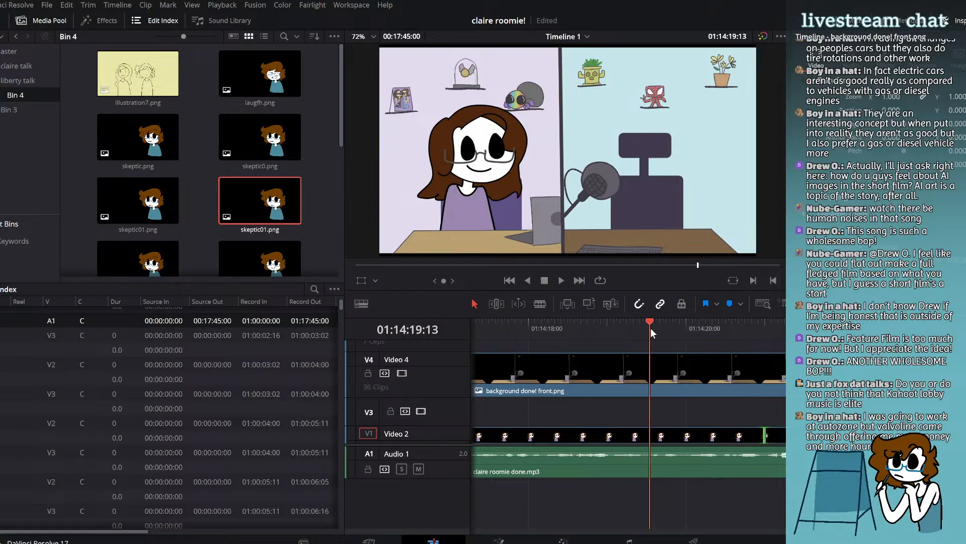
left_click(562, 281)
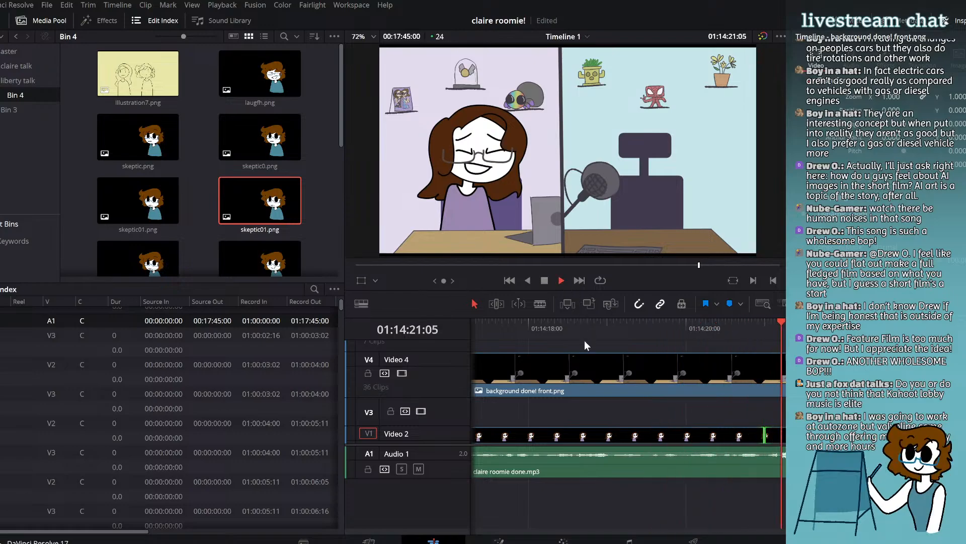
left_click(543, 280)
left_click_drag(762, 436, 755, 436)
Step: Check playback to 01:14:24:18, save, and extend the Video 2 pose clip starting at 01:14:20:21 to end at 01:14:22:13
left_click(691, 328)
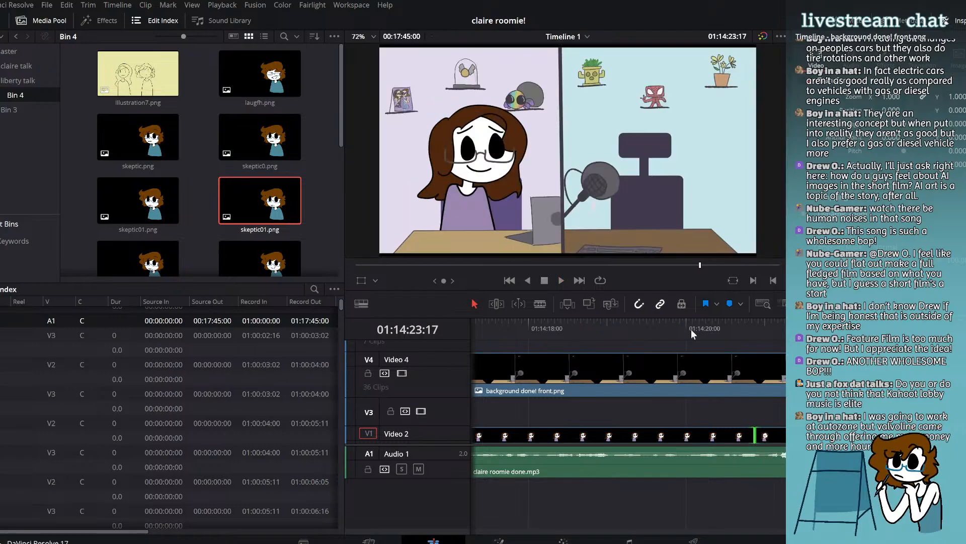
left_click(558, 280)
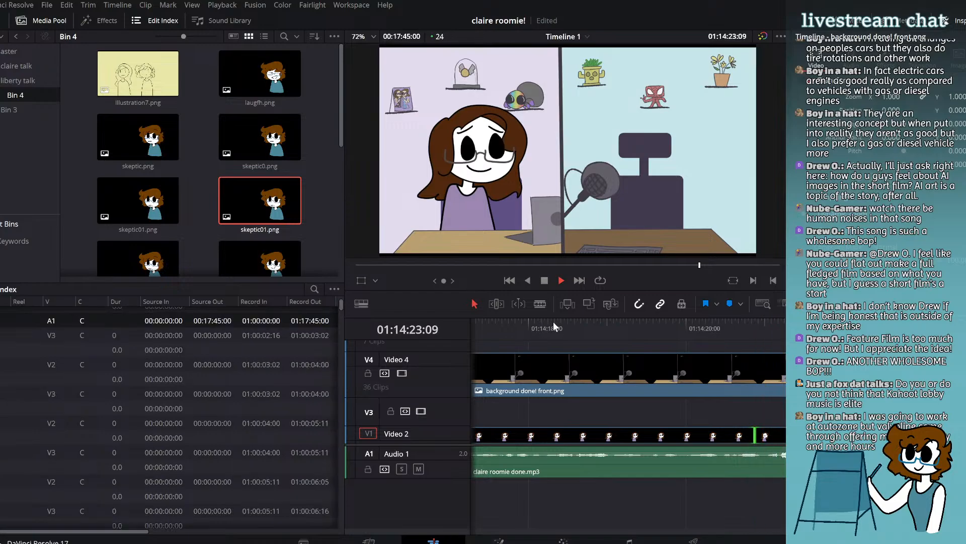
left_click(545, 281)
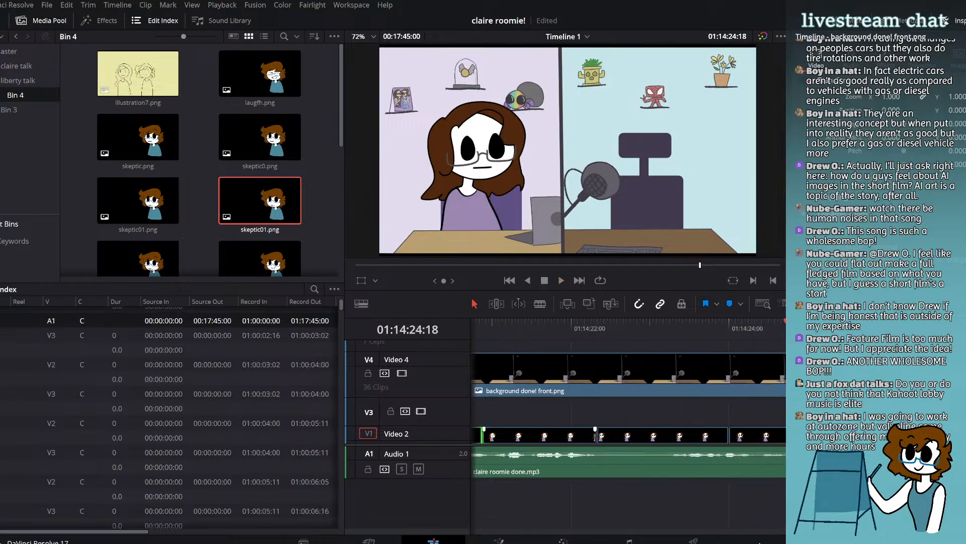
key("ctrl+s")
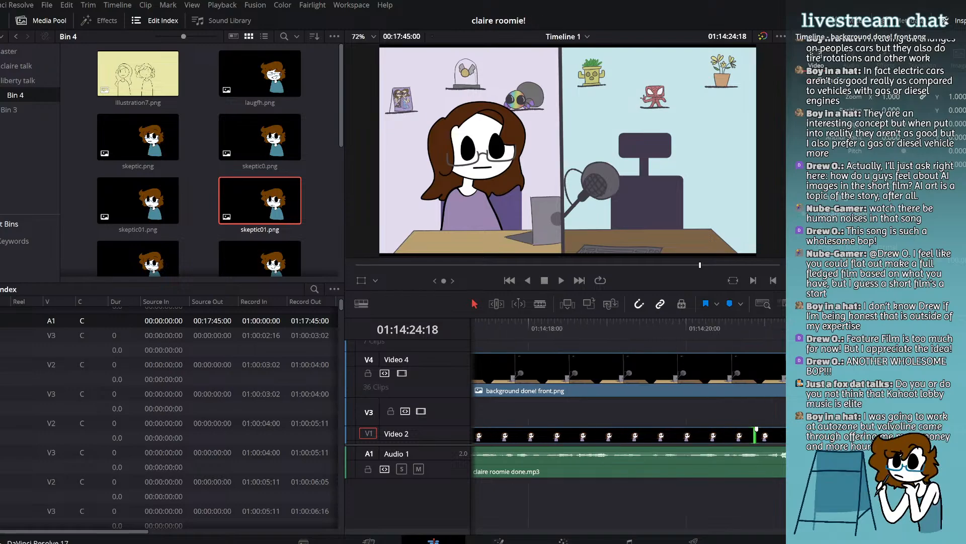
scroll(628, 413, "right", 2)
left_click_drag(783, 436, 821, 436)
Step: Play to 01:14:26:18, extend the Video 2 clip starting at 01:14:22:13 to 01:14:24:09 and the next clip to 01:14:25:23, and save
left_click(750, 331)
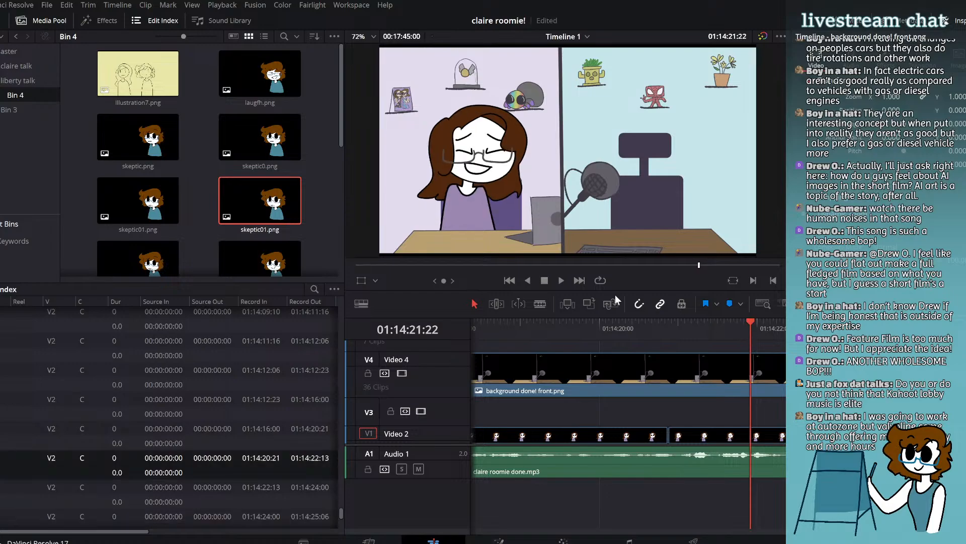
left_click(561, 279)
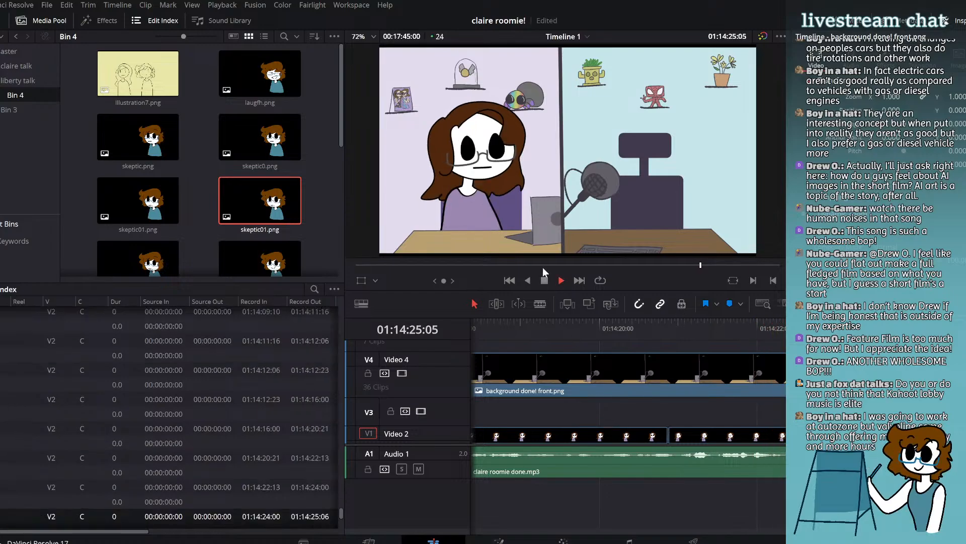
left_click(544, 280)
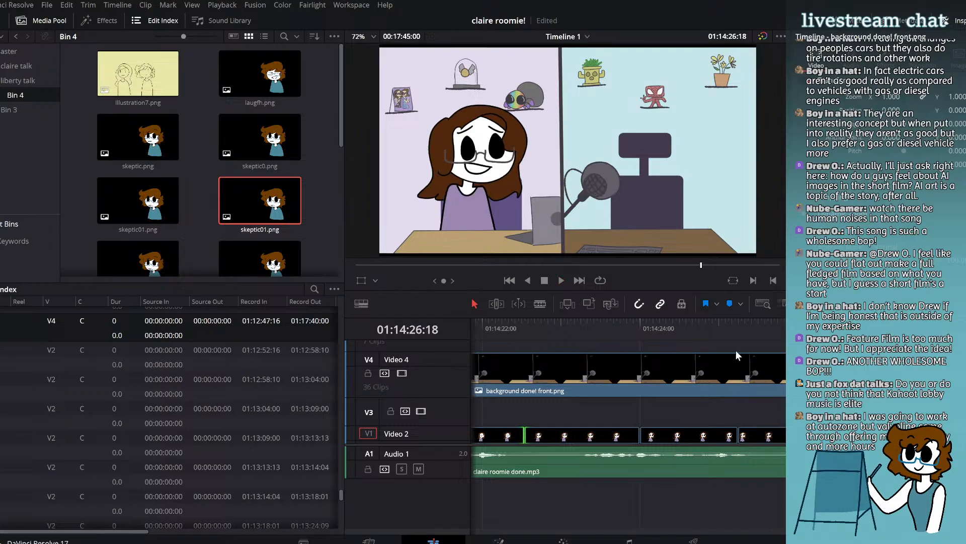
left_click_drag(719, 333, 670, 352)
left_click_drag(645, 434, 670, 436)
left_click_drag(736, 436, 765, 436)
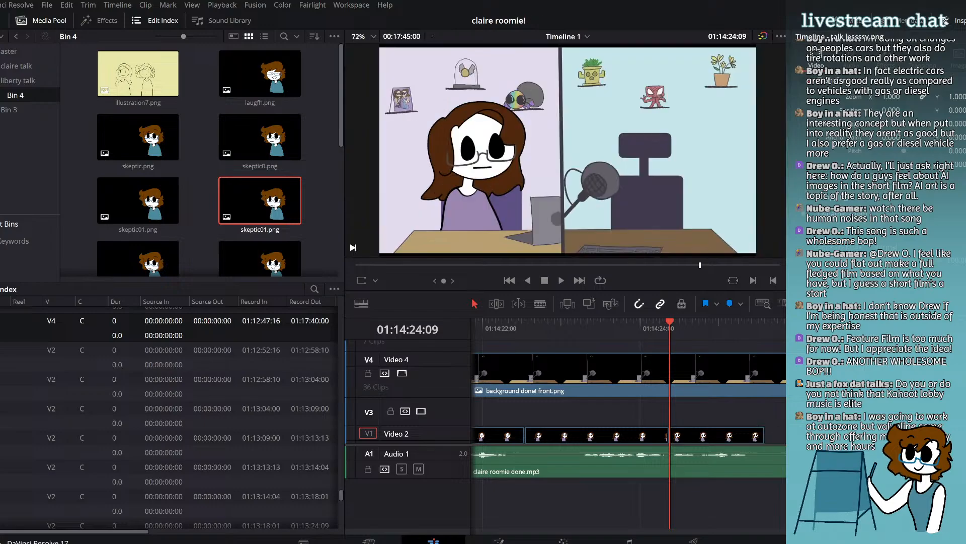
left_click_drag(764, 436, 784, 433)
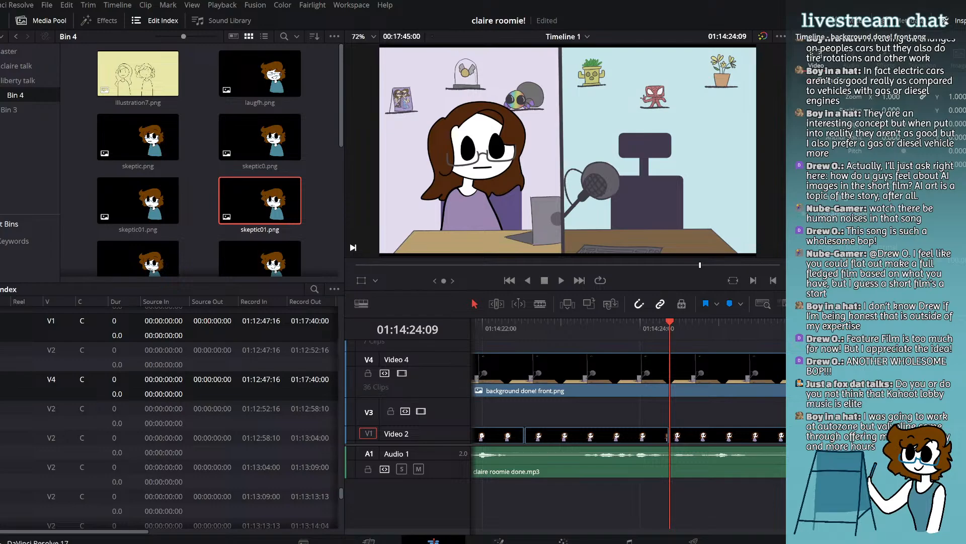
key("ctrl+s")
Step: Listen again and extend the Video 2 pose clip starting at 01:14:22:13 to end at 01:14:24:16, checking playback through to 01:14:30:06
left_click(630, 326)
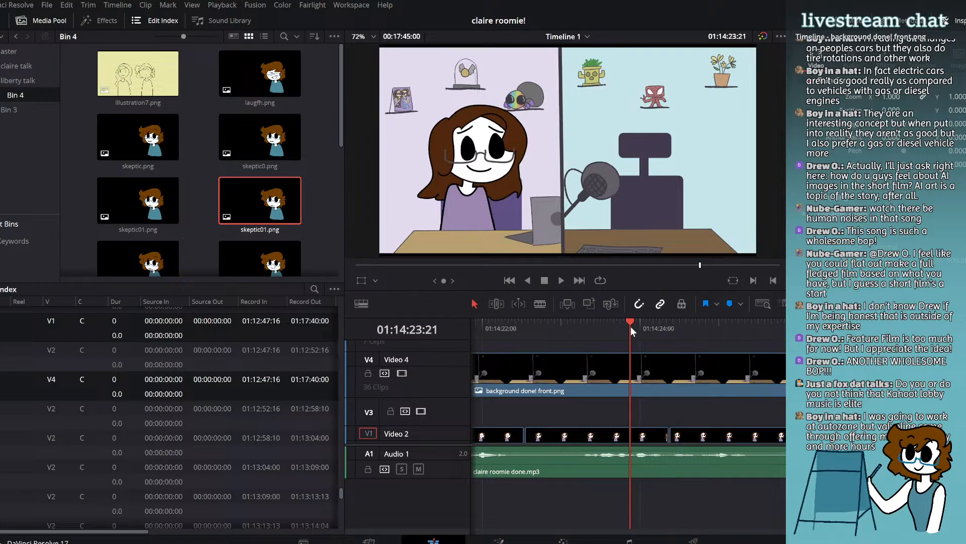
left_click(561, 280)
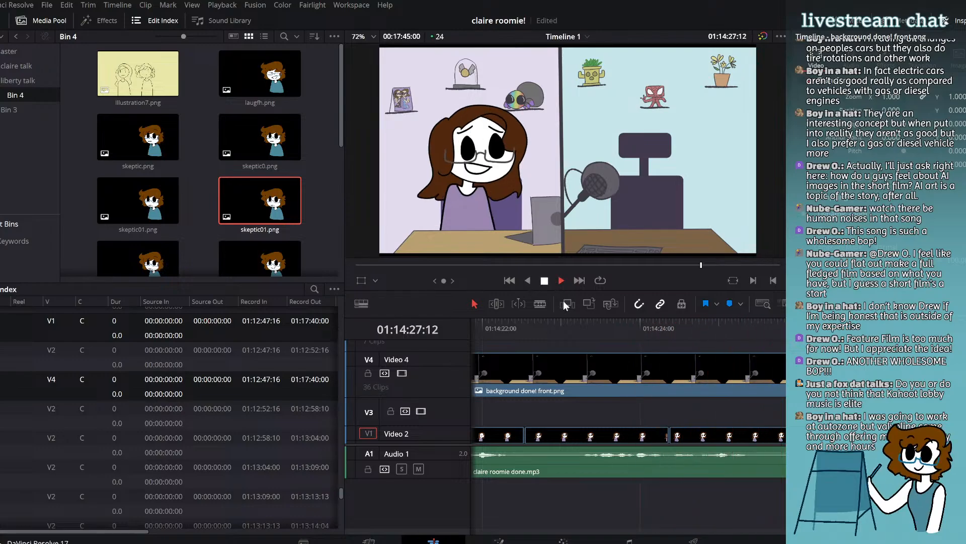
left_click_drag(668, 436, 694, 437)
left_click(624, 324)
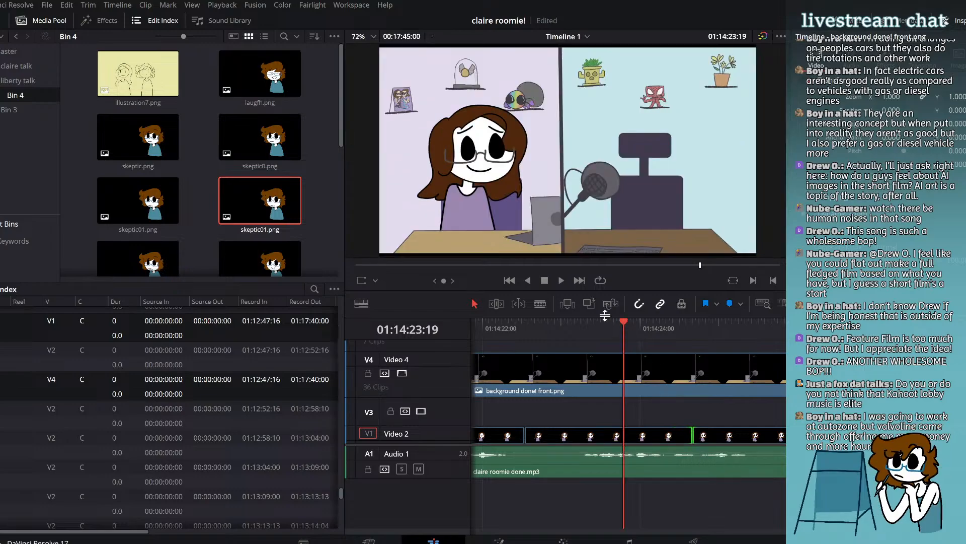
left_click(559, 281)
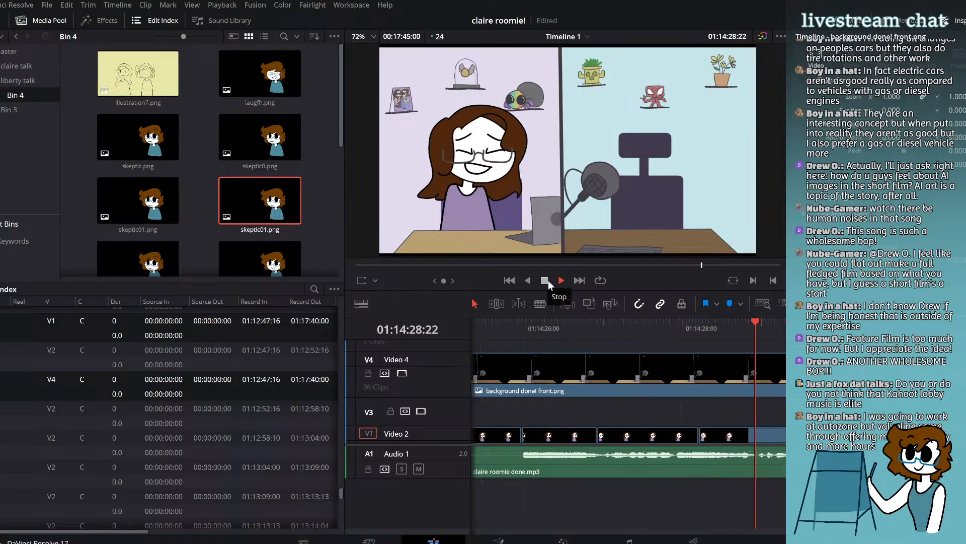
left_click(544, 281)
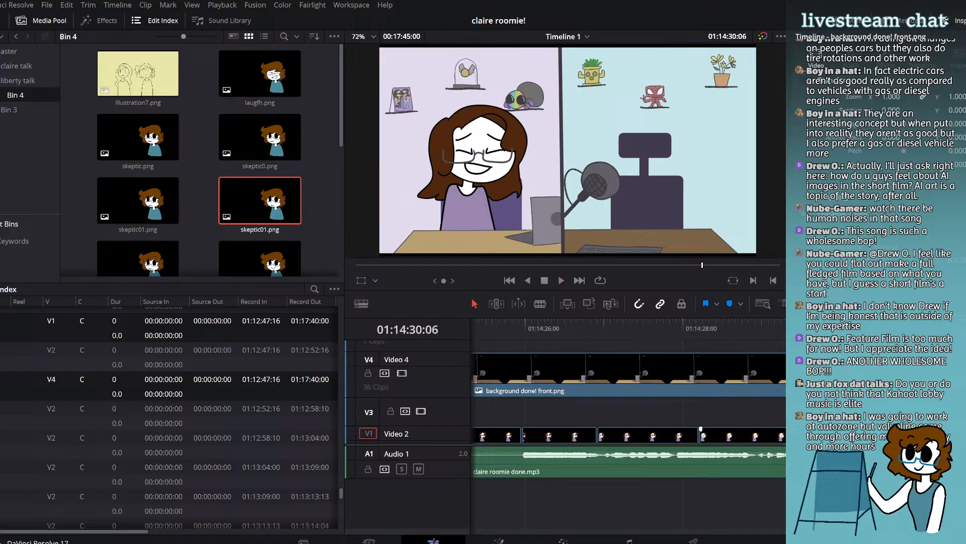
Step: Shorten the Video 2 pose clip starting at 01:14:28:05 to end at 01:14:29:13, and play the passage through to 01:14:37:18
left_click_drag(906, 435, 851, 435)
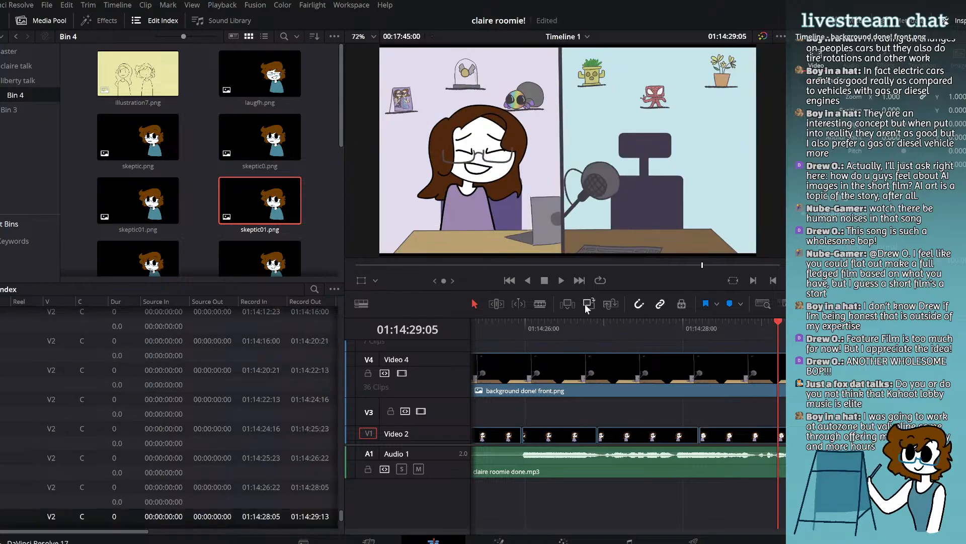
left_click(561, 277)
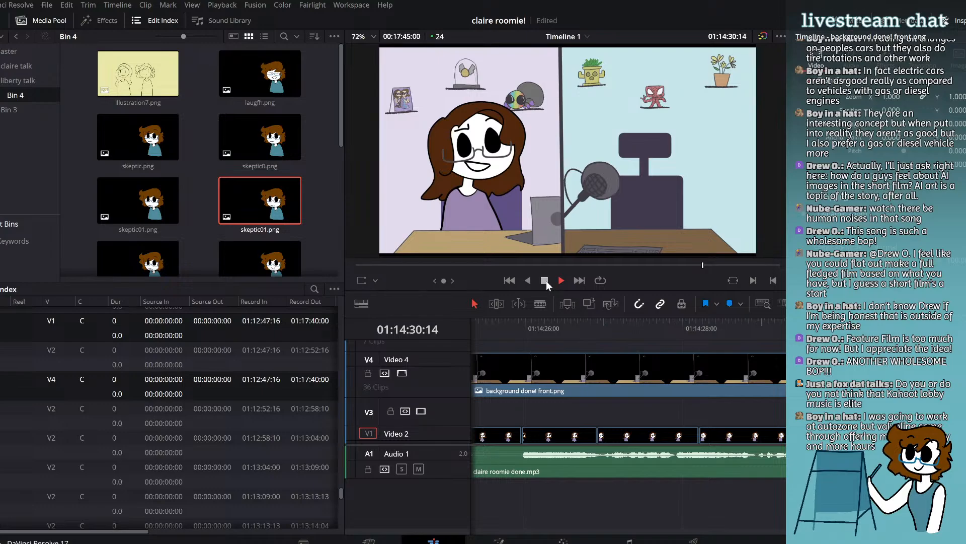
left_click(545, 280)
left_click(677, 329)
left_click(560, 280)
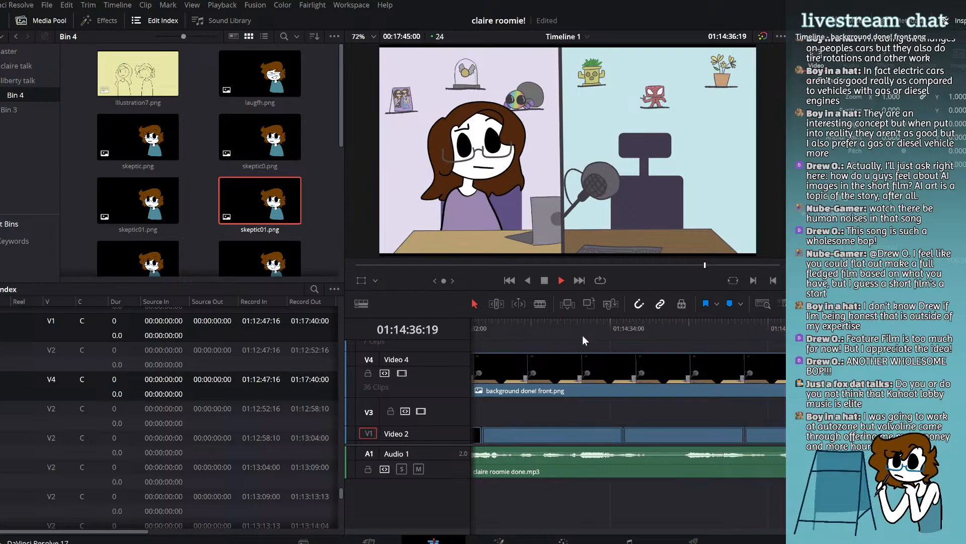
left_click(545, 281)
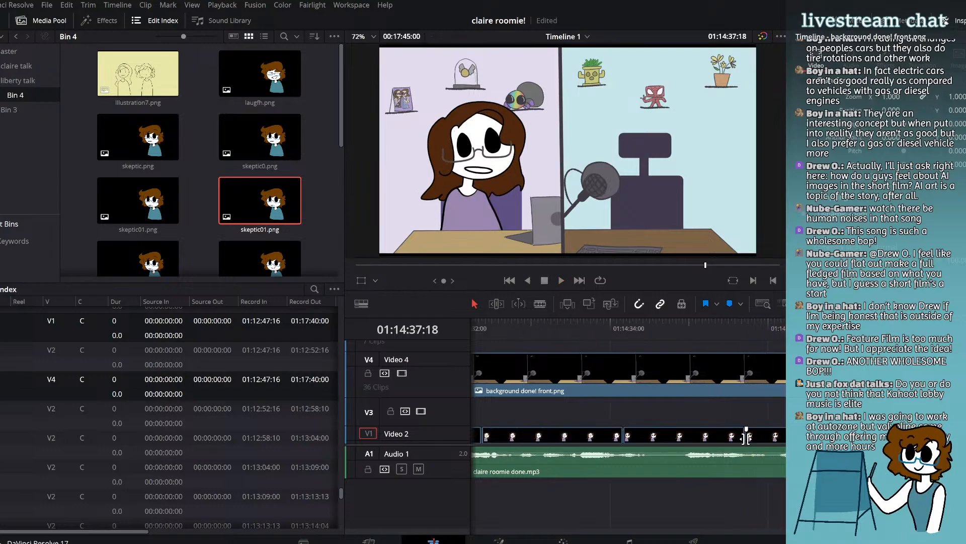
Step: Extend the Video 2 clip starting at 01:14:34:04 to 01:14:36:19, end the next clip at 01:14:37:23, and play to 01:14:42:19
left_click(781, 435)
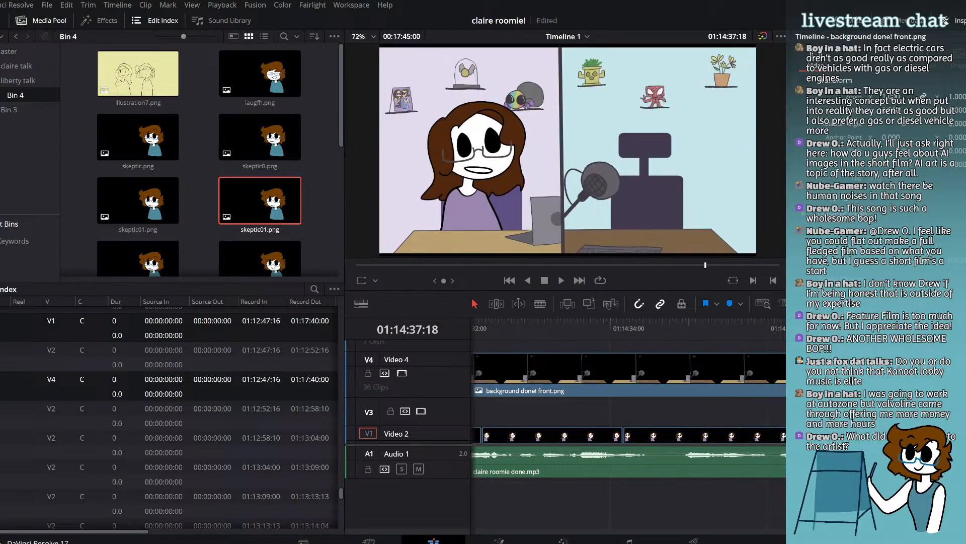
left_click(906, 435)
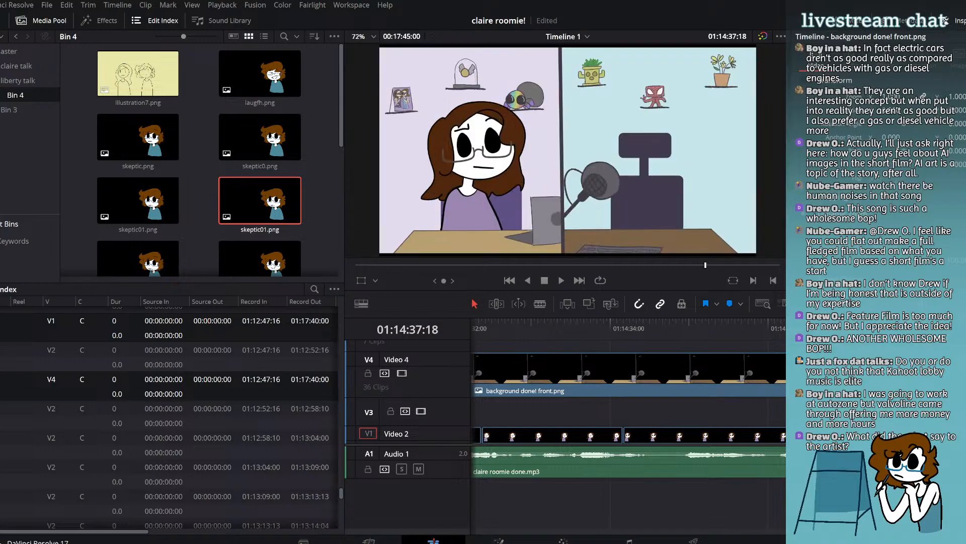
left_click(557, 281)
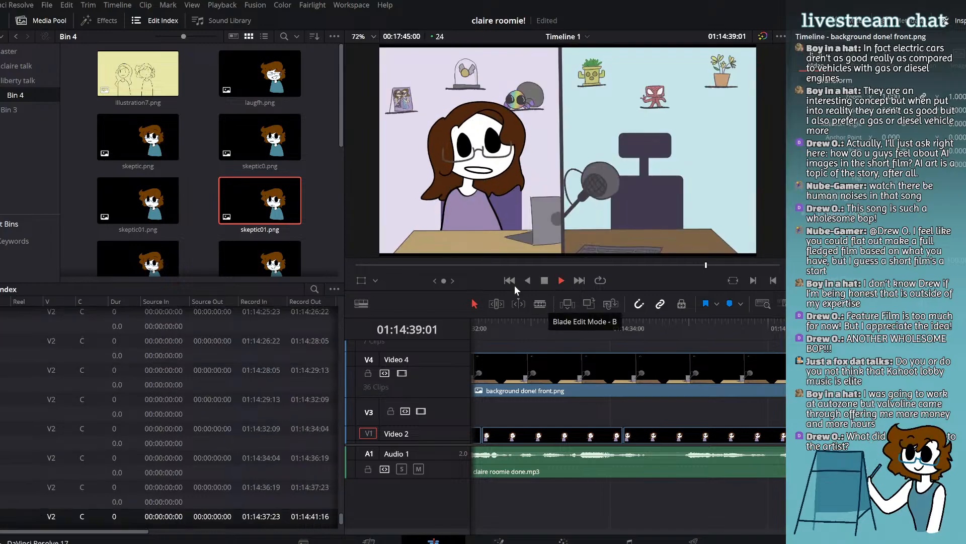
left_click(544, 281)
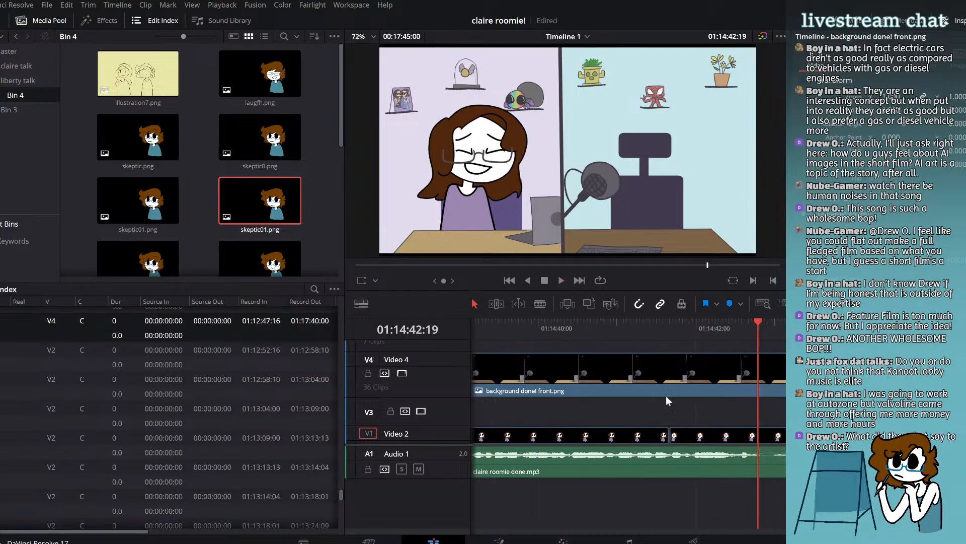
Step: Extend the Video 2 clip starting at 01:14:37:23 to end at 01:14:42:08, and play from 01:14:41:06 to 01:14:47:23
left_click_drag(667, 434, 722, 435)
left_click(637, 328)
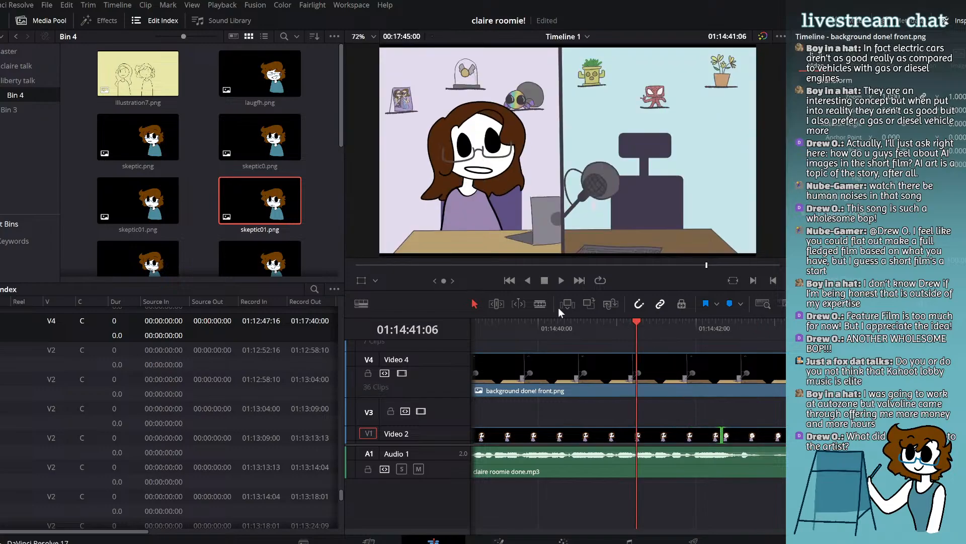
left_click(563, 281)
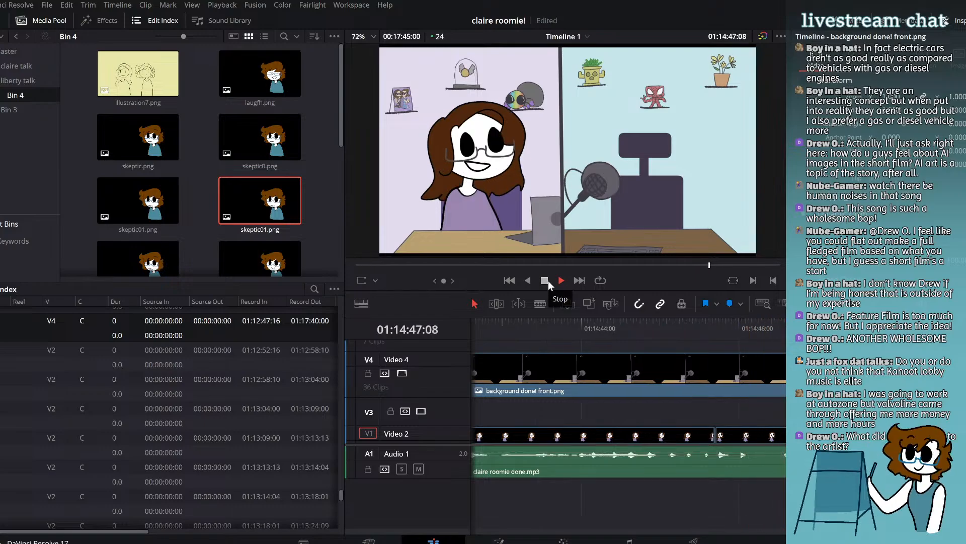
left_click(548, 280)
Step: Extend the Video 2 clip starting at 01:14:42:08 to end at 01:14:46:23 where the following clip begins, replaying from 01:14:45:03 to check the timing
left_click_drag(720, 436, 780, 437)
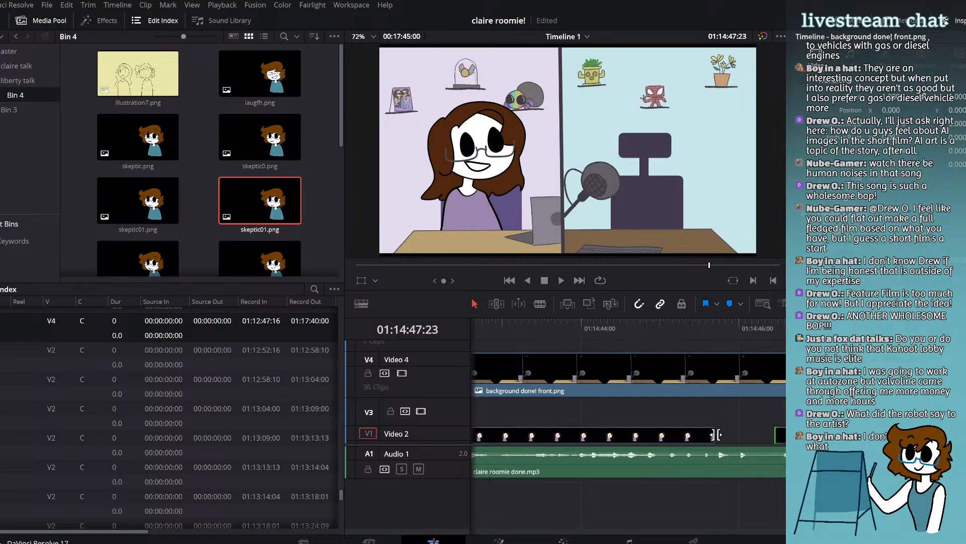
left_click_drag(714, 436, 774, 428)
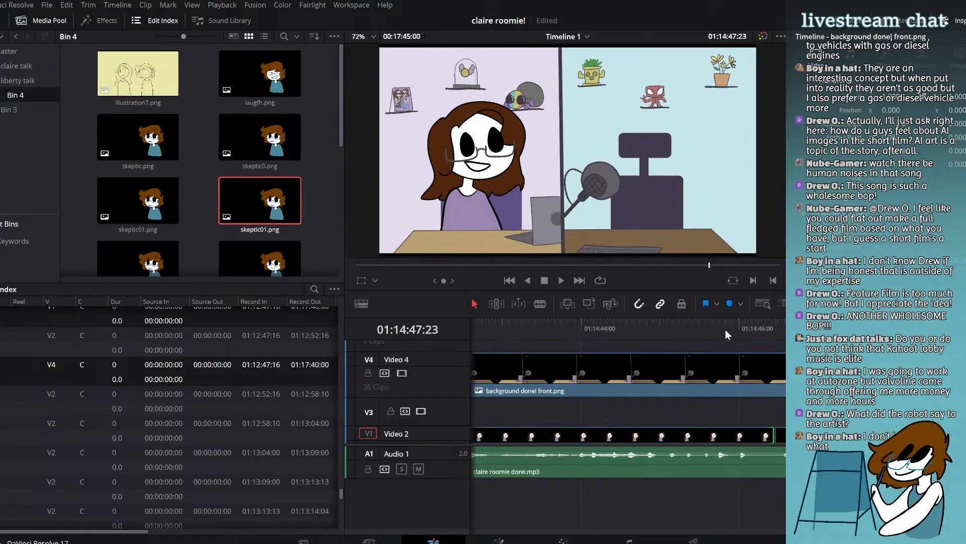
left_click(701, 330)
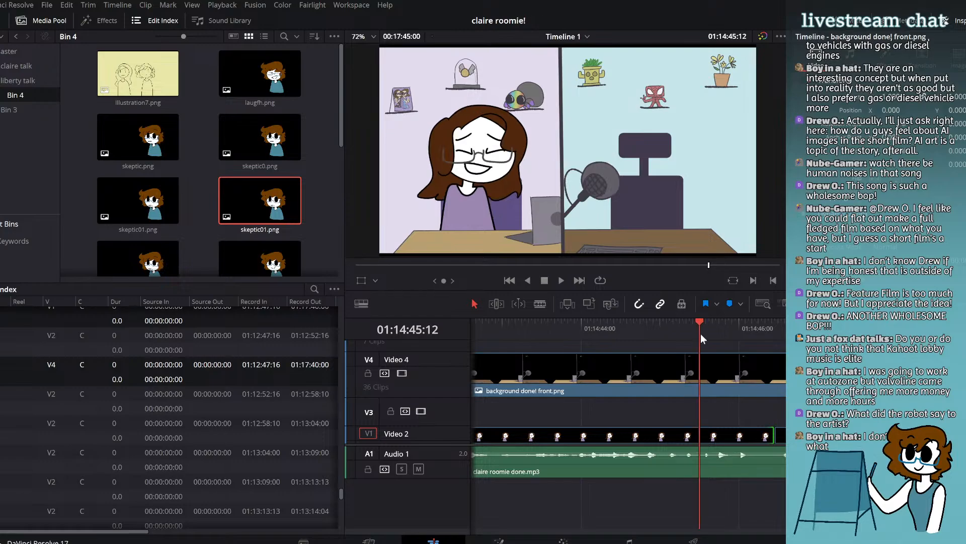
left_click(669, 337)
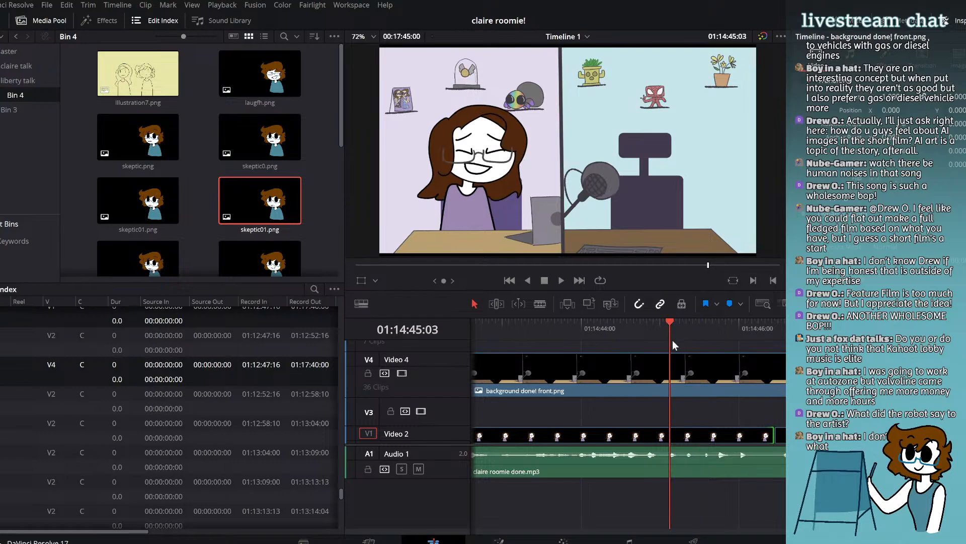
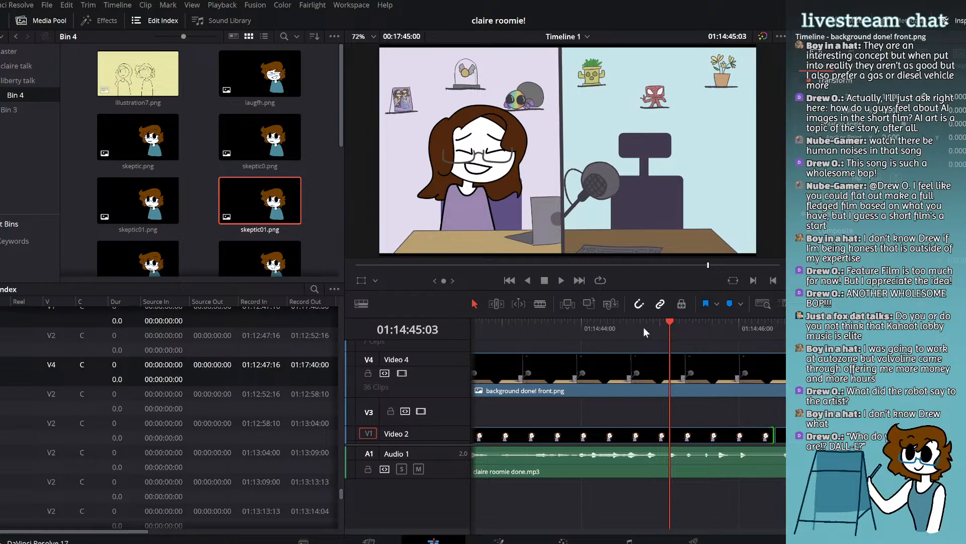
left_click(559, 283)
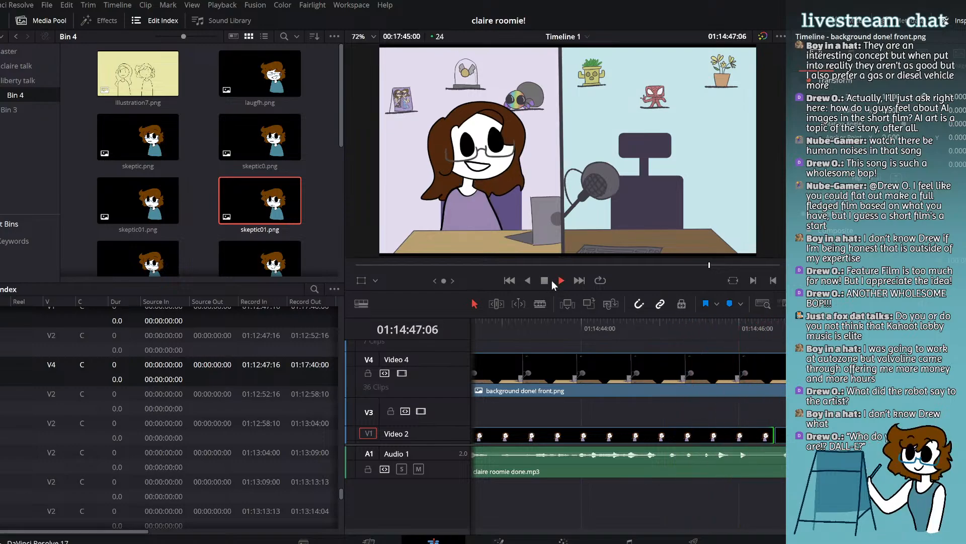
left_click(551, 279)
left_click_drag(774, 439, 795, 438)
left_click_drag(768, 358, 760, 349)
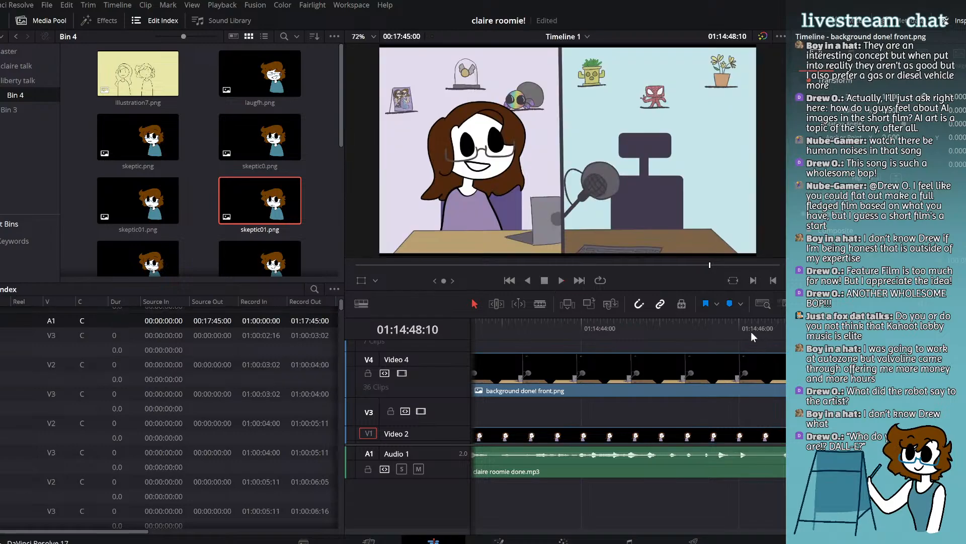
Step: Play from about 01:14:46 to 01:14:52:20, save, and set the Video 2 clip starting at 01:14:48:22 to end at 01:14:51:04
left_click(746, 329)
left_click(561, 280)
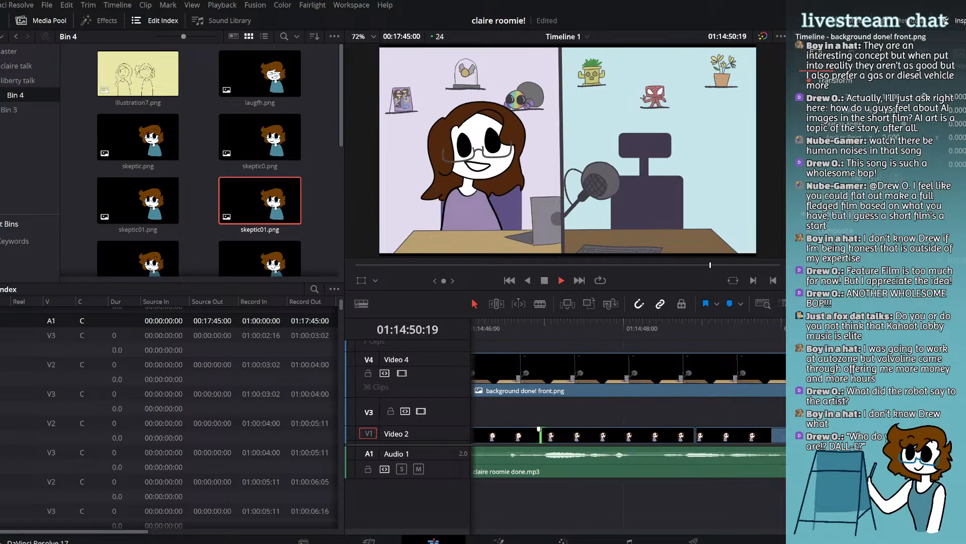
left_click(548, 280)
key("ctrl+s")
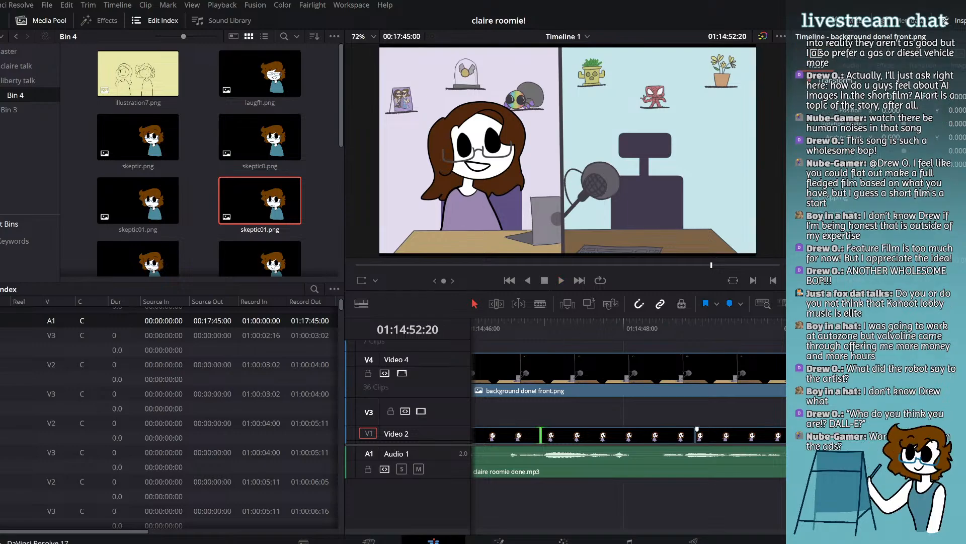
left_click_drag(876, 435, 883, 435)
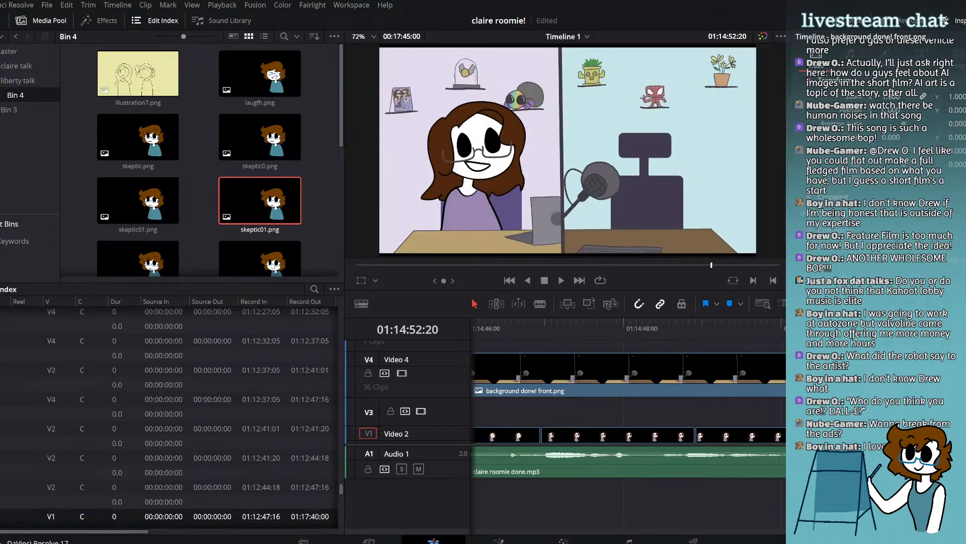
Step: Play on to 01:14:57:04 and extend the Video 2 clip starting at 01:14:51:04 to end at 01:14:55:18
left_click(562, 281)
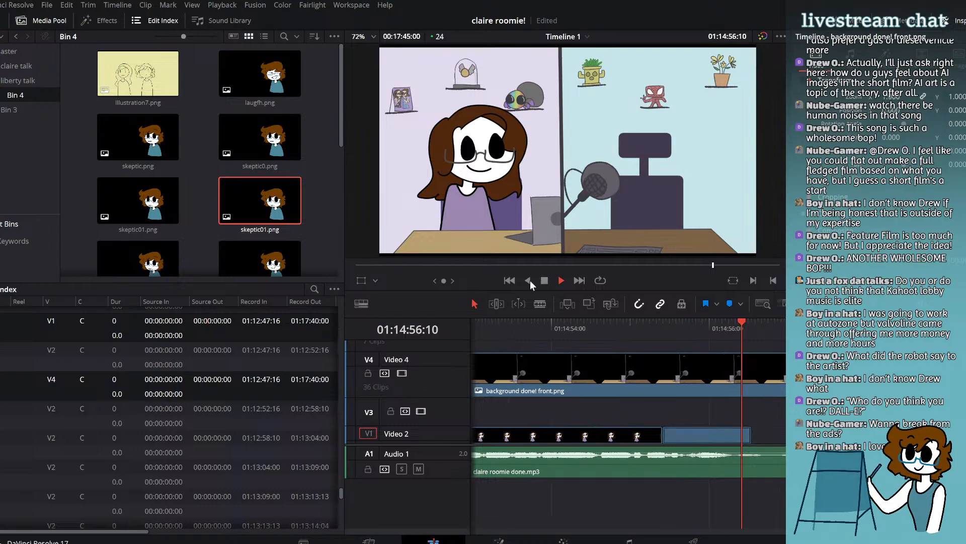
left_click(544, 280)
left_click(665, 436)
left_click_drag(665, 436, 691, 437)
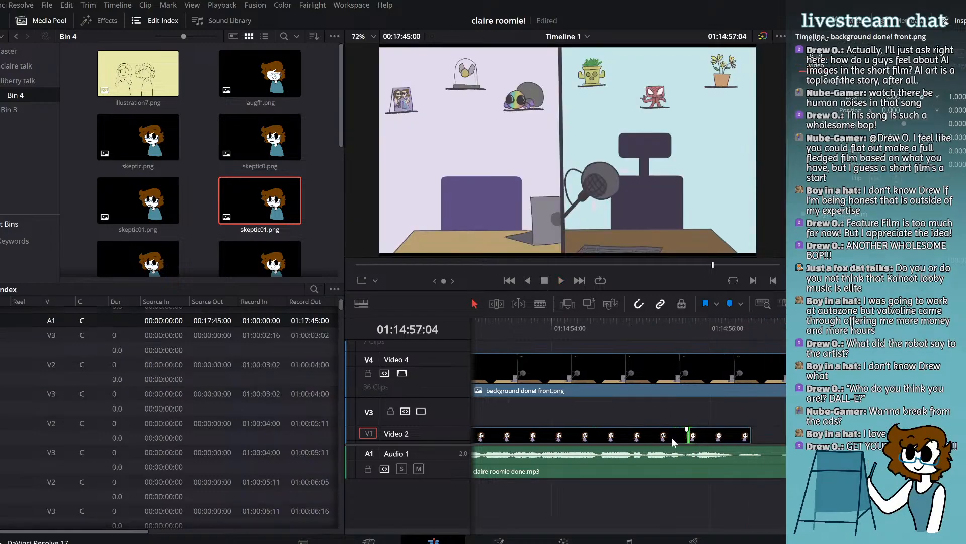
Step: Replay from 01:14:54:23 to 01:14:57:18, extend the last Video 2 clip to end at 01:14:57:18, and save
left_click(626, 329)
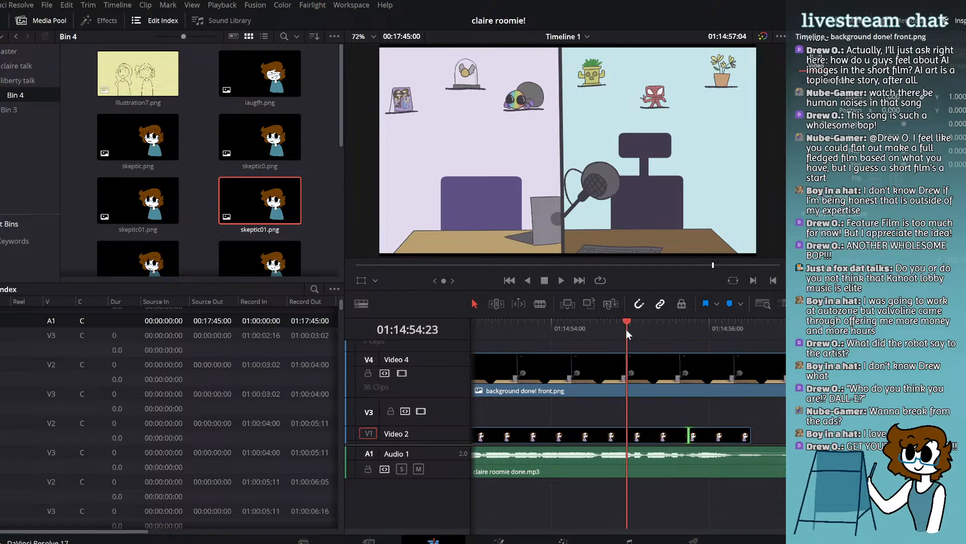
left_click(557, 282)
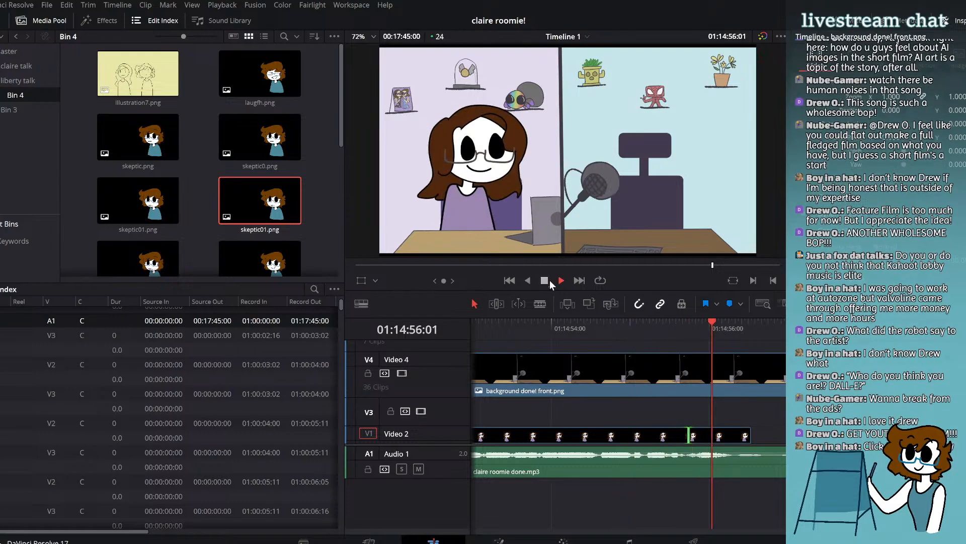
left_click(545, 281)
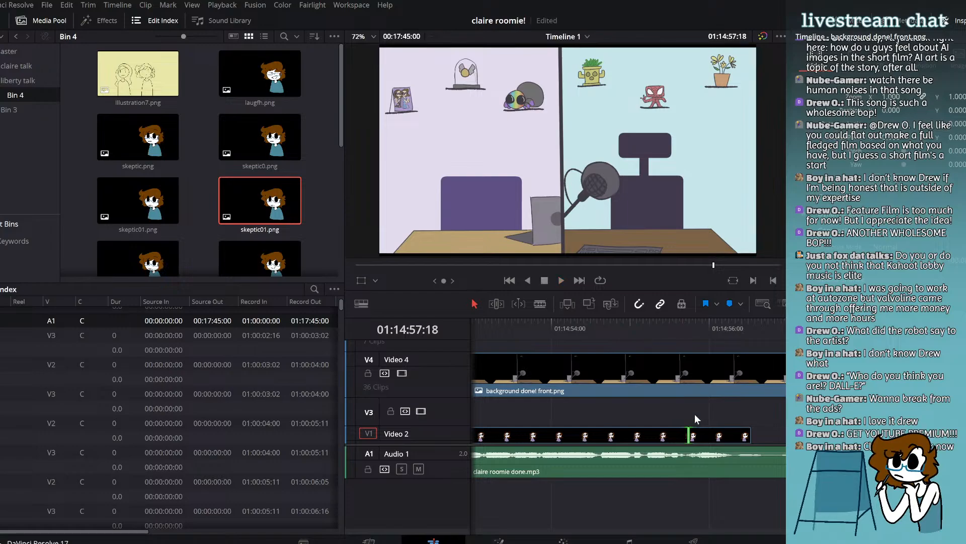
left_click_drag(750, 437, 775, 437)
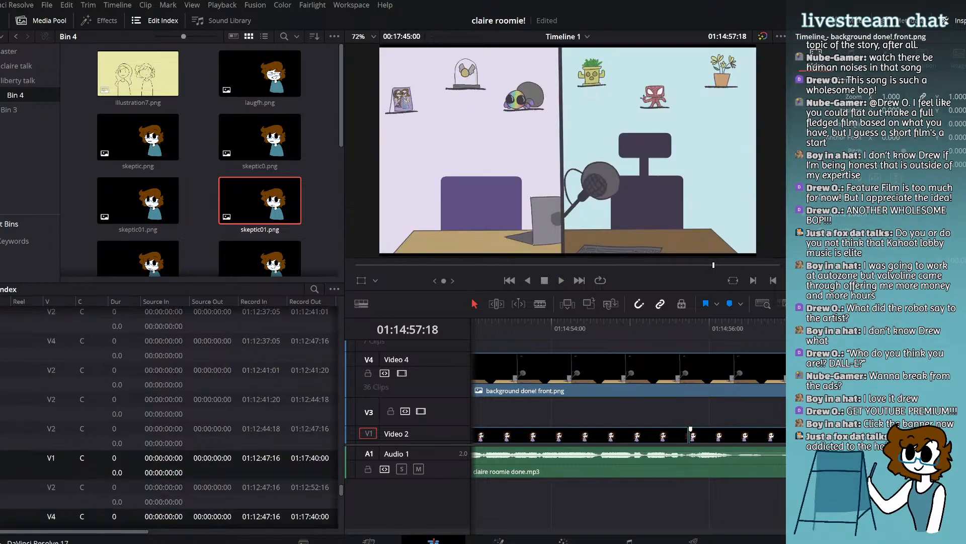
key("ctrl+s")
Step: Listen to the audio following 01:14:57:18 and extend the last Video 2 clip, smile look.png, to end at 01:14:58:22
scroll(628, 397, "right", 5)
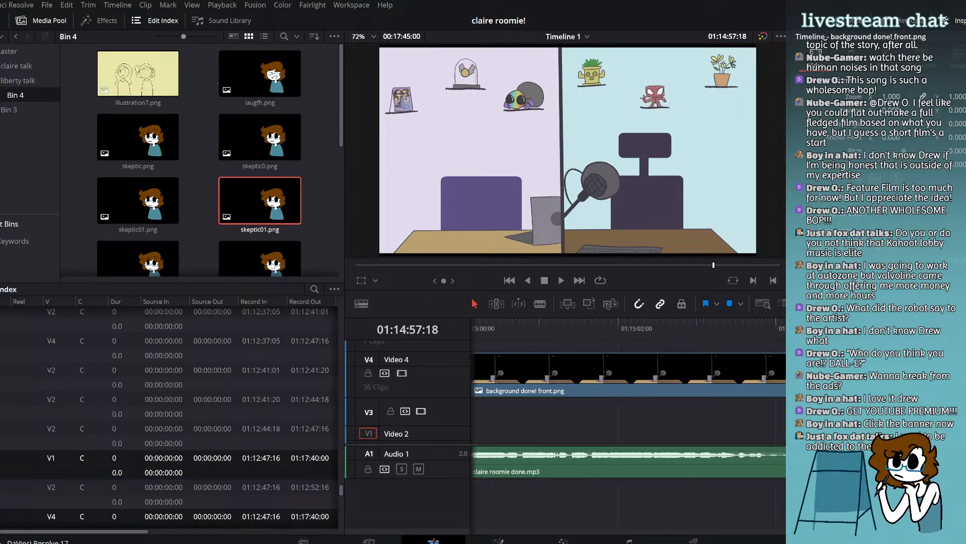
scroll(628, 398, "left", 3)
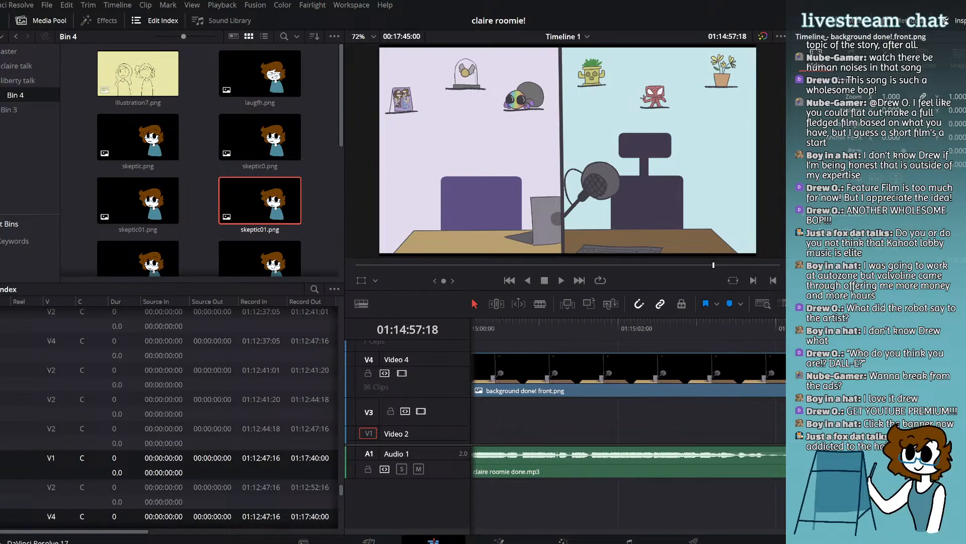
scroll(628, 398, "right", 2)
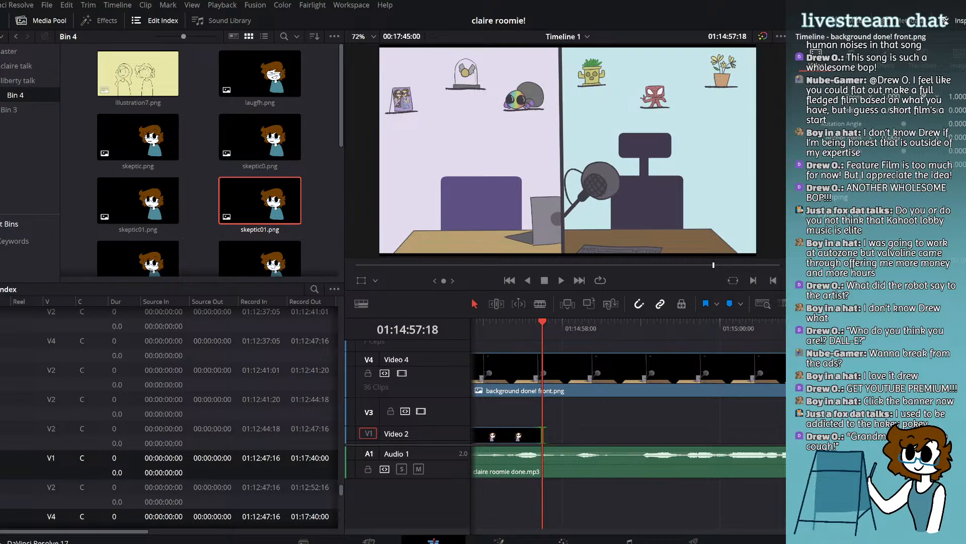
left_click(562, 280)
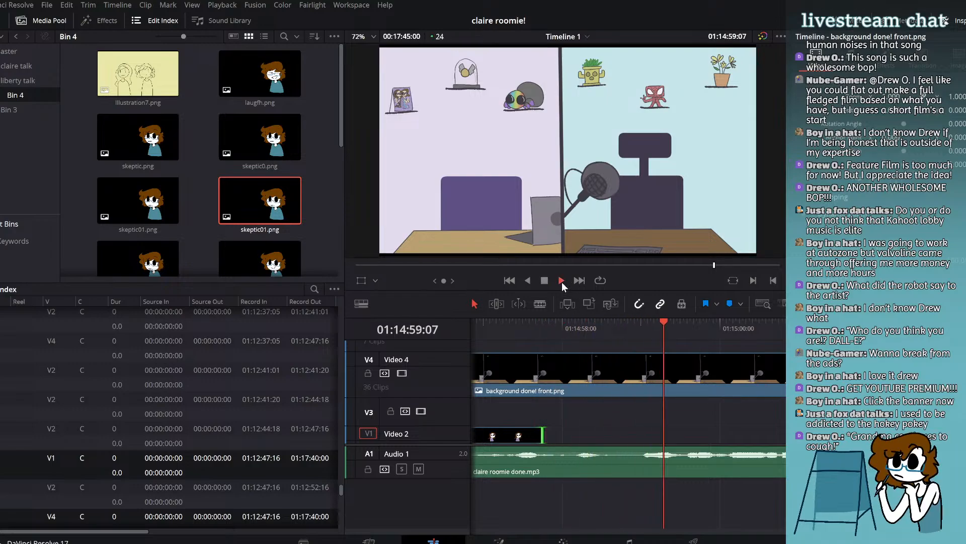
left_click(543, 280)
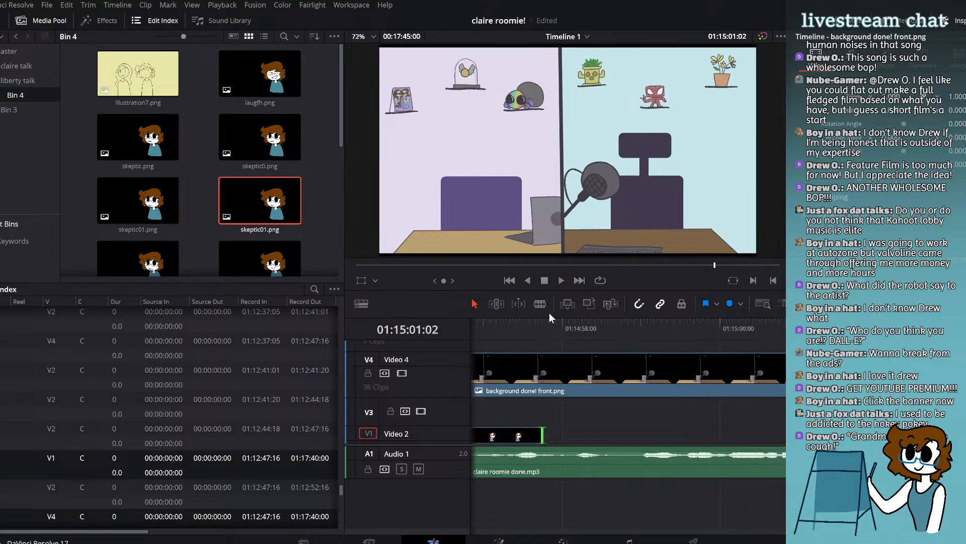
left_click(545, 334)
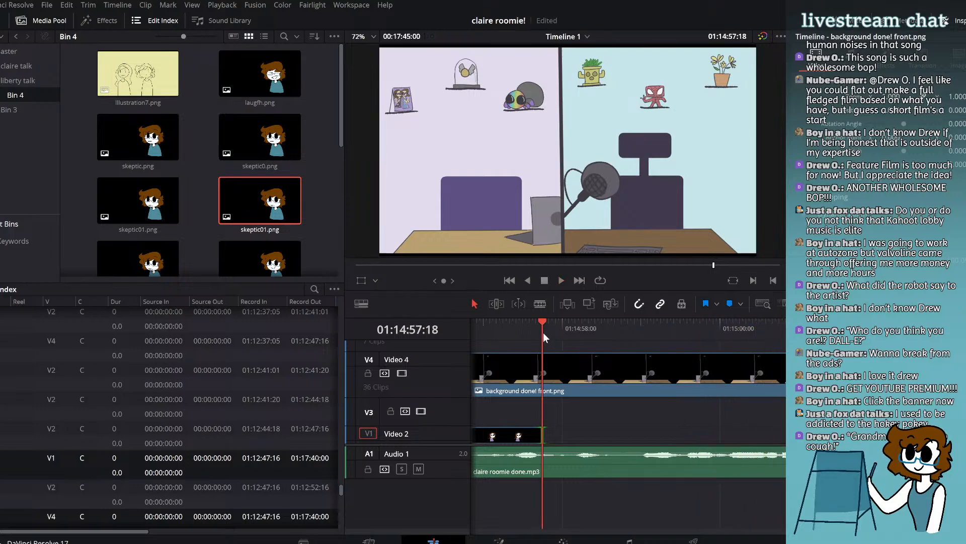
left_click(562, 281)
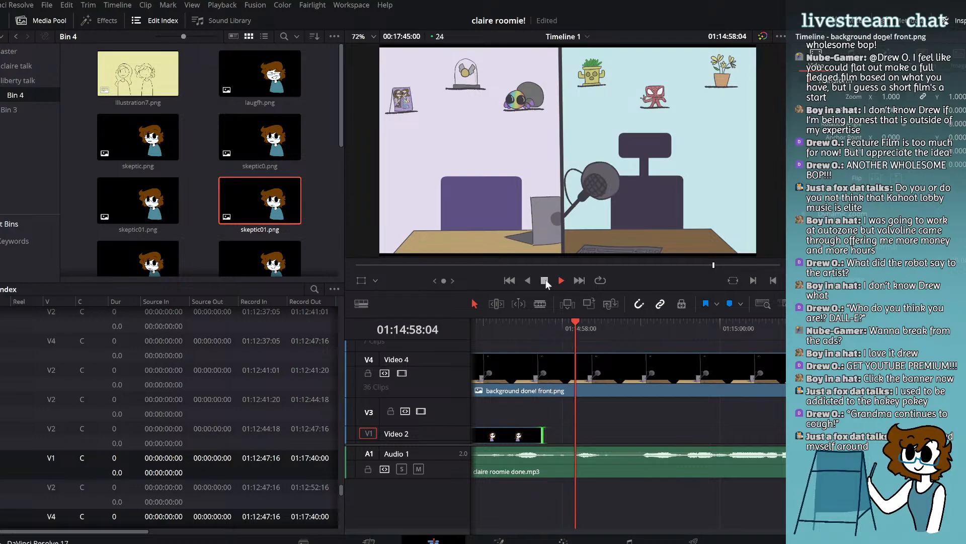
left_click(544, 281)
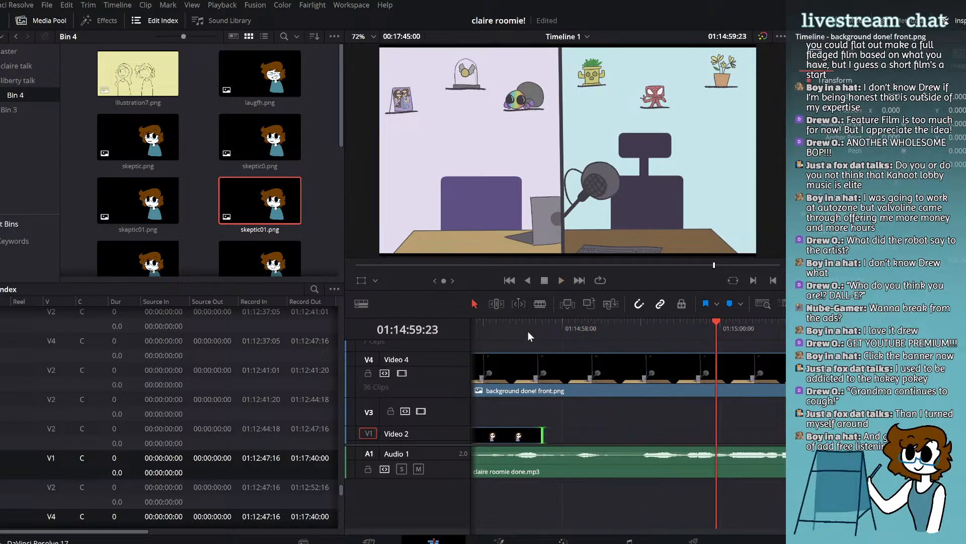
left_click_drag(523, 333, 635, 340)
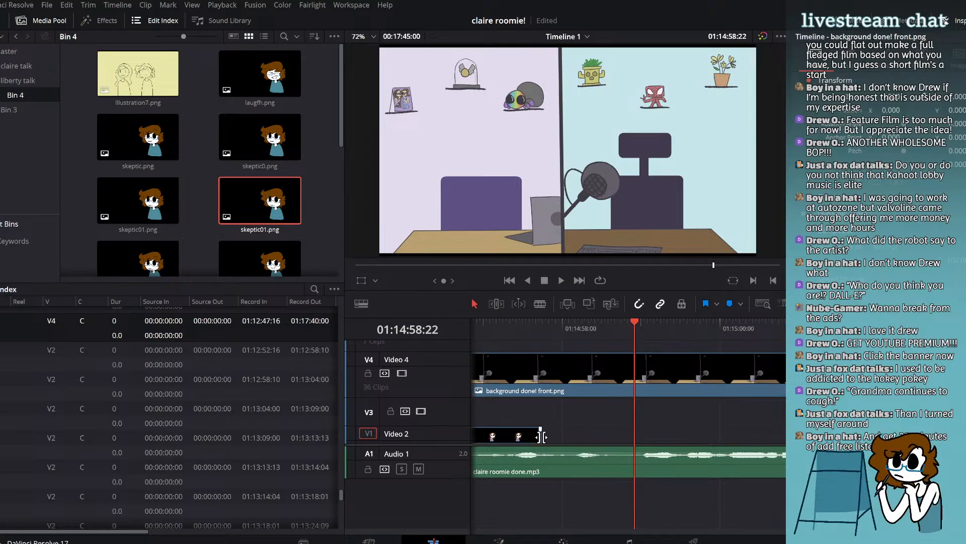
left_click_drag(543, 436, 633, 436)
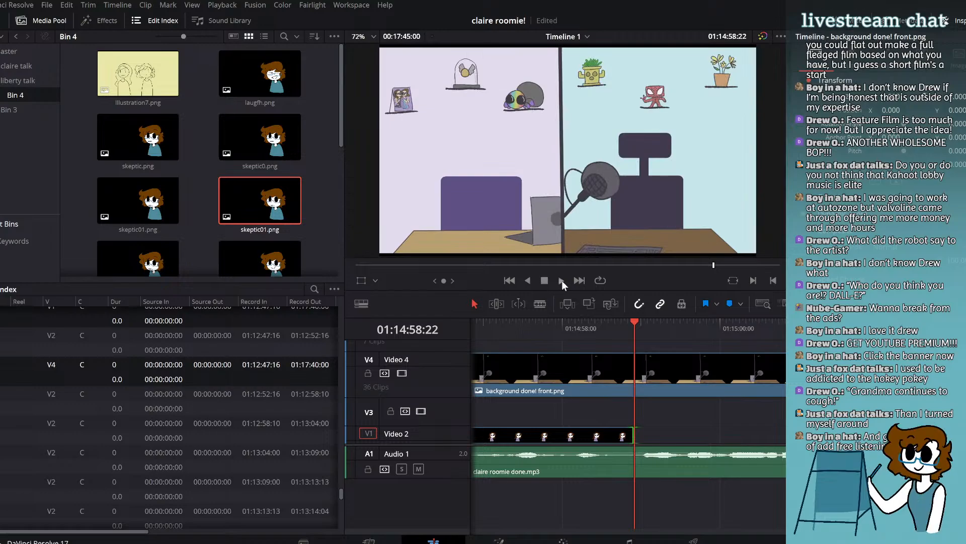
Step: Play to 01:15:00:13 and place talk lessssy.png from the claire talk bin on Video 2 at 01:14:58:22, directly after smile look.png
left_click(562, 280)
left_click(544, 280)
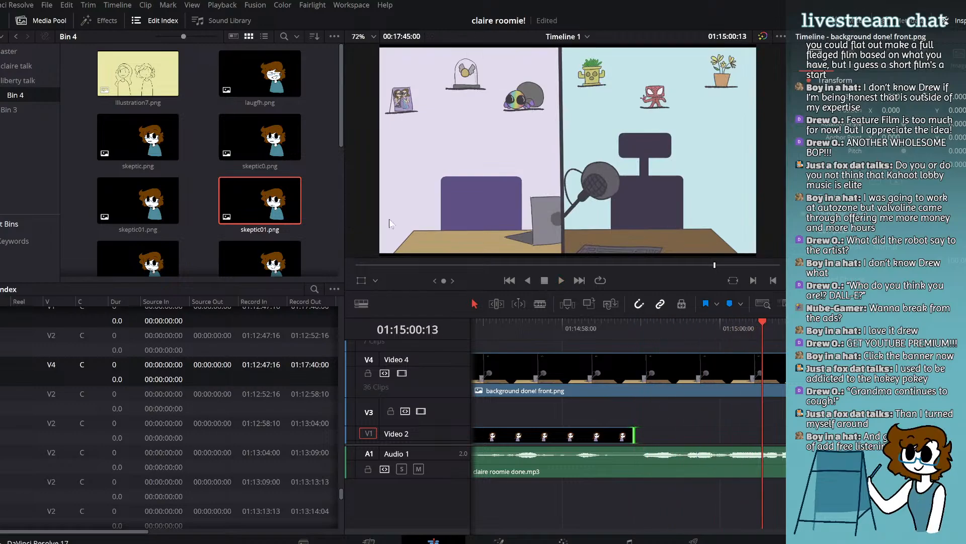
scroll(200, 166, "down", 5)
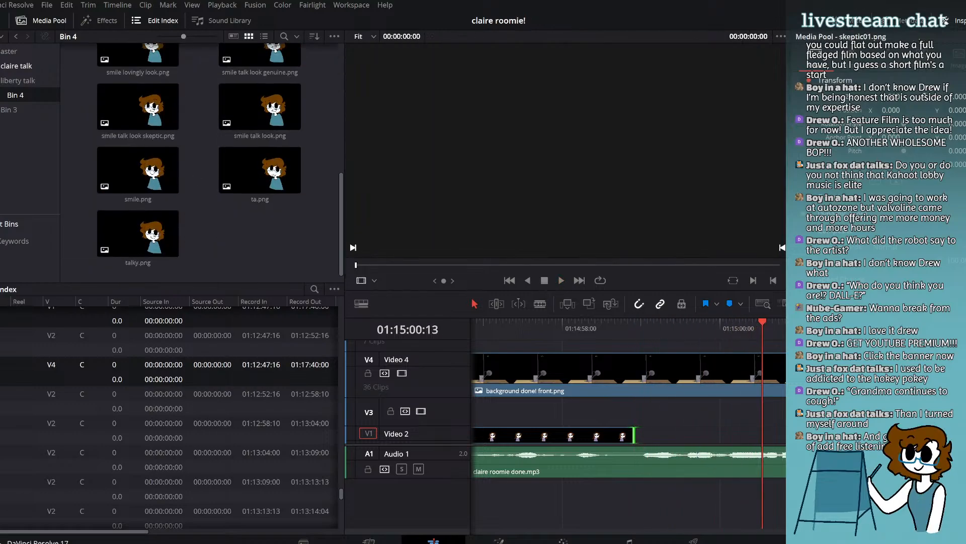
left_click(16, 66)
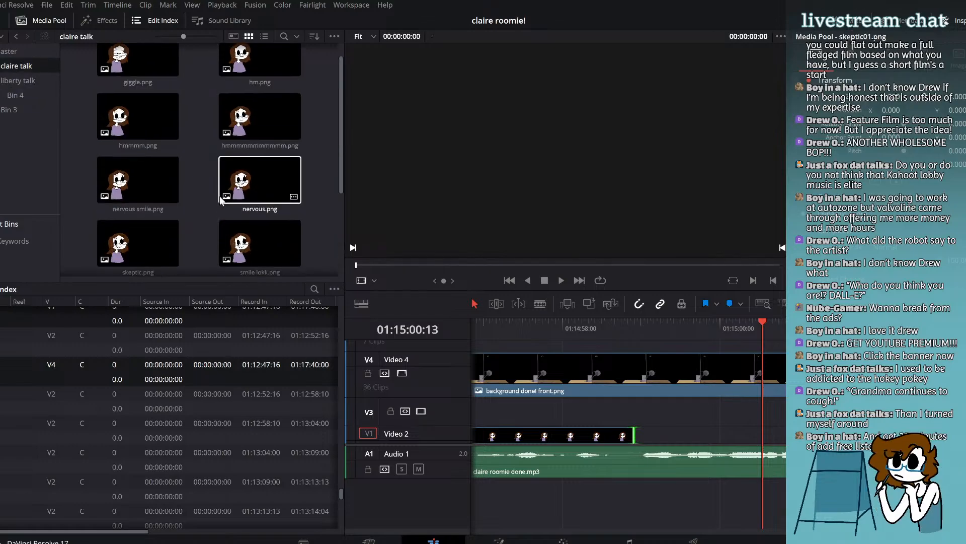
scroll(222, 194, "up", 4)
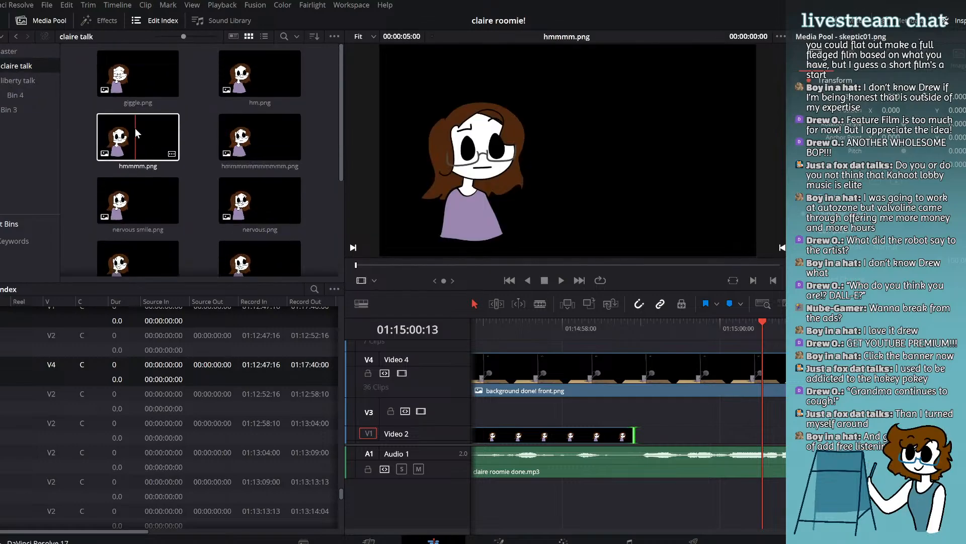
scroll(149, 212, "down", 3)
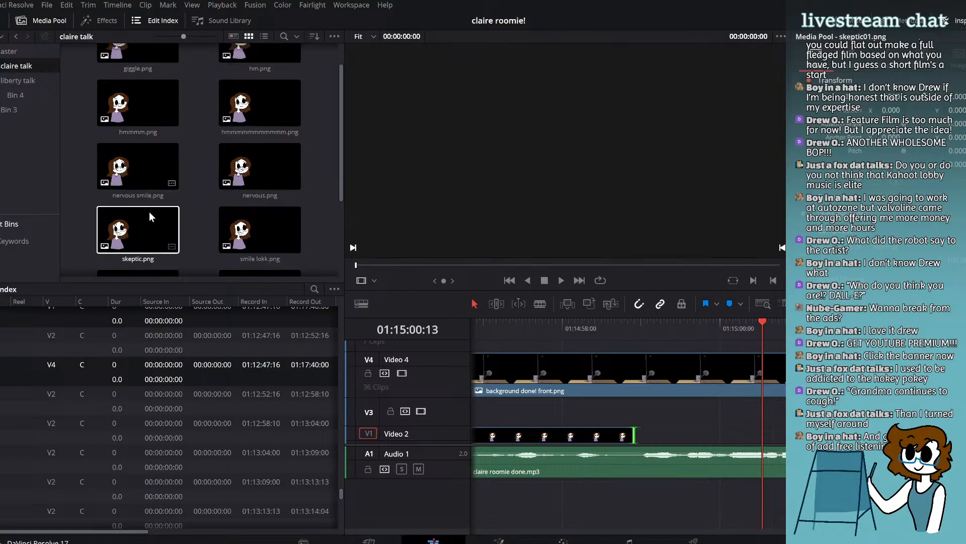
scroll(145, 156, "down", 1)
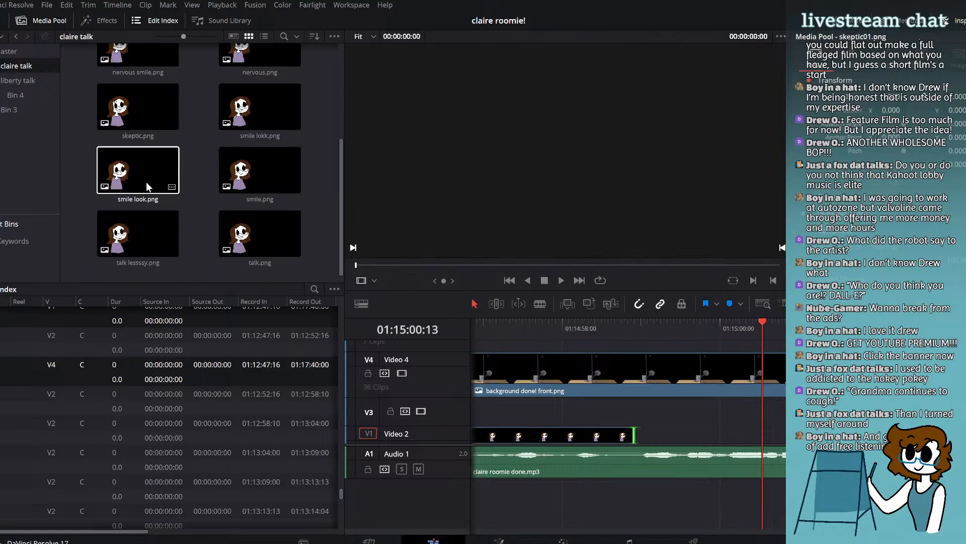
left_click_drag(156, 231, 649, 437)
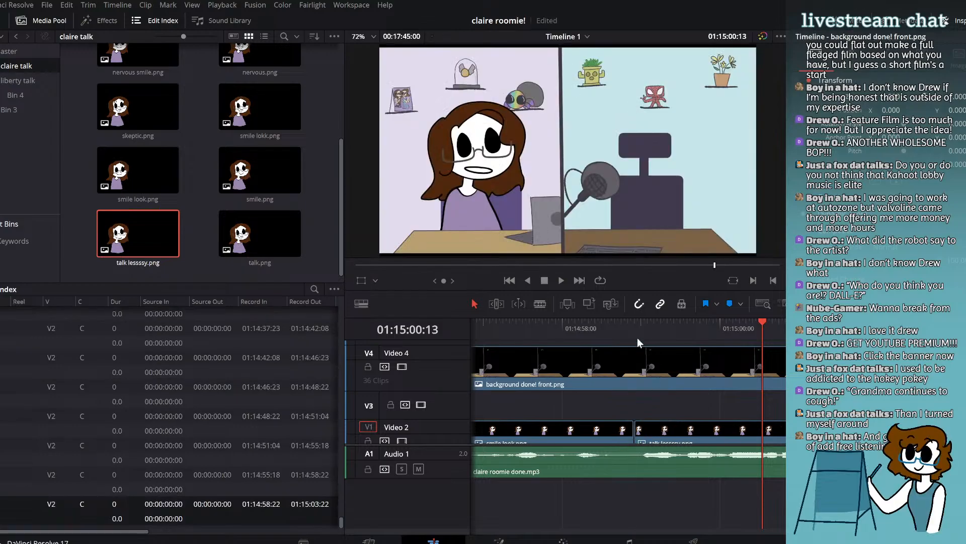
Step: Replay the audio up to 01:15:01:07 and place skeptic.png from the claire talk bin on Video 2 at 01:15:00:18, over the end of talk lessssy.png
left_click(635, 328)
left_click(560, 277)
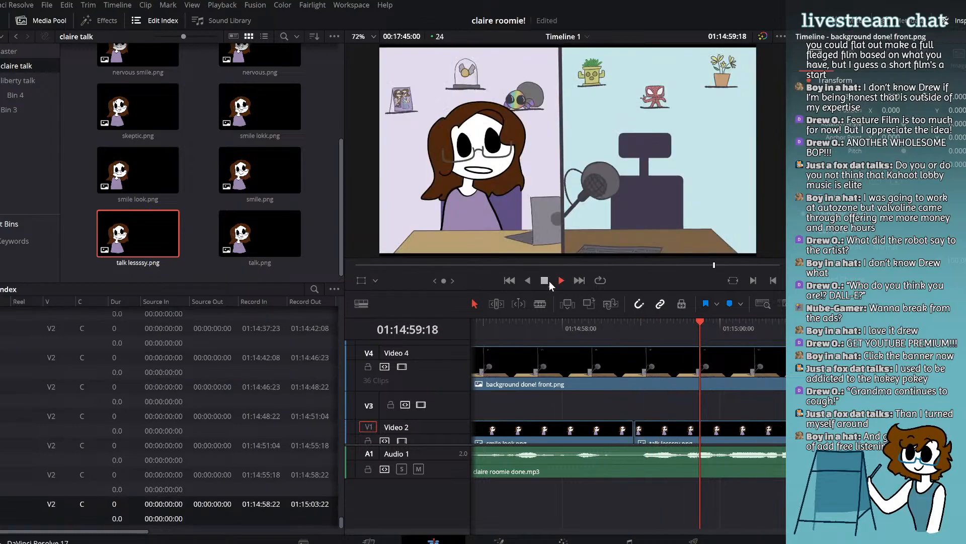
left_click(545, 280)
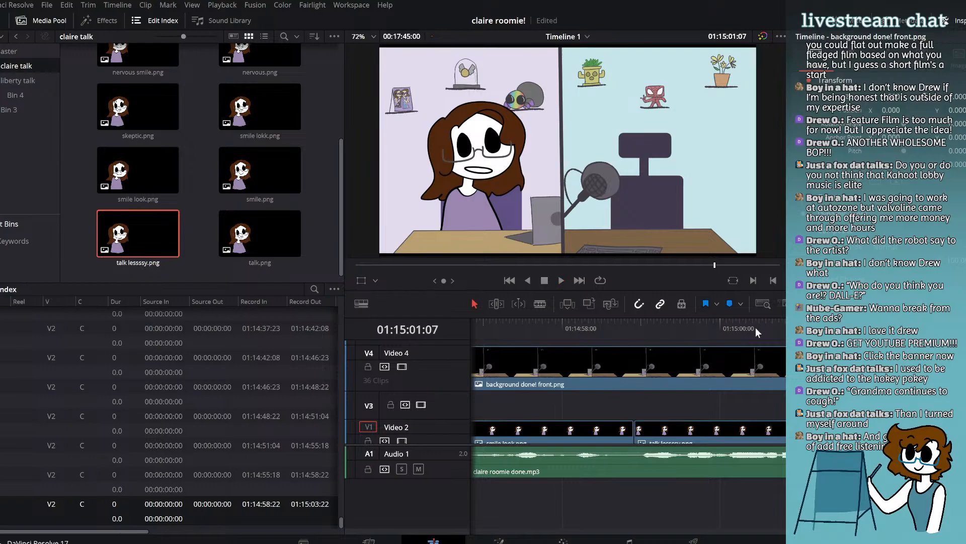
left_click(780, 328)
double_click(176, 253)
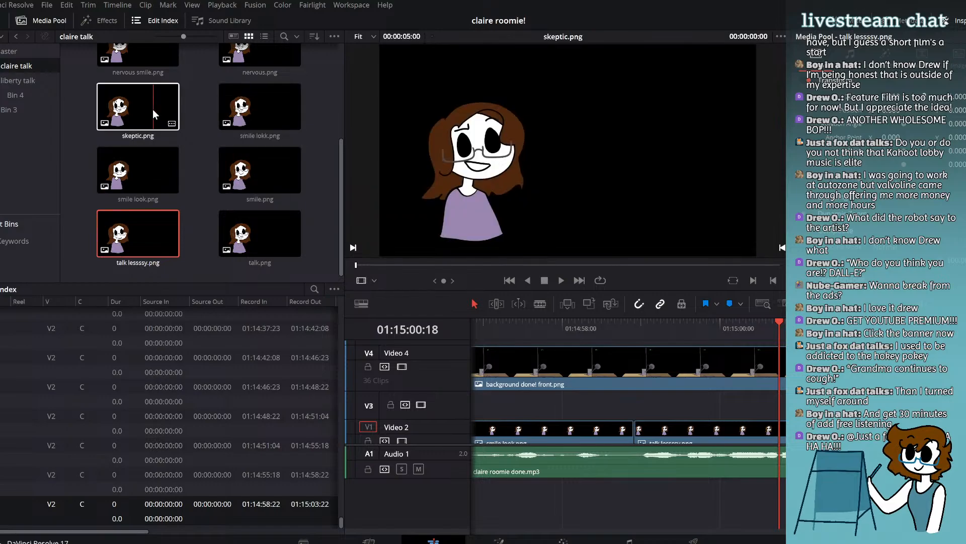
left_click_drag(152, 110, 779, 438)
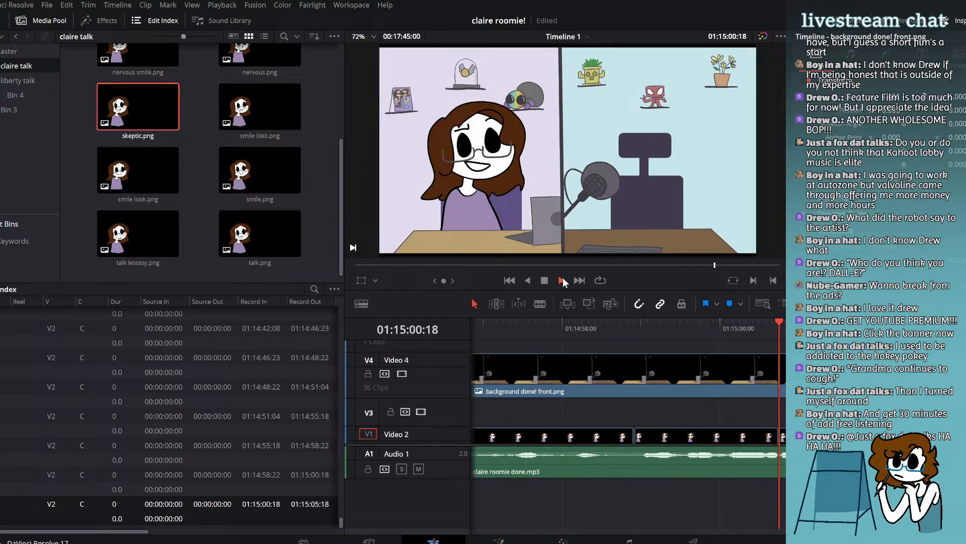
Step: Play the timeline from 01:15:00:18 to 01:15:04:05 to check skeptic.png against the audio
left_click(563, 280)
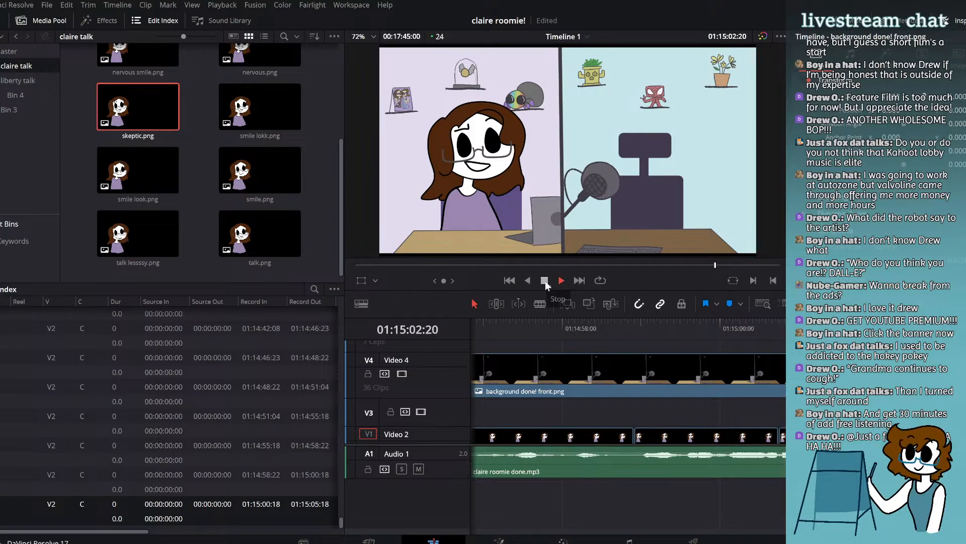
left_click(545, 280)
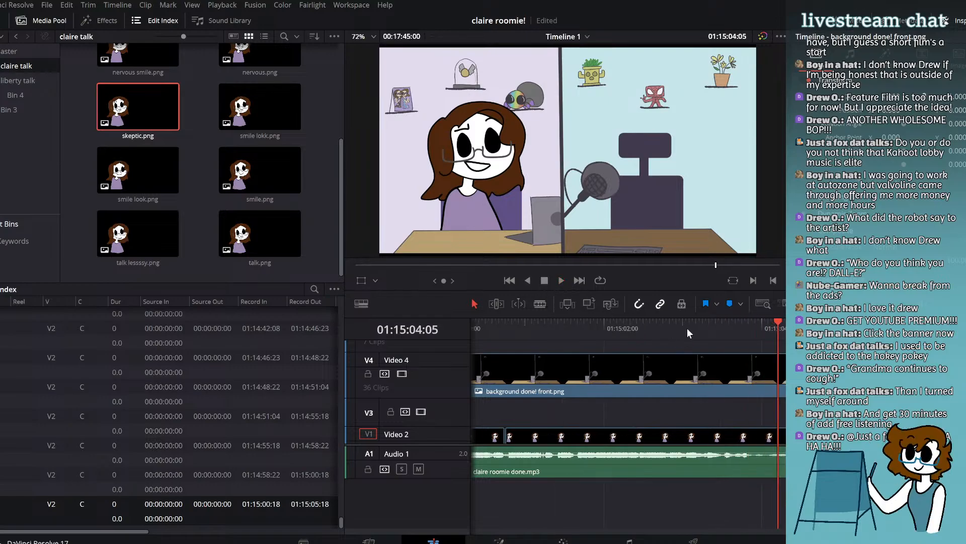
Step: Place giggle.png from the claire talk bin on the Video 2 track at 01:15:02:19
left_click_drag(687, 332, 665, 334)
left_click(153, 148)
scroll(156, 151, "up", 4)
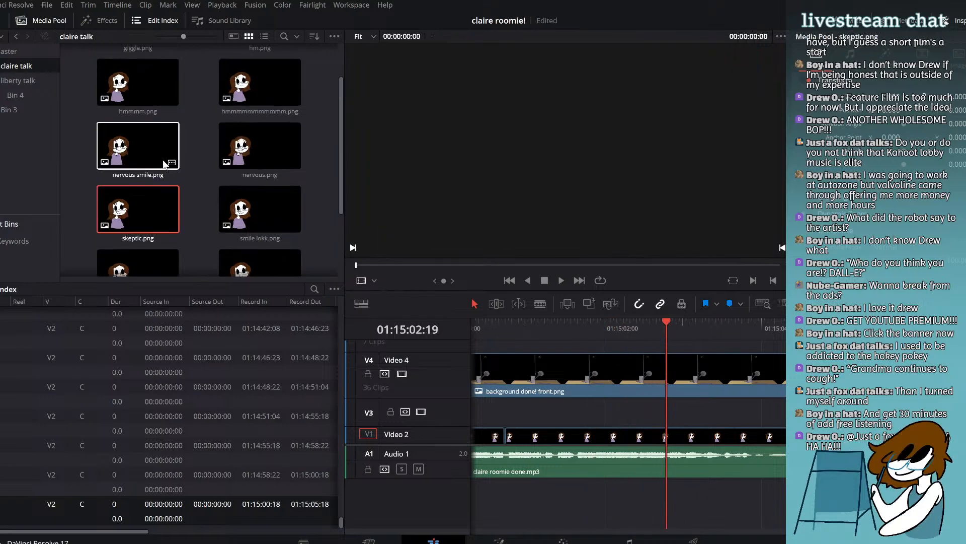
scroll(162, 159, "up", 2)
left_click_drag(146, 85, 668, 430)
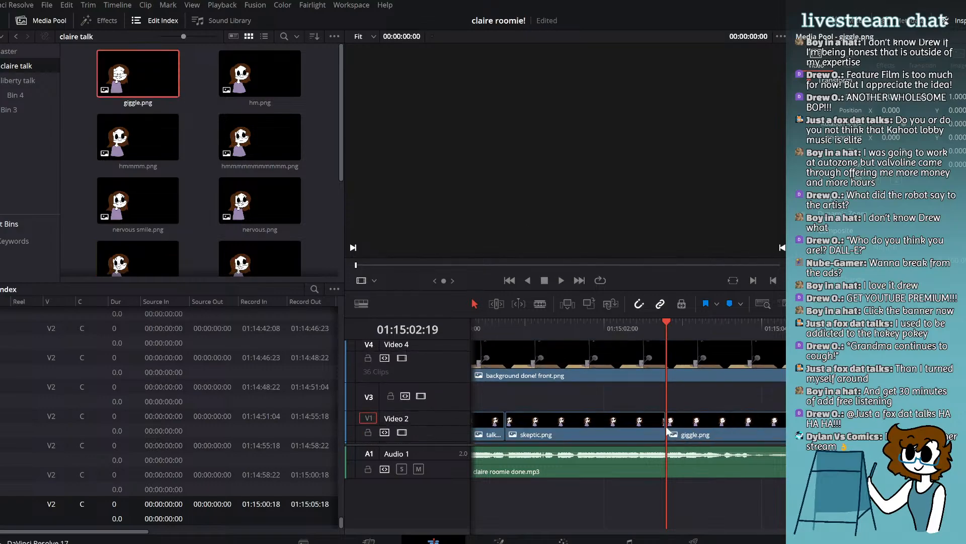
Step: Play on to 01:15:05:06, preview the character poses, and place nervous smile.png there on the Video 2 track
left_click(561, 281)
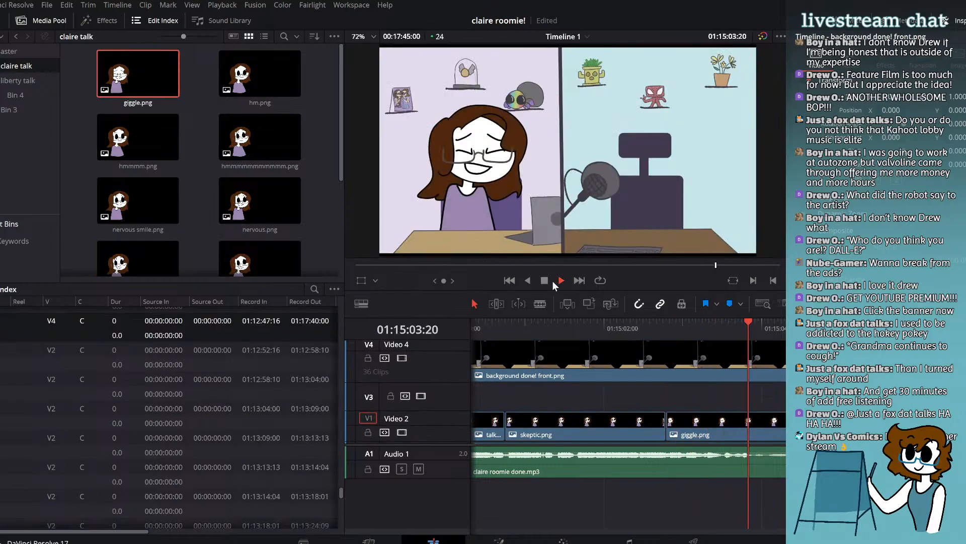
left_click(549, 280)
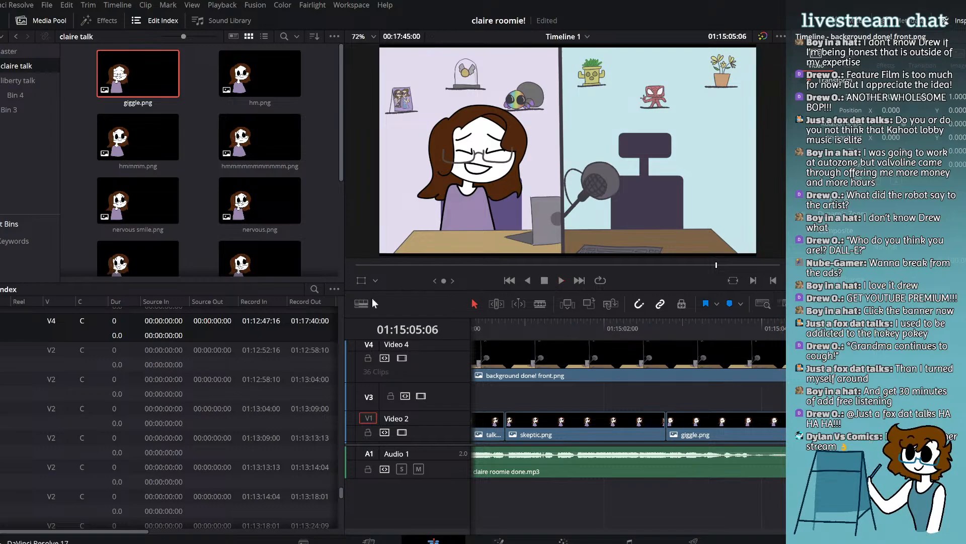
scroll(257, 201, "down", 5)
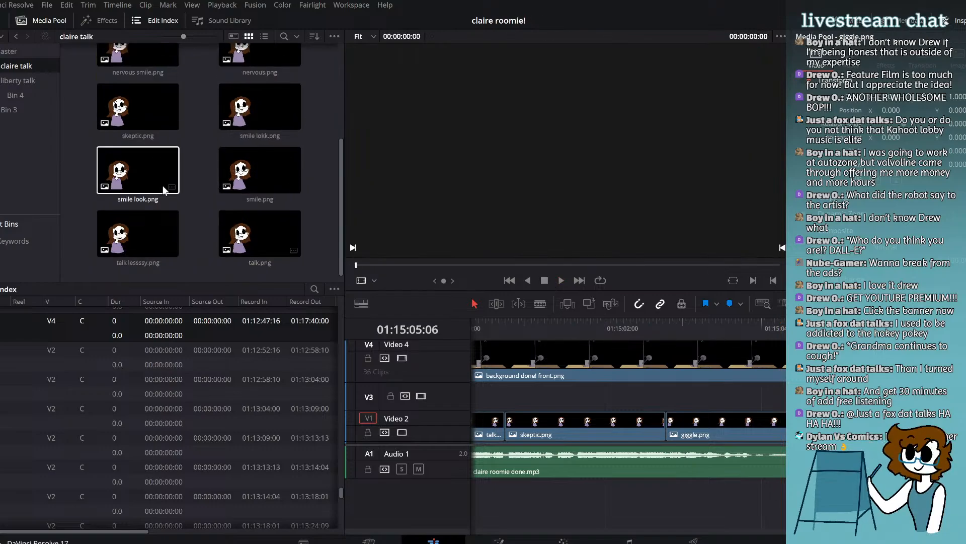
left_click(222, 181)
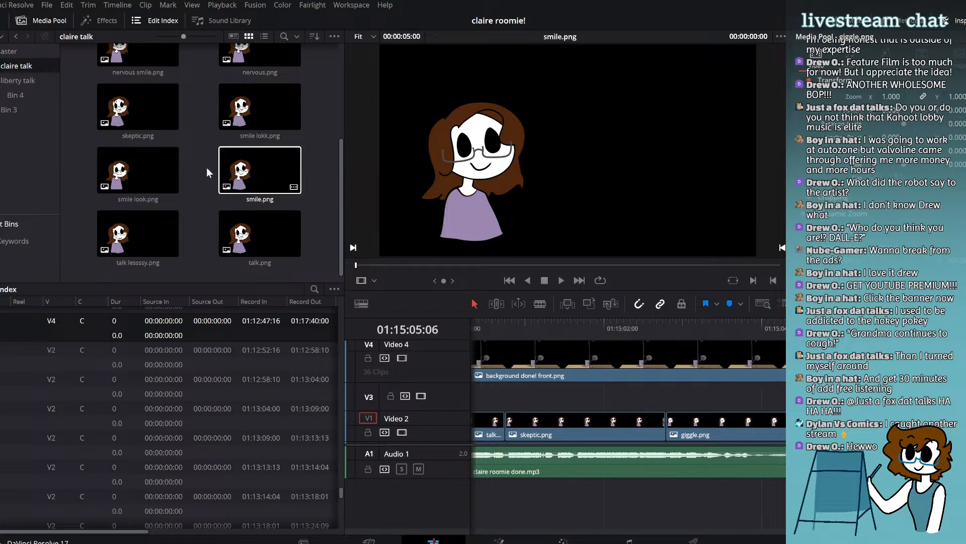
left_click(154, 123)
scroll(146, 131, "up", 1)
left_click(267, 121)
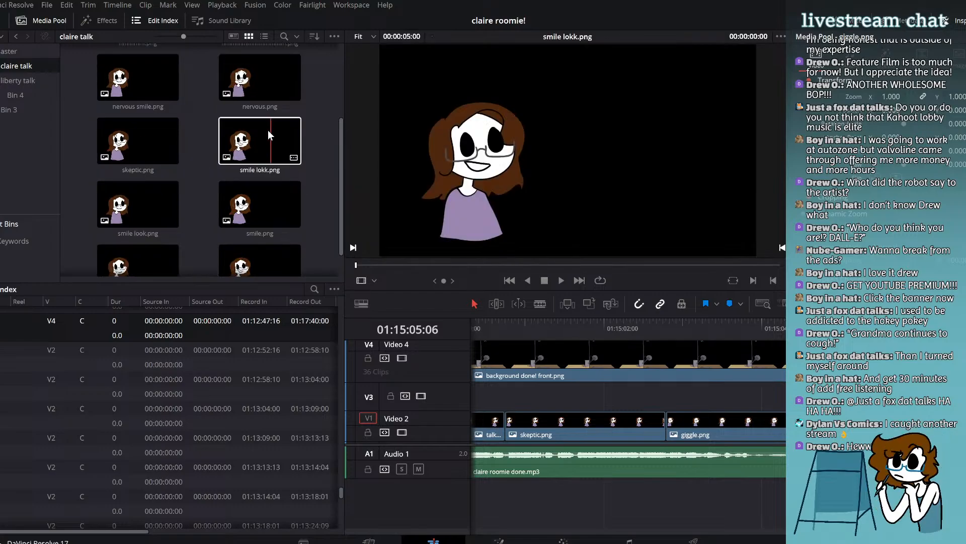
left_click(224, 198)
scroll(160, 206, "down", 1)
left_click(134, 234)
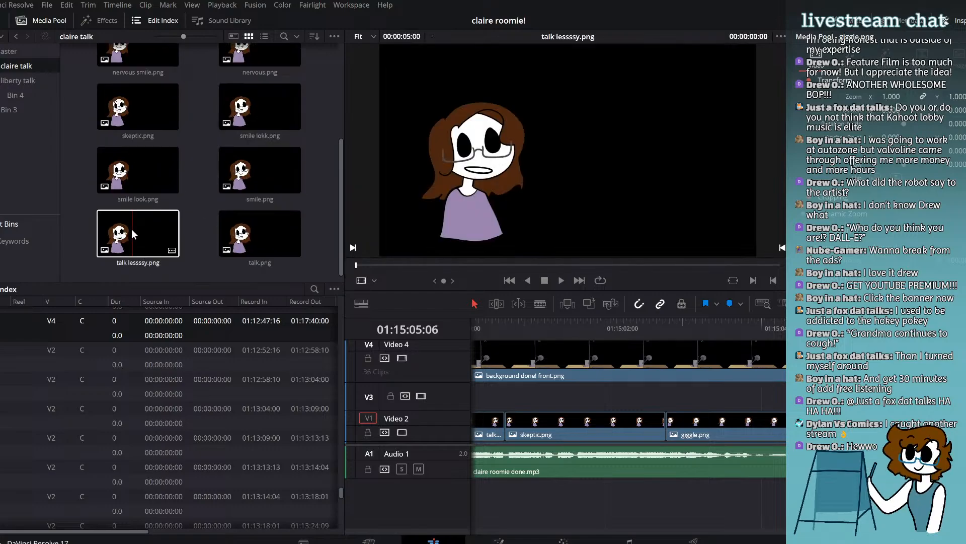
left_click(293, 235)
scroll(284, 232, "up", 2)
left_click(285, 229)
left_click(130, 209)
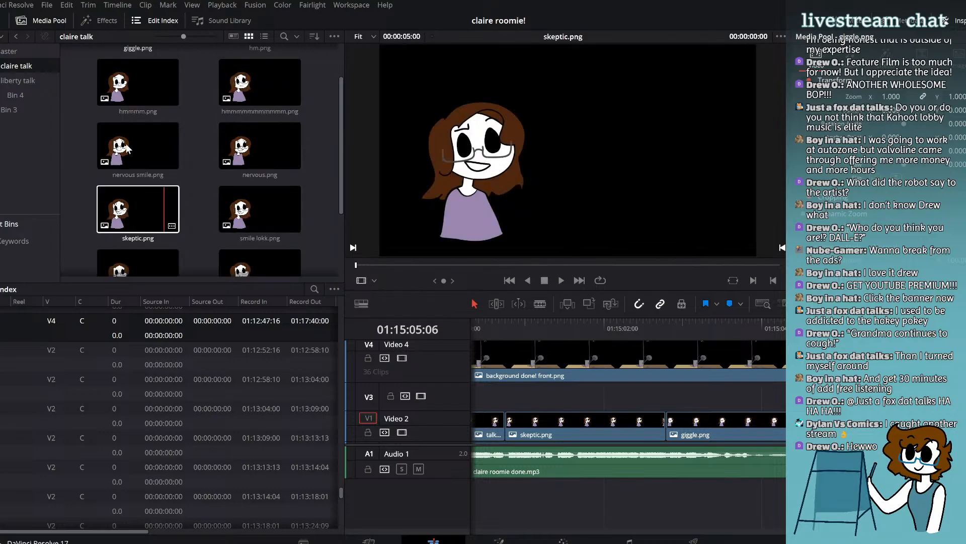
left_click(126, 148)
left_click_drag(127, 148, 627, 342)
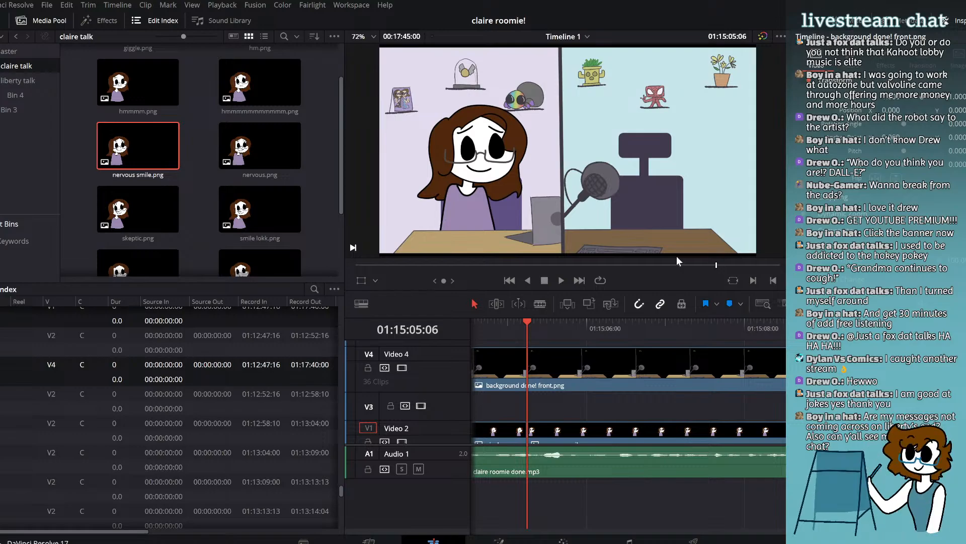
Step: Add giggle.png to the Video 2 track near 01:15:08:14 and save the project
left_click(561, 280)
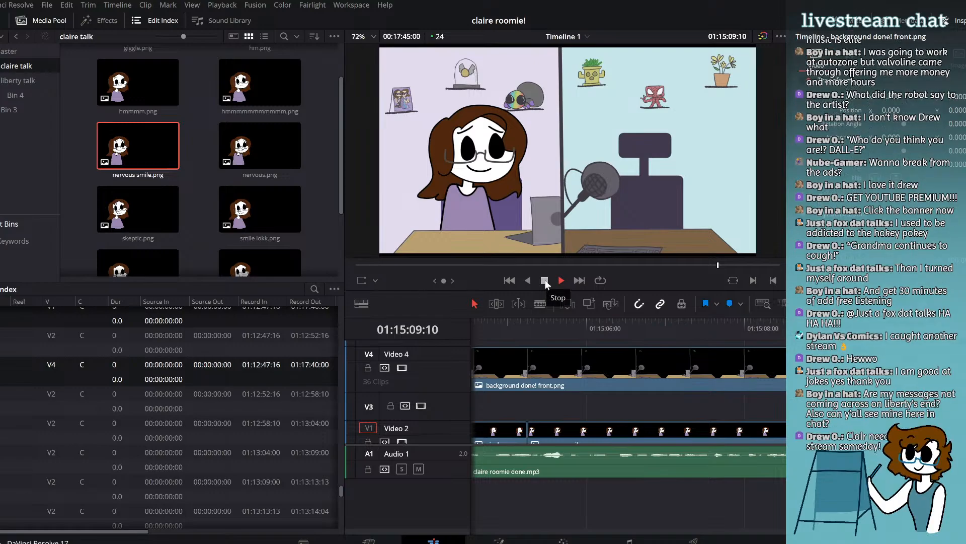
left_click(545, 280)
left_click_drag(773, 332, 791, 333)
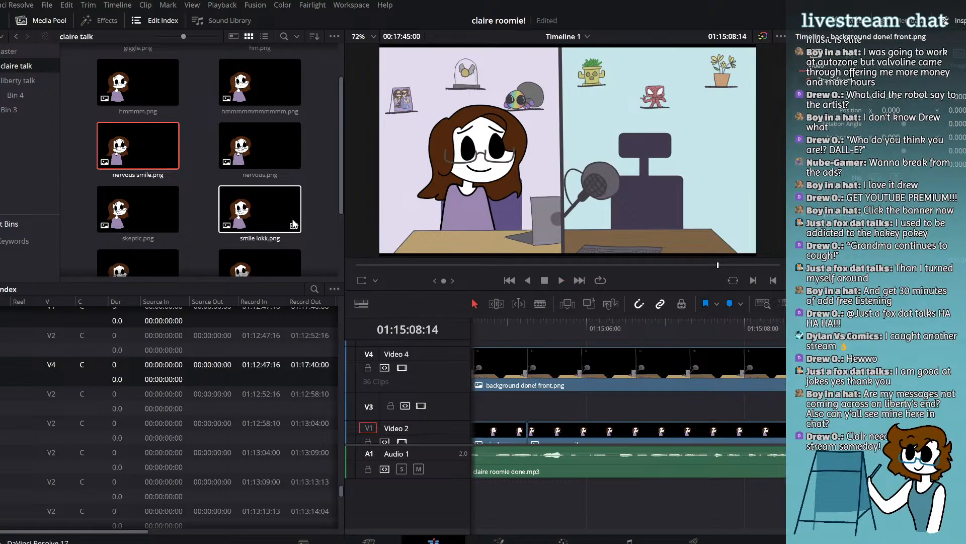
scroll(273, 204, "down", 2)
left_click(273, 201)
scroll(188, 183, "up", 3)
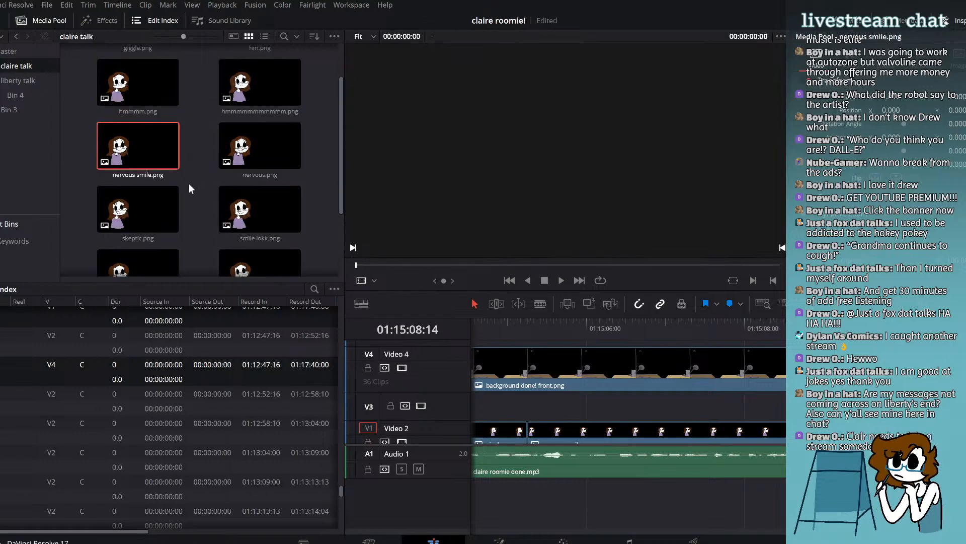
left_click(238, 212)
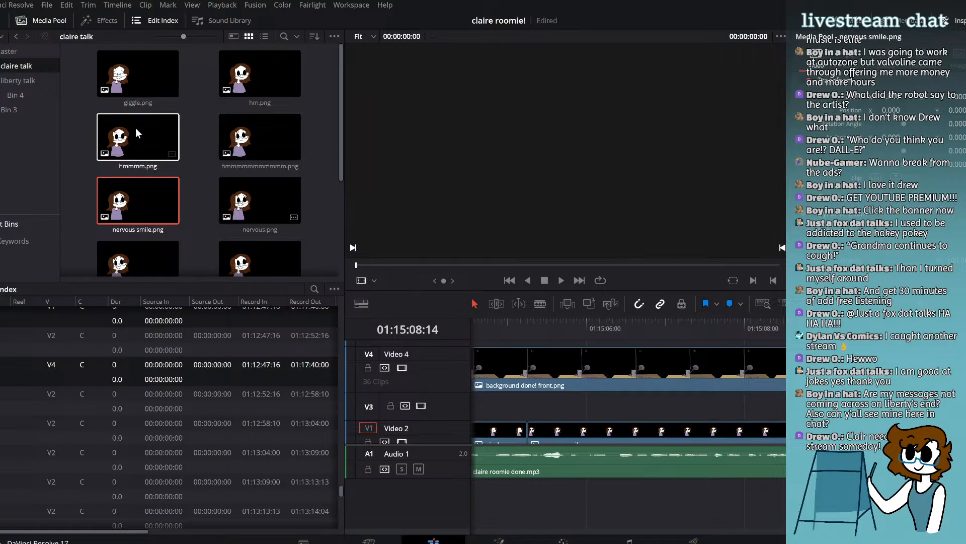
left_click(137, 83)
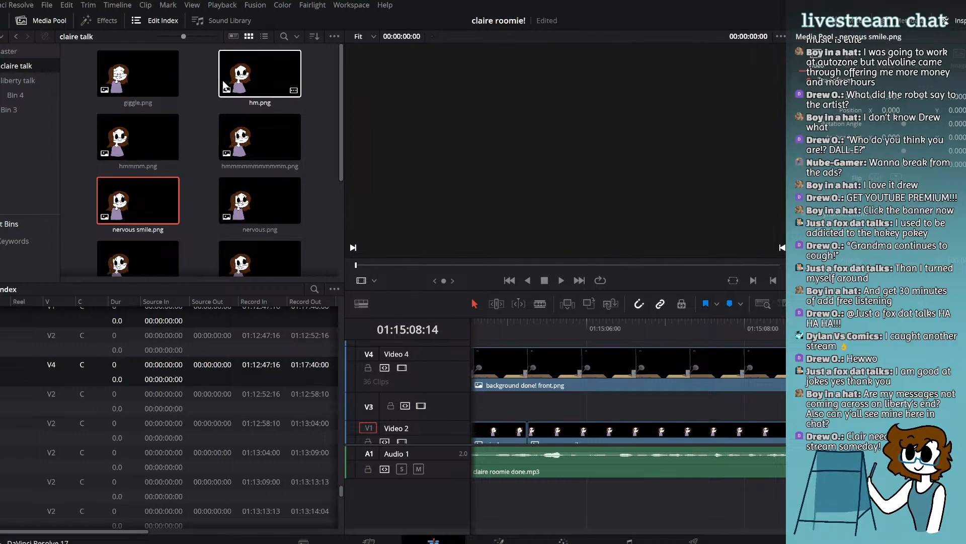
left_click_drag(147, 84, 757, 409)
left_click(757, 409)
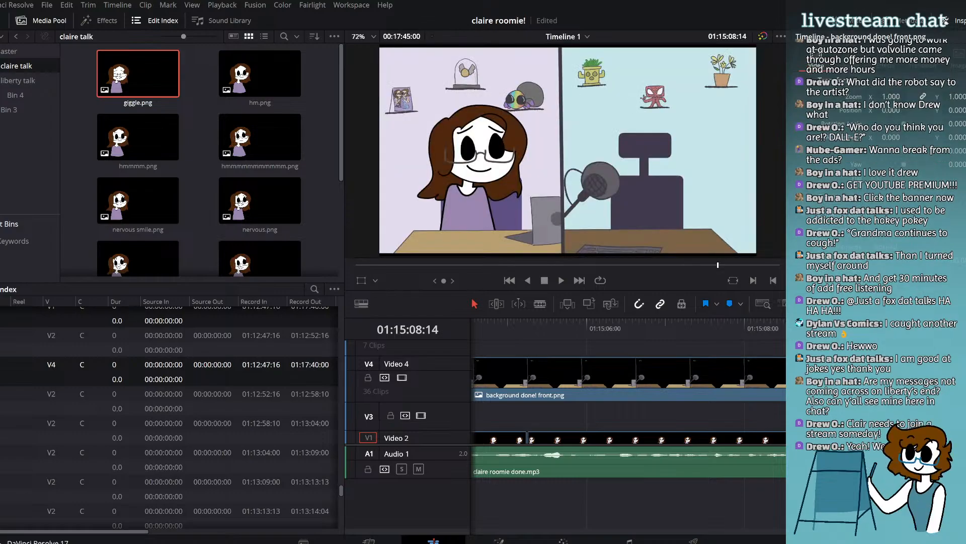
key("ctrl+s")
Step: Align the start of the newly added giggle.png clip on Video 2 with the playhead at 01:15:08:14
left_click(811, 437)
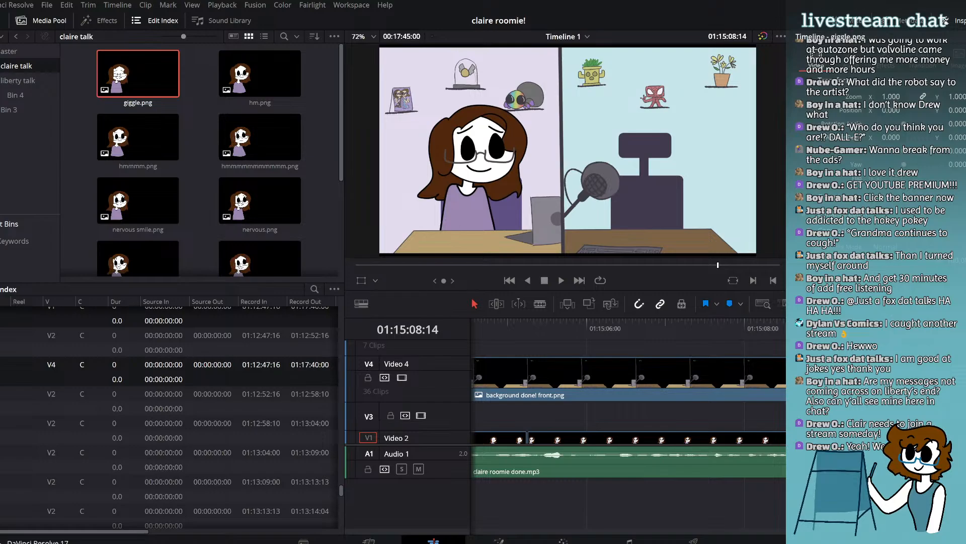
left_click_drag(810, 436, 791, 437)
scroll(647, 391, "down", 2)
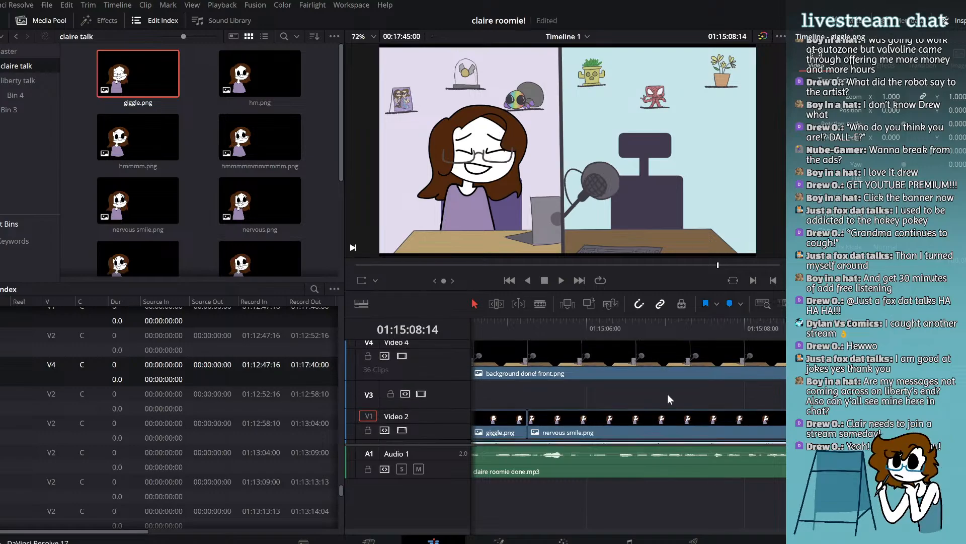
scroll(667, 393, "up", 1)
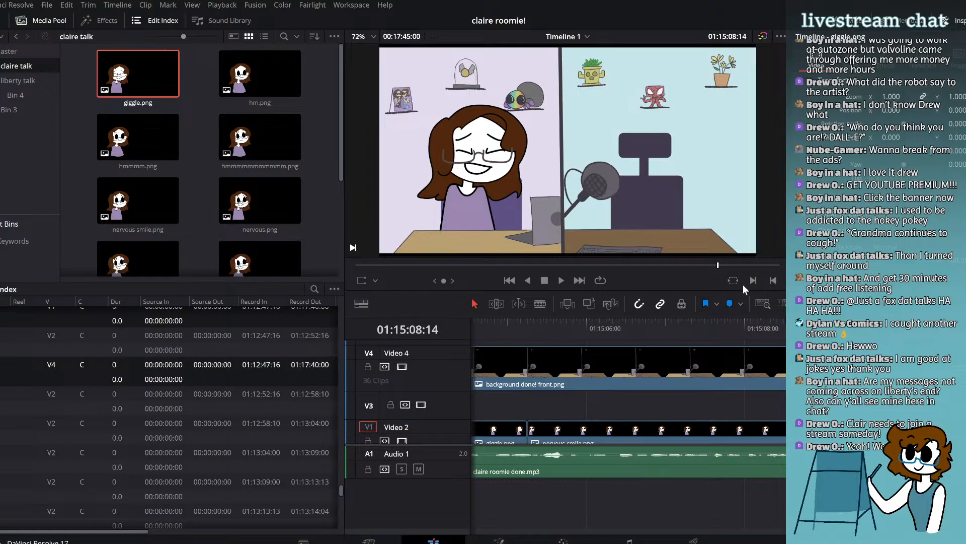
Step: Play on, set the playhead to 01:15:10:03, and place skeptic.png there on the Video 2 track
left_click(560, 283)
left_click(545, 280)
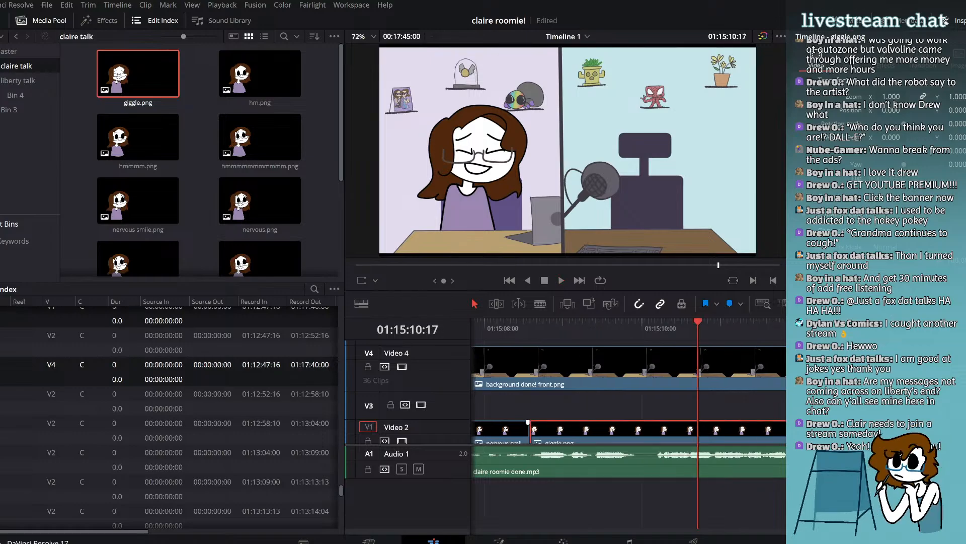
left_click_drag(650, 329, 652, 329)
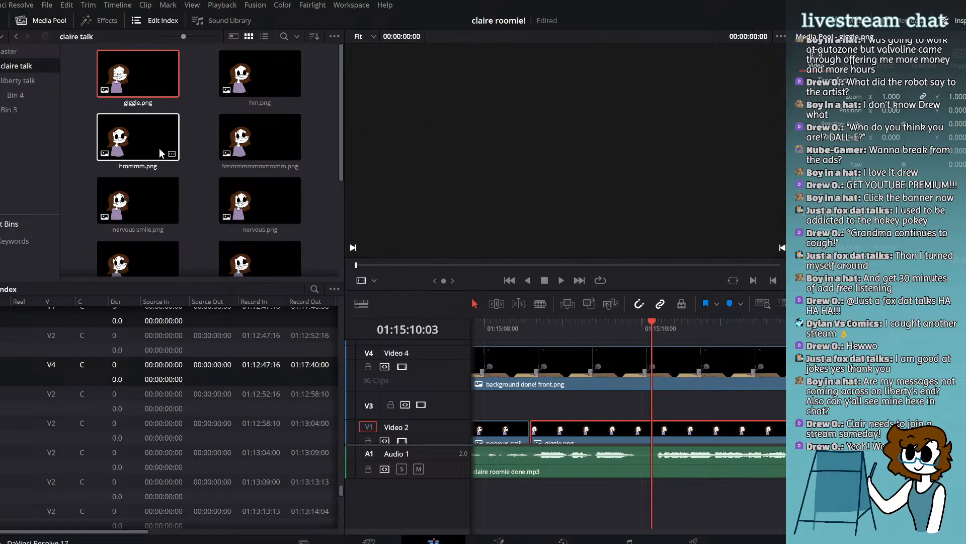
scroll(123, 140, "down", 2)
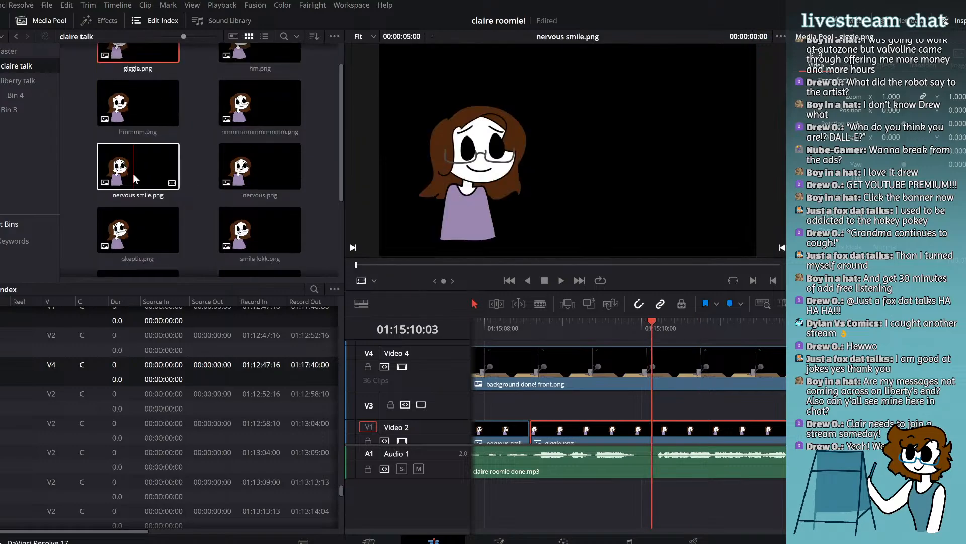
left_click_drag(134, 201, 666, 443)
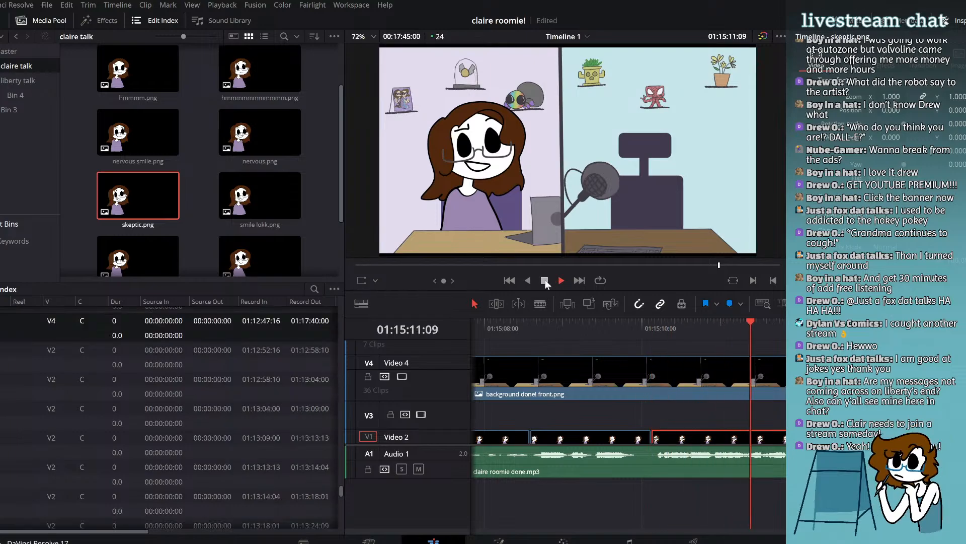
Step: Set the playhead frame by frame to 01:15:12:17 and place smile.png there on the Video 2 track
left_click(545, 281)
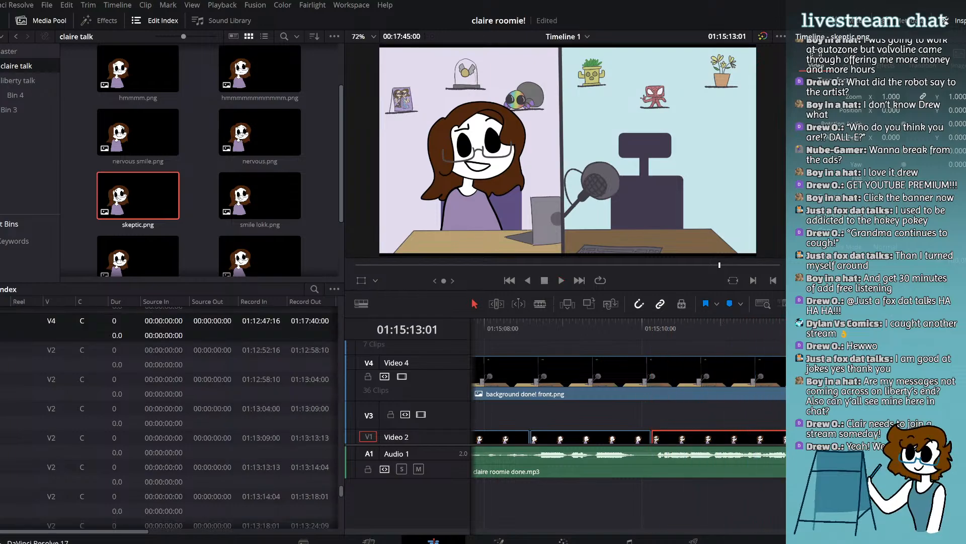
key("Left")
key("Left")
key("Left")
key("Left")
key("Left")
key("Left")
key("Left")
key("Left")
key("Left")
key("Right")
left_click(130, 259)
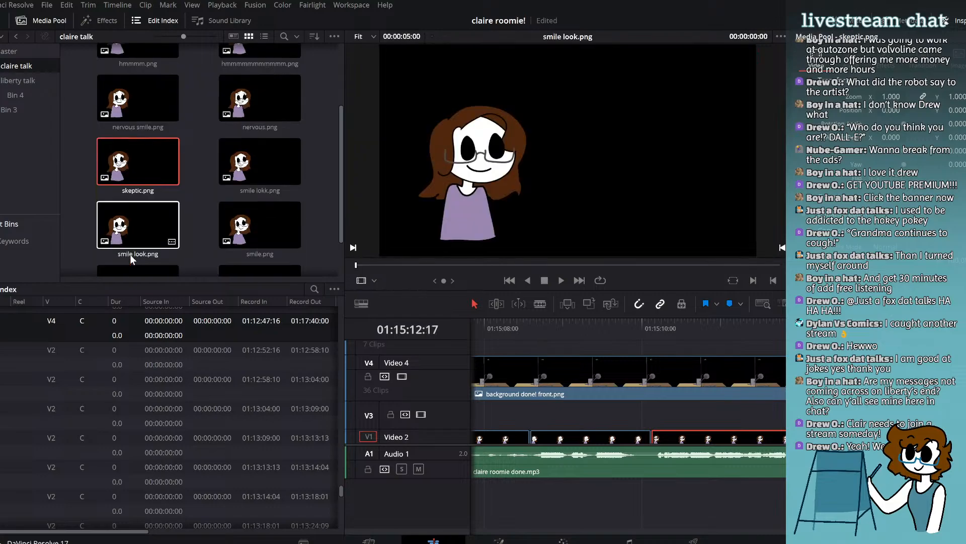
scroll(166, 232, "down", 1)
left_click(258, 174)
left_click_drag(258, 175, 726, 338)
scroll(629, 392, "down", 1)
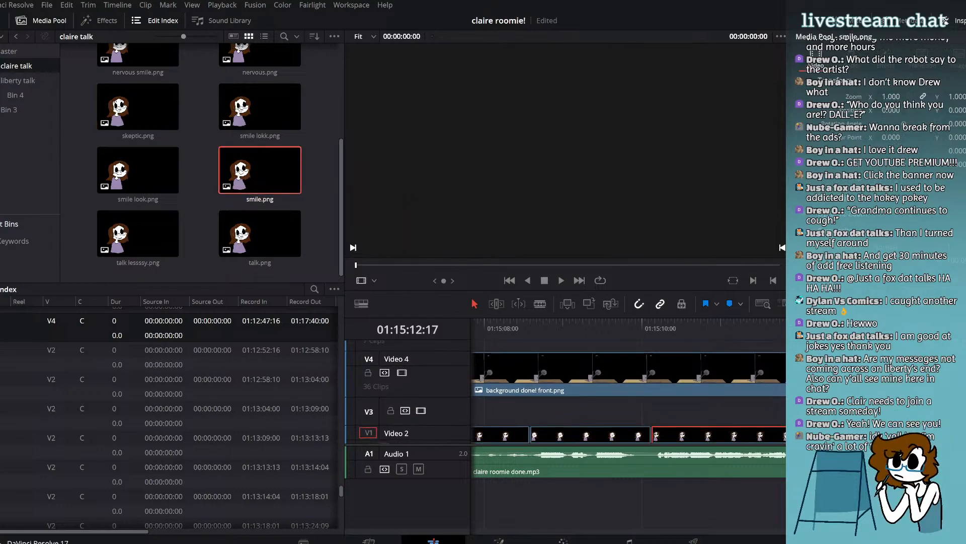
left_click(756, 422)
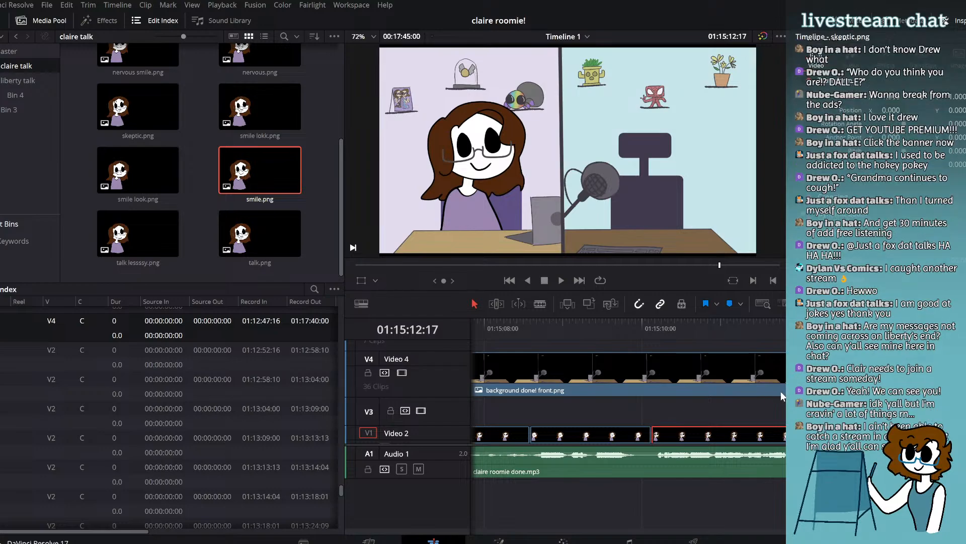
scroll(781, 391, "down", 1)
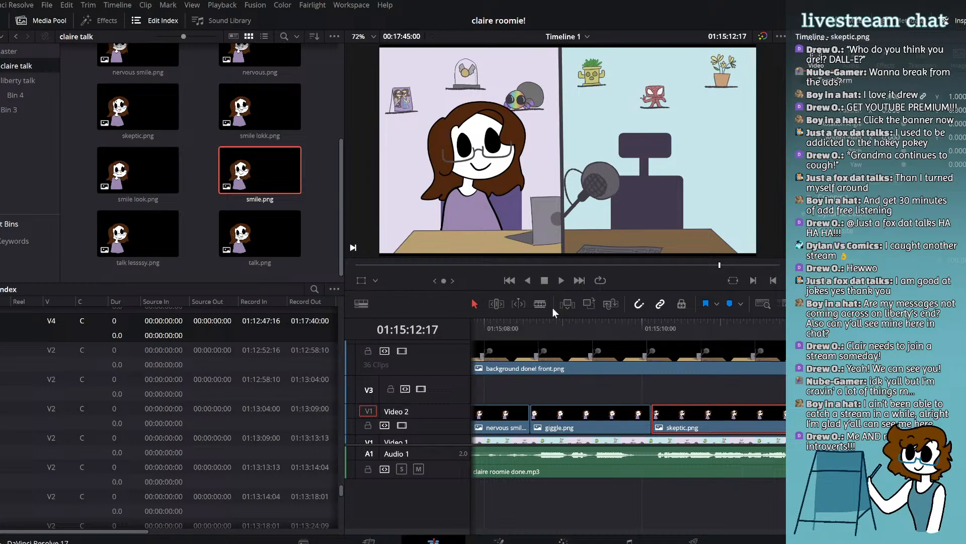
Step: Play on, set the playhead to 01:15:16:13, and place nervous smile.png there on the Video 2 track
left_click(562, 281)
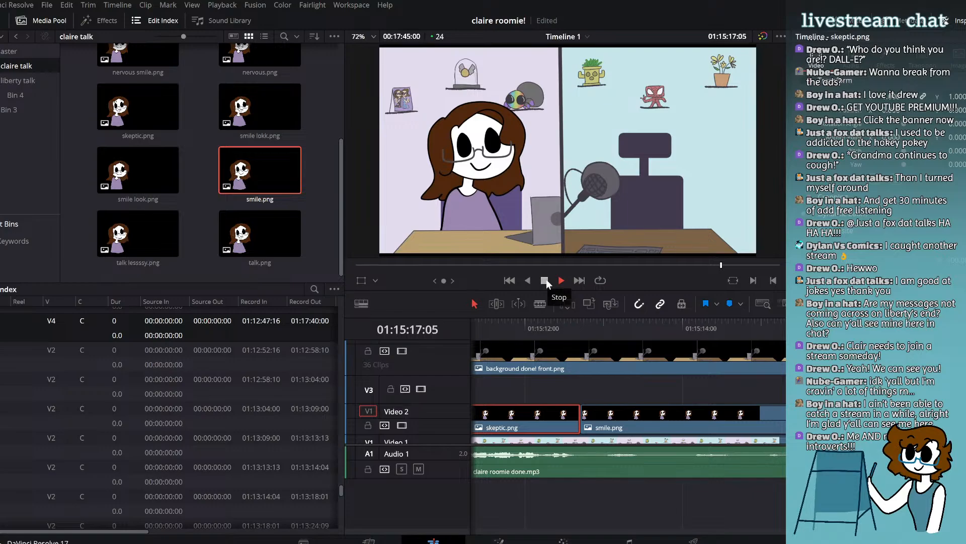
left_click(545, 279)
left_click_drag(870, 327, 883, 328)
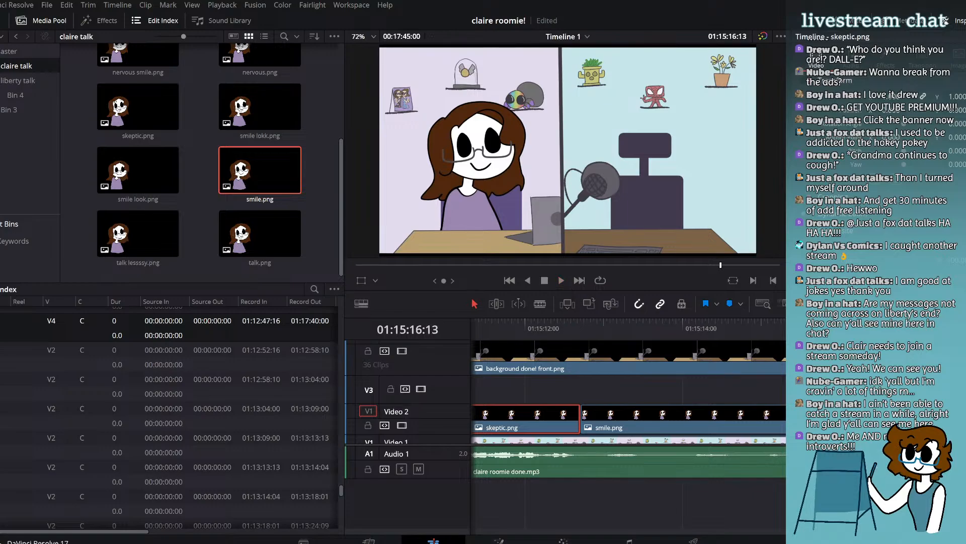
scroll(151, 146, "up", 3)
scroll(112, 121, "up", 1)
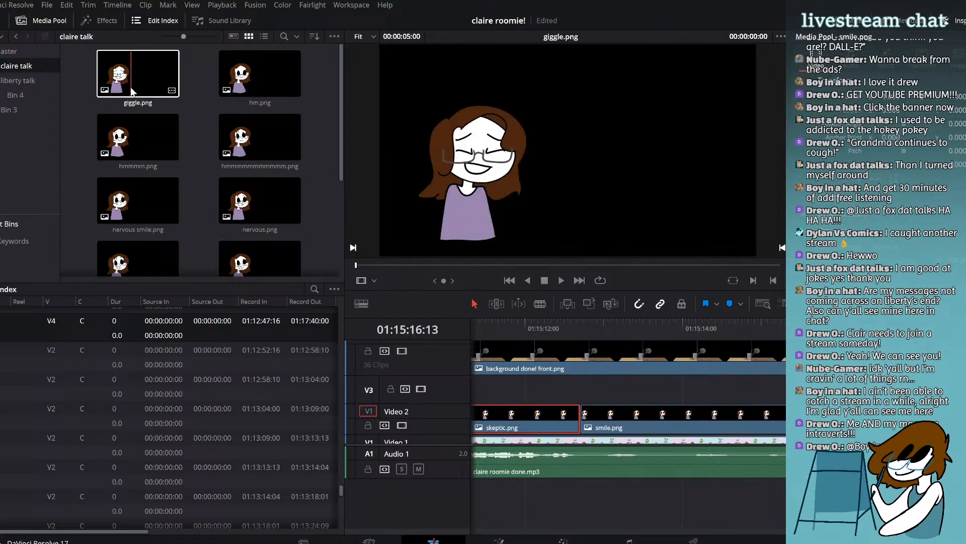
left_click_drag(114, 209, 679, 338)
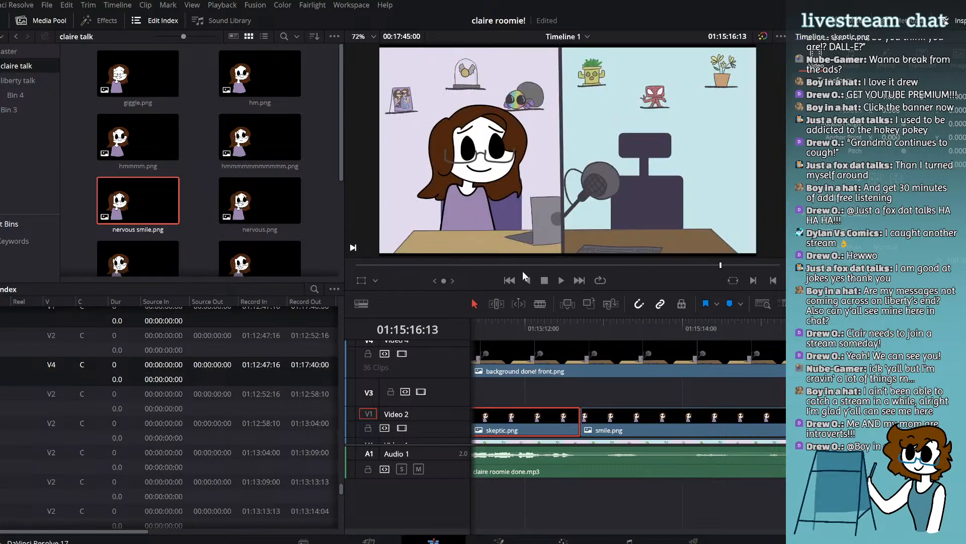
Step: Play on to 01:15:17:12, place hm.png there on the Video 2 track, and resume playback
left_click(561, 280)
left_click(544, 281)
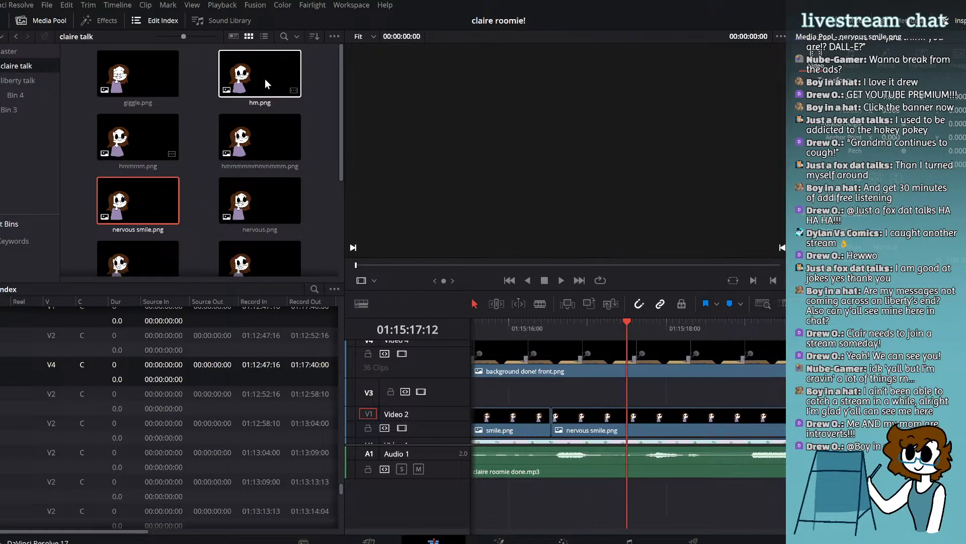
left_click_drag(265, 77, 628, 428)
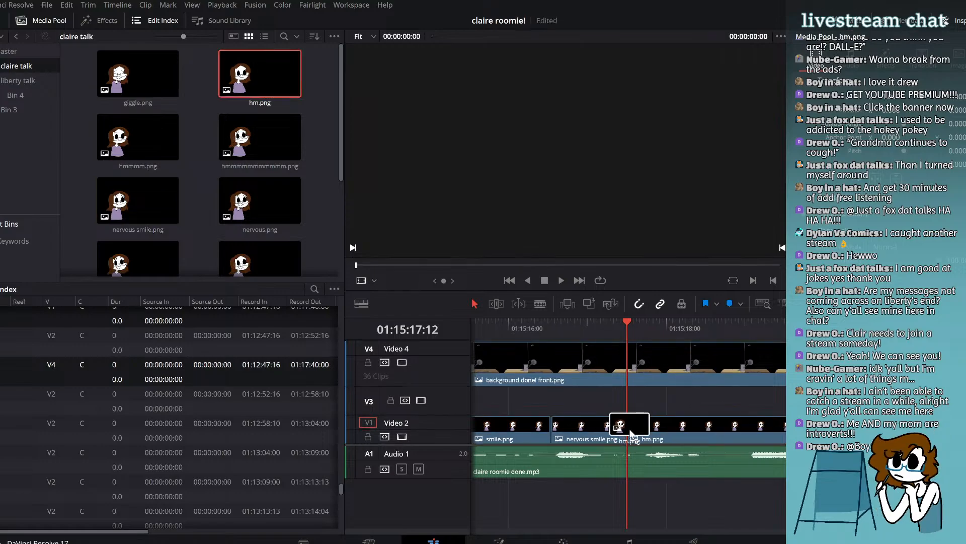
left_click(560, 281)
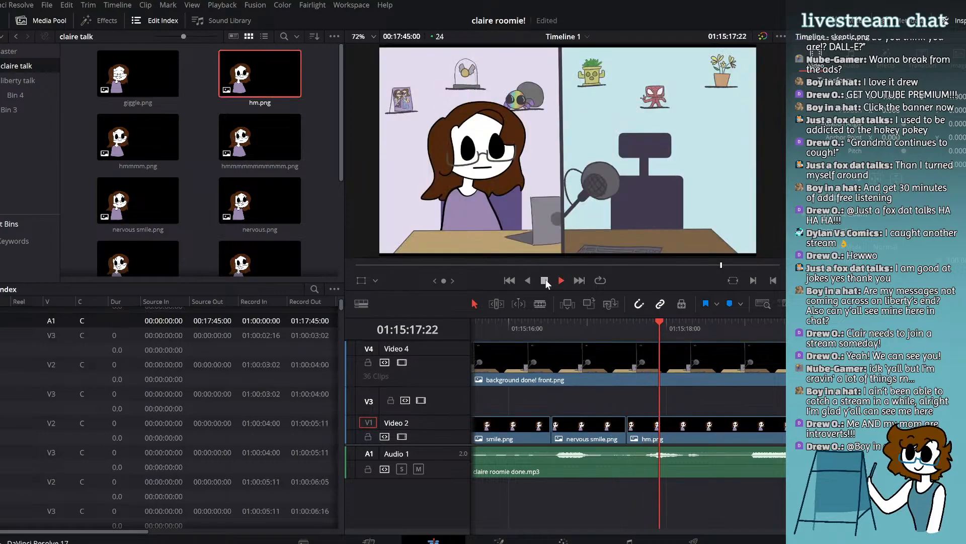
Step: Stop playback, set the playhead to 01:15:18:23, and place giggle.png there on the Video 2 track
left_click(545, 280)
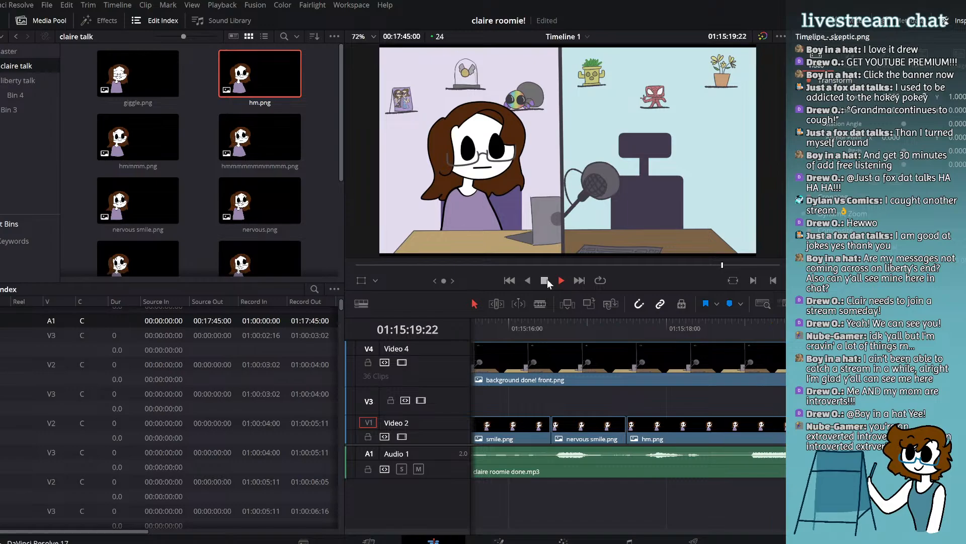
left_click_drag(734, 334, 701, 334)
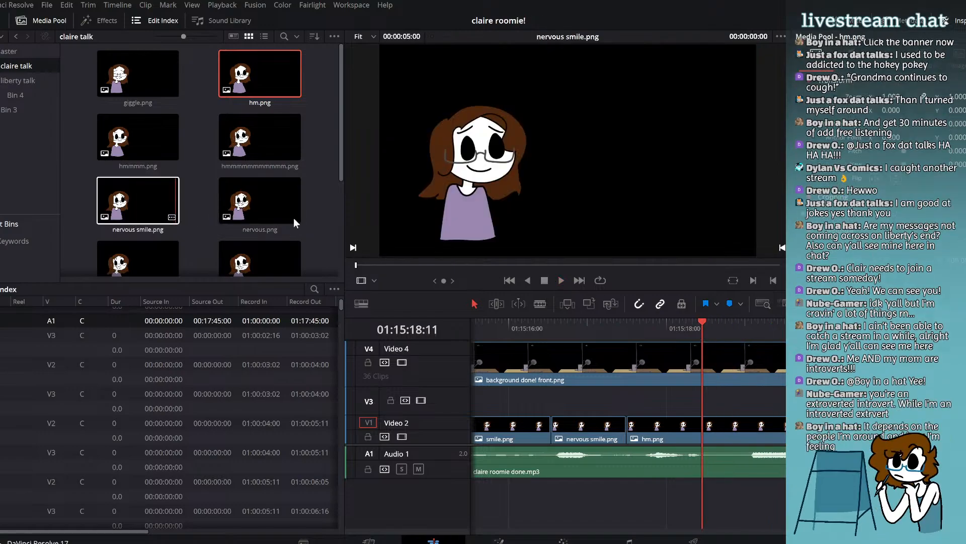
left_click_drag(702, 326, 741, 328)
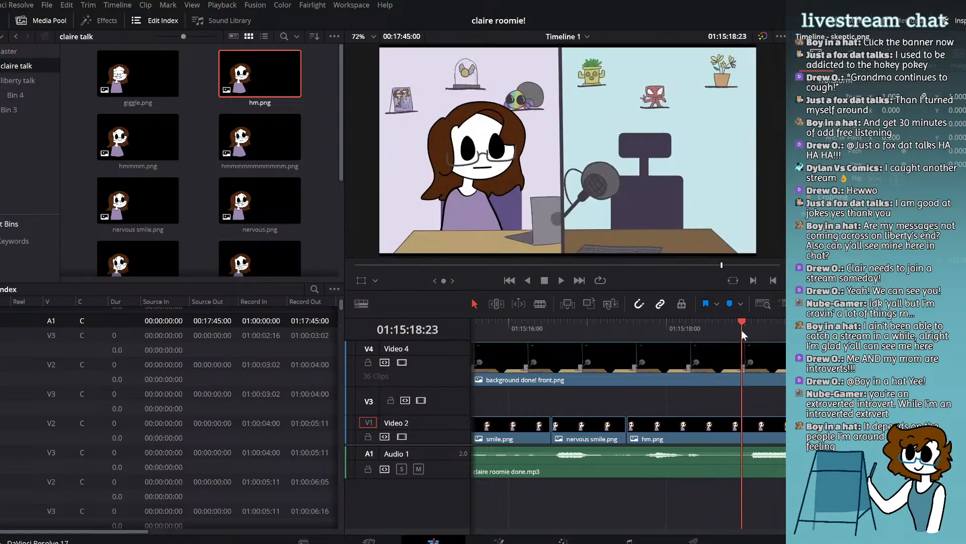
left_click_drag(128, 78, 747, 433)
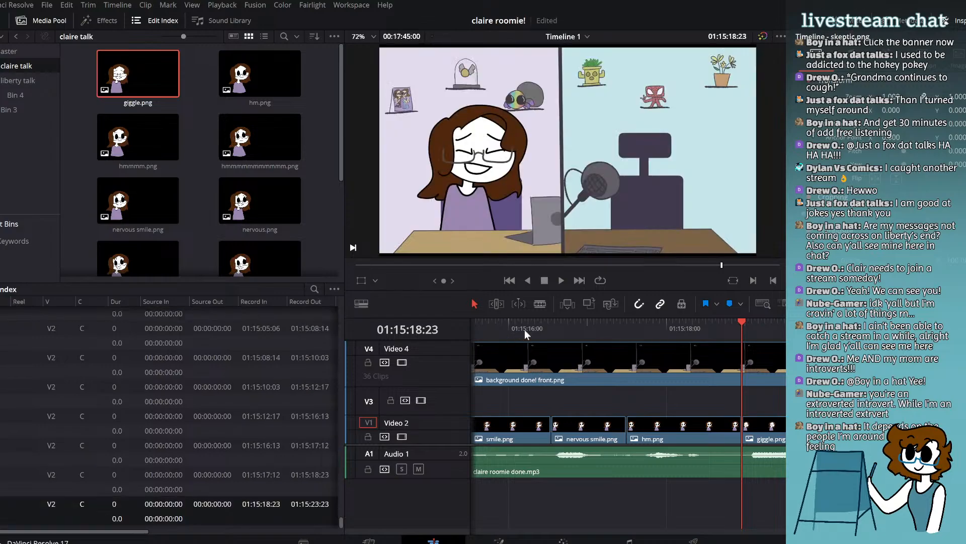
Step: Replay from 01:15:16:05, set the playhead to 01:15:21:21, and place nervous.png there on the Video 2 track
left_click(525, 325)
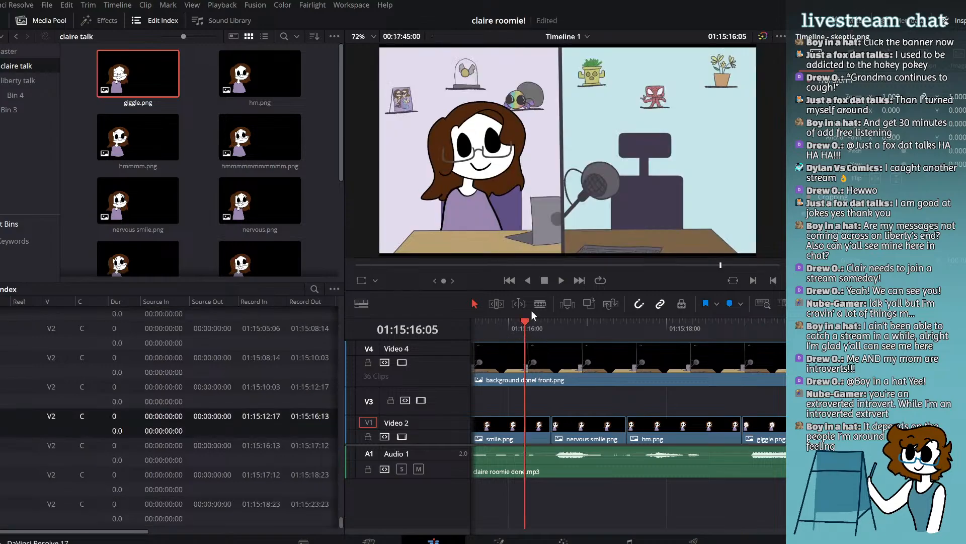
left_click(562, 283)
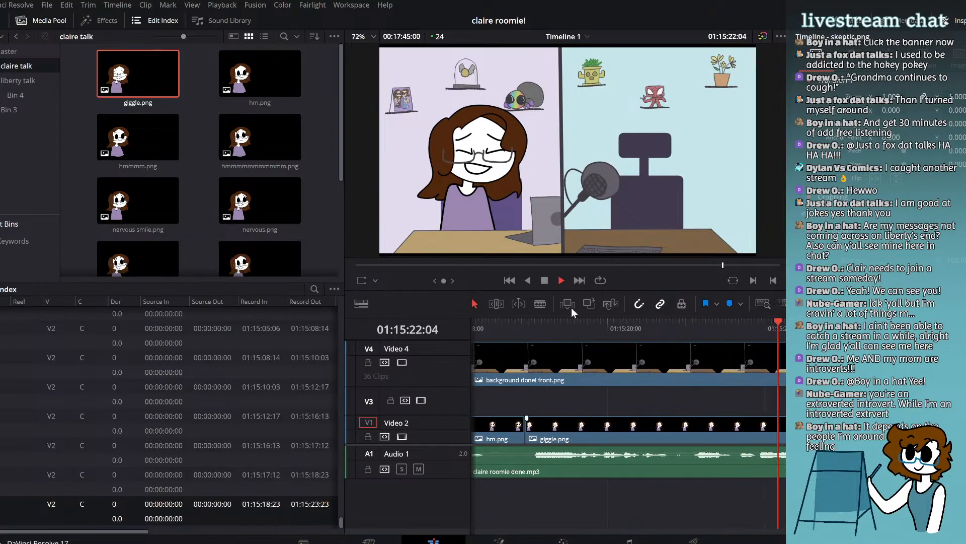
left_click(544, 281)
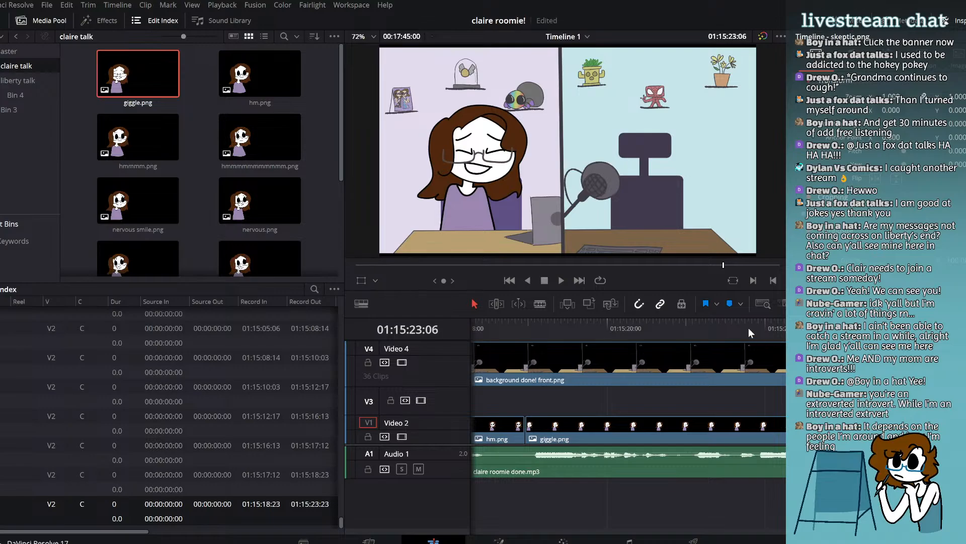
left_click_drag(748, 326, 754, 324)
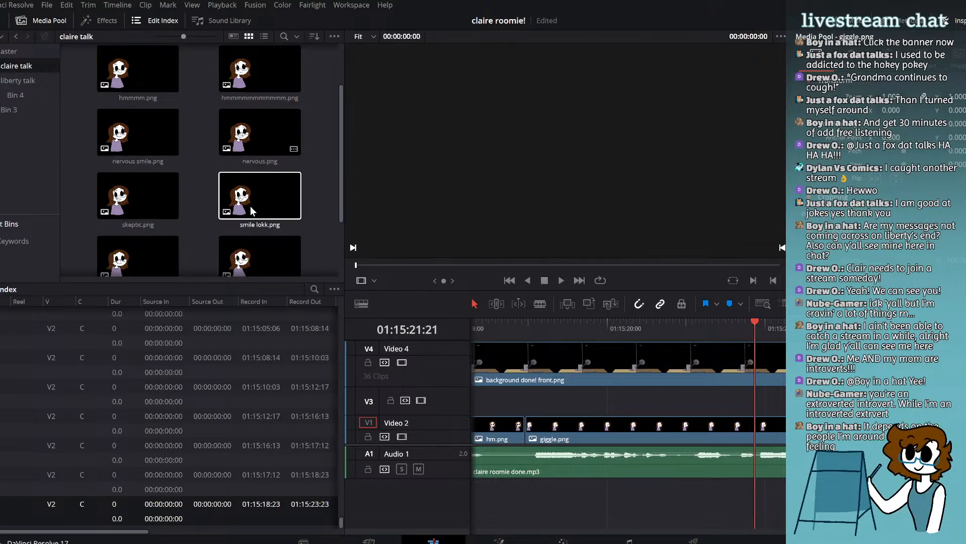
scroll(241, 212, "down", 2)
scroll(168, 190, "up", 2)
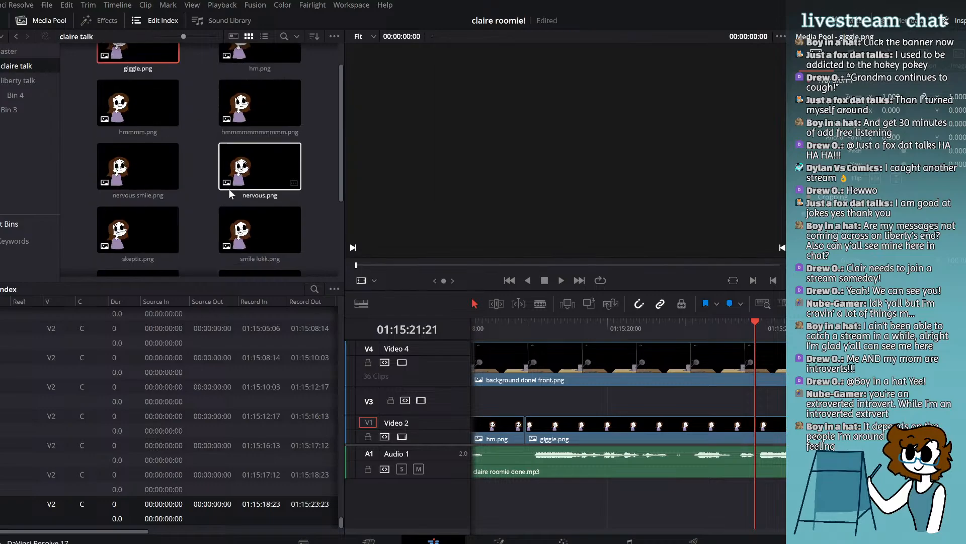
left_click_drag(257, 174, 761, 437)
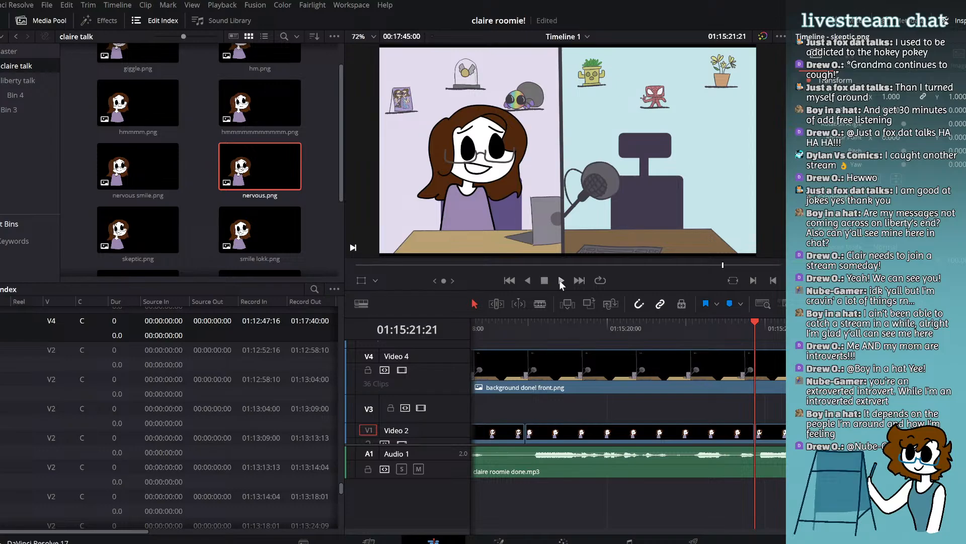
Step: Play on, set the playhead to 01:15:25:06, and place talk lessssy.png there on the Video 2 track
left_click(560, 280)
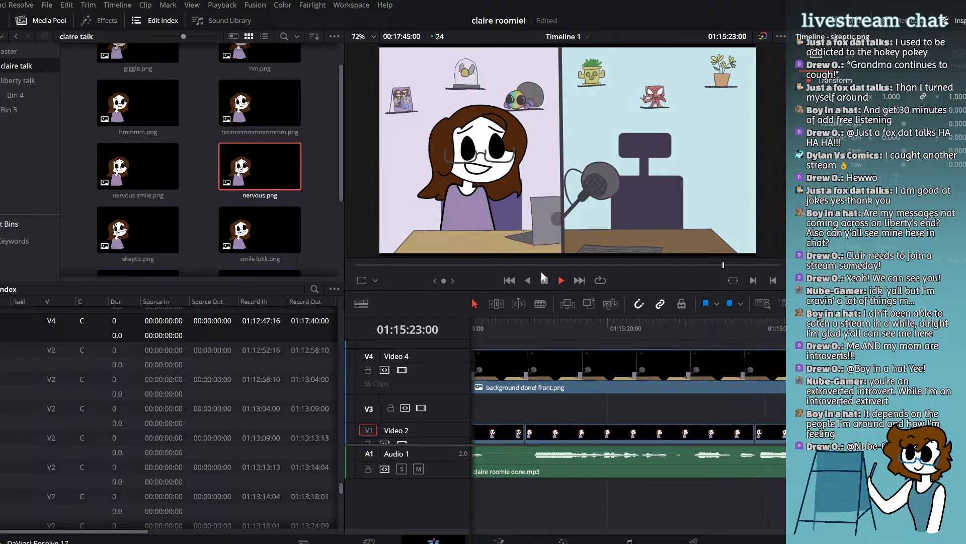
left_click(544, 281)
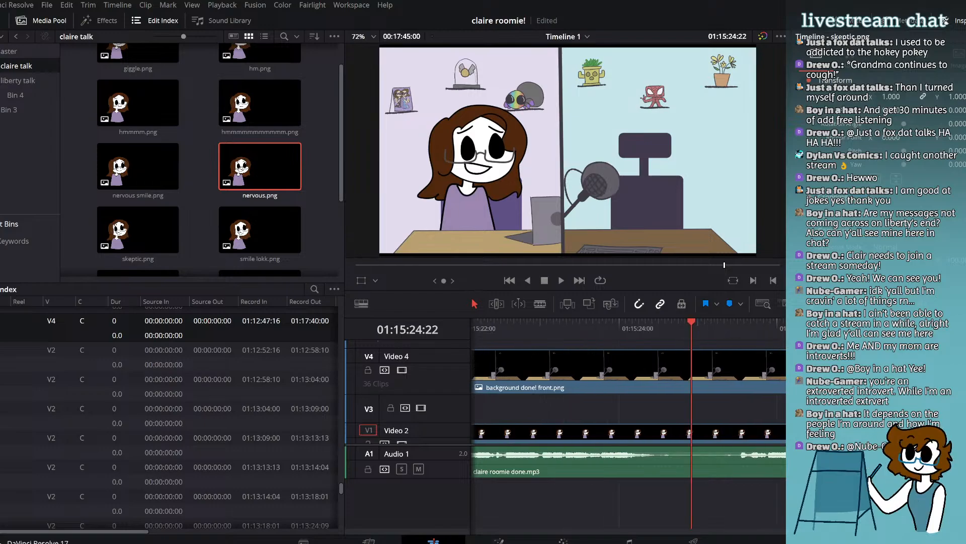
left_click(561, 280)
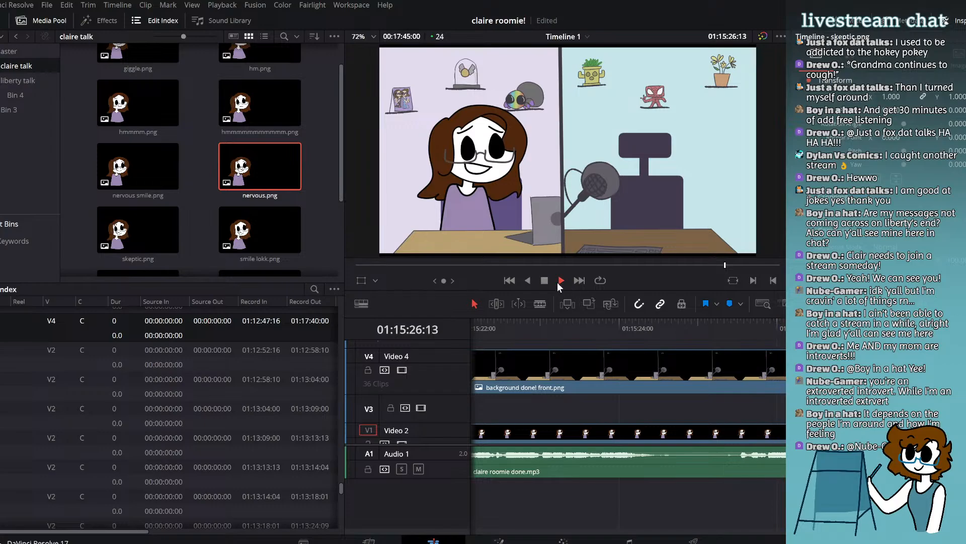
left_click(557, 282)
left_click(717, 327)
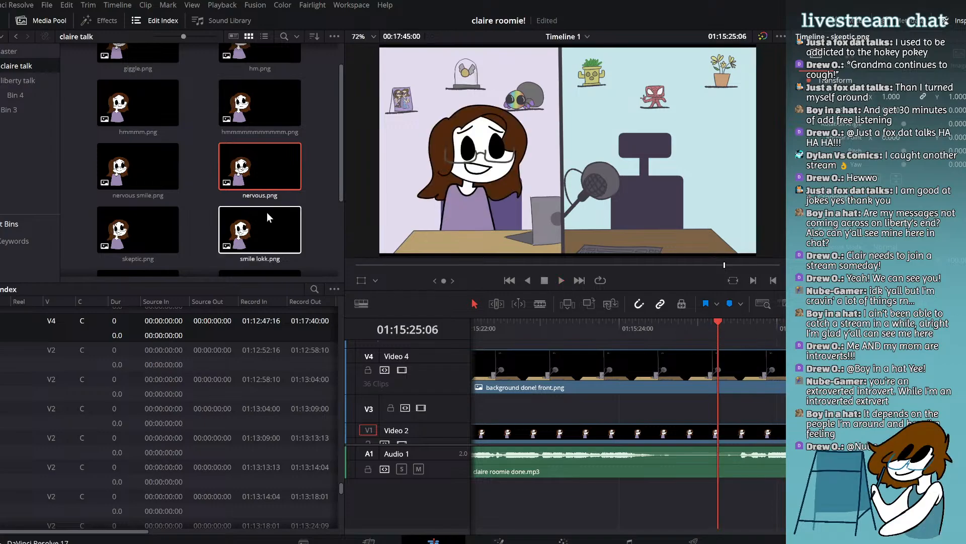
scroll(266, 213, "up", 1)
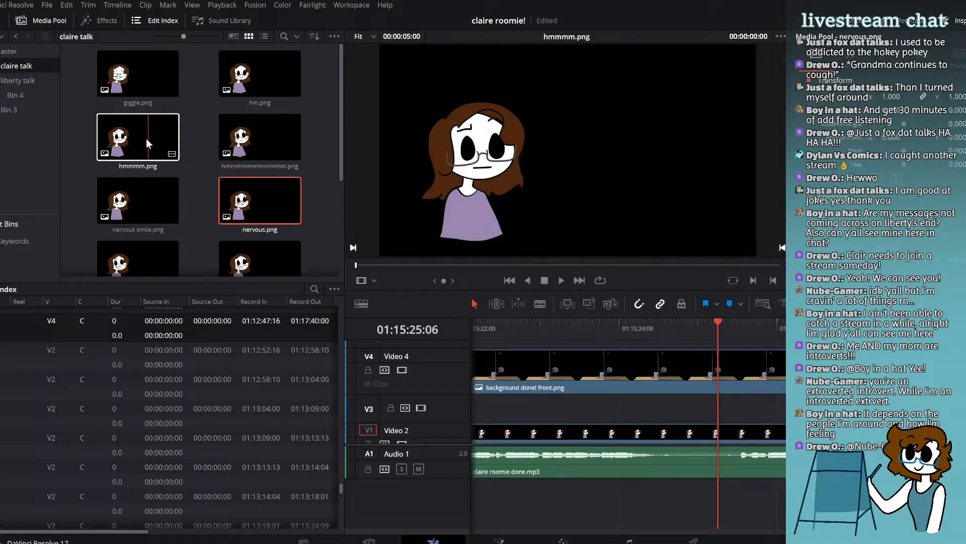
scroll(145, 151, "down", 4)
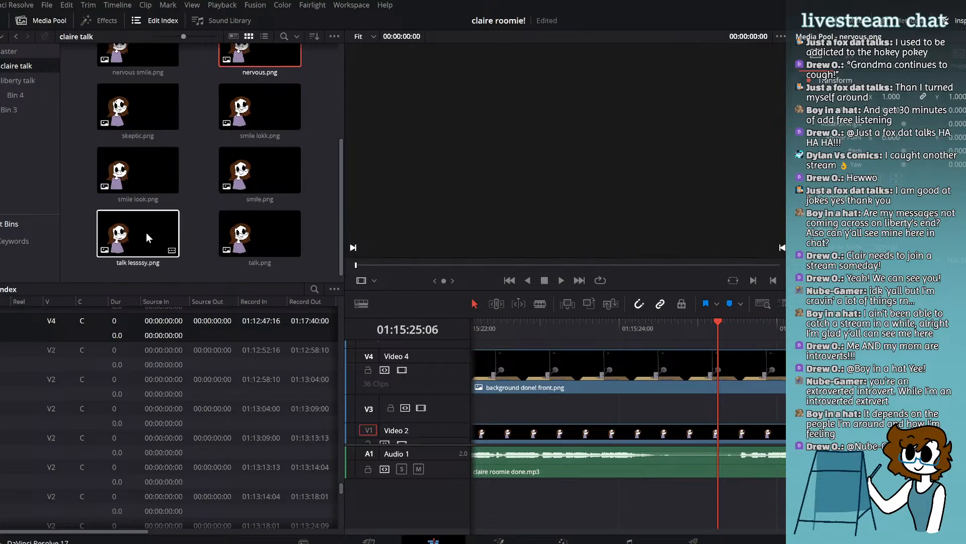
left_click_drag(146, 234, 722, 439)
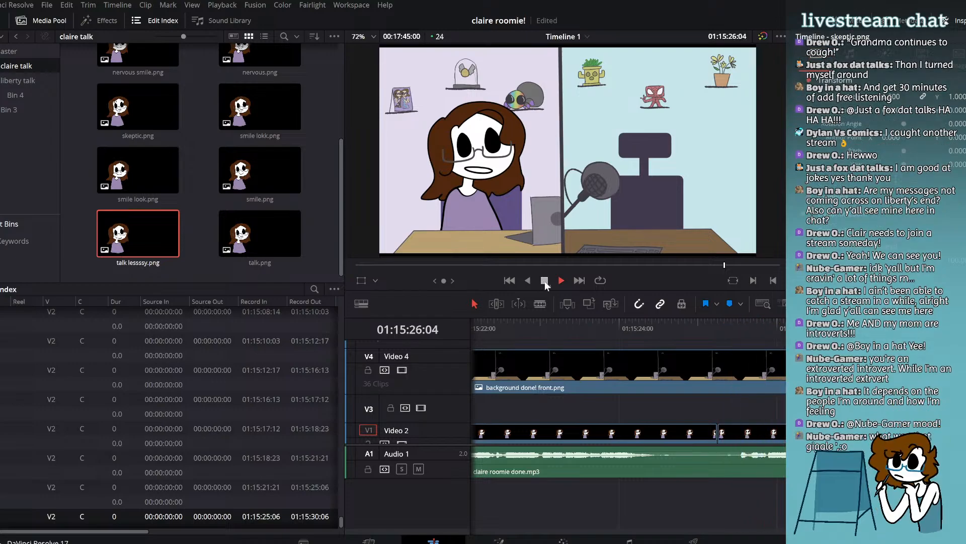
Step: Set the playhead to 01:15:26:12 and place giggle.png there on the Video 2 track
left_click(544, 281)
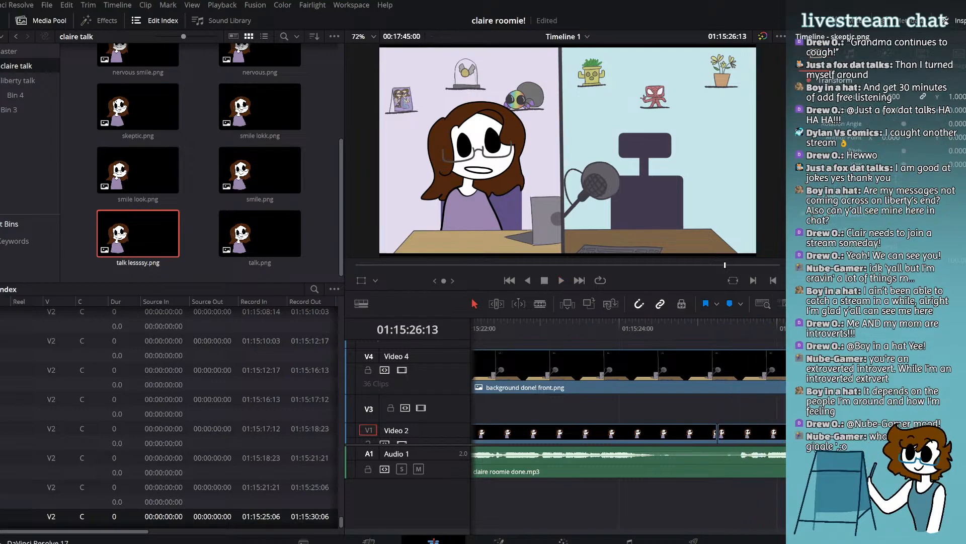
left_click(214, 170)
scroll(214, 170, "up", 3)
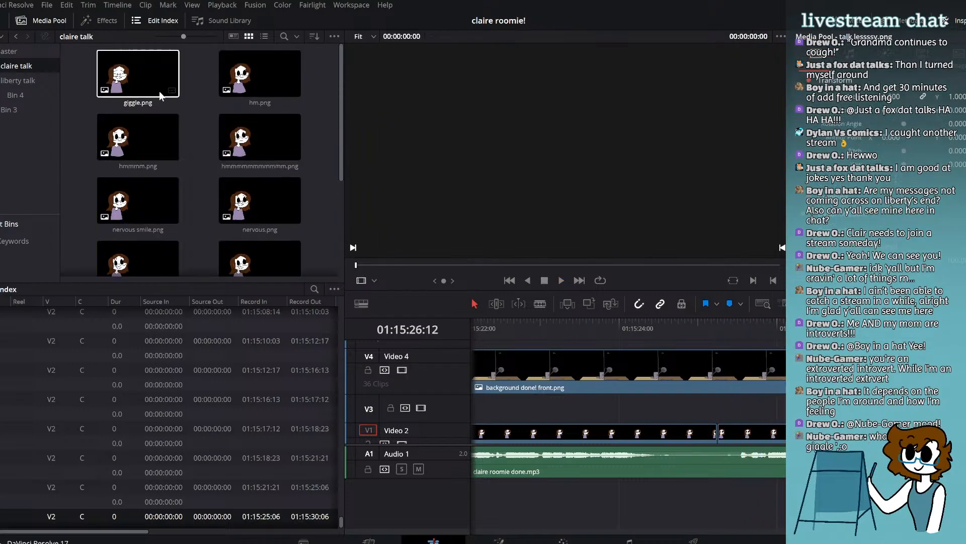
left_click_drag(159, 91, 740, 431)
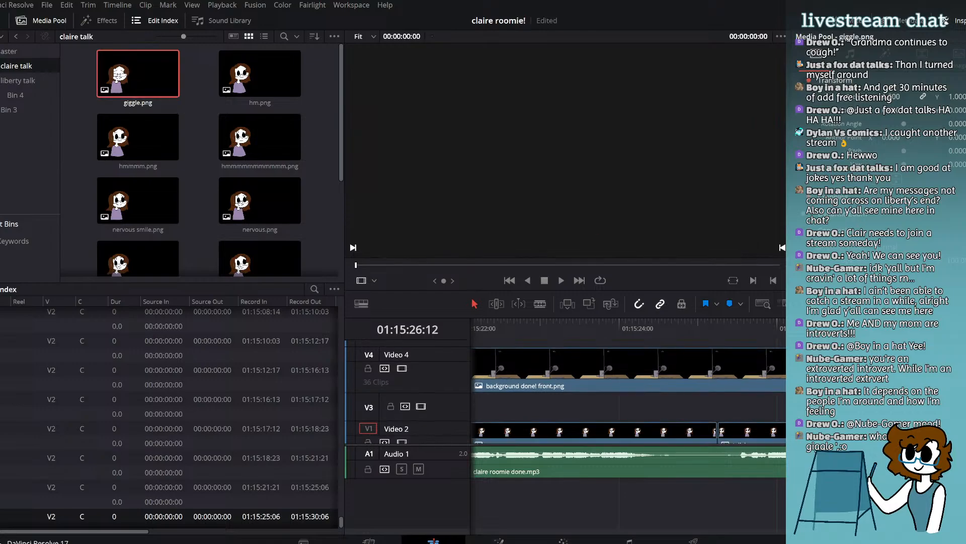
Step: Play on, replace the giggle.png clip at 01:15:26:12 on the Video 2 track with nervous smile.png, and save the project
left_click(562, 279)
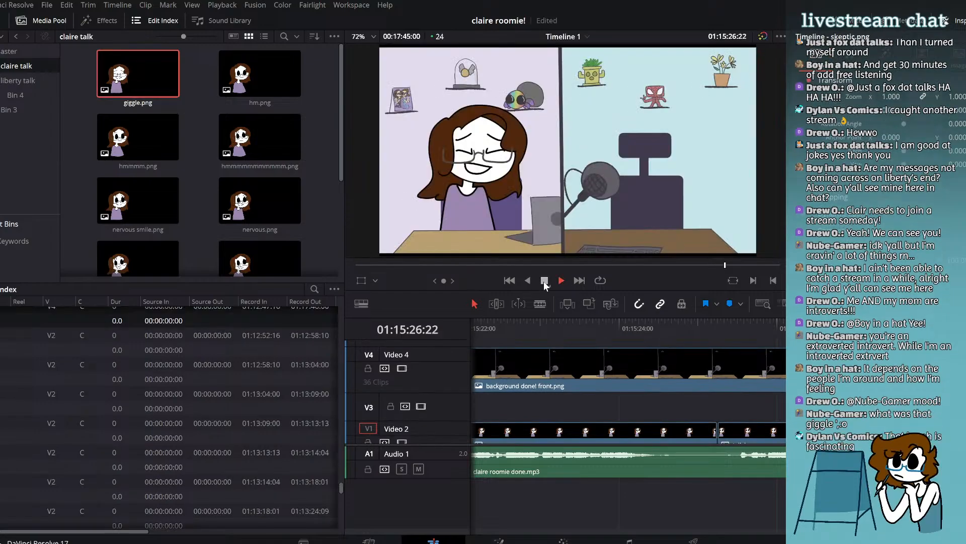
left_click(544, 281)
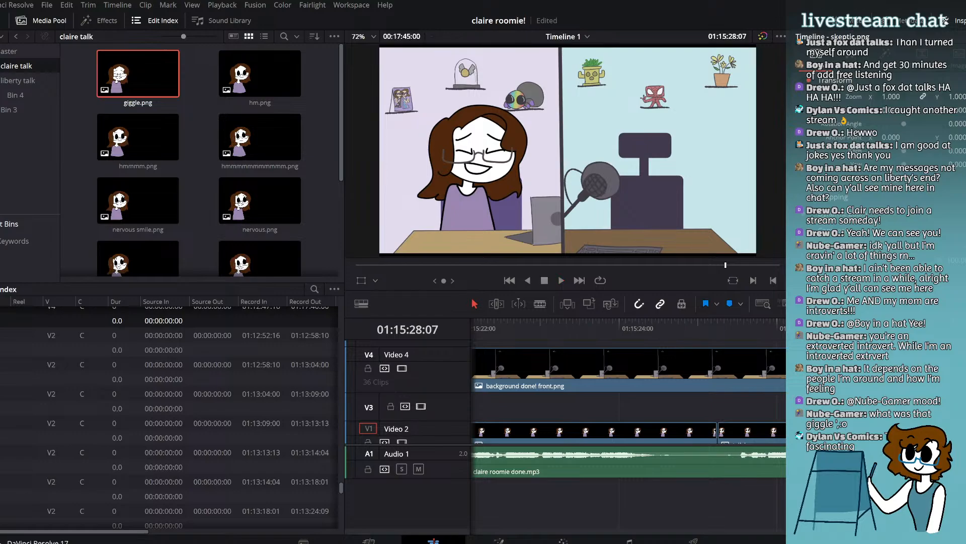
scroll(180, 201, "down", 1)
scroll(180, 201, "down", 1)
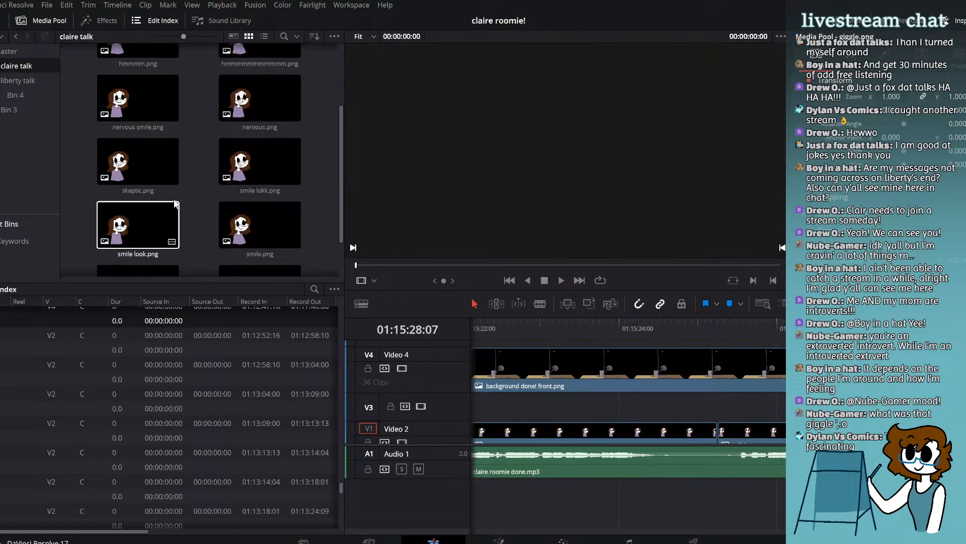
left_click(144, 104)
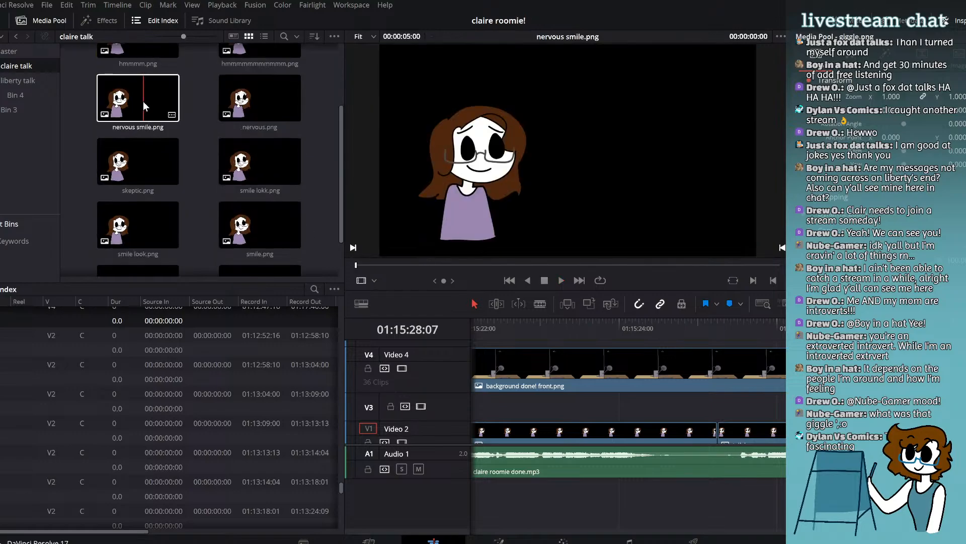
left_click_drag(143, 101, 946, 428)
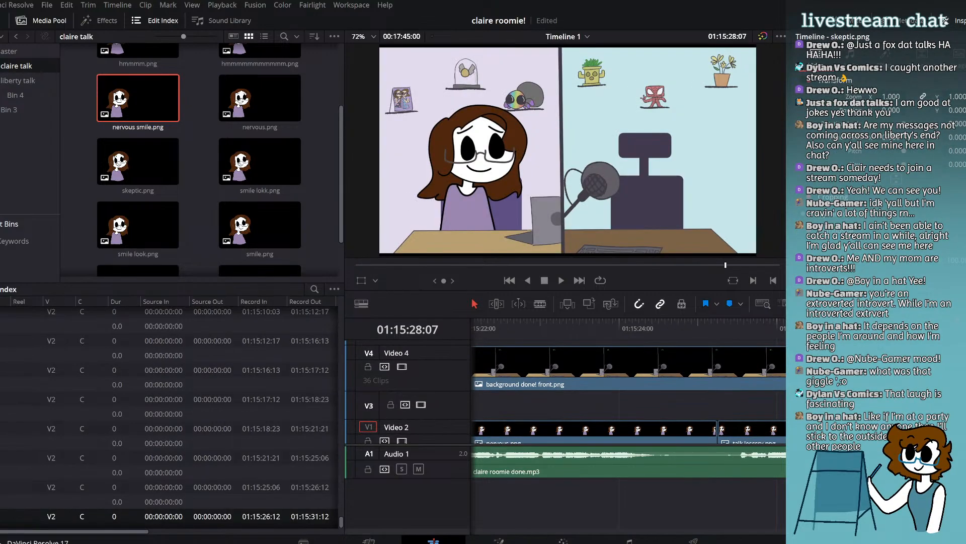
key("ctrl+s")
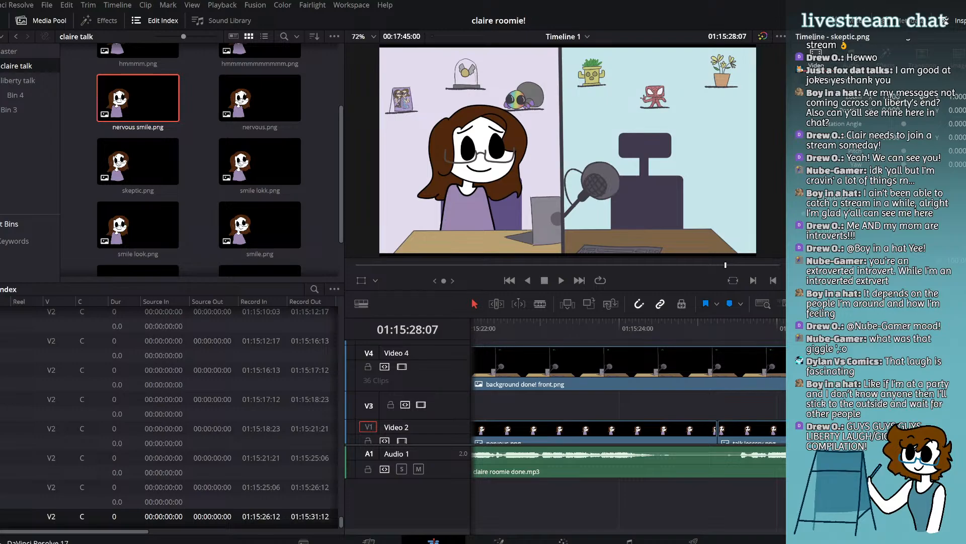
Step: Replay the timeline from 01:15:24:16 to check the expression changes against the dialogue
key("Up")
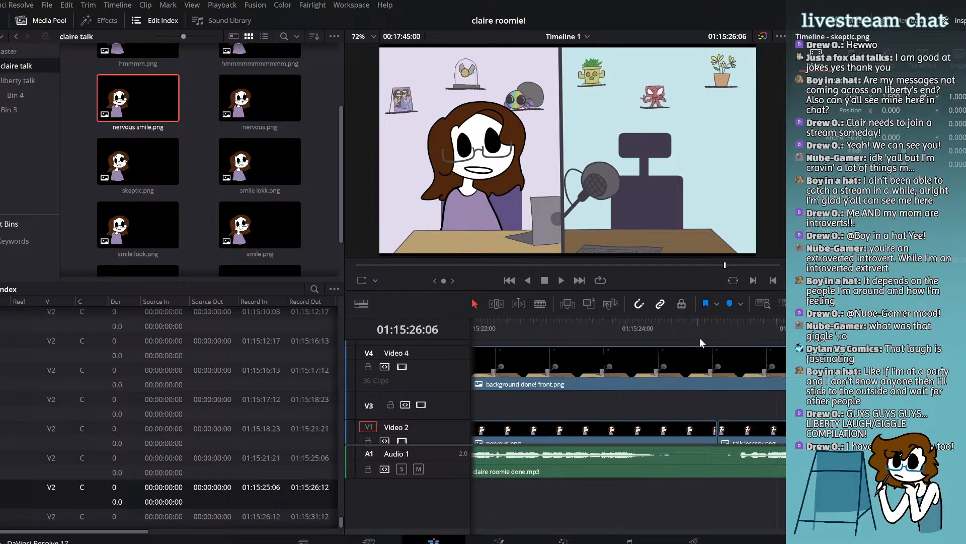
left_click_drag(708, 331, 672, 324)
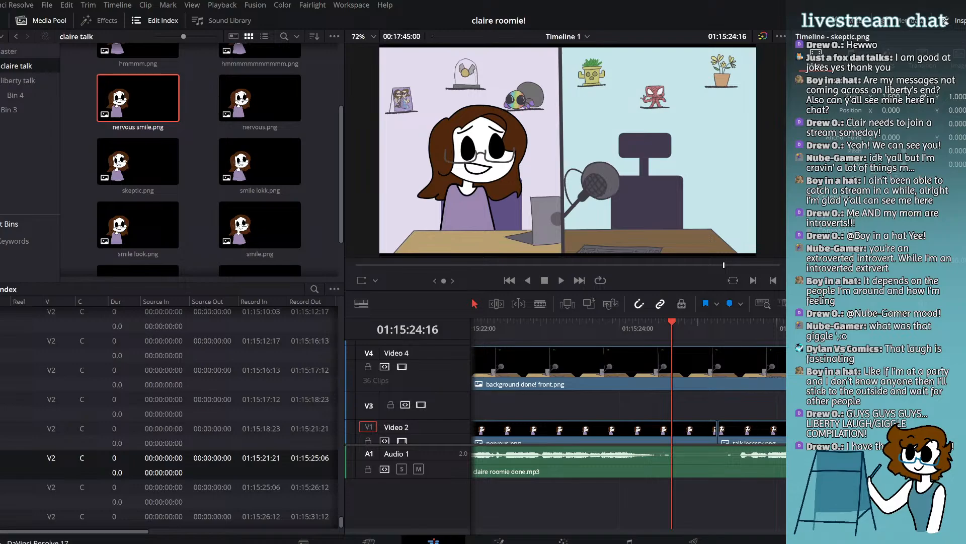
scroll(715, 430, "right", 3)
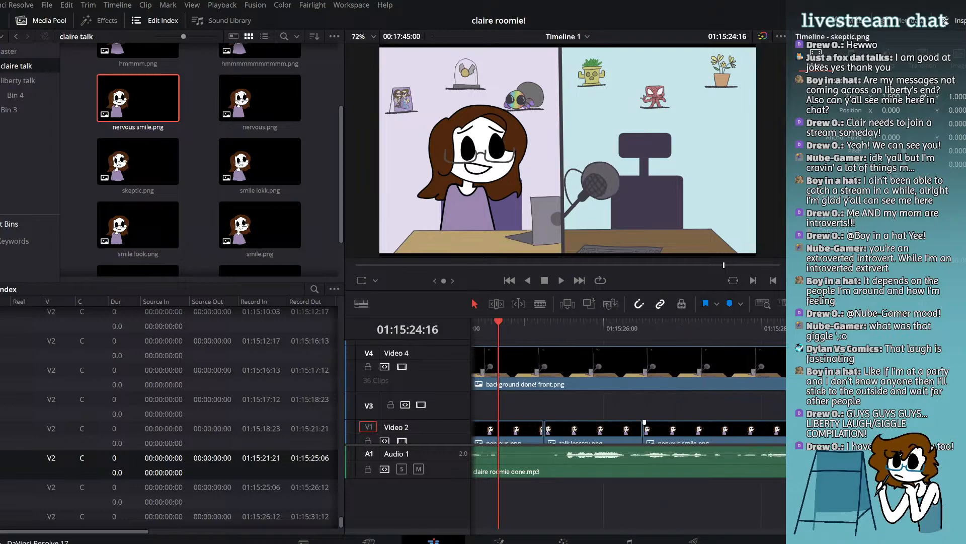
left_click(561, 280)
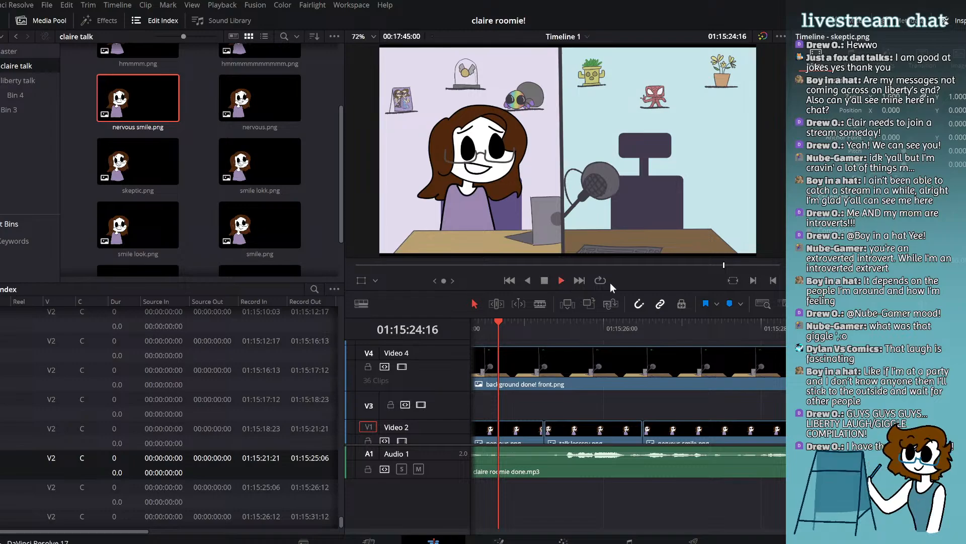
left_click(545, 282)
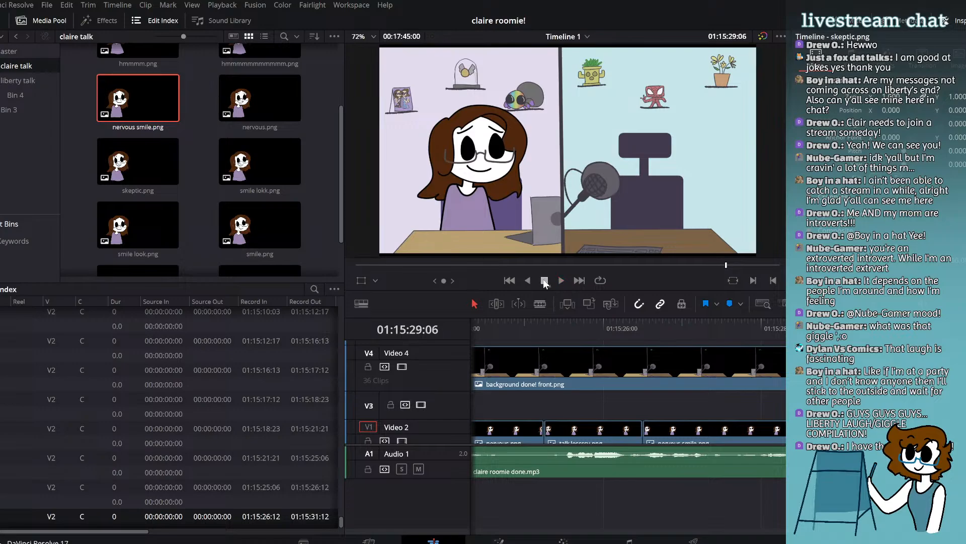
Step: Play on, set the playhead to 01:15:30:17, and place talk lessssy.png there on the Video 2 track
left_click(563, 279)
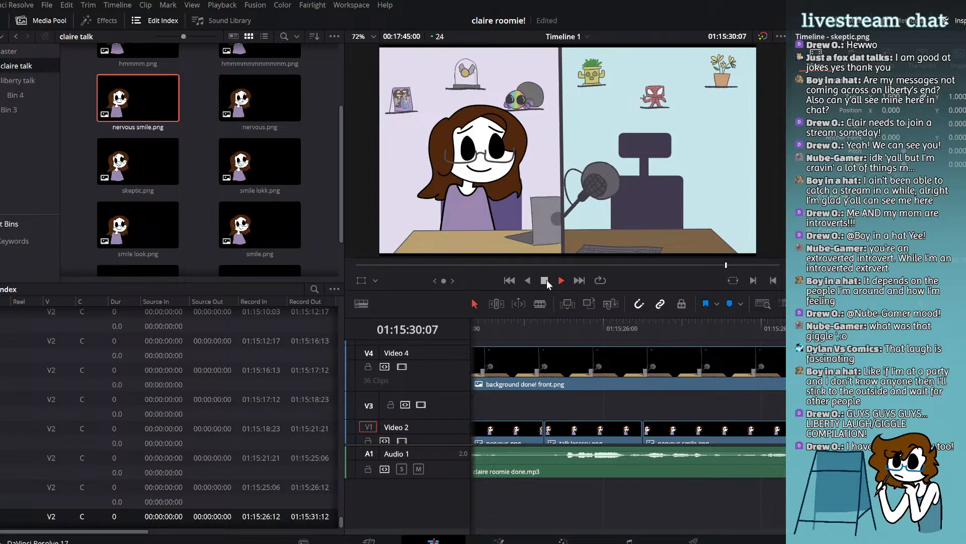
left_click(546, 280)
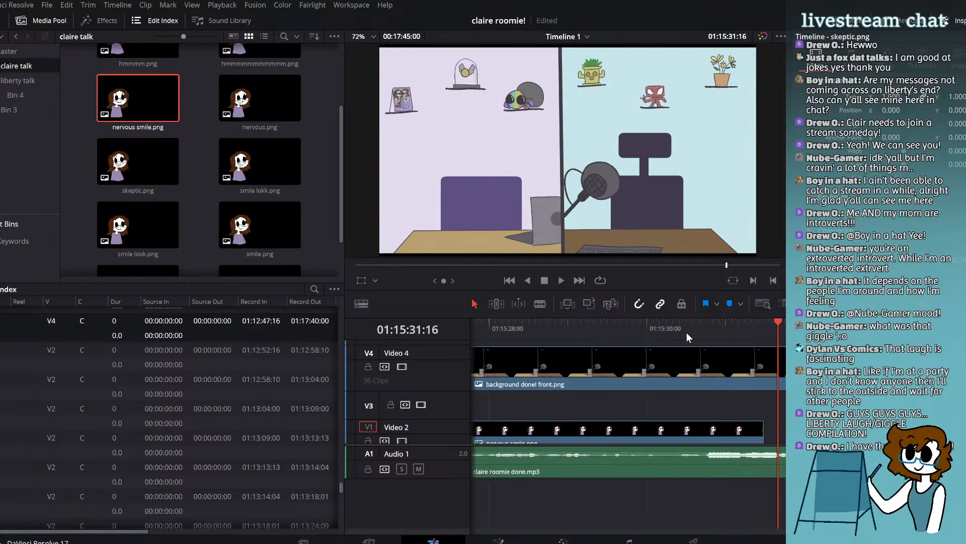
mouse_move(686, 332)
left_mouse_down()
mouse_move(673, 330)
mouse_move(702, 334)
left_mouse_up()
scroll(173, 101, "up", 2)
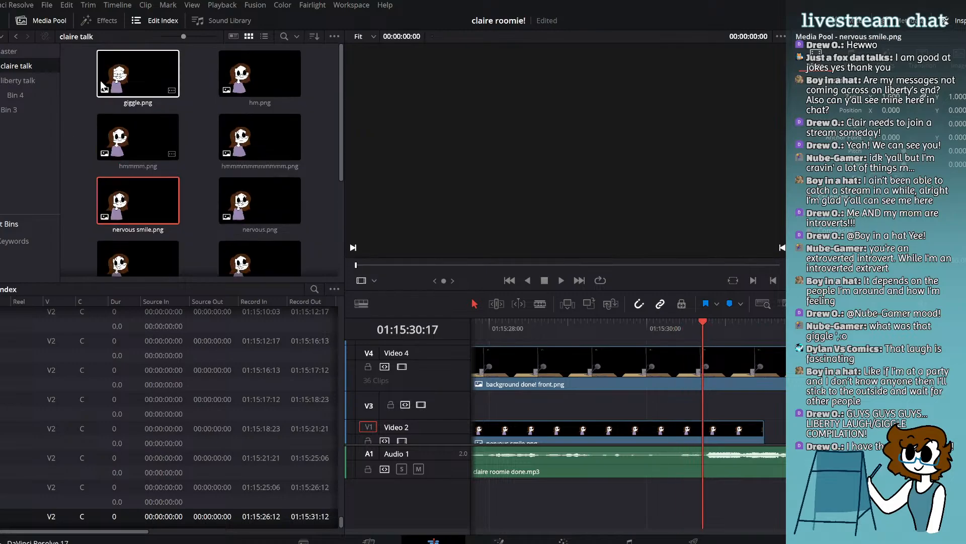
scroll(201, 169, "down", 3)
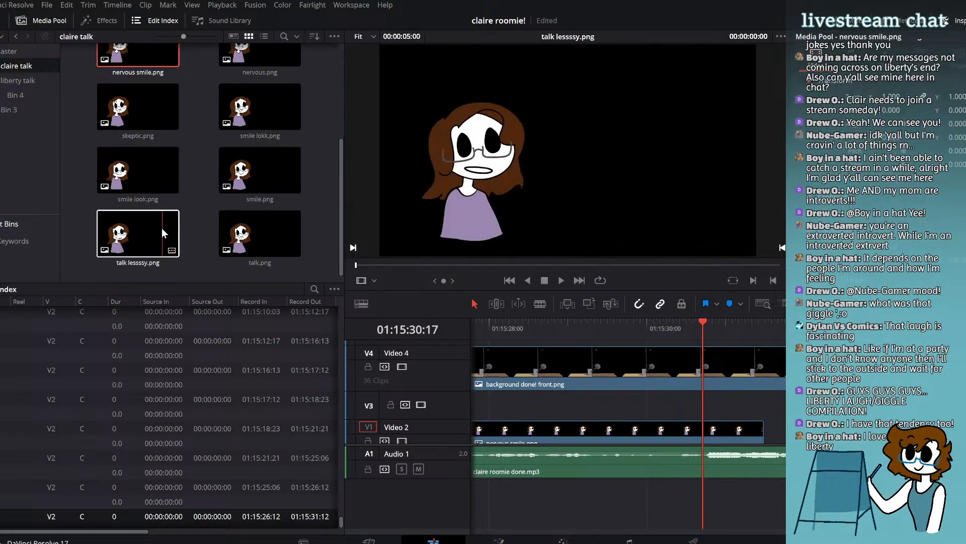
scroll(158, 217, "up", 2)
scroll(155, 216, "down", 1)
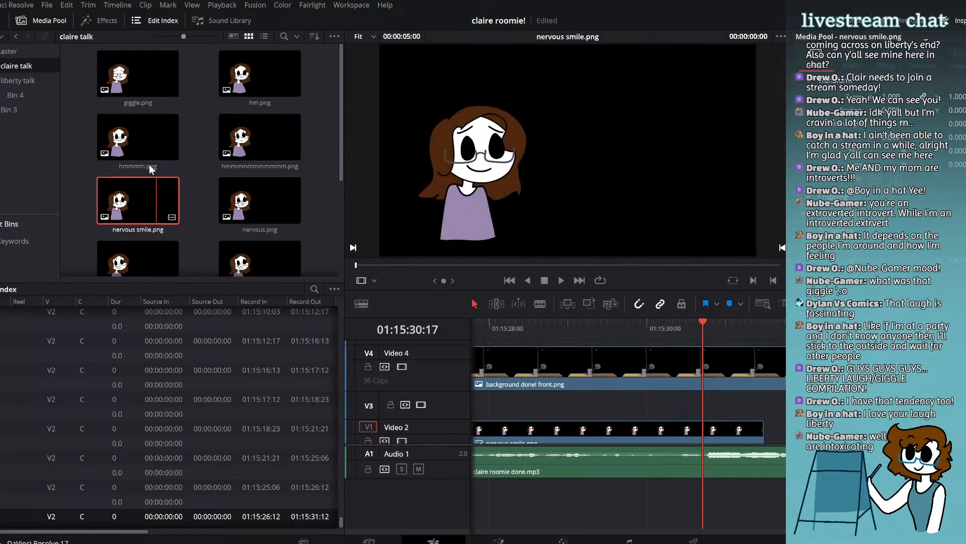
scroll(151, 166, "down", 1)
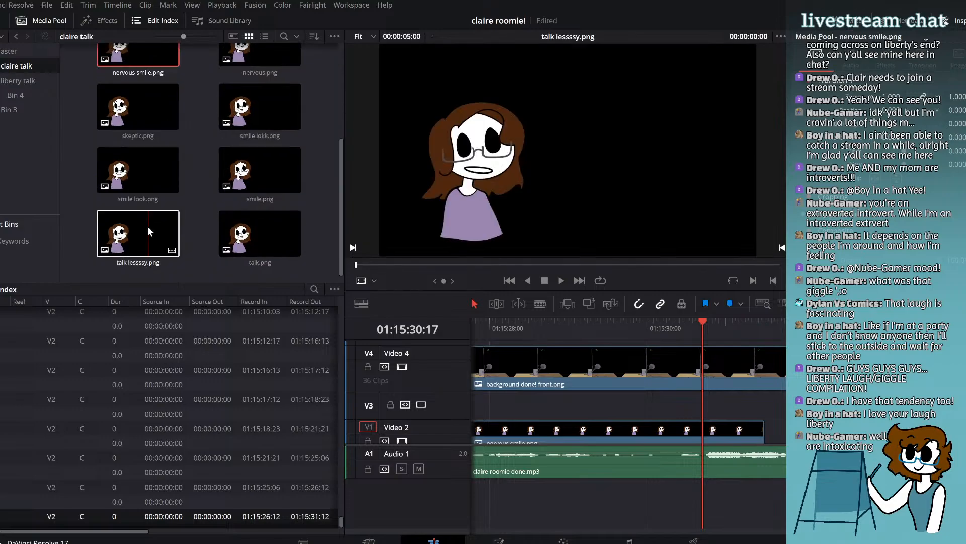
left_click_drag(147, 225, 707, 443)
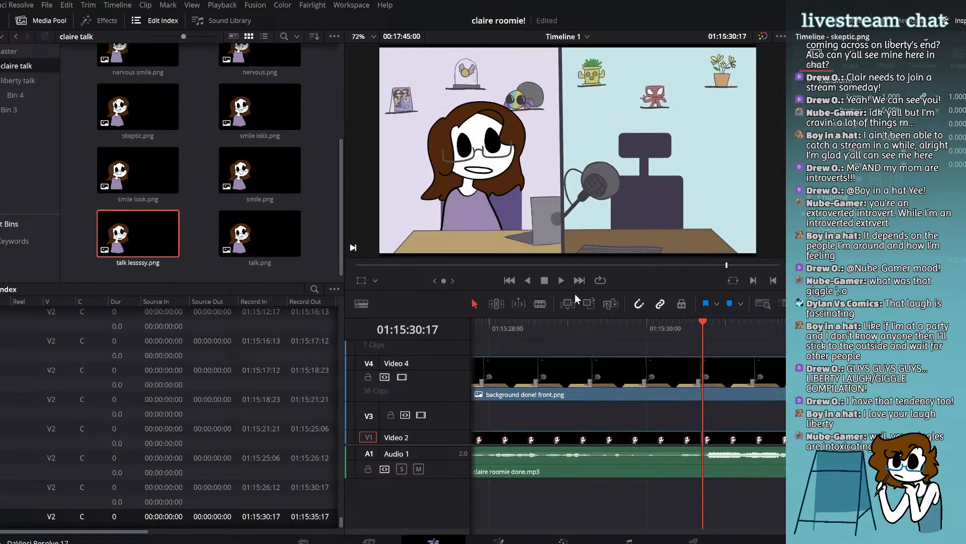
Step: Play on from 01:15:30:17 and place skeptic.png at 01:15:32:08 on the Video 2 track
left_click(561, 280)
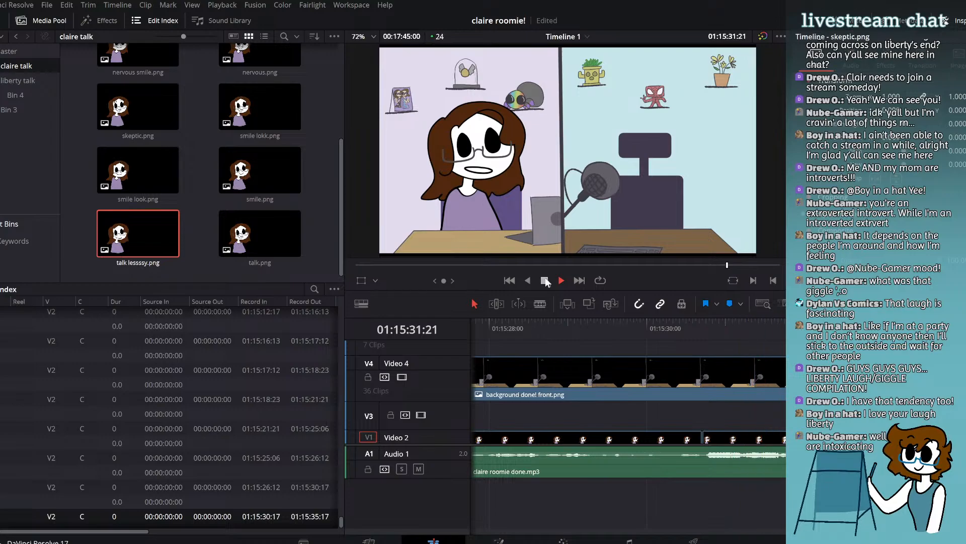
left_click(545, 280)
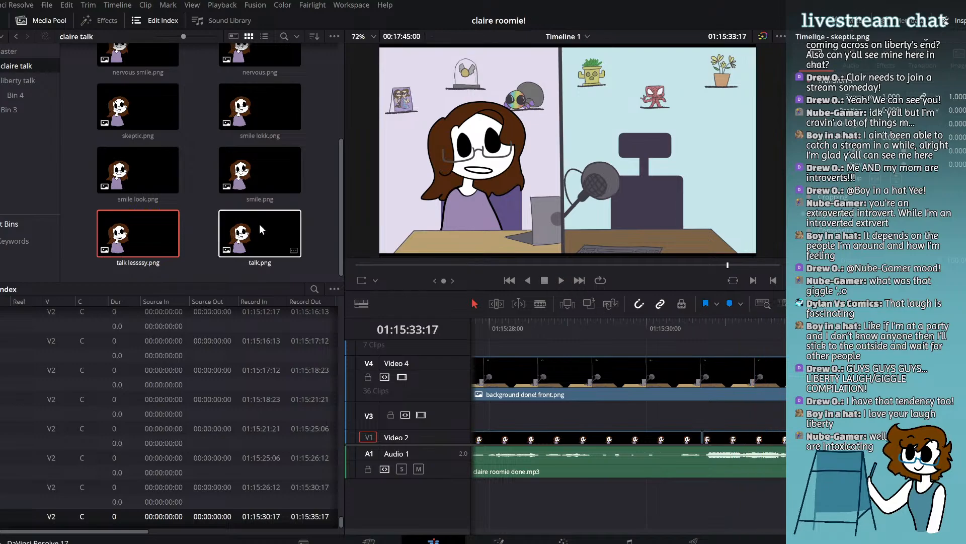
scroll(165, 201, "up", 3)
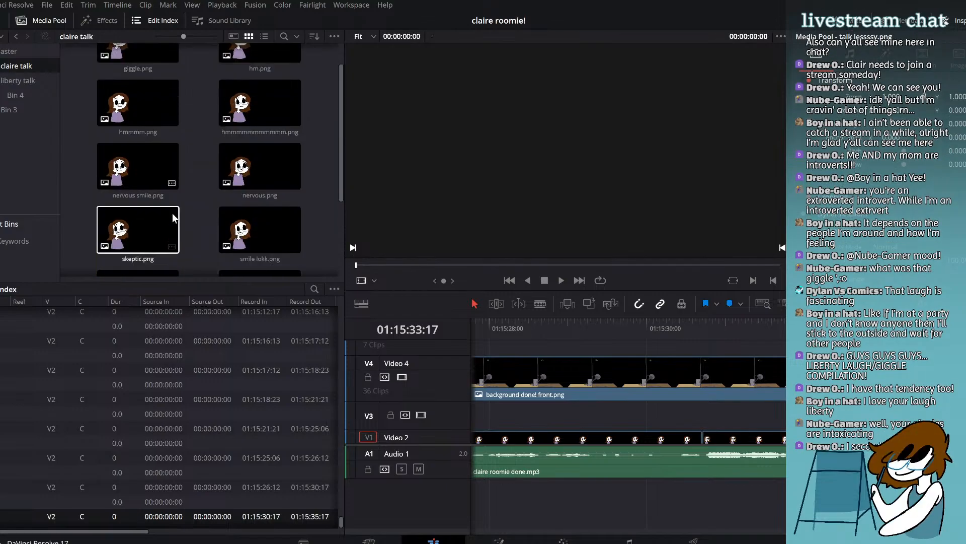
scroll(172, 213, "down", 3)
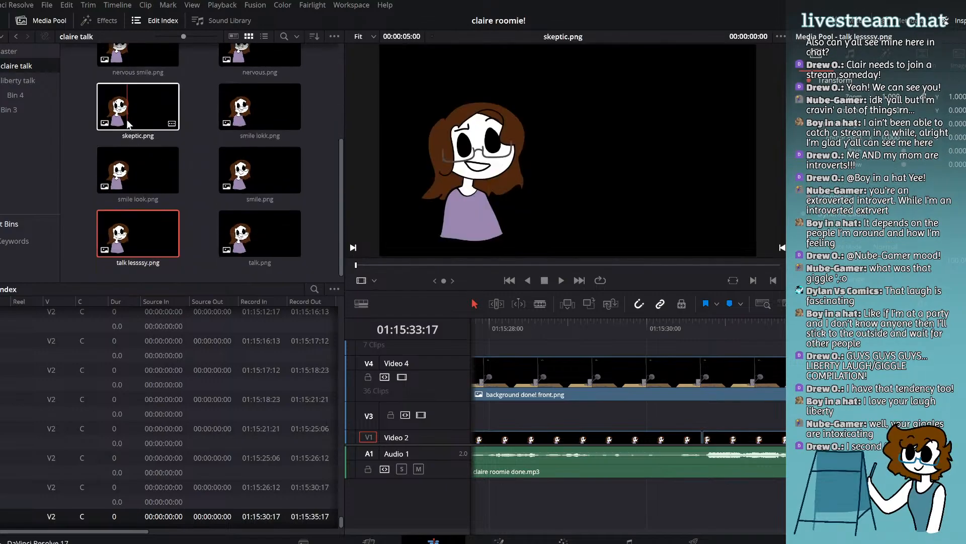
left_click_drag(129, 126, 775, 397)
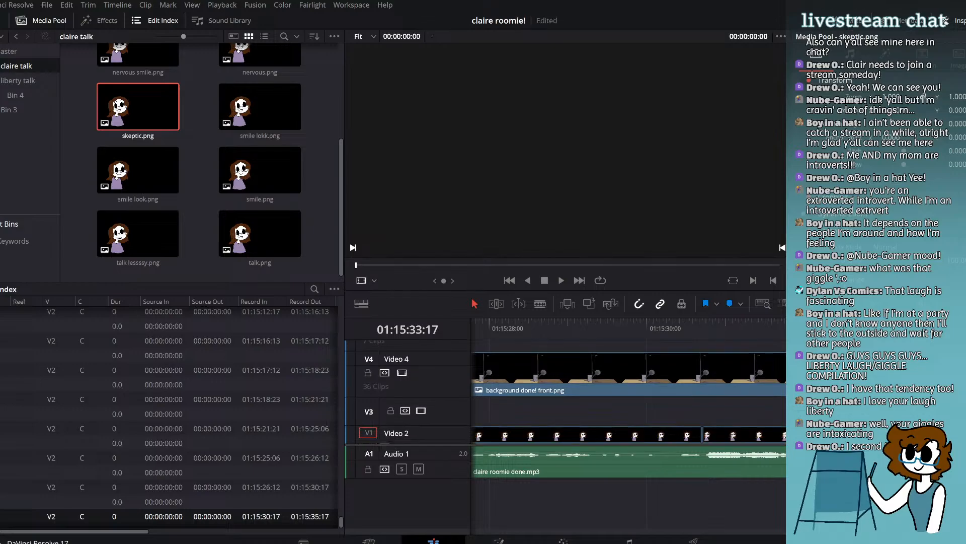
Step: Play on, set the playhead to 01:15:33:11, and place hm.png there on the Video 2 track
left_click(562, 280)
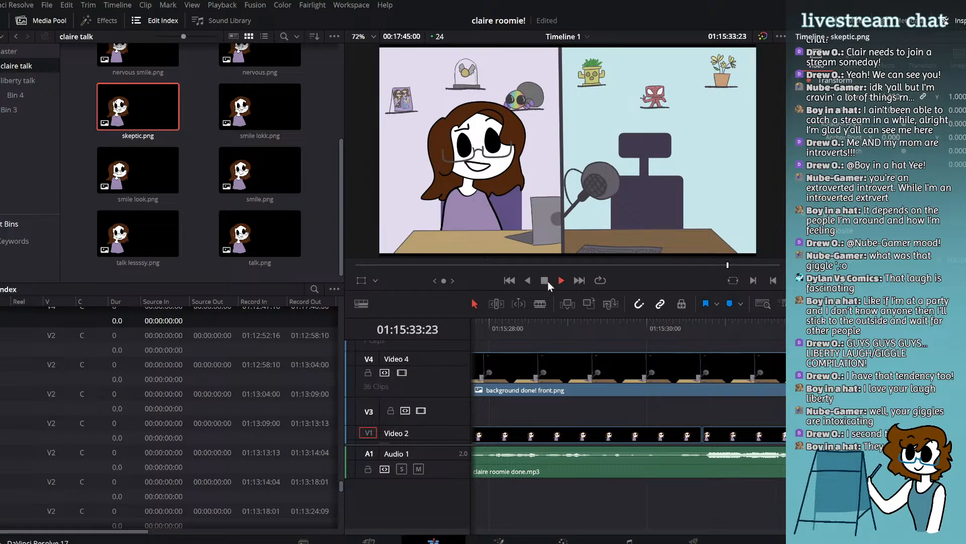
left_click(546, 281)
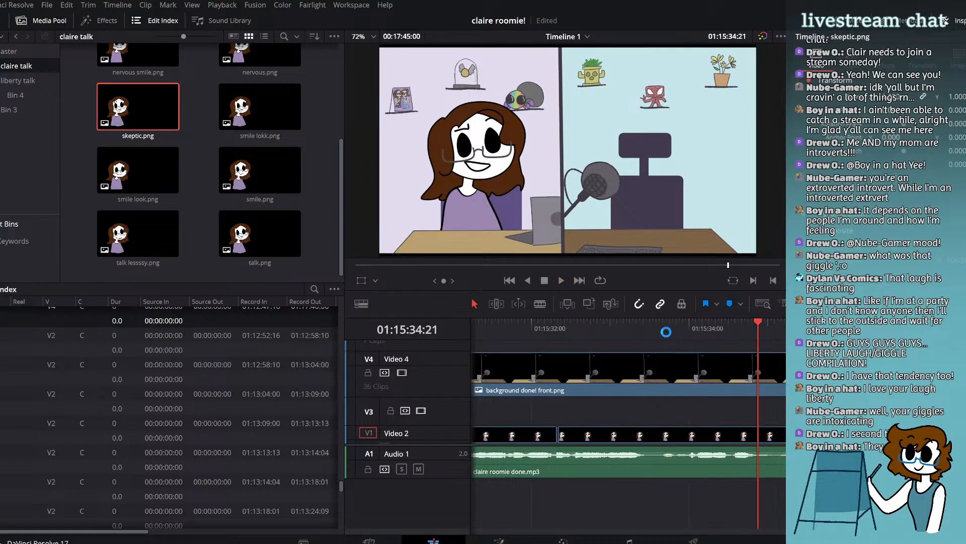
left_click_drag(665, 331, 644, 337)
left_click(18, 161)
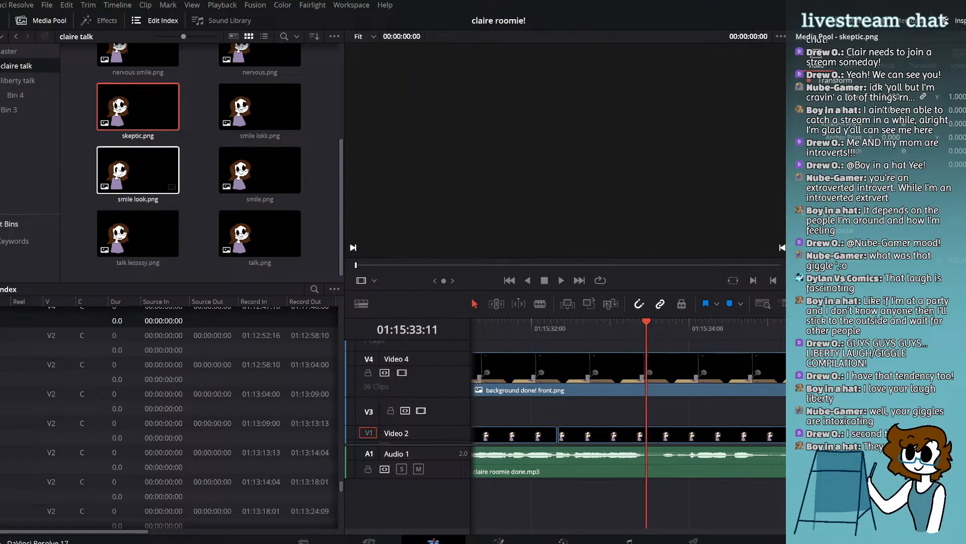
scroll(135, 165, "up", 3)
left_click(255, 88)
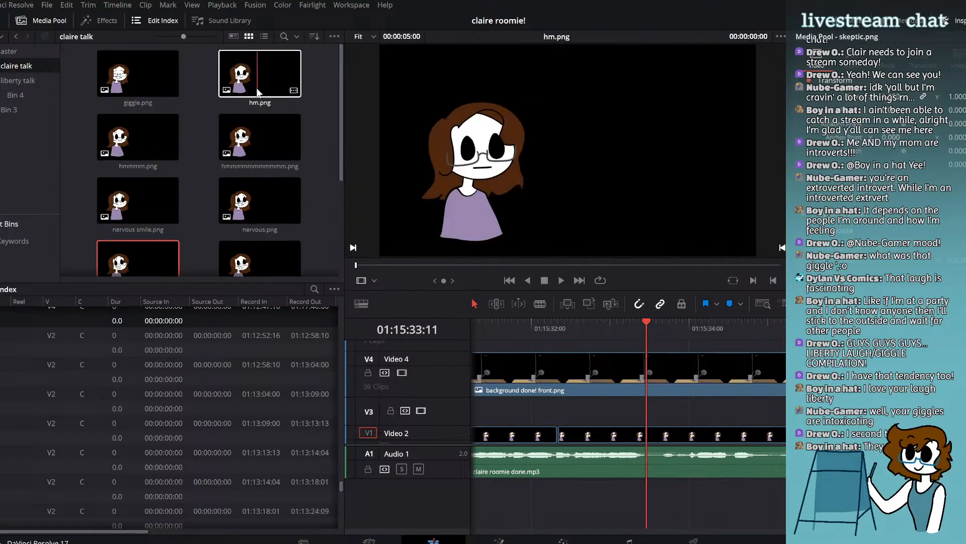
left_click_drag(251, 91, 647, 435)
Step: Place talk lessssy.png at 01:15:33:15 on the Video 2 track and replay the passage from shortly before the hm.png clip
scroll(152, 210, "down", 3)
left_click(152, 211)
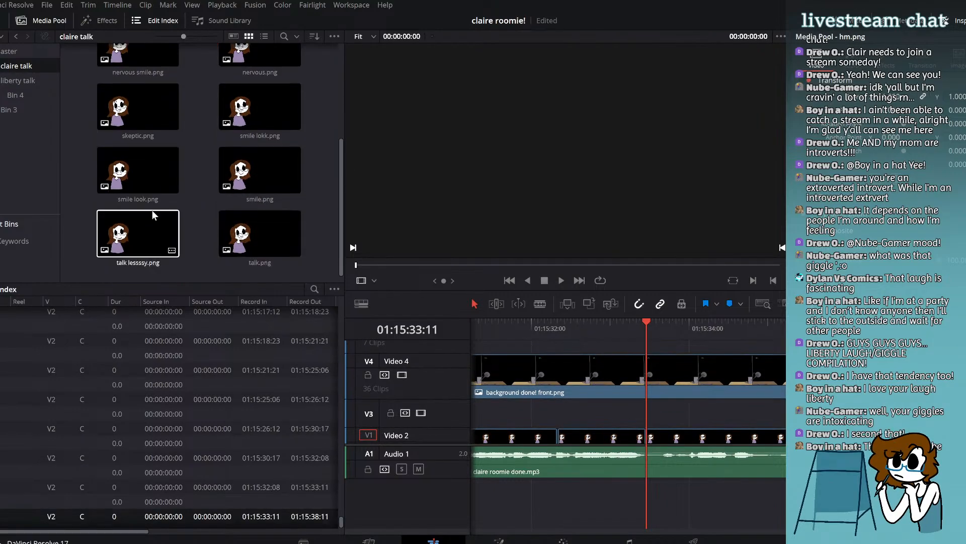
left_click_drag(140, 228, 675, 439)
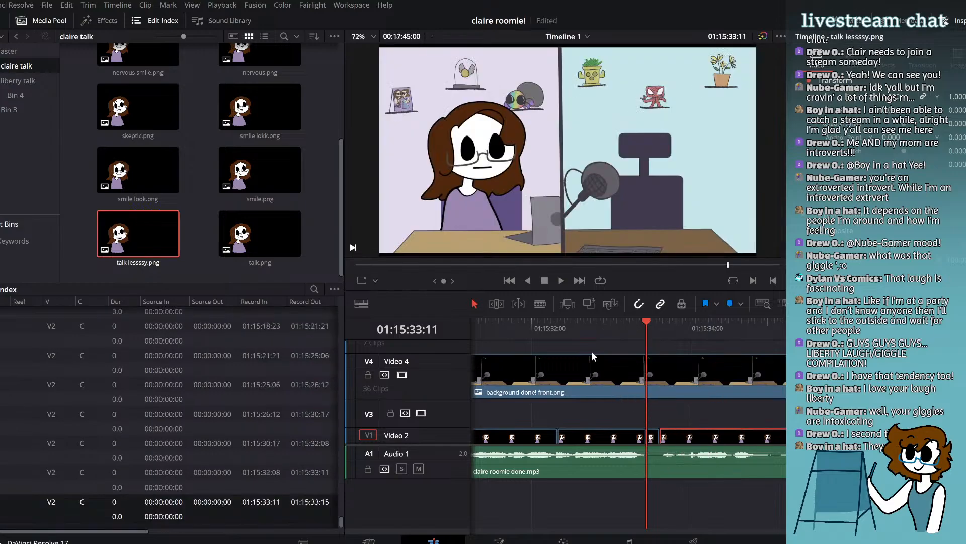
left_click(591, 329)
left_click(561, 281)
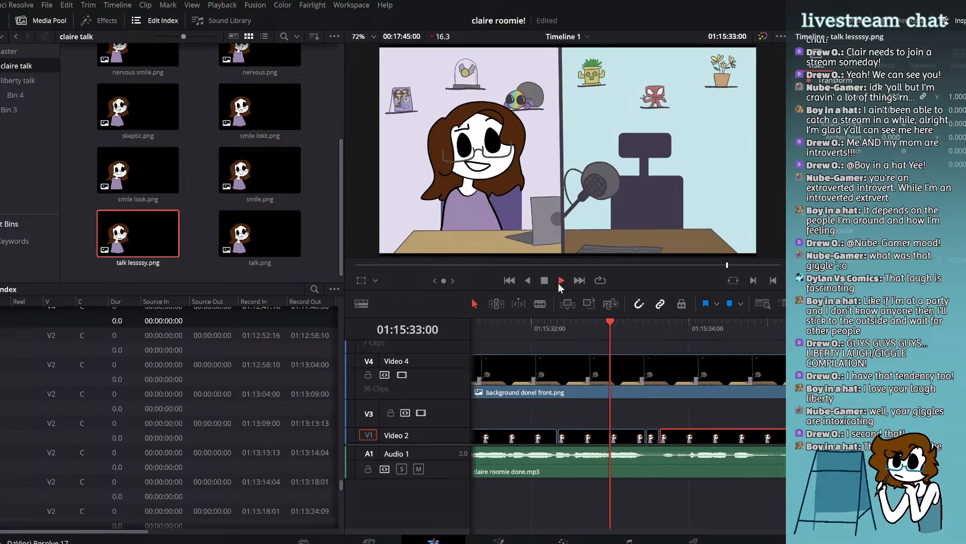
left_click(544, 281)
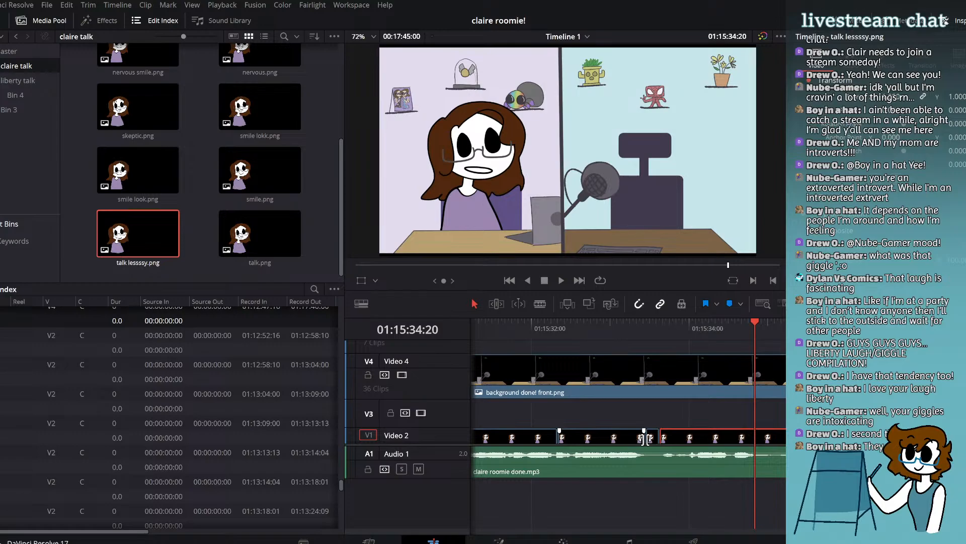
Step: Adjust the short hm.png clip on the Video 2 track to run from 01:15:33:10 to 01:15:33:16, and replay the passage up to 01:15:35:20
left_click_drag(646, 439, 665, 438)
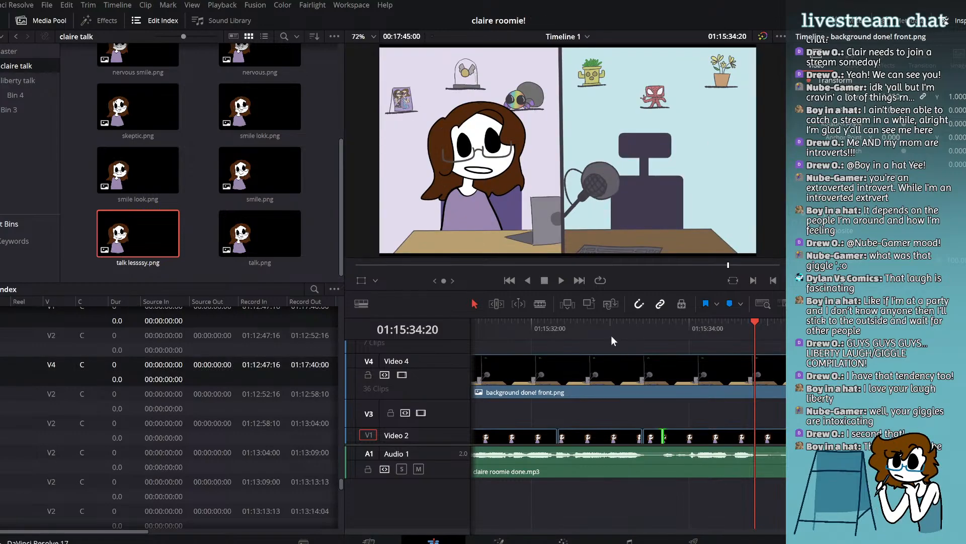
left_click(605, 323)
left_click(561, 280)
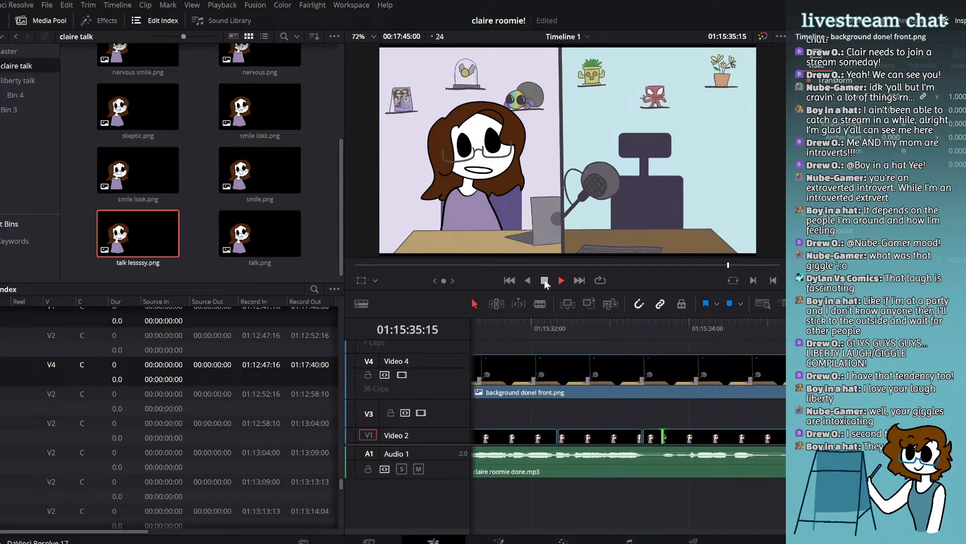
left_click(544, 281)
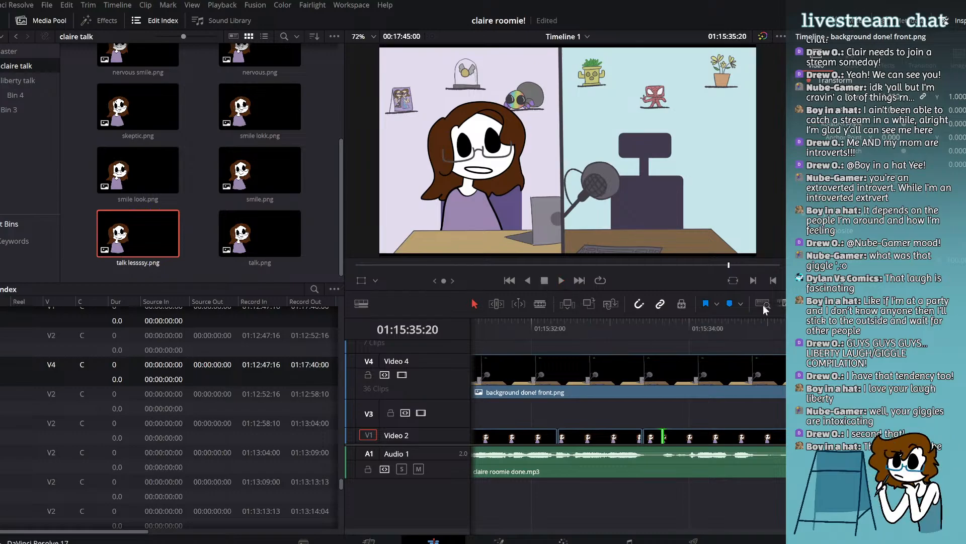
Step: Place hm.png at 01:15:35:20 on the Video 2 track and save the project
scroll(165, 182, "up", 4)
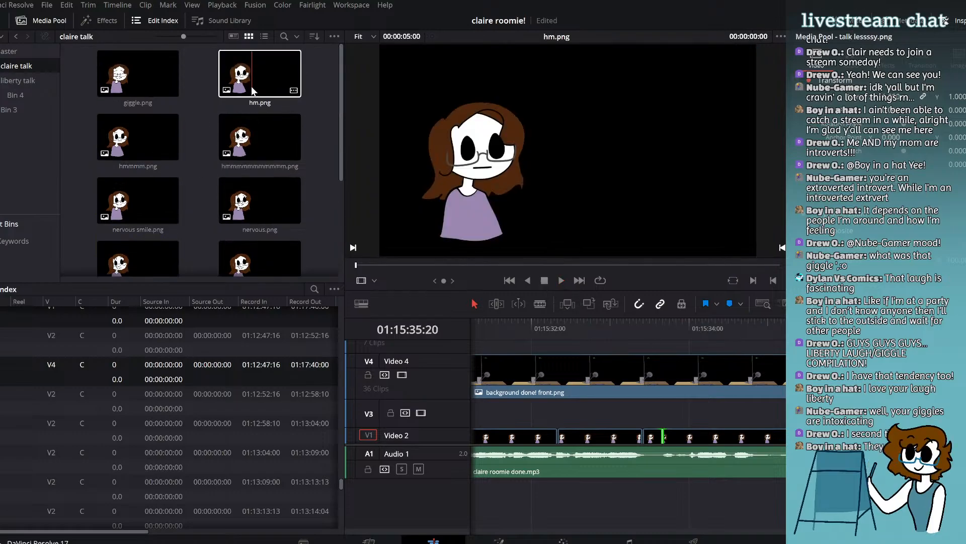
left_click(252, 86)
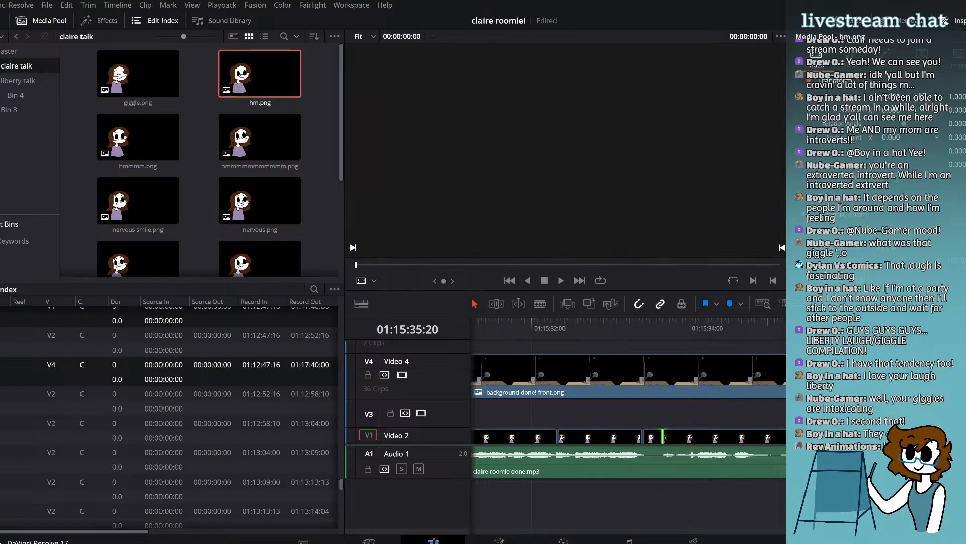
scroll(628, 398, "down", 1)
key("q")
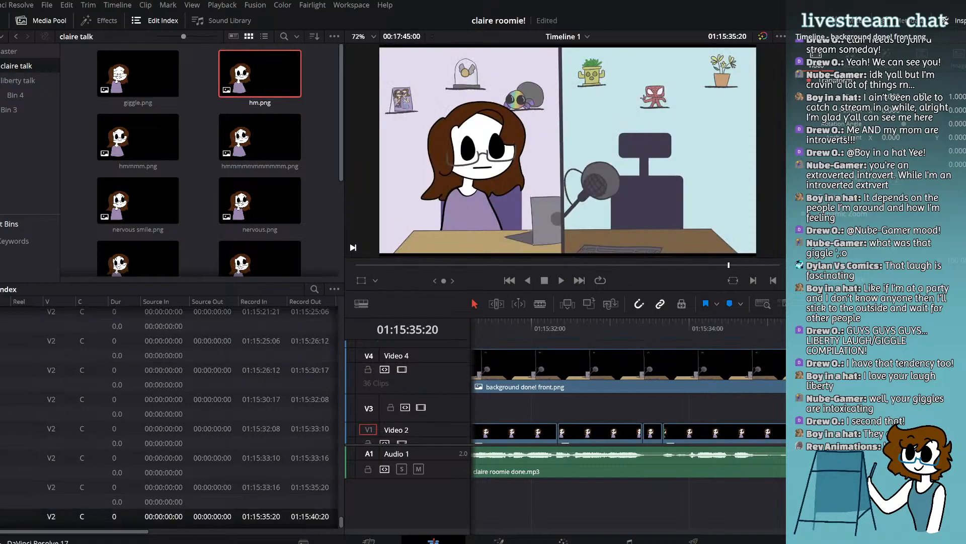
key("ctrl+s")
Step: Play on from 01:15:35:20, set the playhead to 01:15:38:21, and place talk lessssy.png there on the Video 2 track
scroll(628, 398, "right", 5)
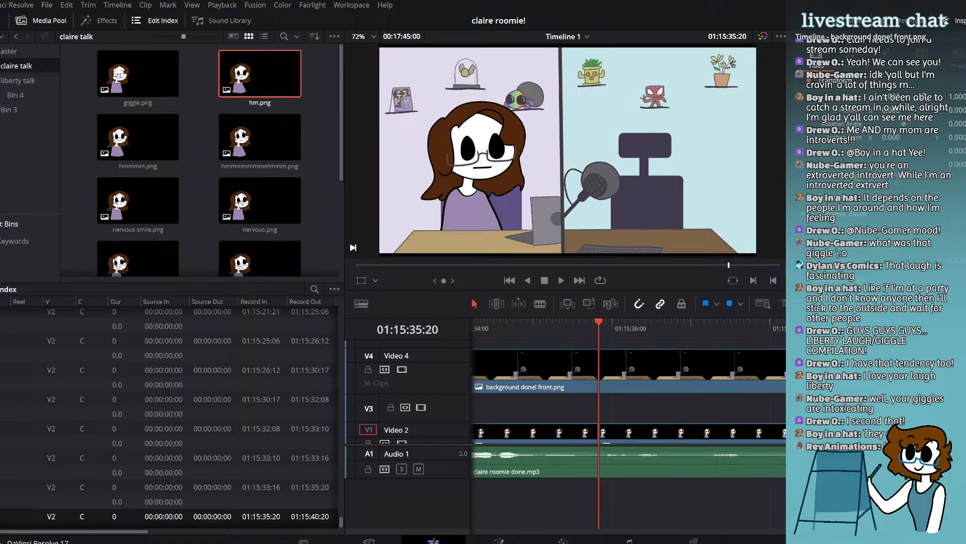
scroll(629, 398, "left", 3)
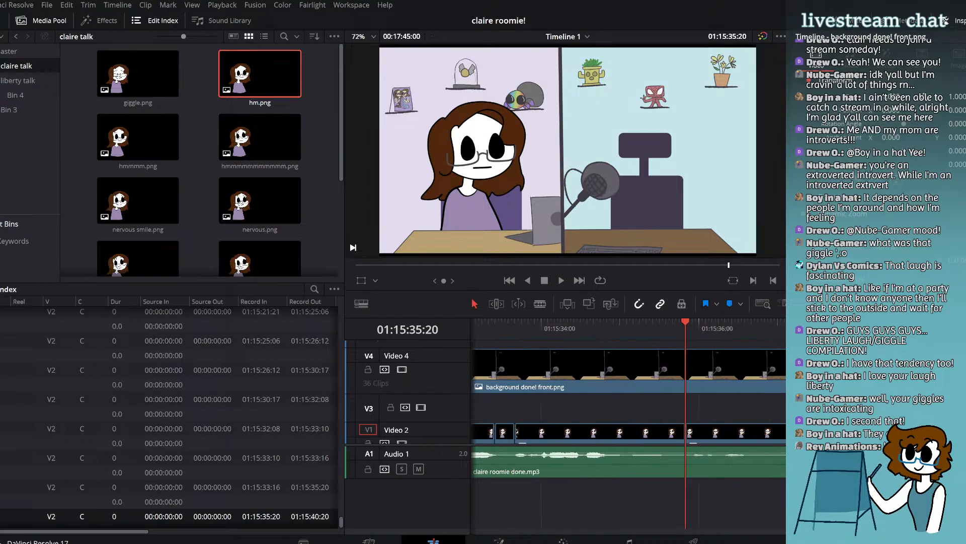
scroll(628, 398, "right", 6)
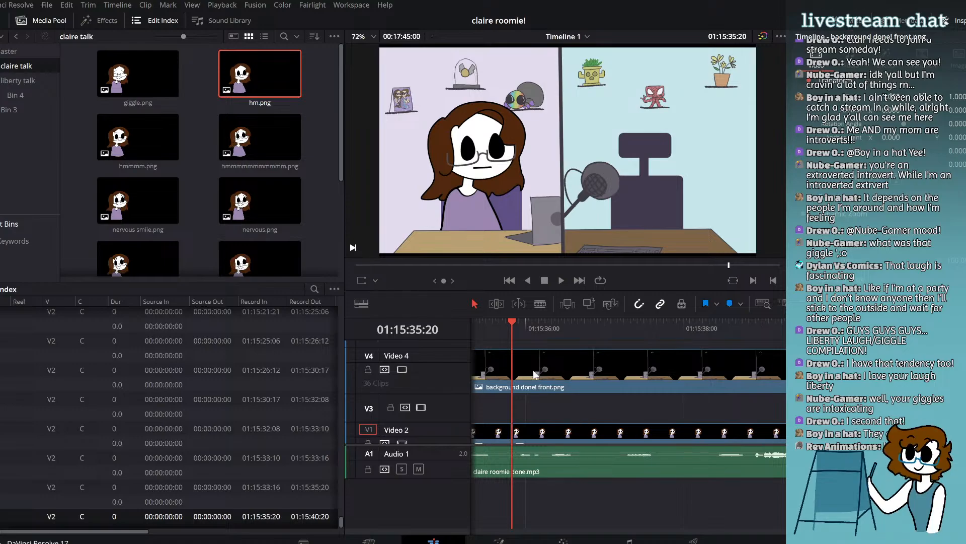
left_click(562, 280)
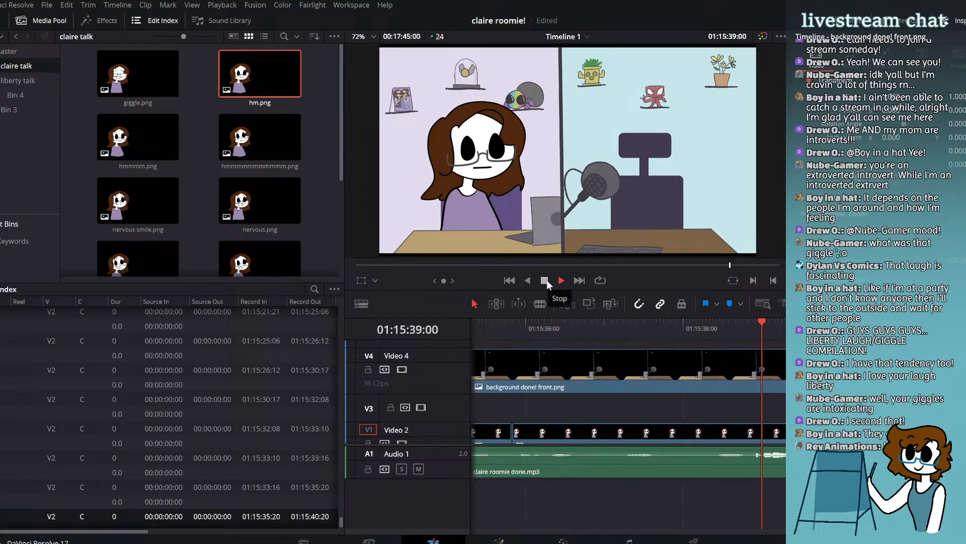
left_click(545, 280)
left_click(757, 327)
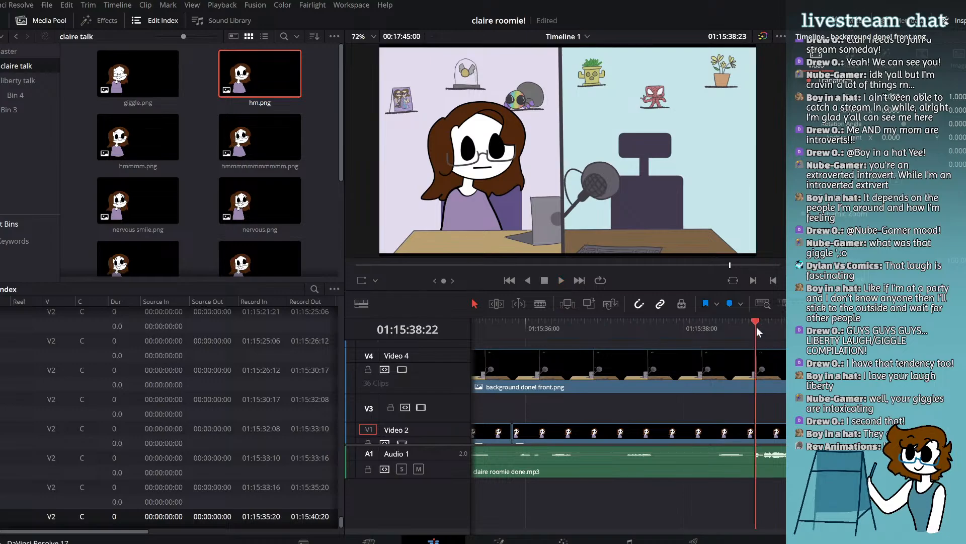
left_click(752, 327)
scroll(125, 211, "down", 3)
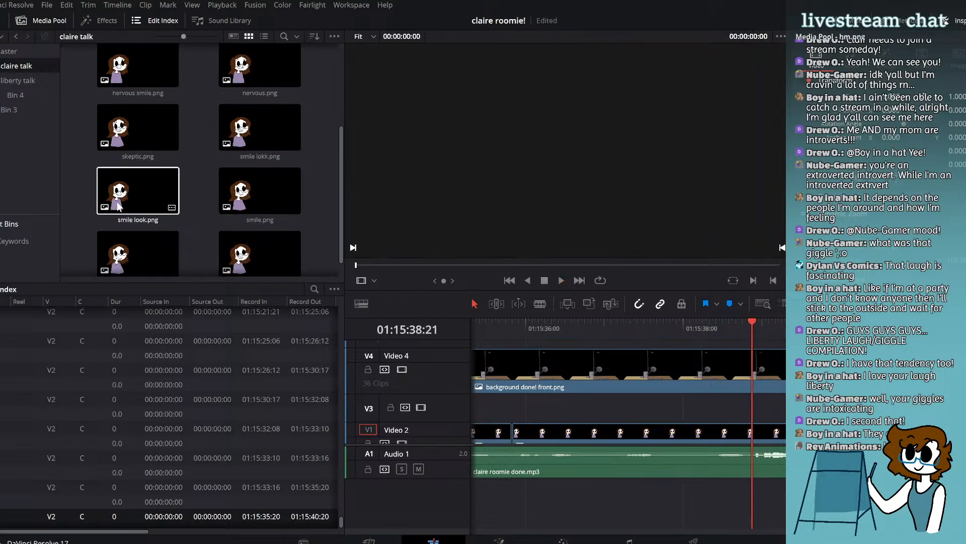
left_click(121, 211)
left_click_drag(122, 213, 755, 437)
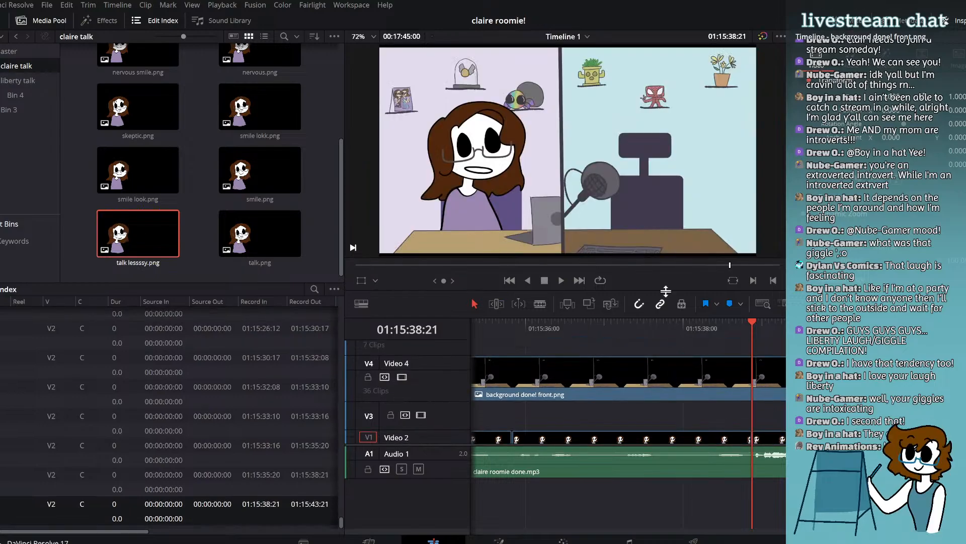
Step: Play the new talk lessssy.png clip and split it at 01:15:39:17 on the Video 2 track
left_click(560, 281)
key("space")
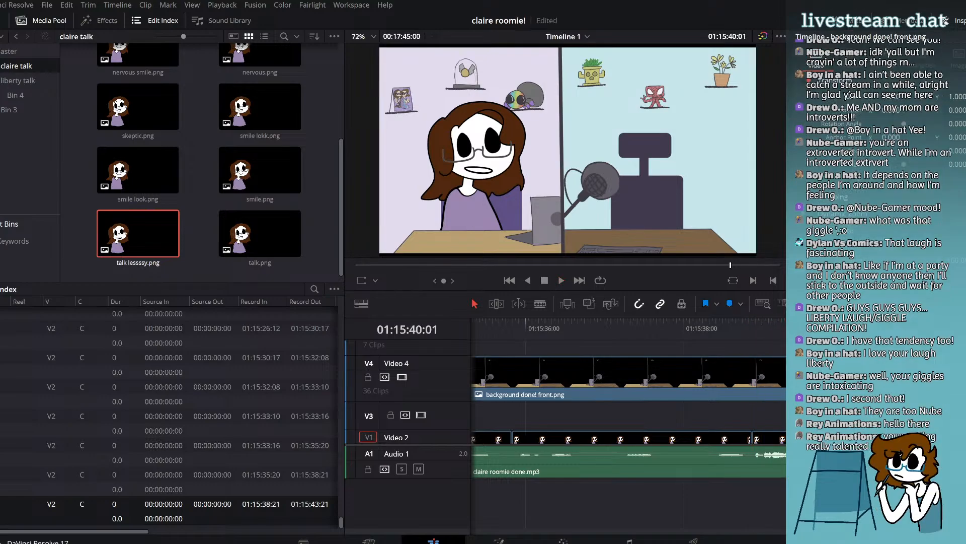
left_click(540, 304)
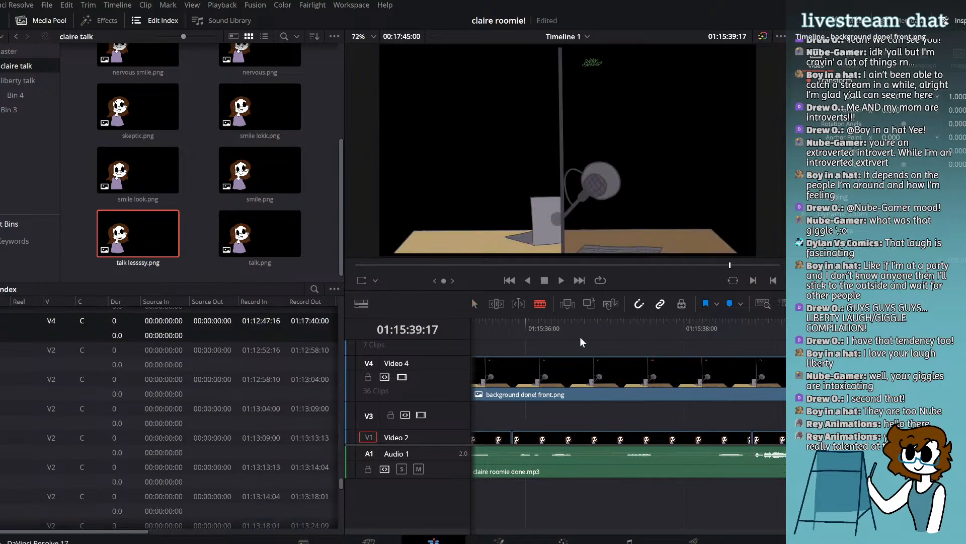
left_click(475, 305)
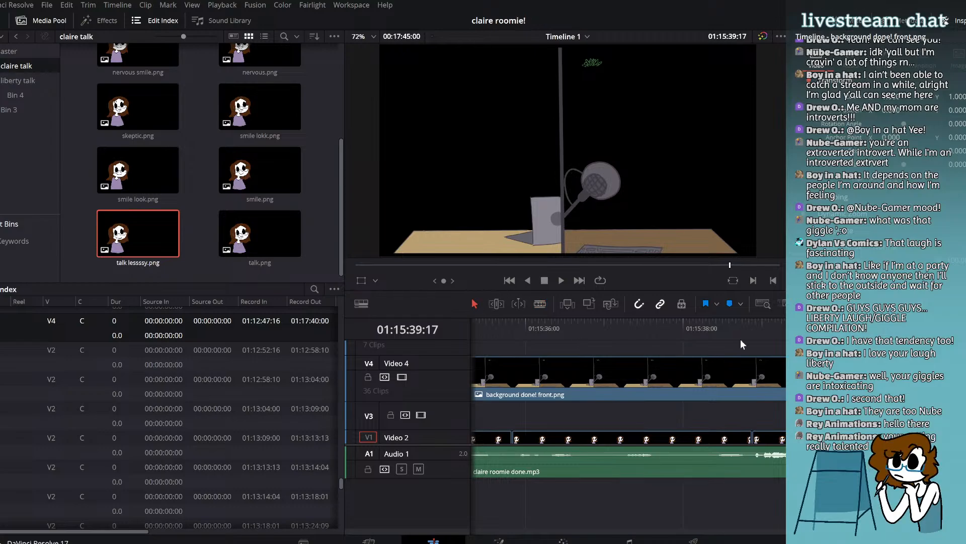
Step: Enlarge the talk lessssy.png clip before the split at 01:15:39:17 to zoom 1.440, tilt it slightly, and set its Y position to 53
left_click(781, 325)
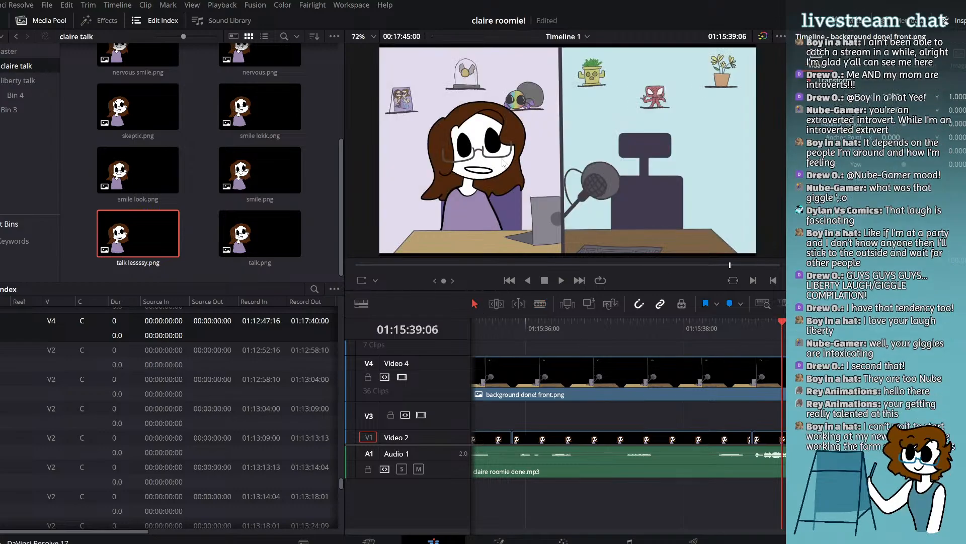
left_click_drag(891, 96, 896, 97)
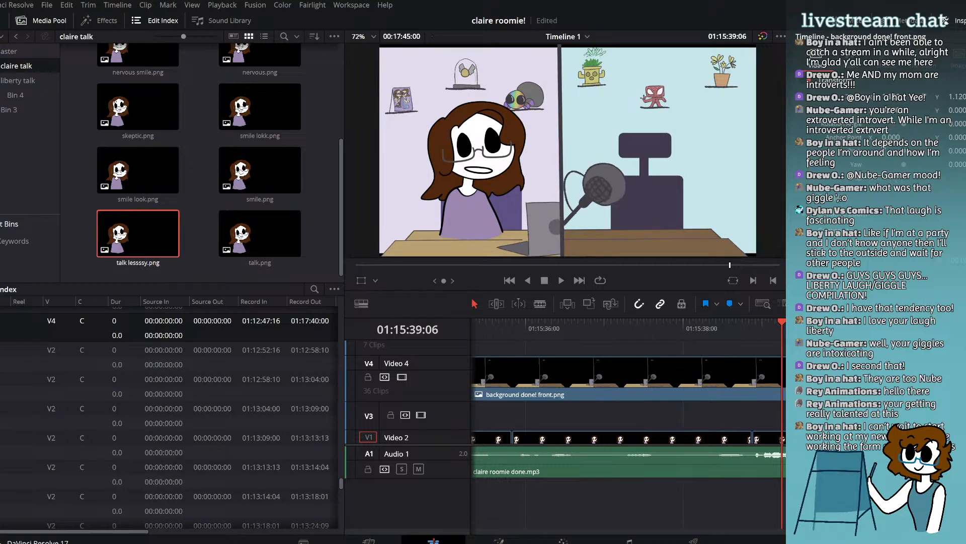
key("ctrl+z")
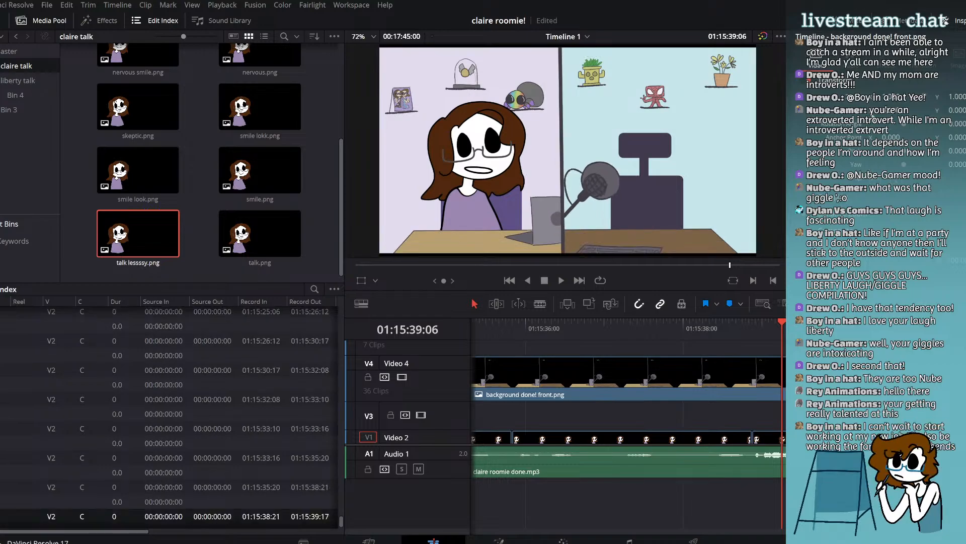
left_click(775, 438)
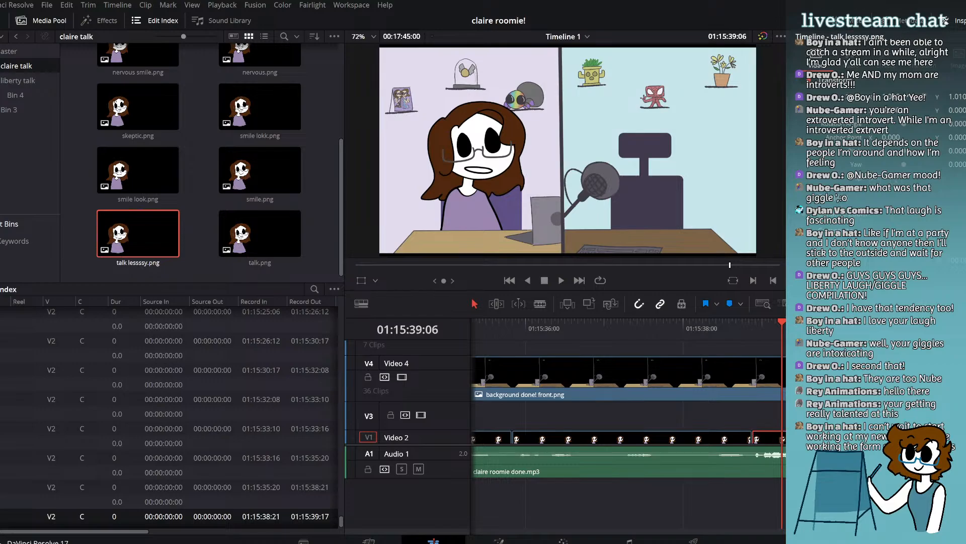
left_click_drag(892, 97, 900, 96)
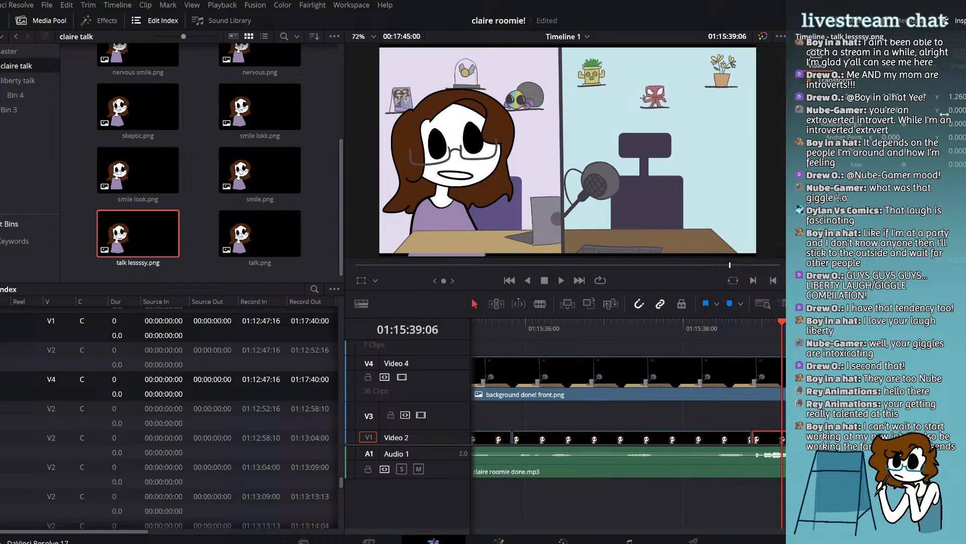
left_click_drag(897, 110, 965, 110)
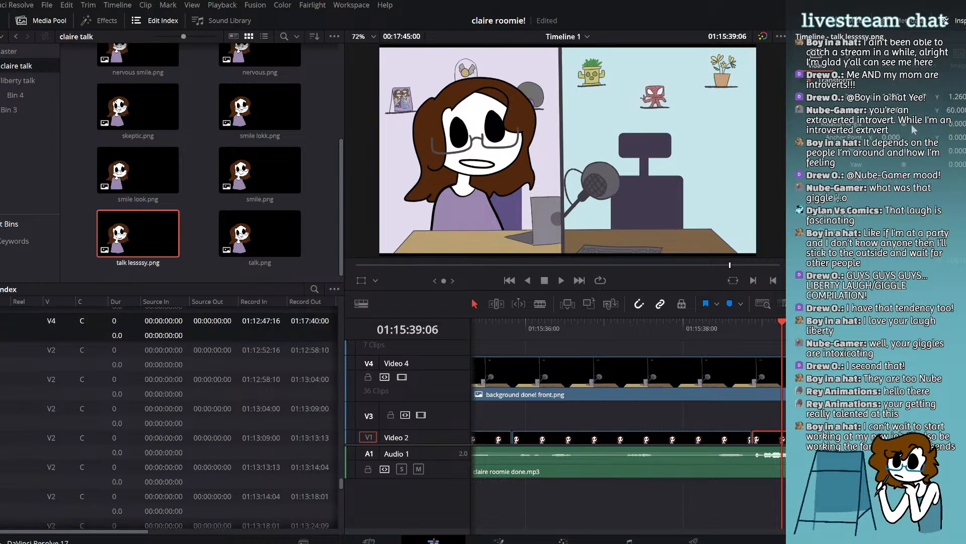
left_click_drag(911, 124, 901, 98)
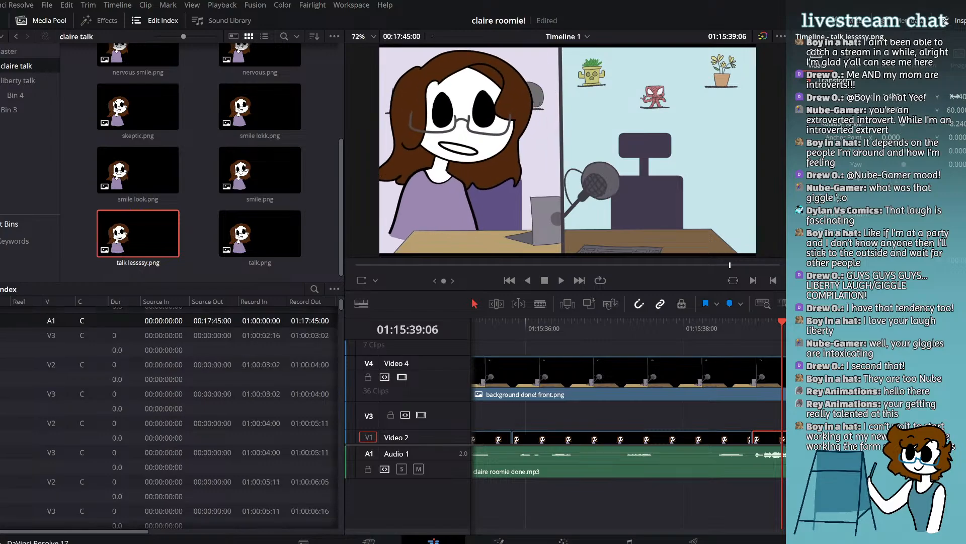
mouse_move(892, 109)
left_mouse_down()
mouse_move(959, 110)
mouse_move(887, 109)
mouse_move(906, 109)
left_mouse_up()
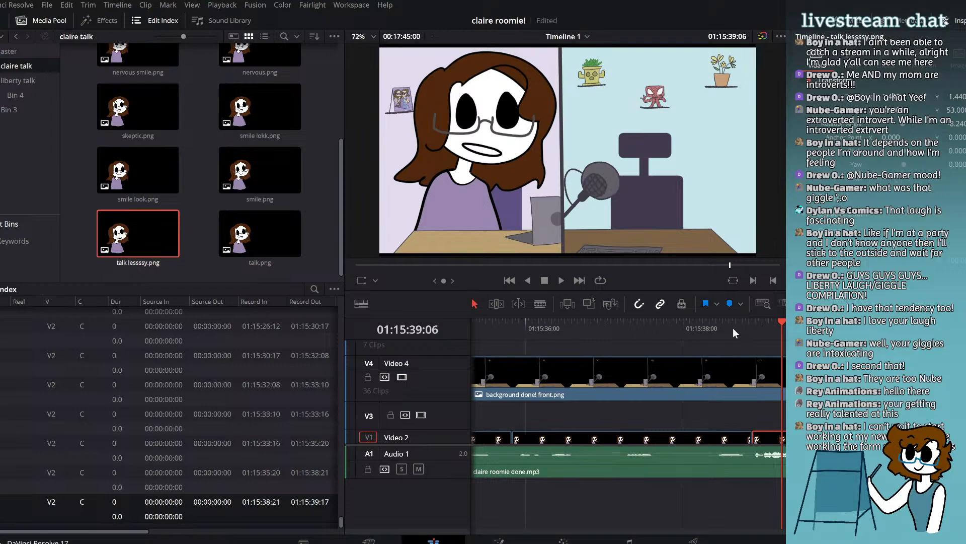
Step: Play past the enlarged clip and place hmmmmmmmmmmm.png at 01:15:39:17 on the Video 2 track, replacing the rest of talk lessssy.png
left_click(560, 280)
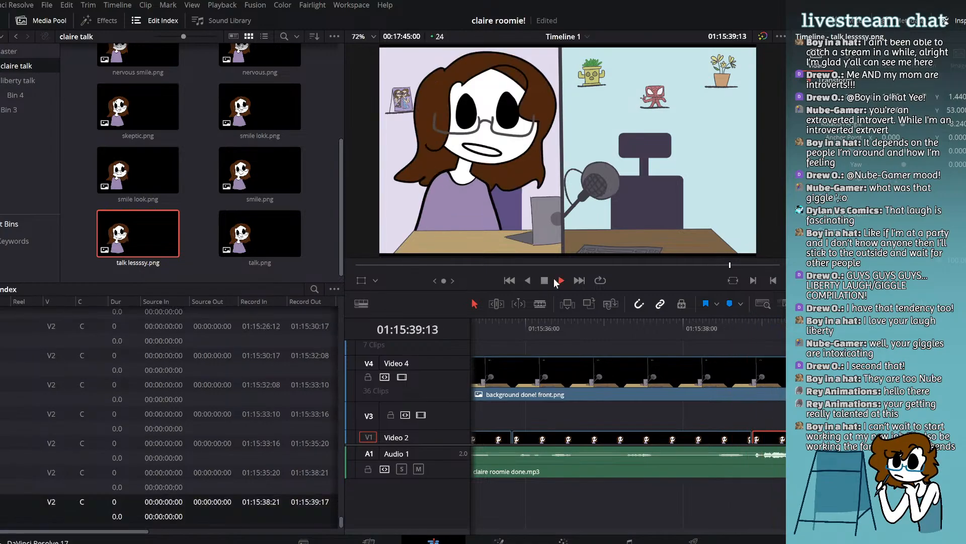
left_click(546, 280)
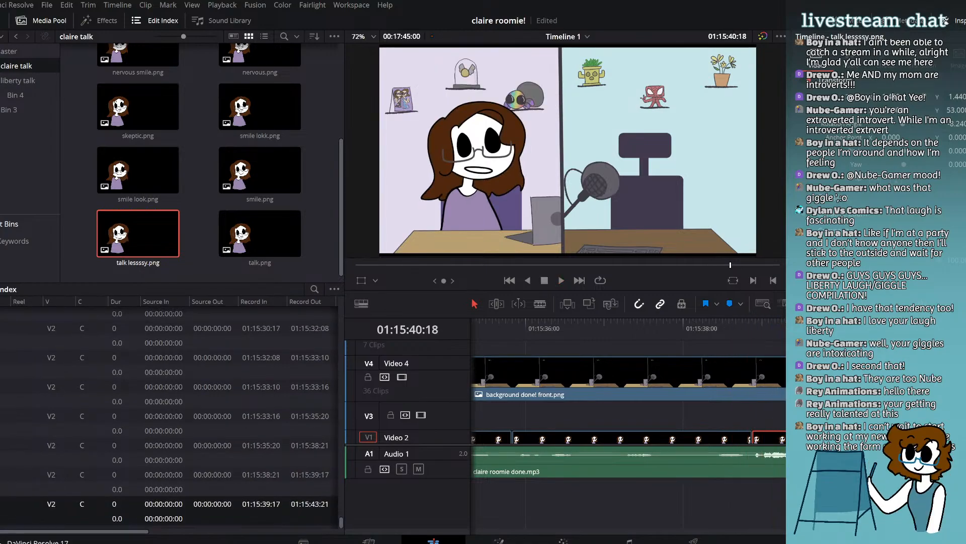
left_click(260, 233)
scroll(235, 161, "up", 3)
left_click(235, 155)
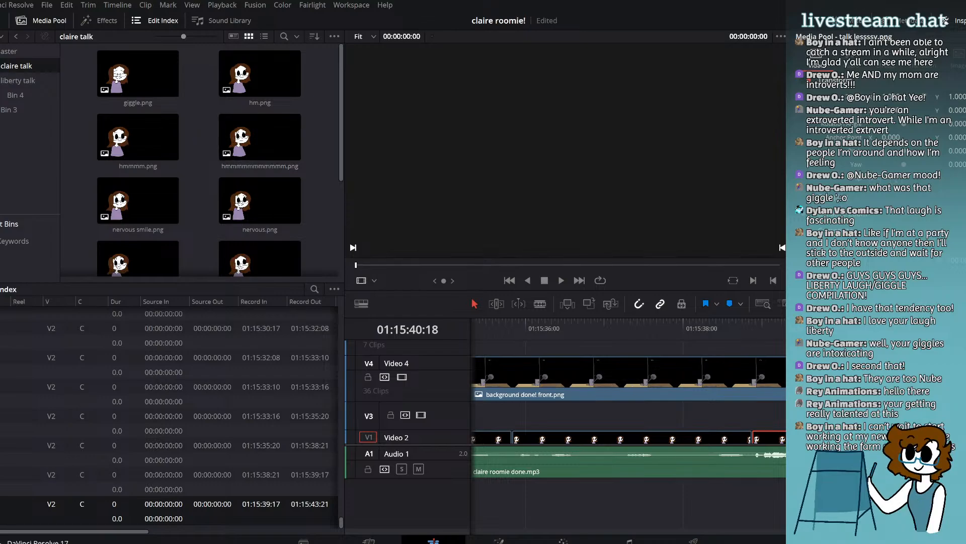
left_click_drag(798, 326, 844, 325)
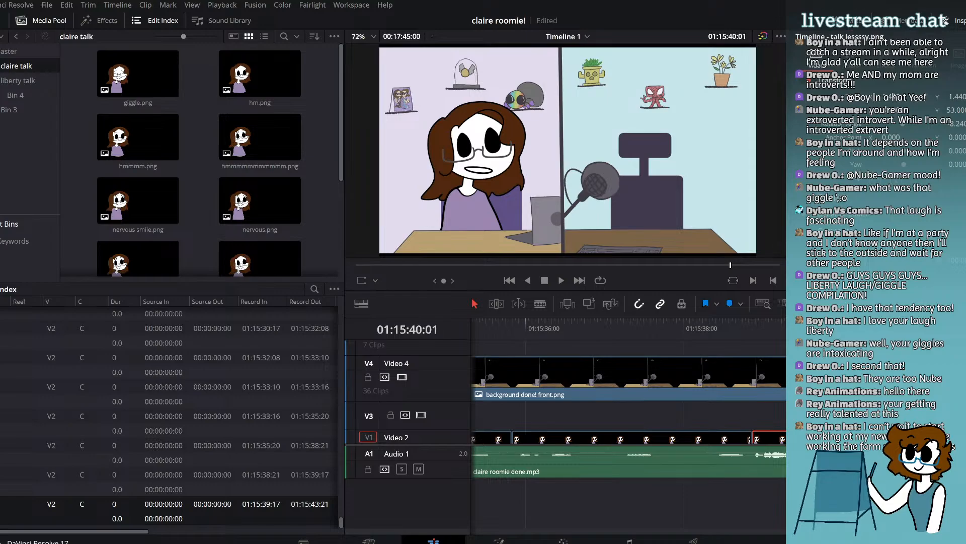
left_click(252, 116)
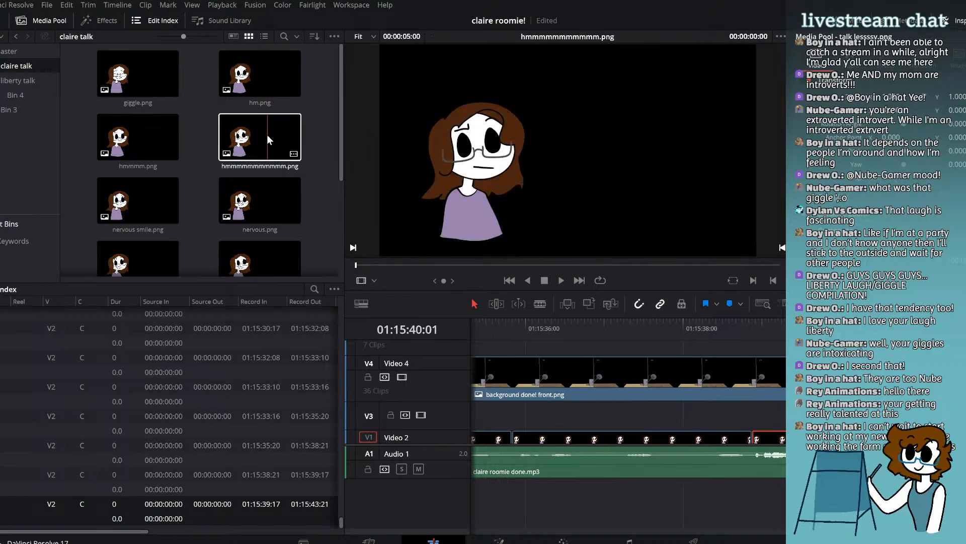
scroll(629, 398, "down", 1)
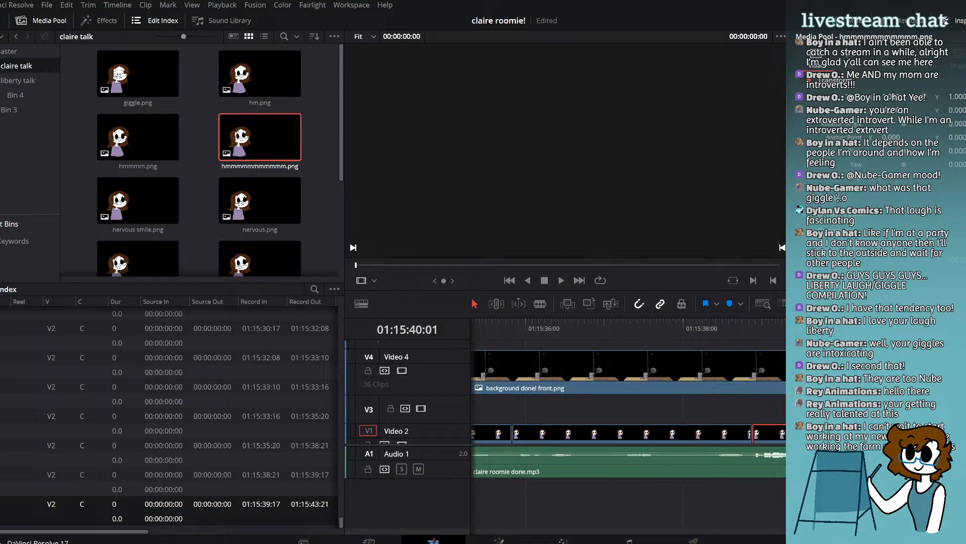
left_click(769, 363)
Step: Replay the passage from shortly before the enlarged talk lessssy.png clip to check the change of expressions
left_click(705, 336)
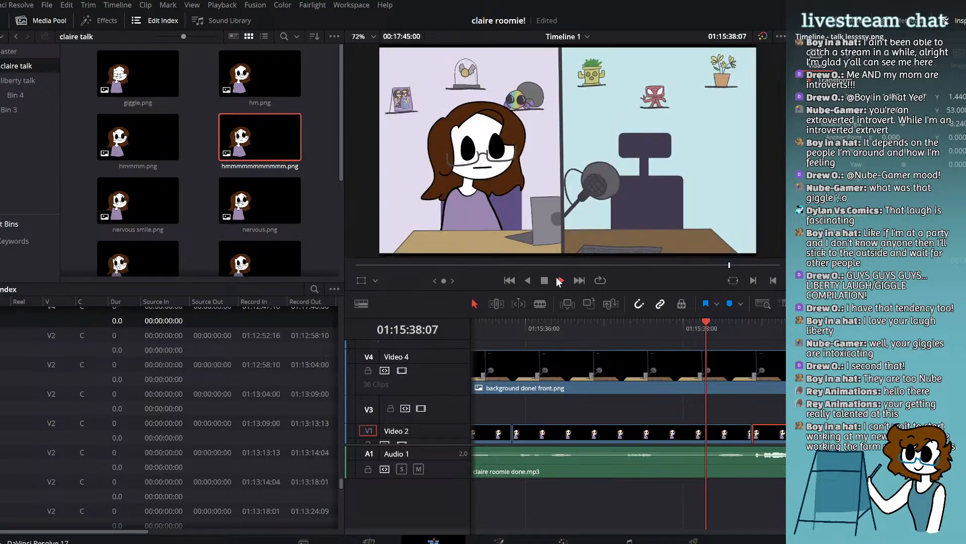
left_click(561, 280)
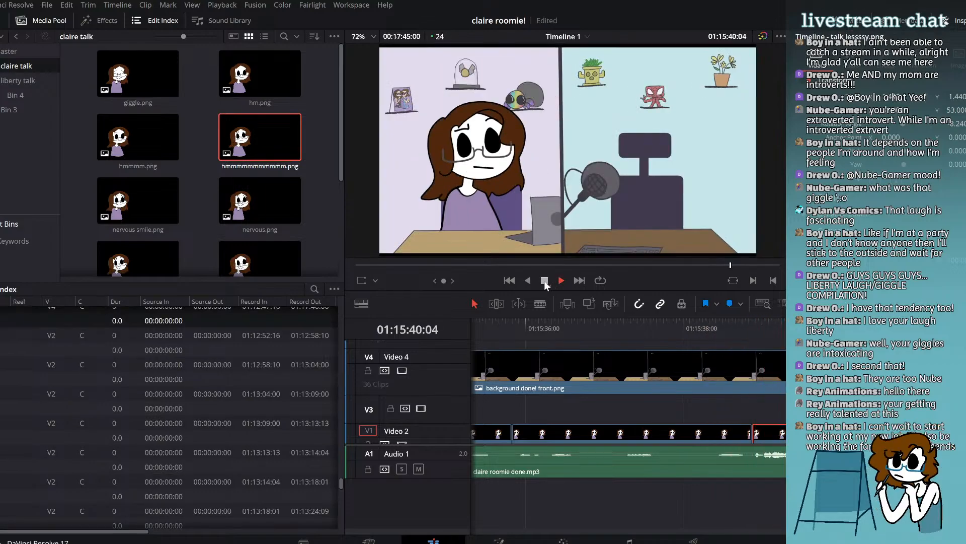
left_click(545, 279)
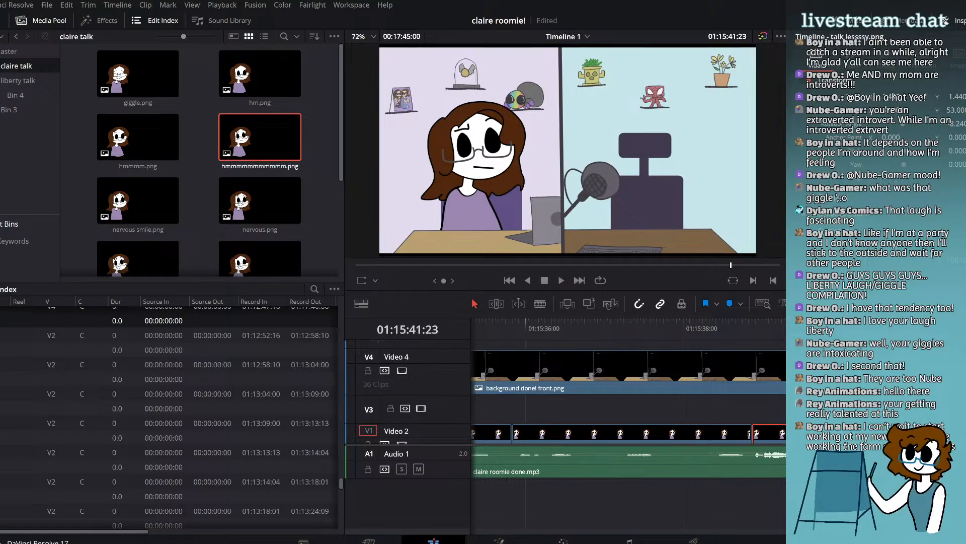
left_click(717, 337)
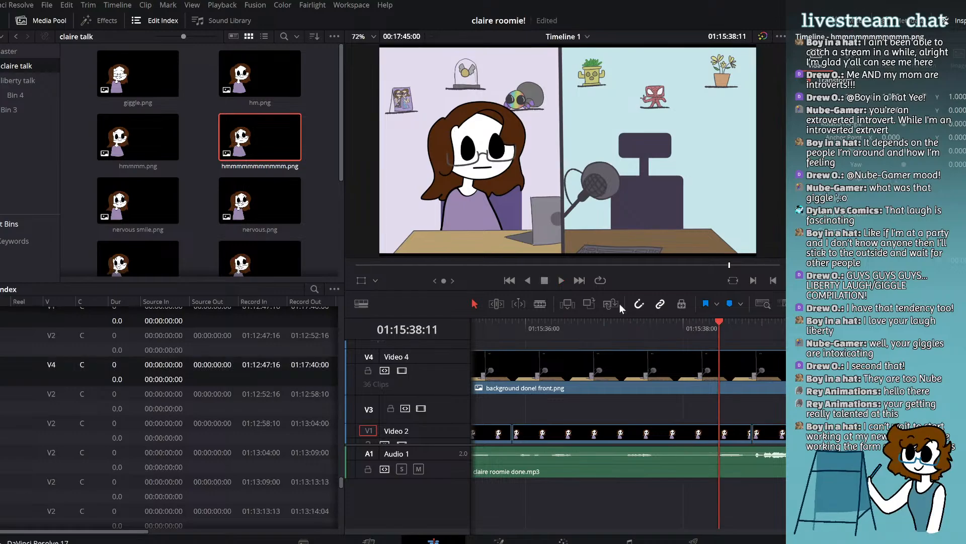
left_click(545, 280)
mouse_move(783, 322)
left_mouse_down()
mouse_move(769, 321)
mouse_move(780, 323)
left_mouse_up()
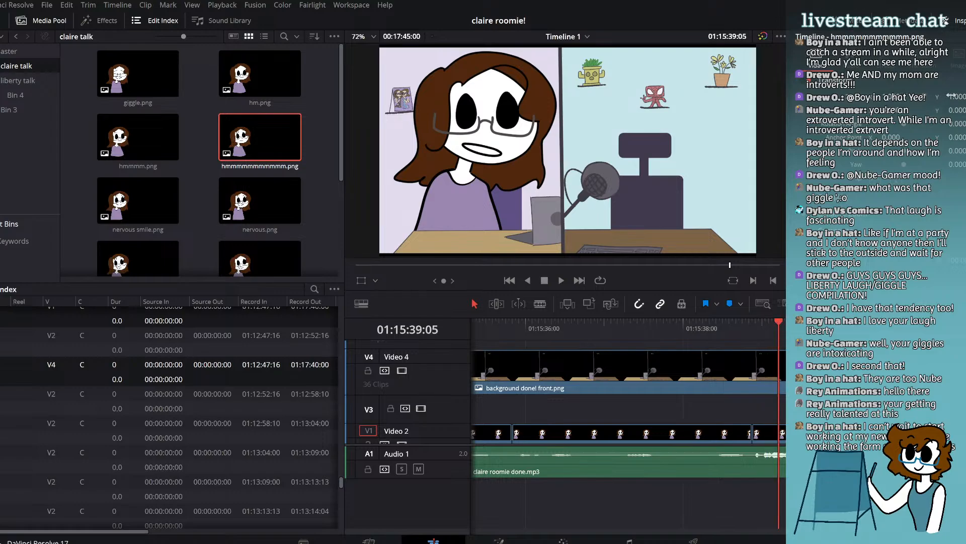
left_click_drag(949, 95, 913, 96)
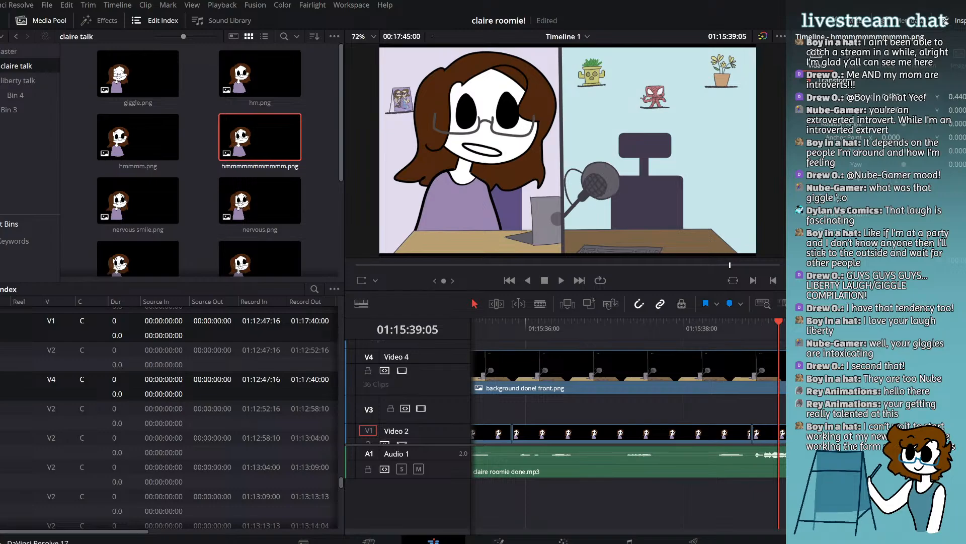
left_click(834, 322)
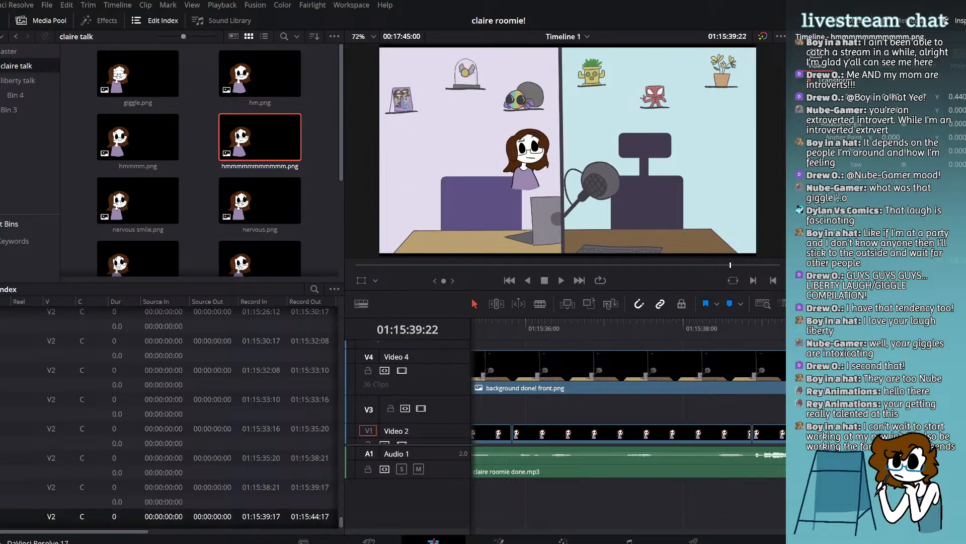
key("ctrl+z")
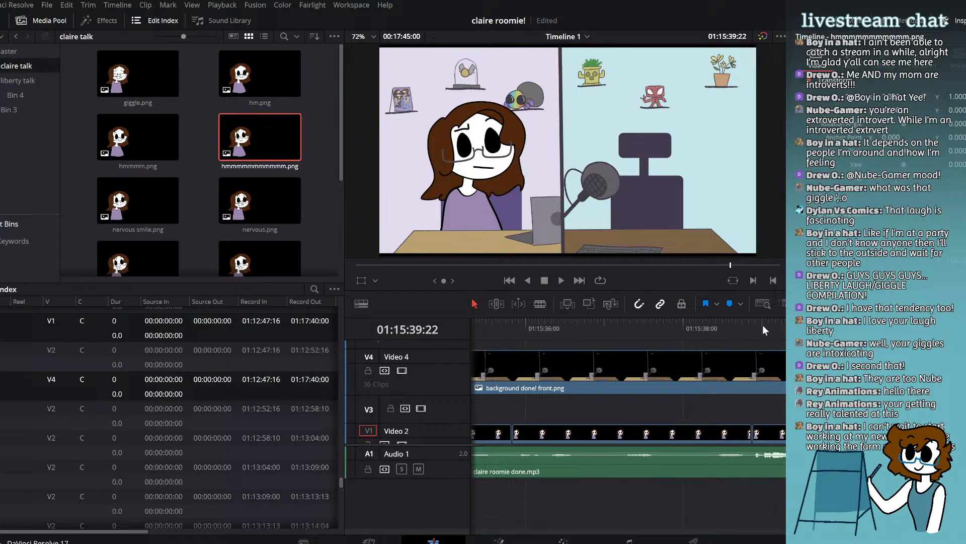
Step: Reduce the enlarged talk lessssy.png clip to zoom 1.260 and lower it to a Y position of -26
left_click(762, 327)
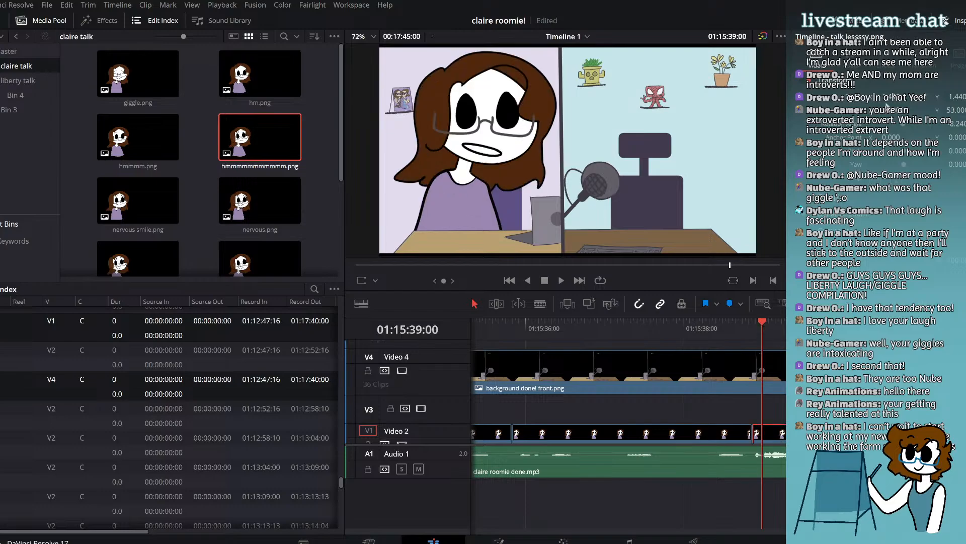
left_click_drag(887, 98, 860, 110)
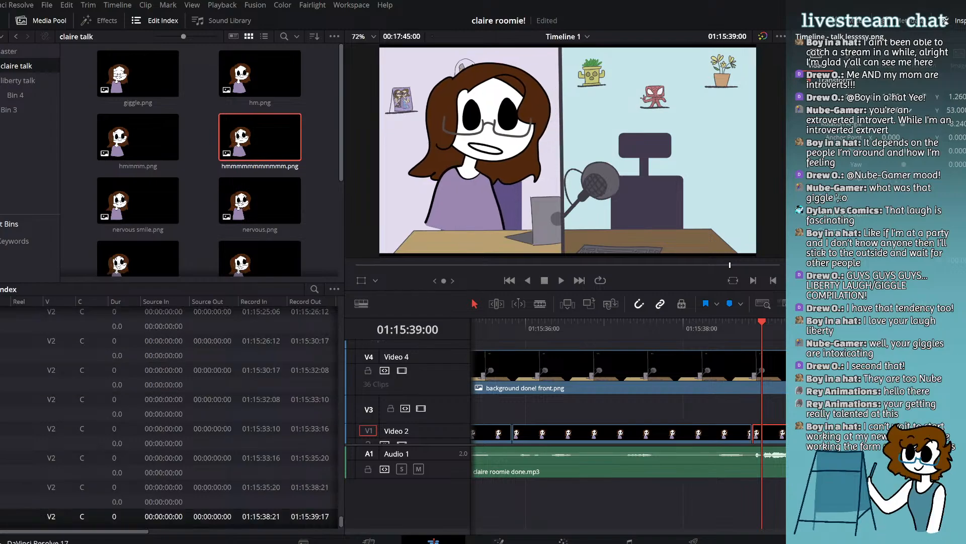
left_click_drag(951, 110, 912, 110)
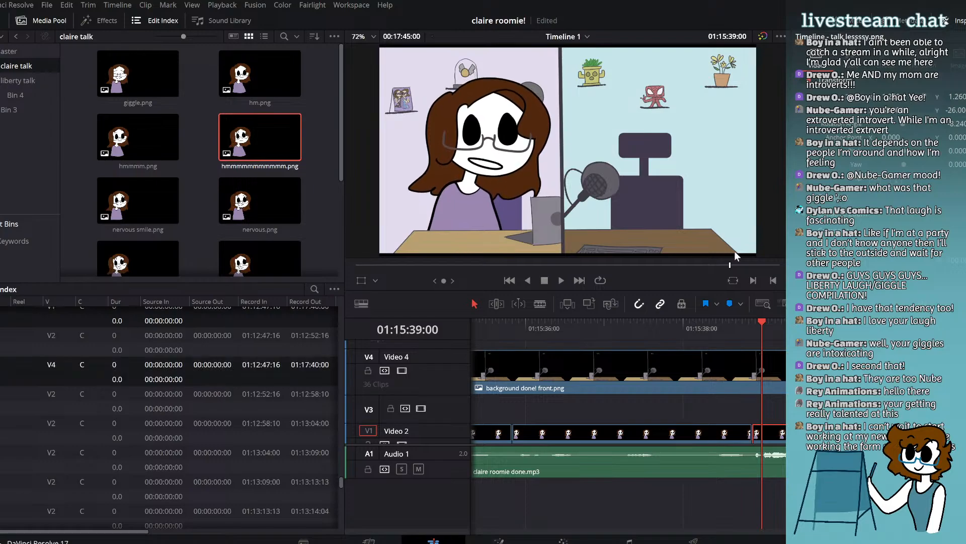
Step: Replay from 01:15:38:13 across the change to hmmmmmmmmmmm.png and play on to hear the next line of dialogue
left_click_drag(684, 326, 726, 320)
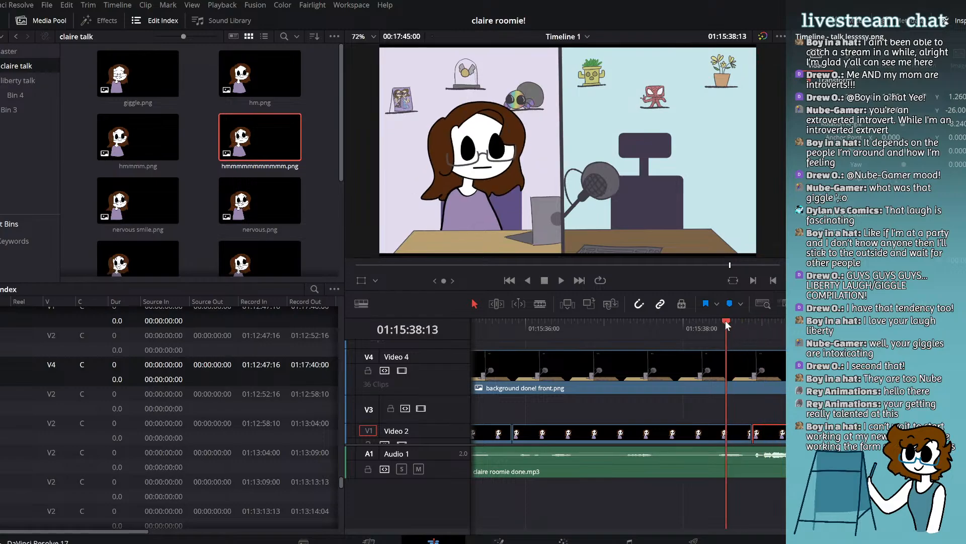
left_click(562, 282)
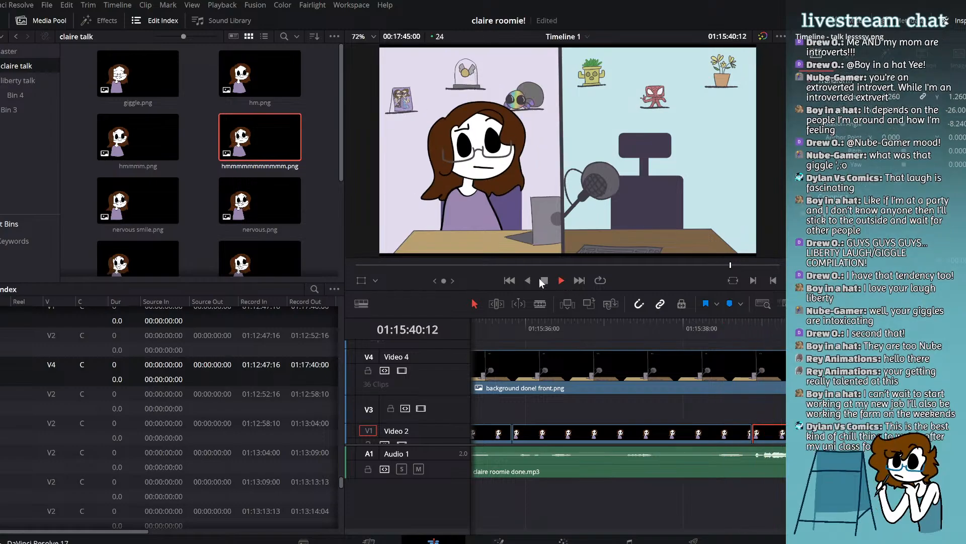
left_click(545, 281)
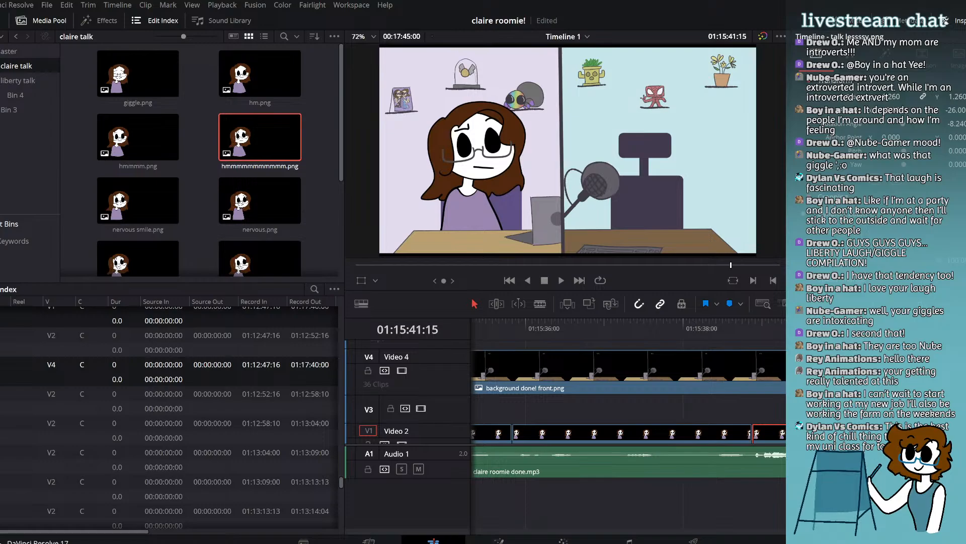
scroll(624, 433, "right", 4)
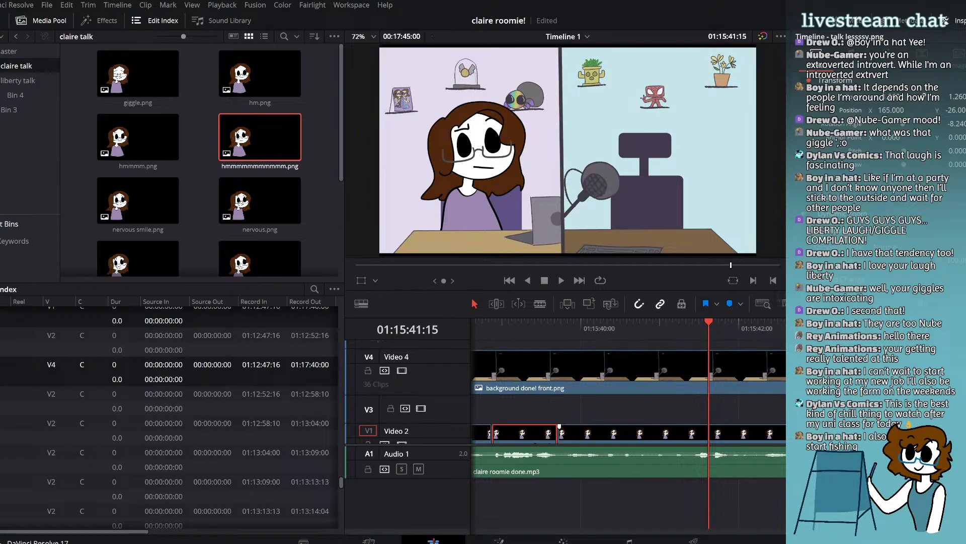
left_click(561, 280)
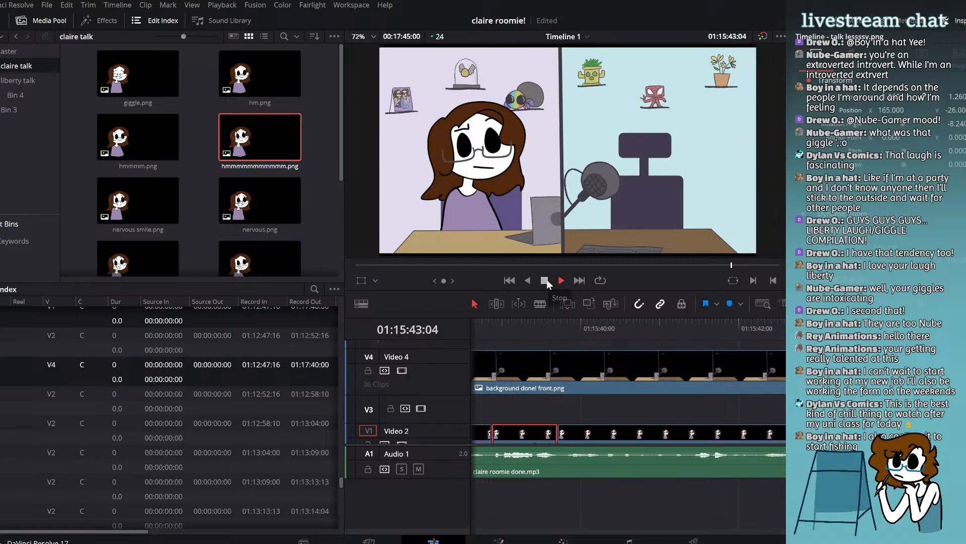
left_click(547, 282)
Step: Place talk lessssy.png on the Video 2 track at 01:15:42:07, where the next spoken line starts
left_click_drag(751, 334, 760, 335)
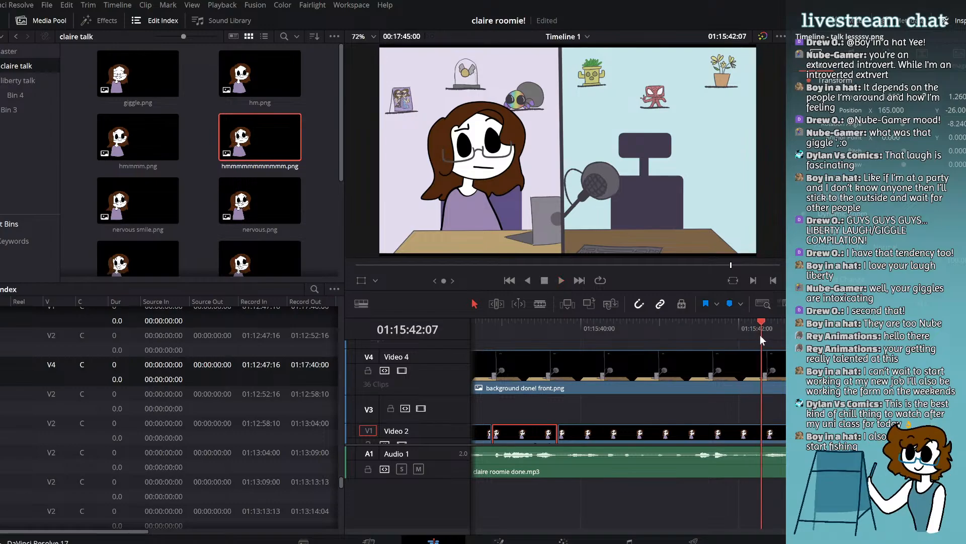
left_click_drag(134, 86, 758, 427)
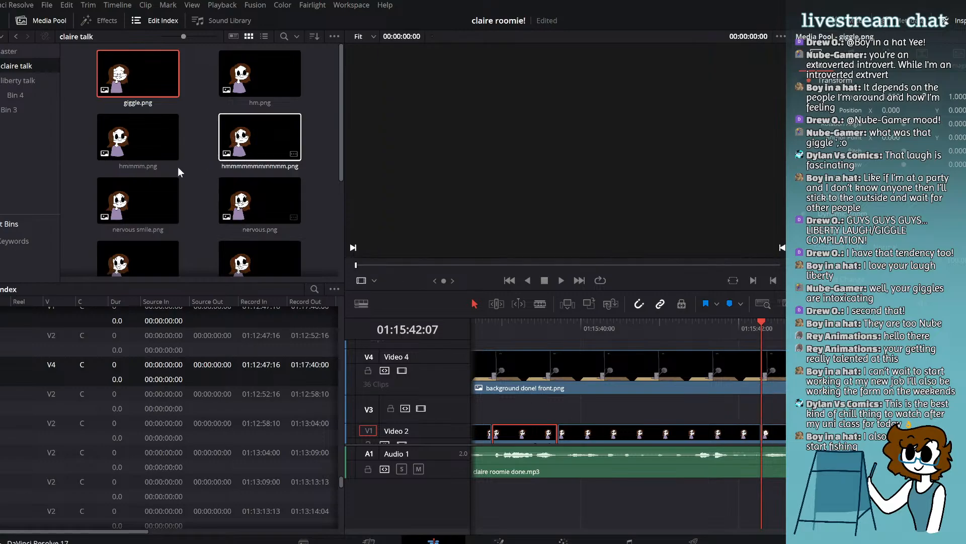
scroll(166, 169, "down", 2)
scroll(156, 165, "down", 3)
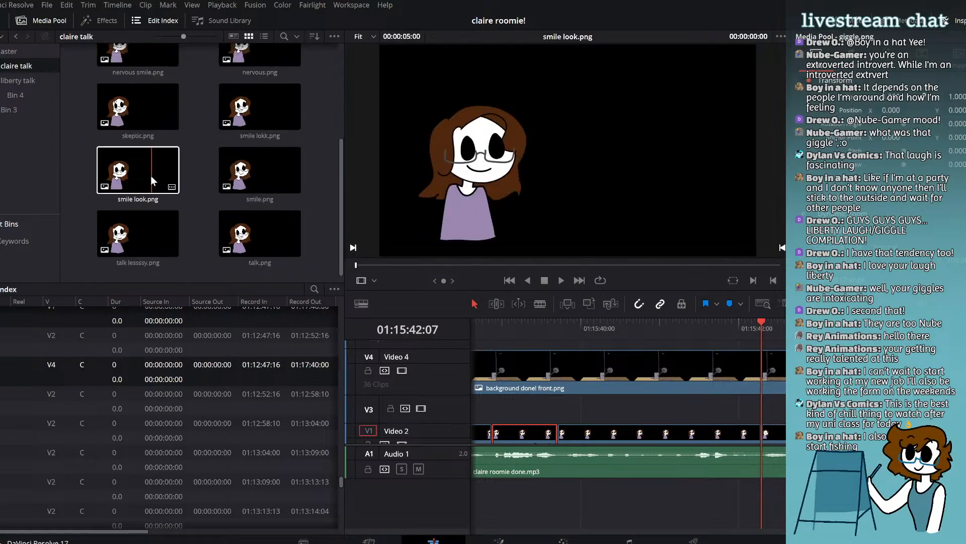
scroll(156, 238, "up", 5)
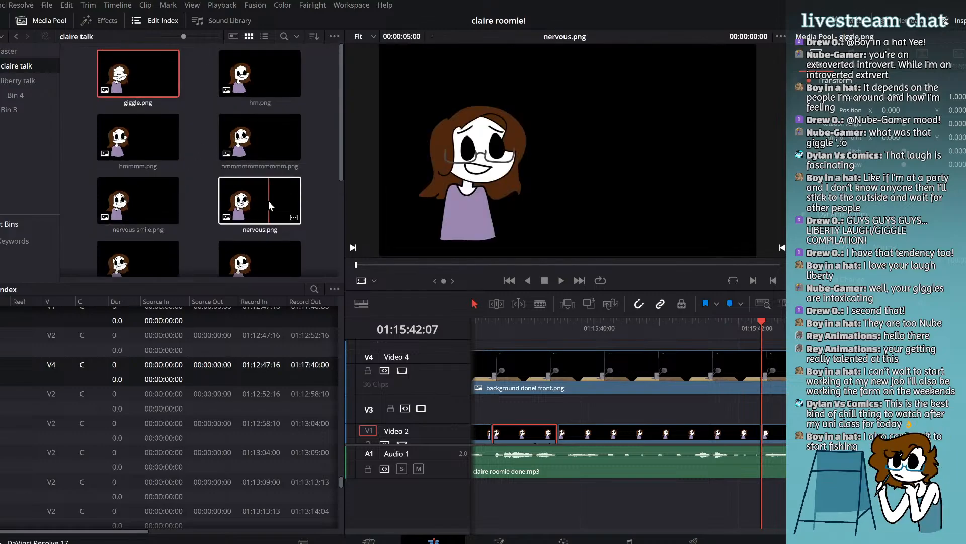
scroll(267, 201, "down", 2)
scroll(262, 202, "down", 3)
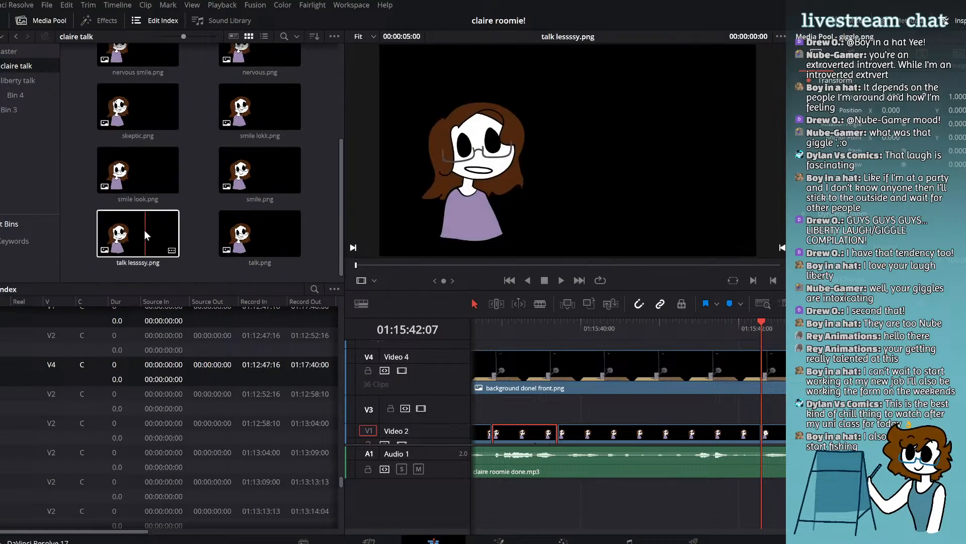
left_click_drag(144, 231, 763, 446)
Step: Play on to 01:15:43:23 and place giggle.png there on the Video 2 track
left_click(561, 281)
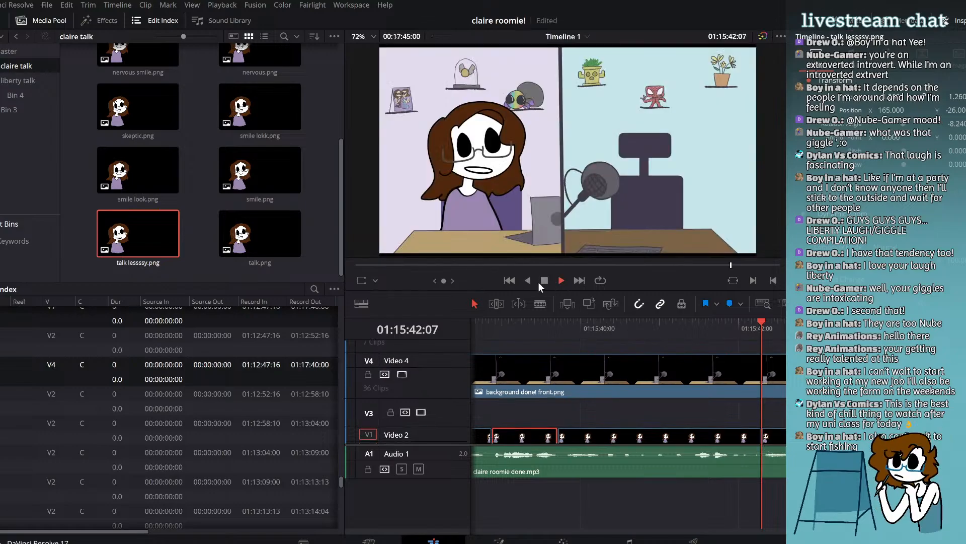
left_click(544, 280)
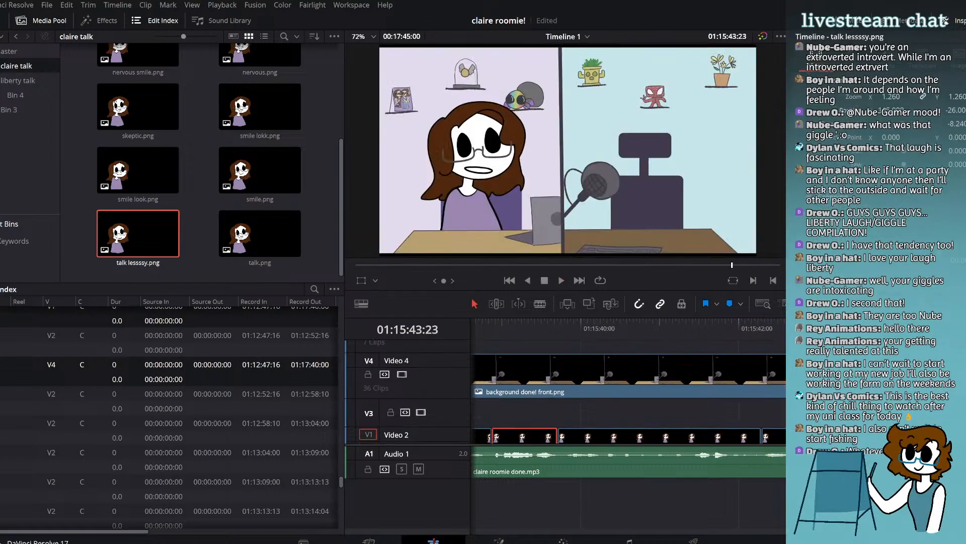
scroll(172, 131, "up", 3)
left_click_drag(151, 83, 895, 436)
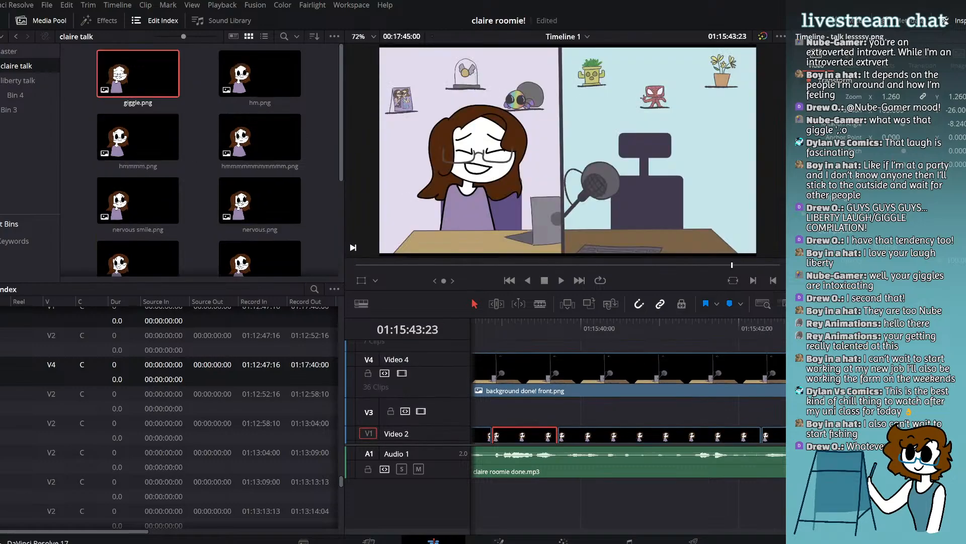
Step: Put hm.png on Video 2 from 01:15:43:23 to 01:15:45:03 over the start of giggle.png, splitting it and deleting its remainder on V3
scroll(895, 436, "right", 4)
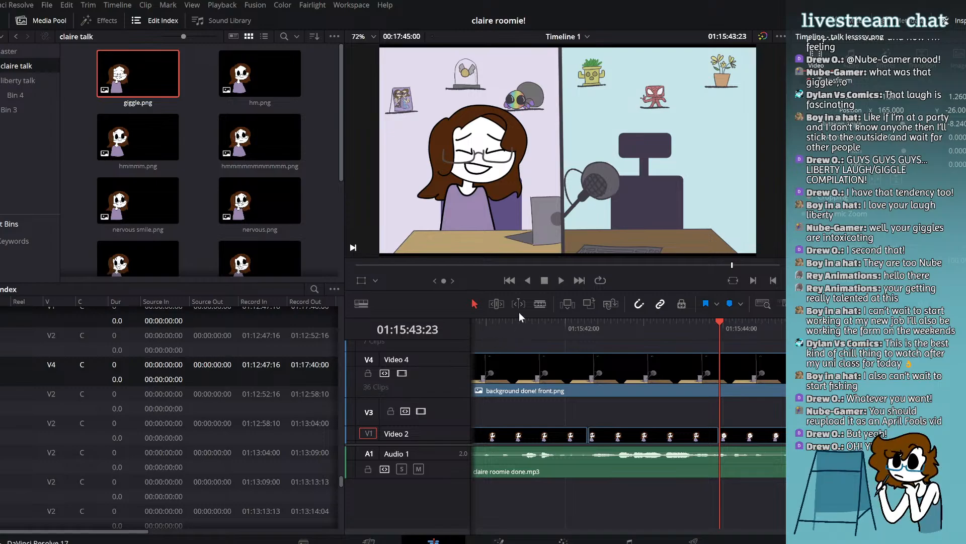
left_click(562, 282)
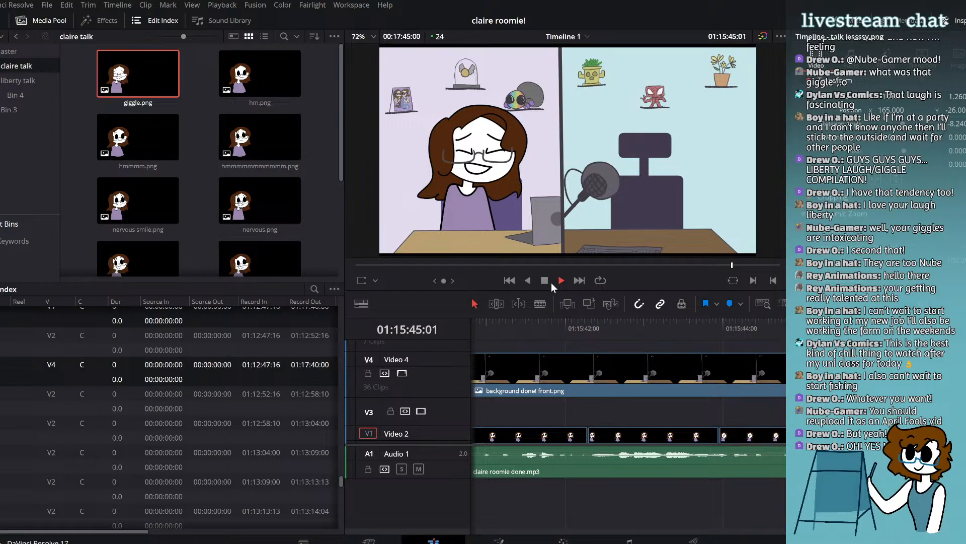
left_click(545, 280)
left_click(718, 437)
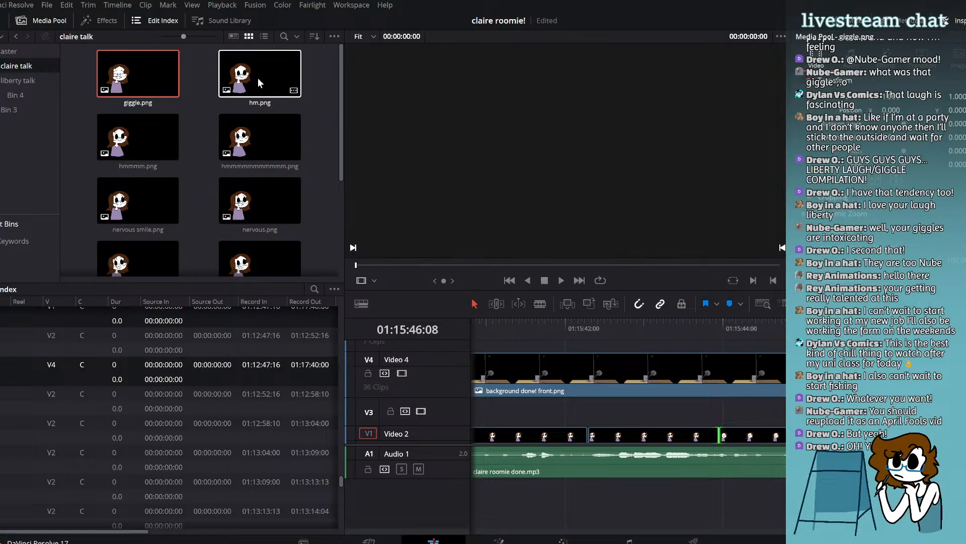
left_click_drag(257, 78, 715, 427)
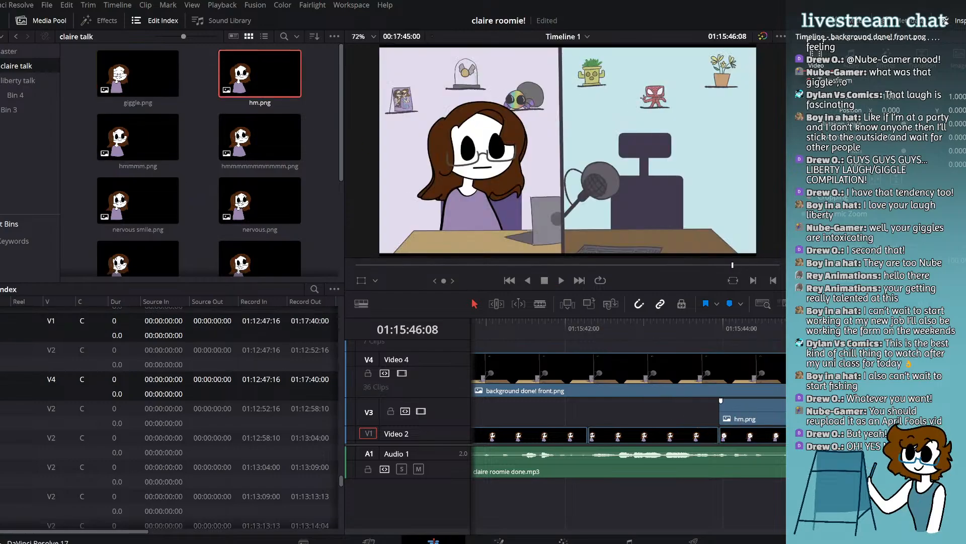
key("Right")
key("Right")
left_click(533, 302)
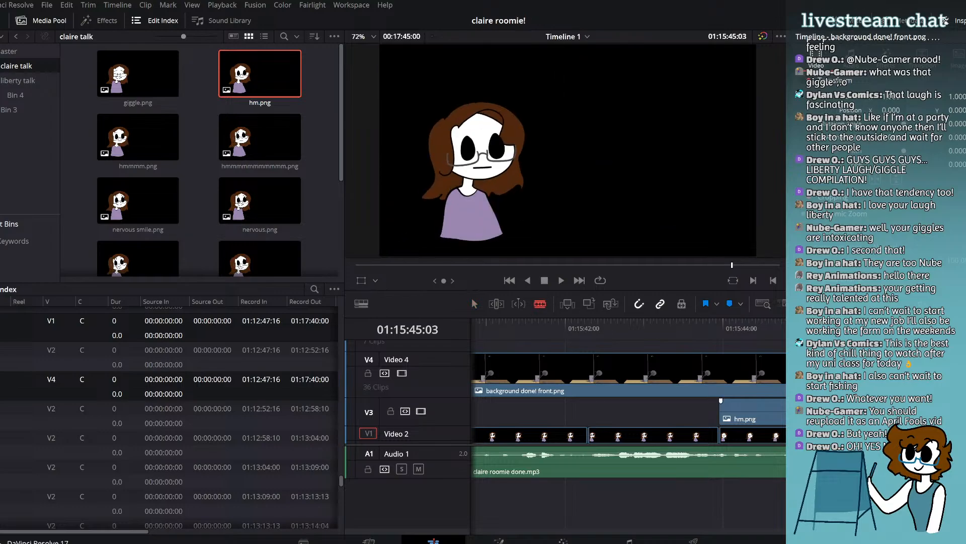
key("ctrl+b")
left_click(474, 303)
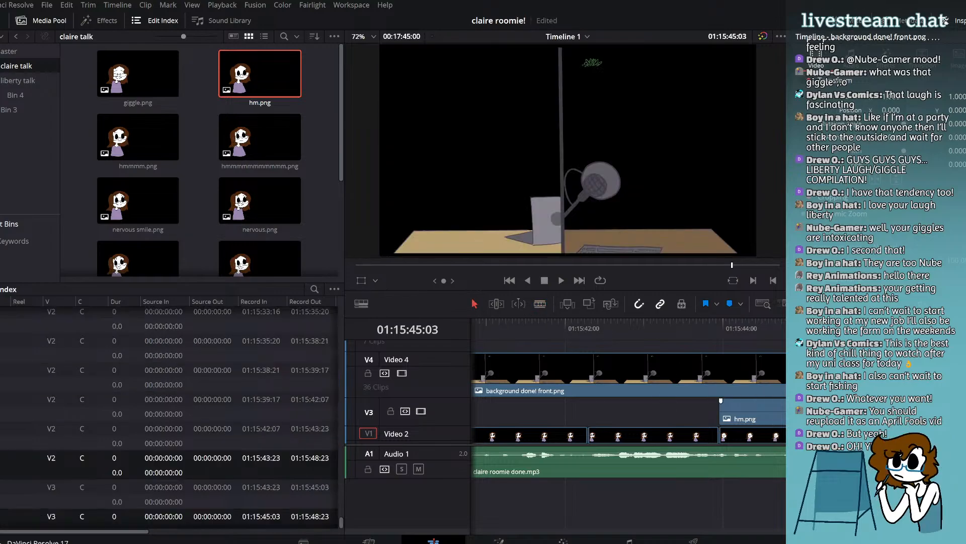
key("Delete")
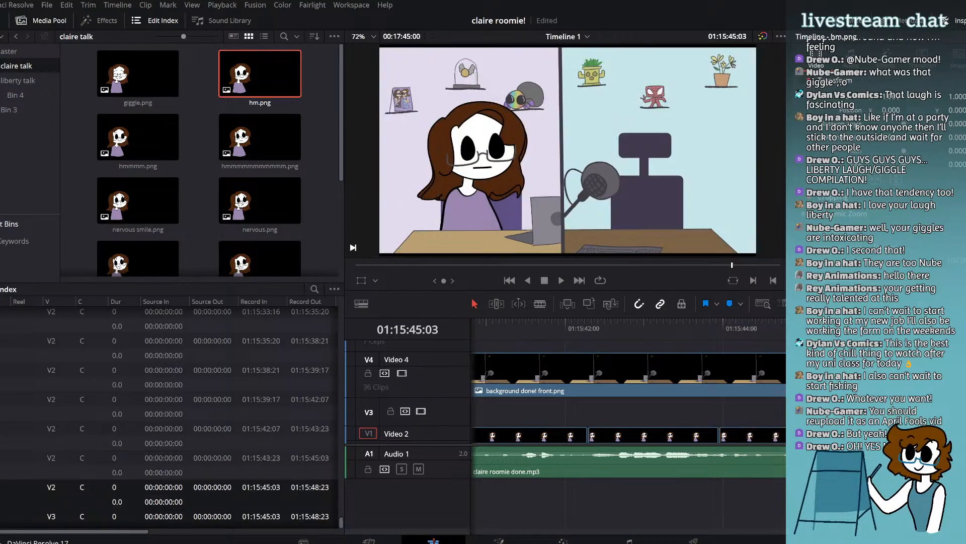
Step: Play the passage from 01:15:43:16 and place smile look.png directly after giggle.png on the Video 2 track
left_click(697, 335)
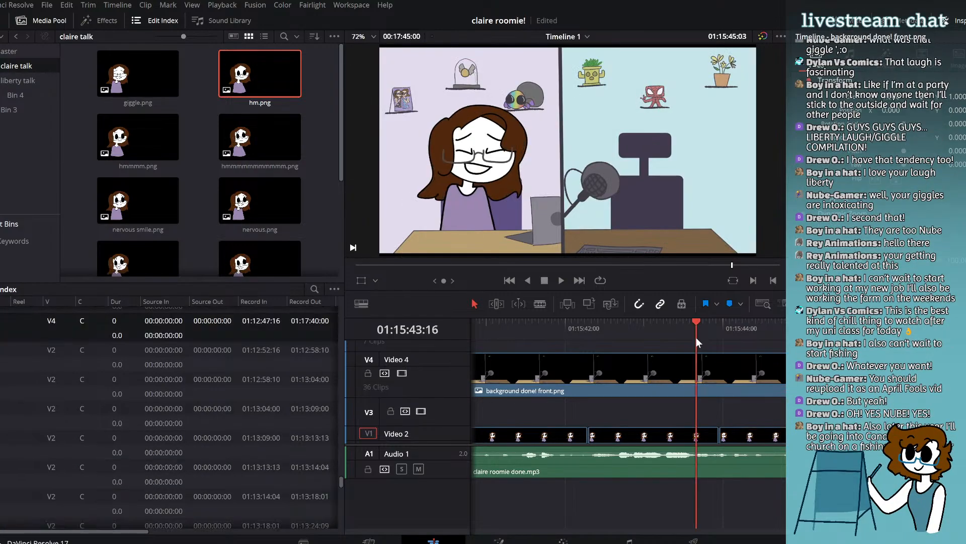
left_click(561, 282)
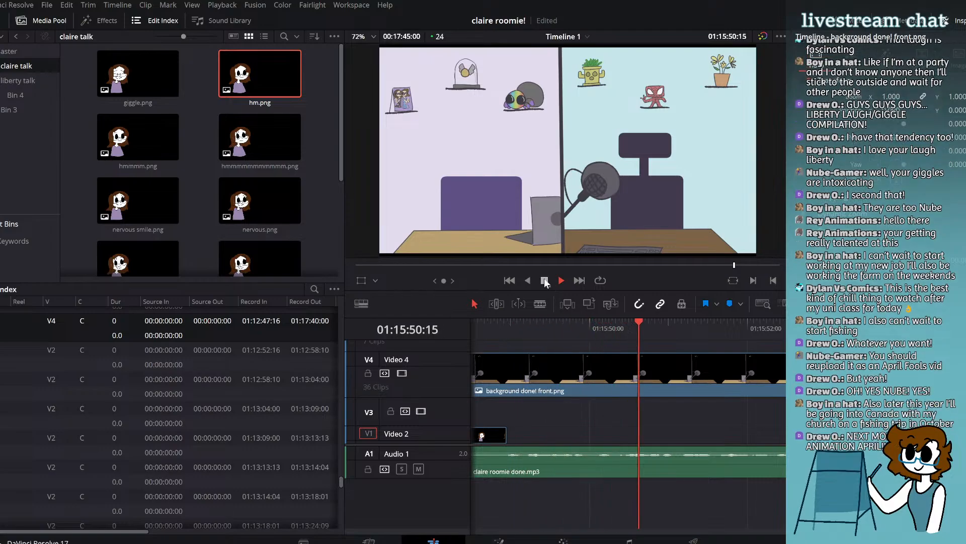
mouse_move(160, 177)
scroll(139, 159, "down", 2)
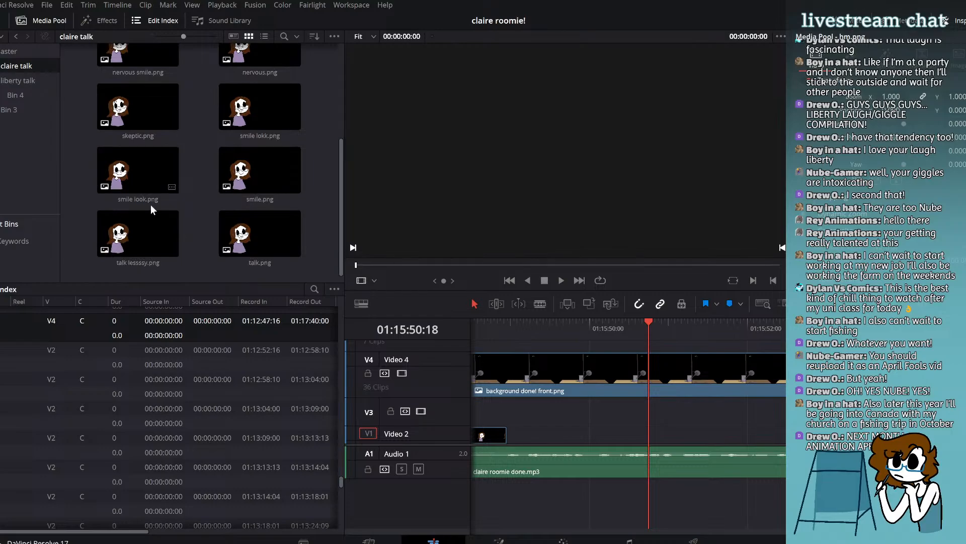
left_click_drag(158, 180, 512, 443)
Step: Play past the smile look.png clip, extend its end to 01:15:55:02, and save the project
left_click(488, 326)
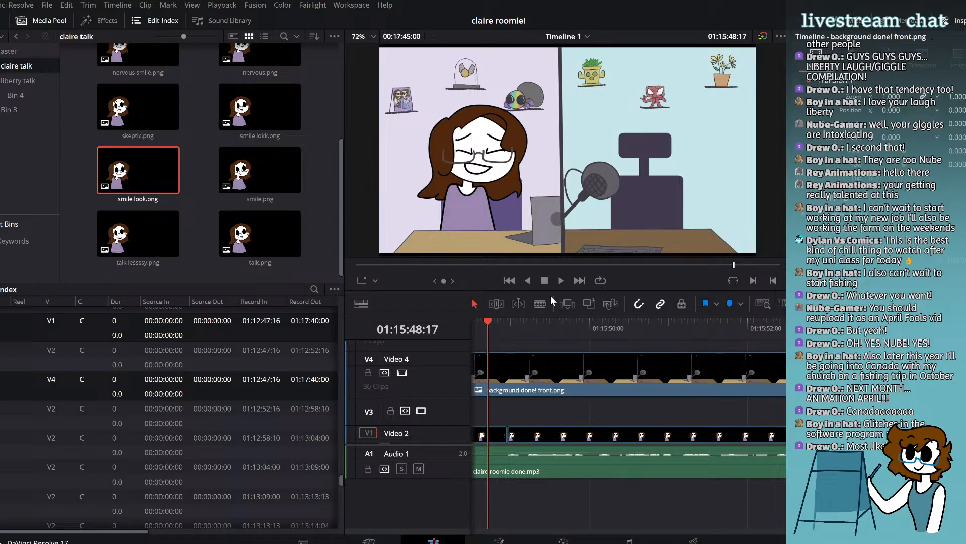
left_click(561, 277)
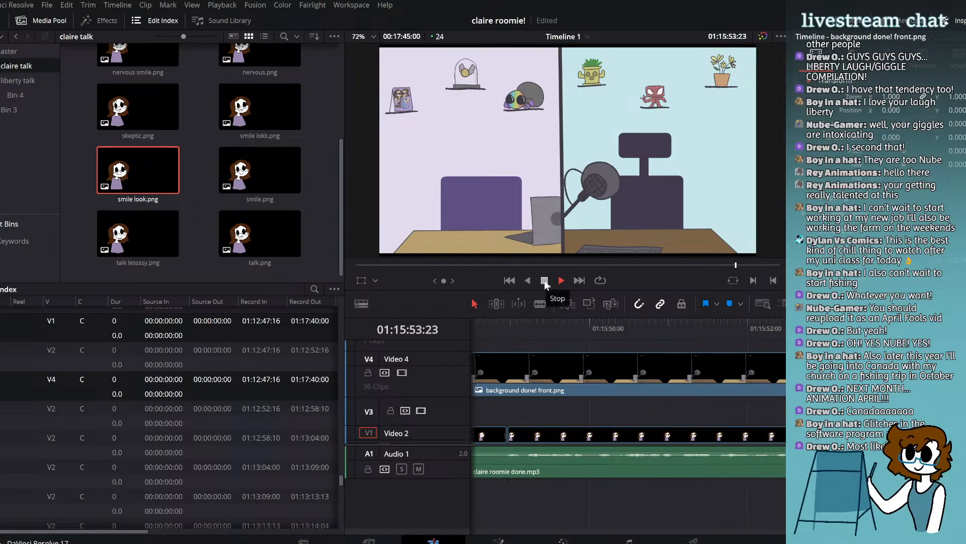
left_click(545, 280)
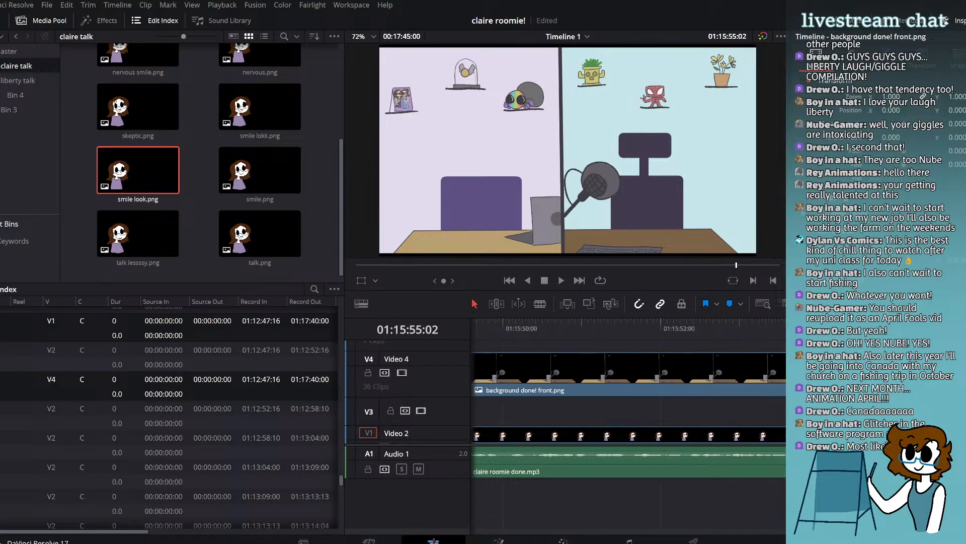
left_click_drag(727, 440, 782, 433)
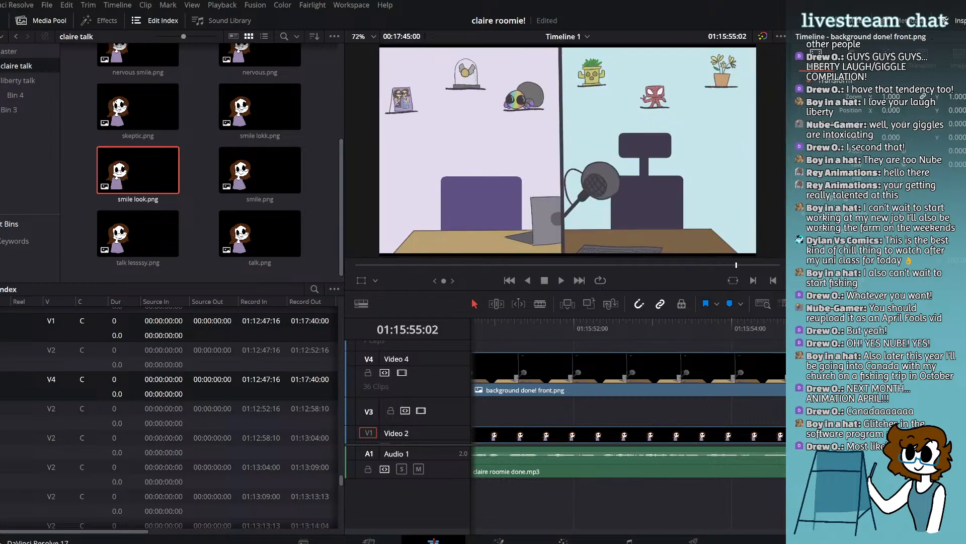
key("ctrl+s")
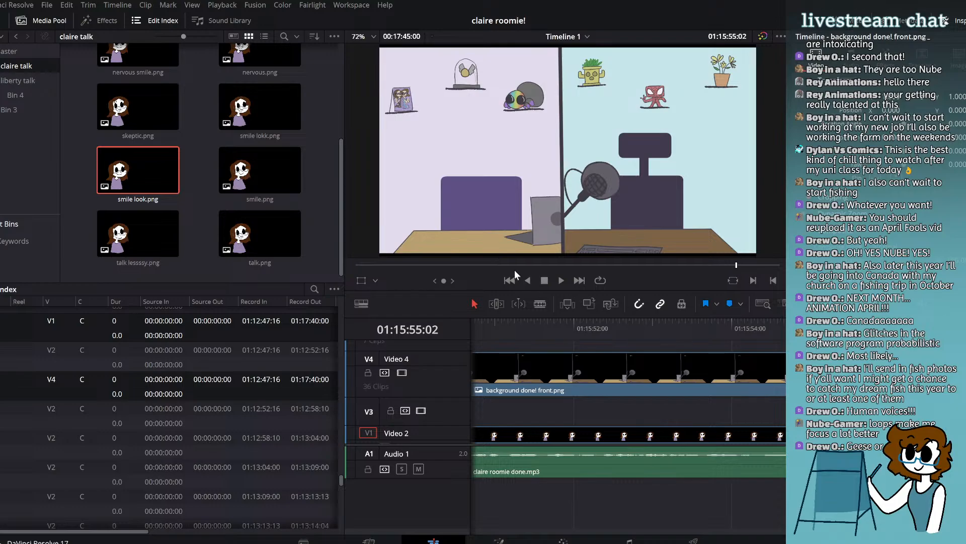
Step: Play on from 01:15:55:02, place hm.png directly after smile look.png on the Video 2 track, and save the project
left_click(559, 277)
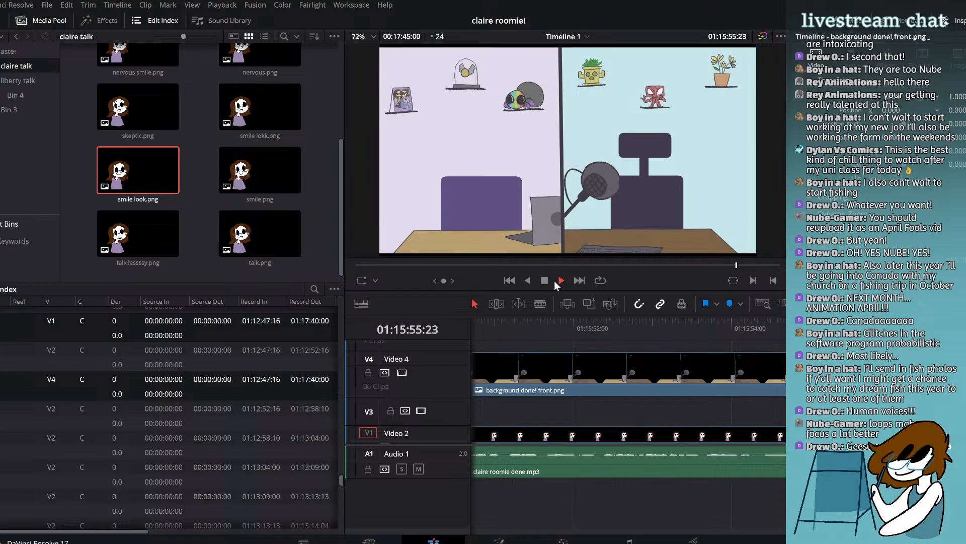
left_click(546, 281)
mouse_move(800, 328)
left_mouse_down()
mouse_move(778, 328)
mouse_move(818, 328)
left_mouse_up()
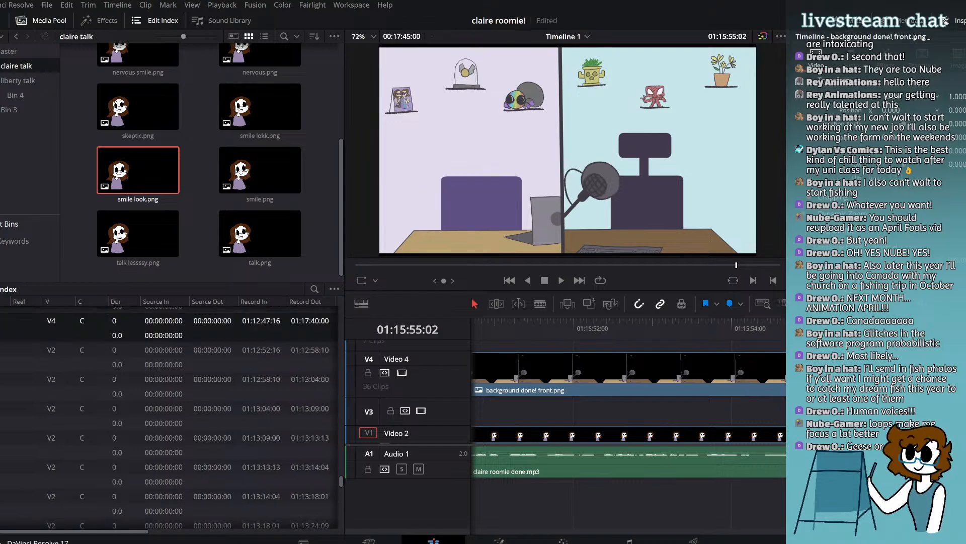
left_click(561, 280)
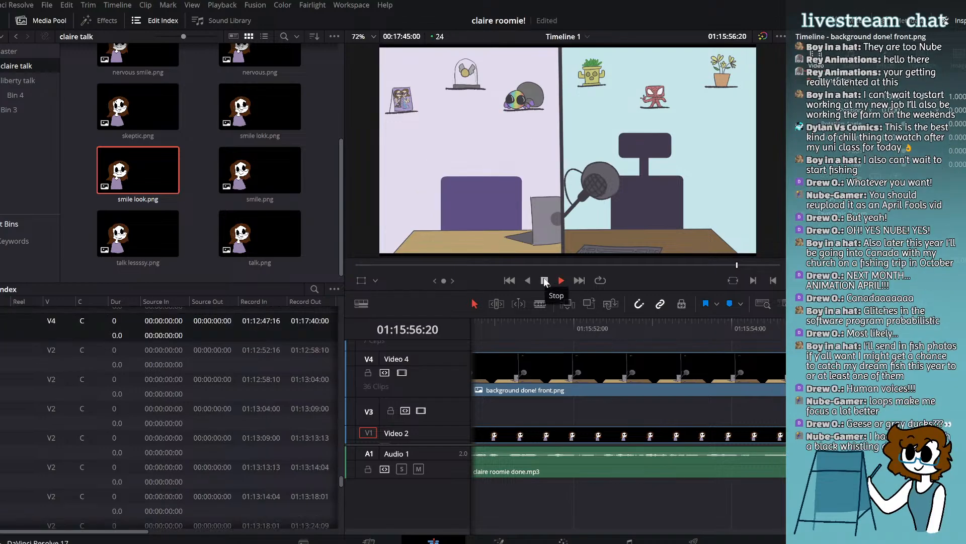
left_click(544, 281)
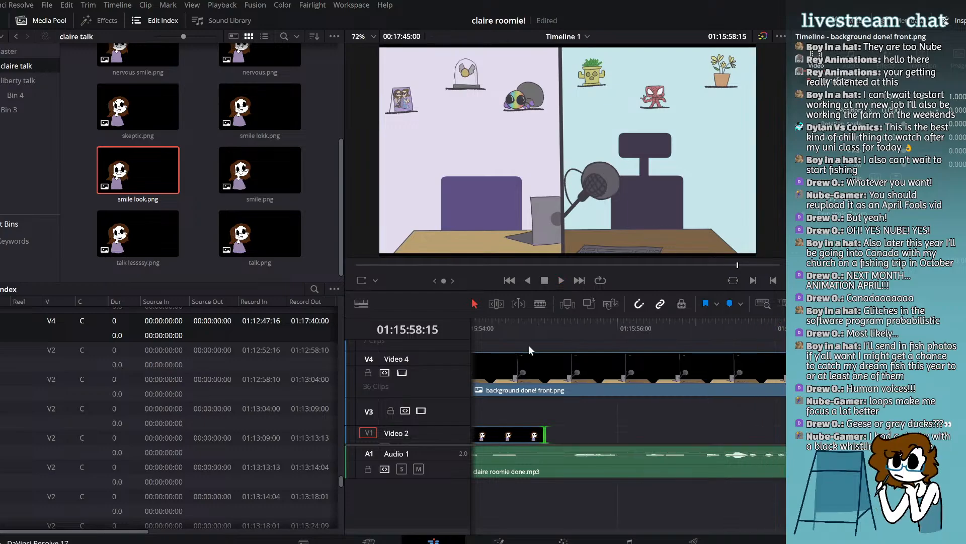
scroll(185, 181, "up", 3)
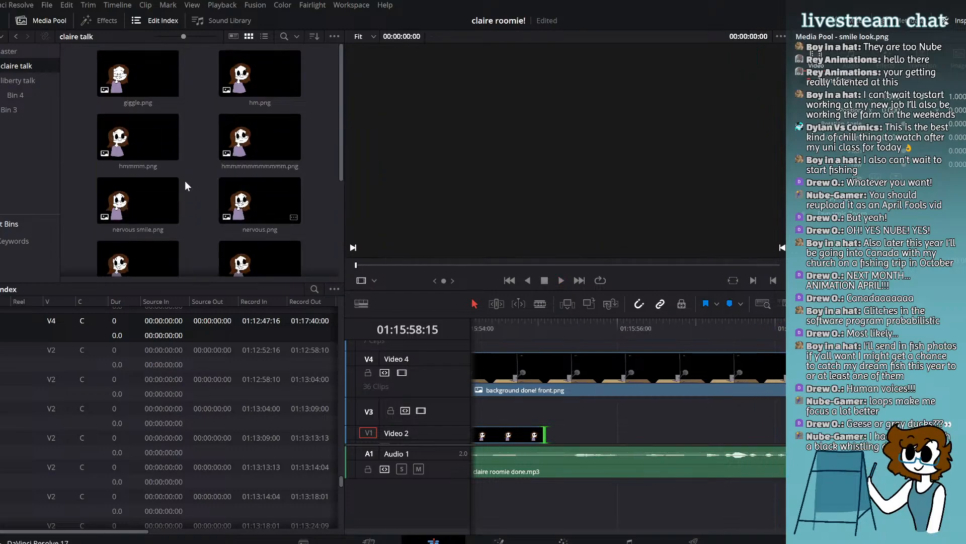
left_click(151, 138)
left_click_drag(265, 77, 545, 436)
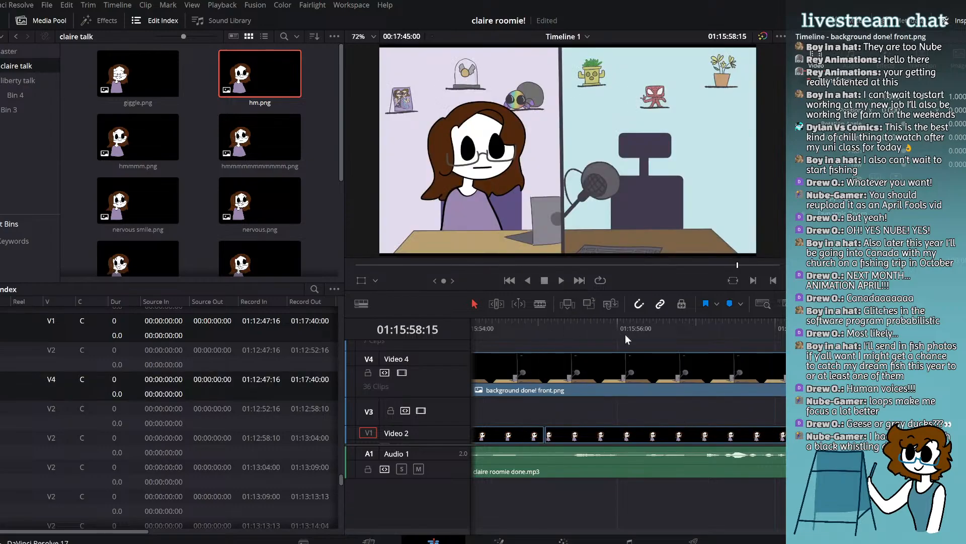
key("ctrl+s")
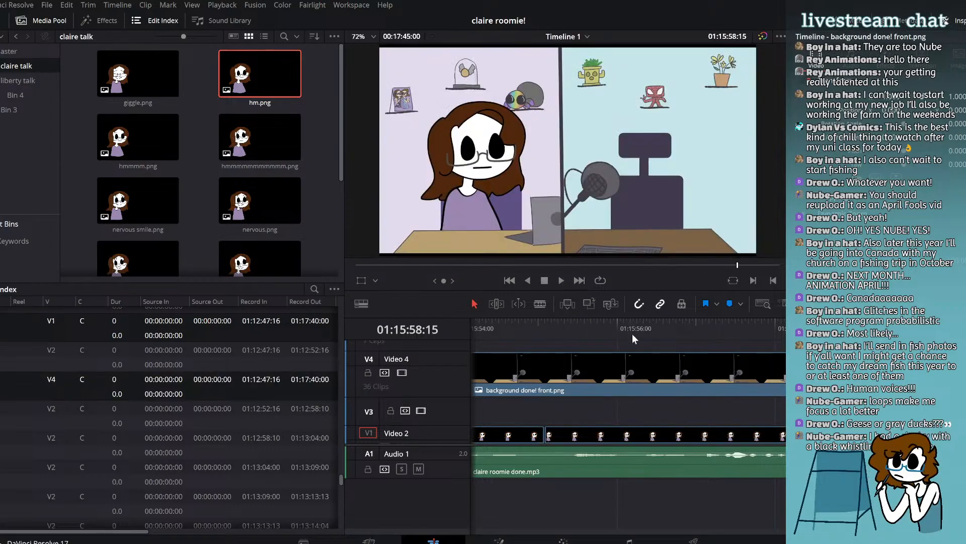
Step: Play the passage from 01:15:57:02 and extend the end of hm.png on Video 2 to about 01:16:01:03
left_click_drag(699, 331, 703, 330)
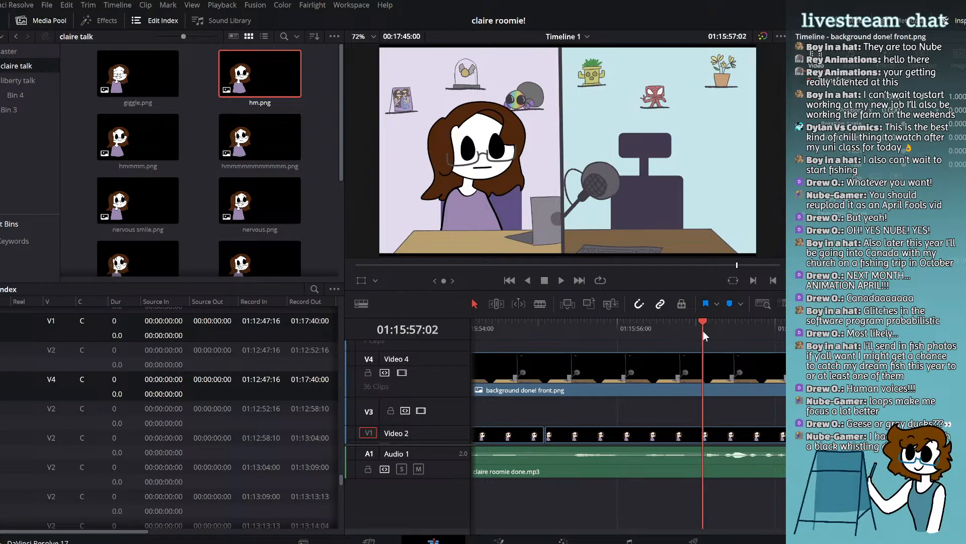
left_click(560, 281)
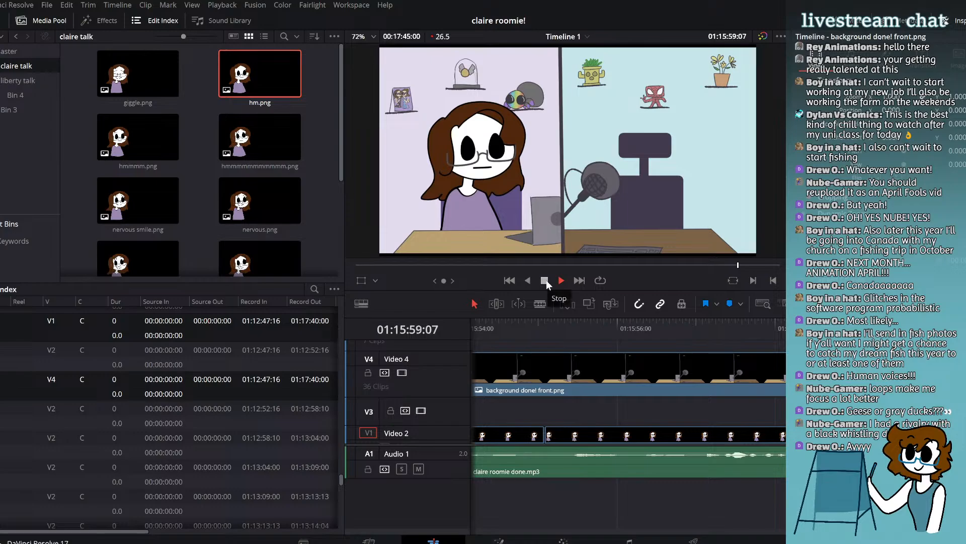
left_click(545, 280)
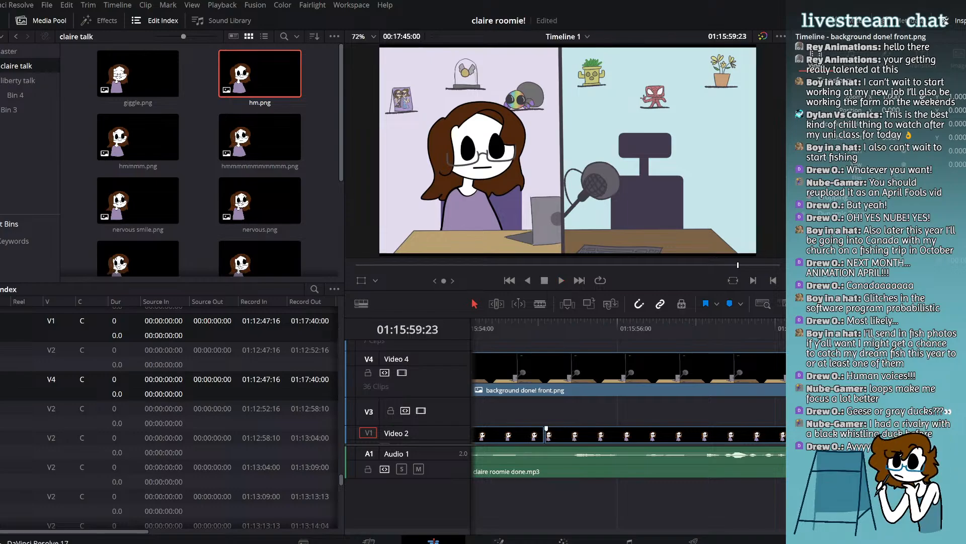
left_click(562, 281)
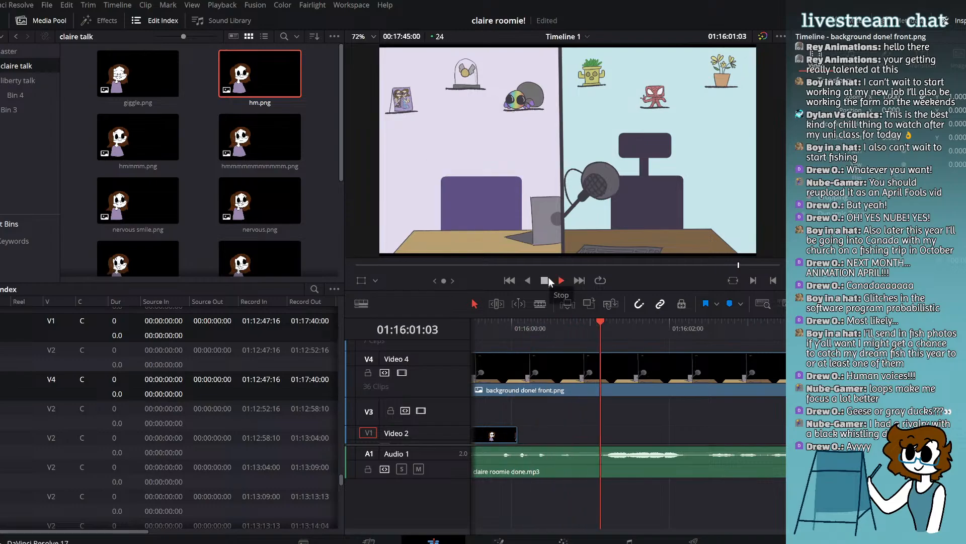
left_click(544, 280)
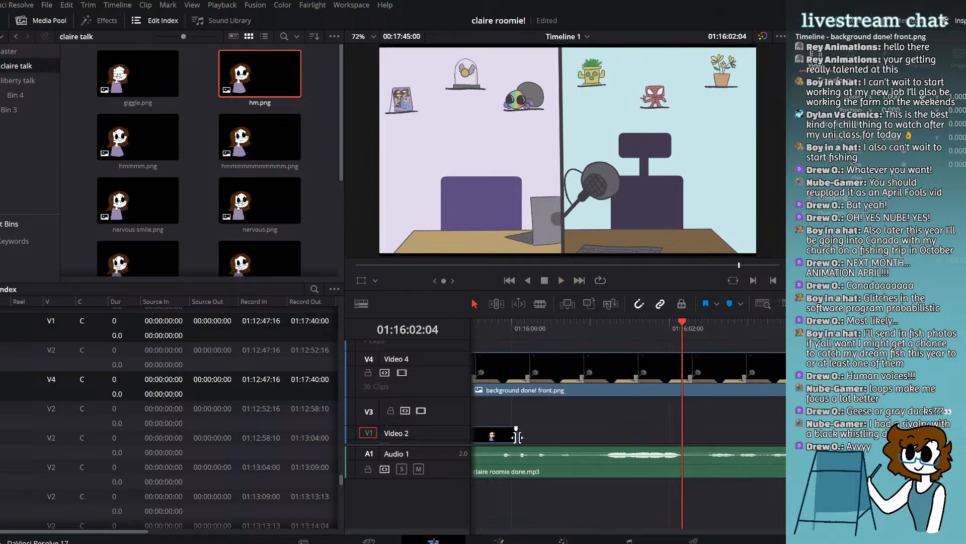
left_click_drag(516, 435, 598, 437)
left_click_drag(599, 436, 599, 436)
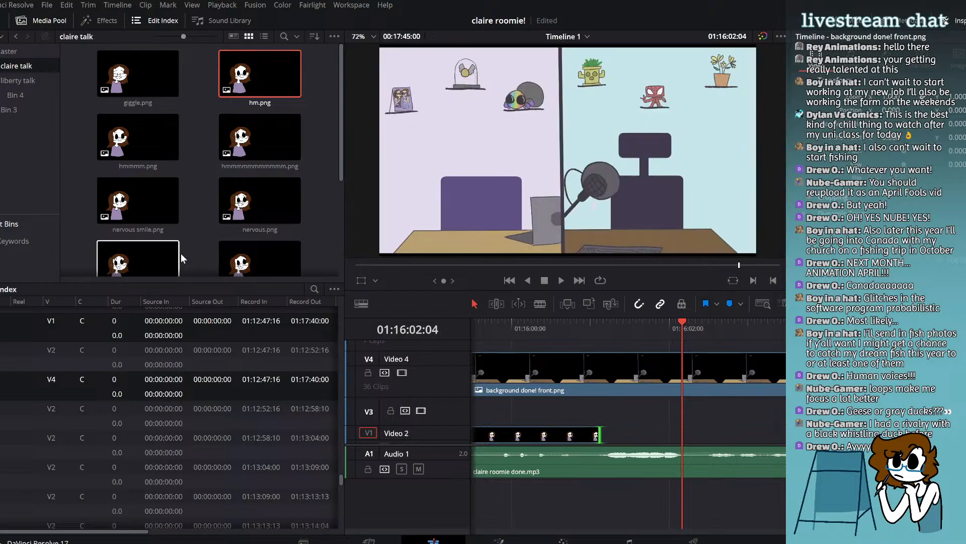
Step: Place talk lessssy.png directly after hm.png on the Video 2 track
scroll(171, 160, "down", 2)
scroll(167, 162, "down", 1)
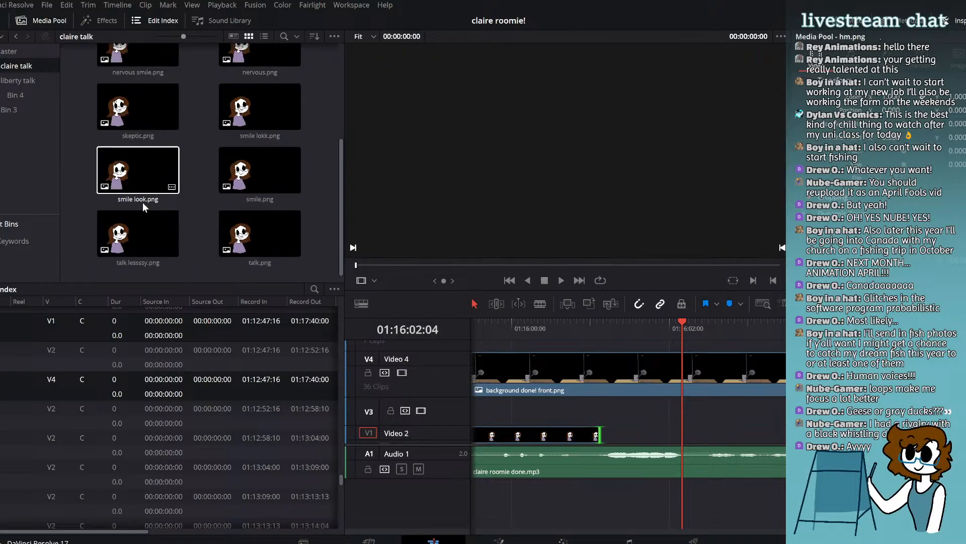
left_click_drag(128, 233, 601, 436)
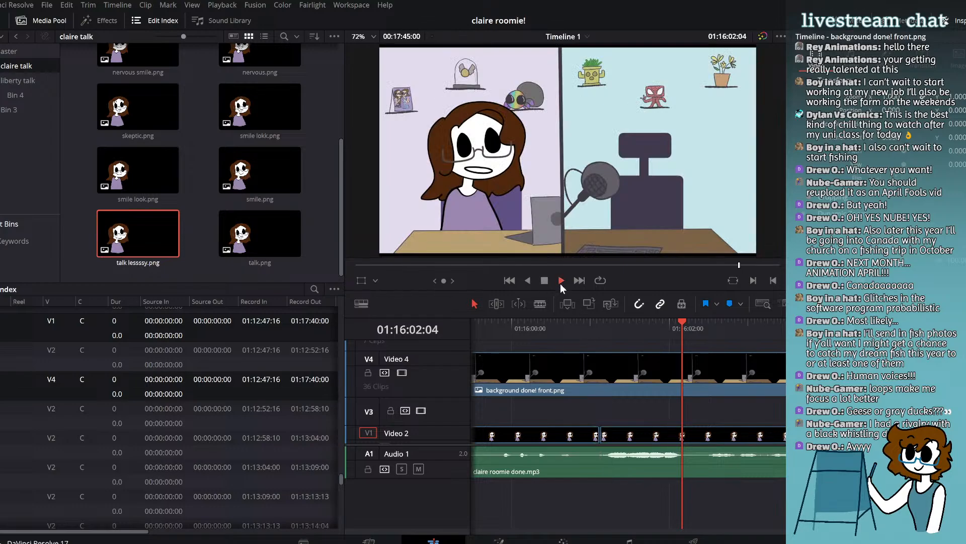
Step: Place hmmmmmmmmmmm.png on Video 2 at 01:16:02:07, over the remainder of talk lessssy.png
left_click(561, 283)
left_click(544, 280)
left_click(691, 329)
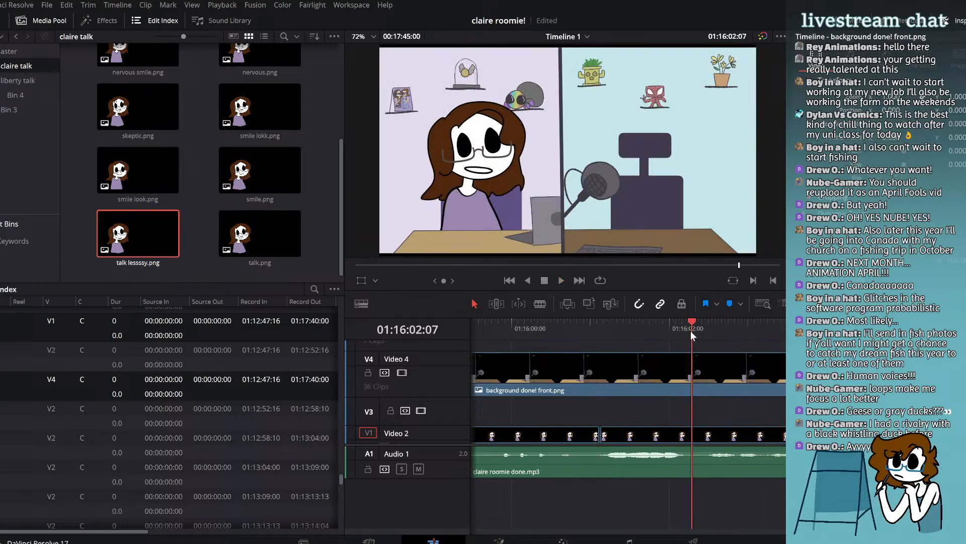
scroll(238, 173, "up", 3)
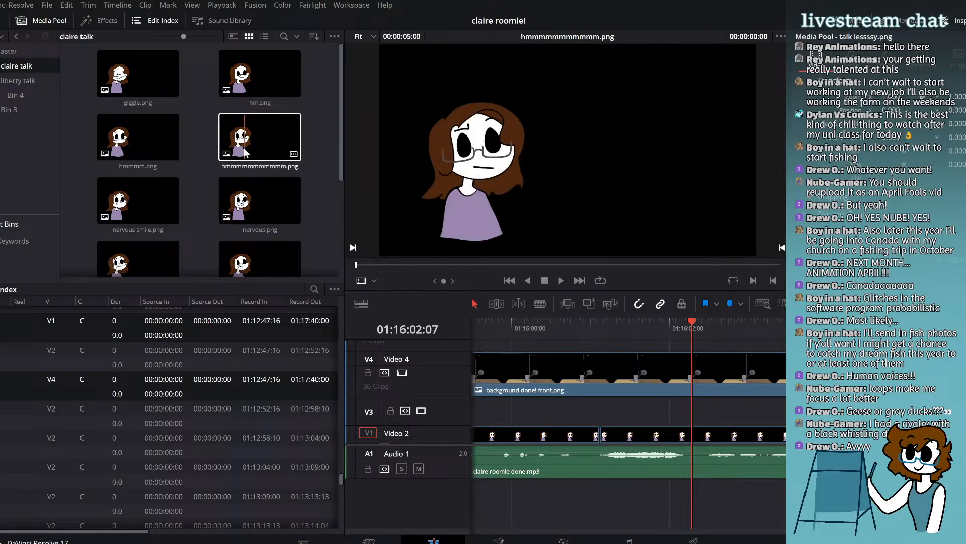
left_click_drag(238, 166, 696, 441)
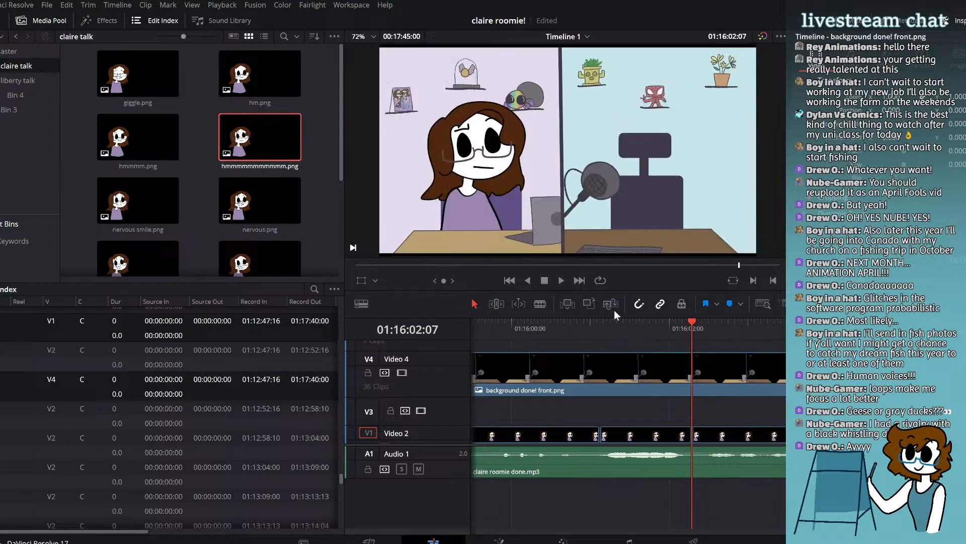
Step: Play on from 01:16:02:07 and place giggle.png on Video 2 at 01:16:05:01, over the end of hmmmmmmmmmmm.png
left_click(563, 281)
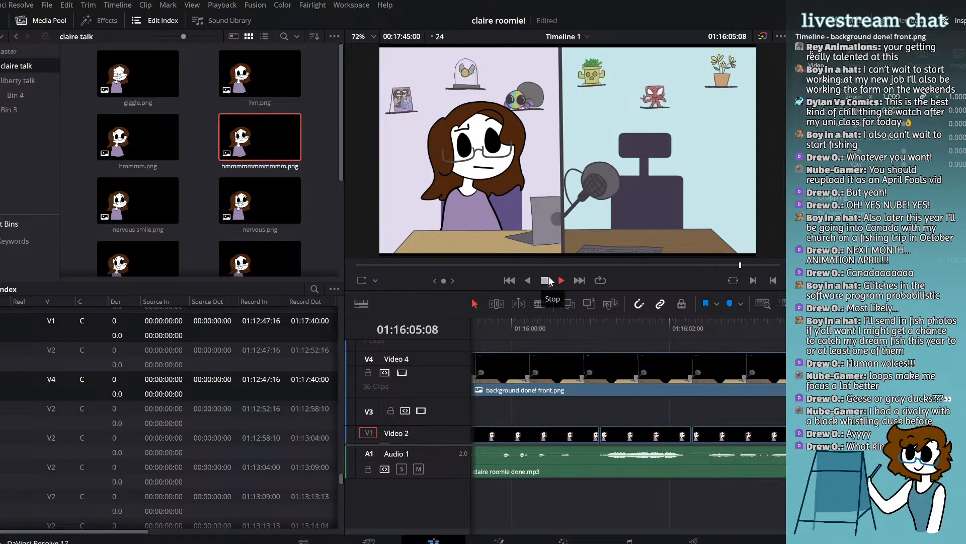
left_click(545, 280)
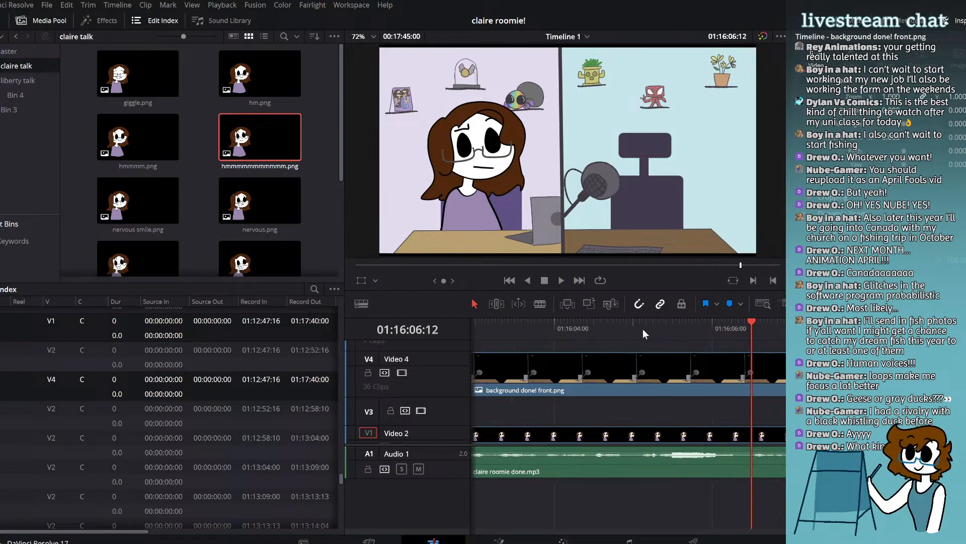
left_click_drag(643, 328, 637, 329)
left_click(137, 81)
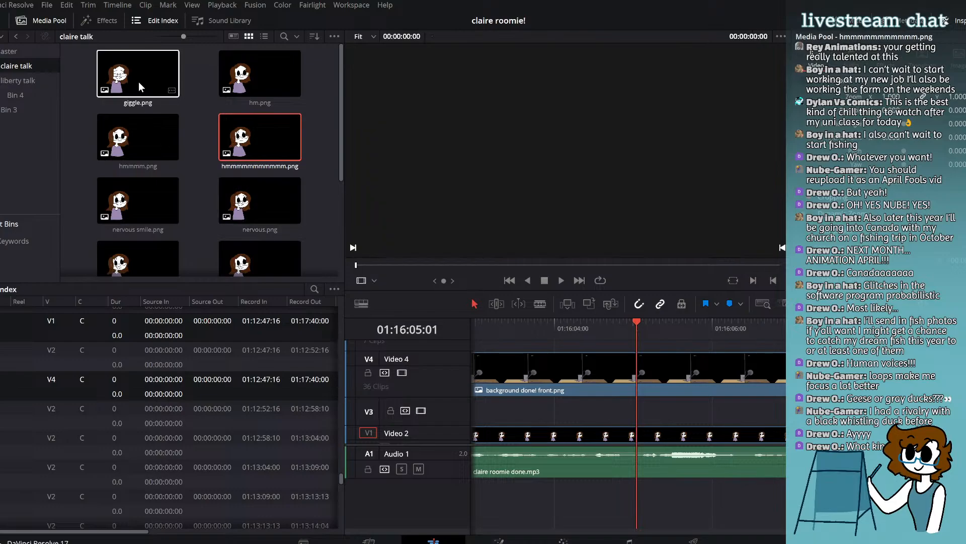
left_click_drag(138, 81, 680, 436)
left_click(566, 360)
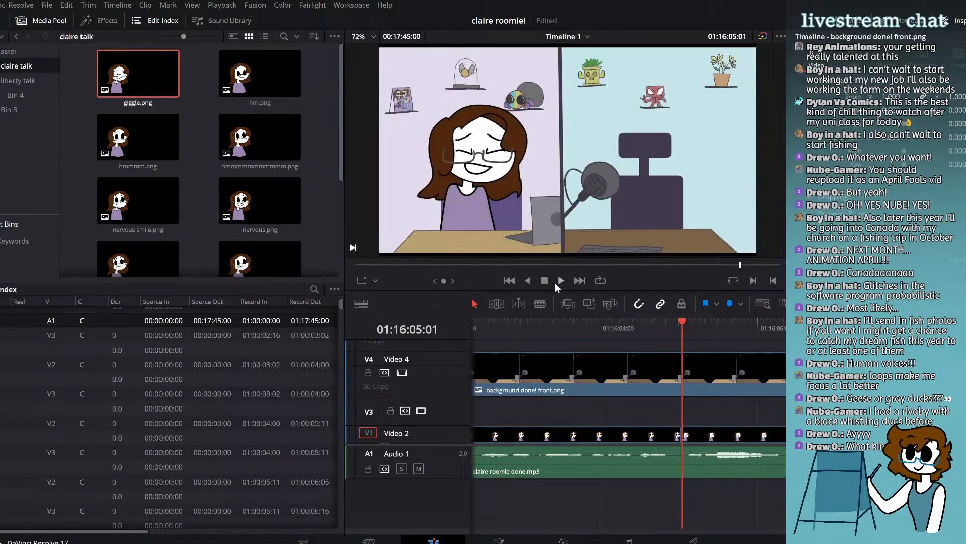
Step: Play the giggle.png clip, move its cut with hmmmmmmmmmmm.png slightly later, and save the project
left_click(561, 281)
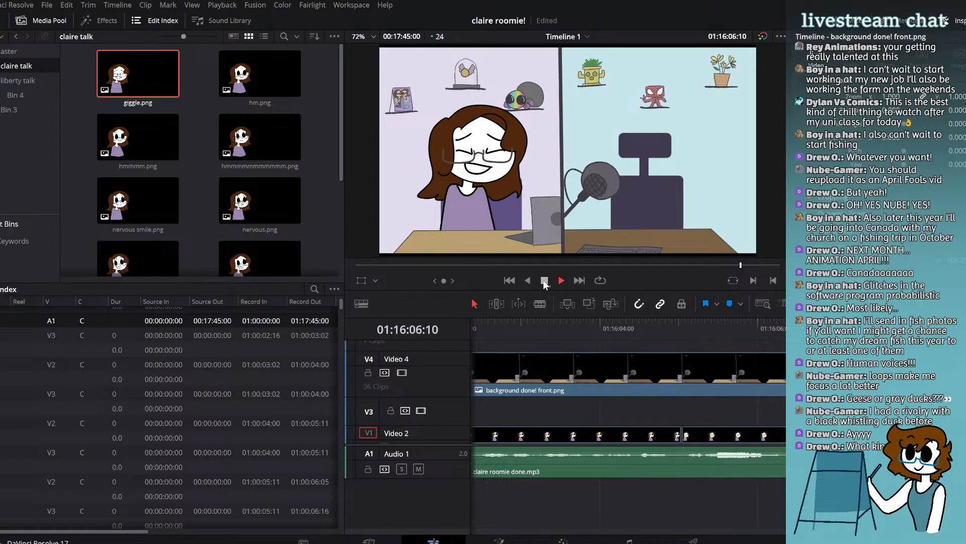
left_click(545, 281)
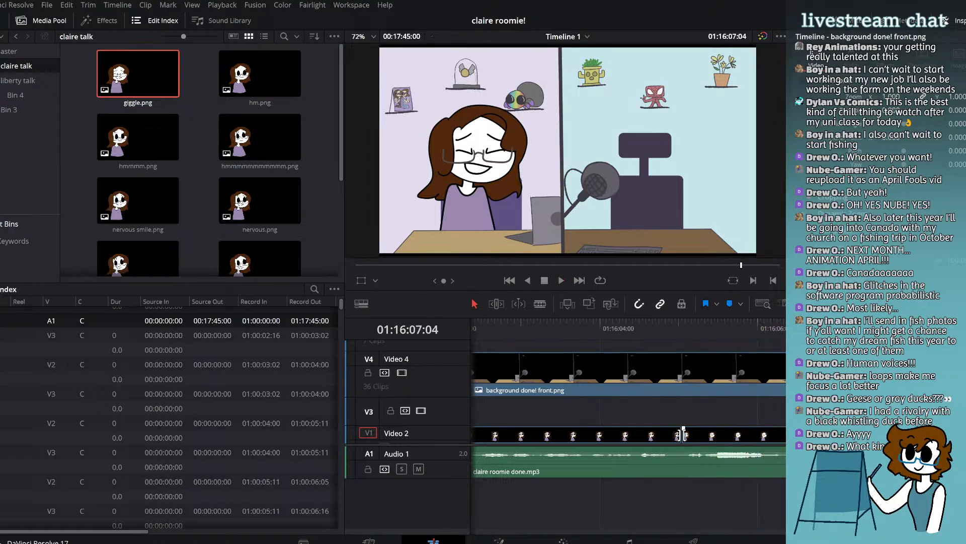
left_click_drag(679, 433, 686, 436)
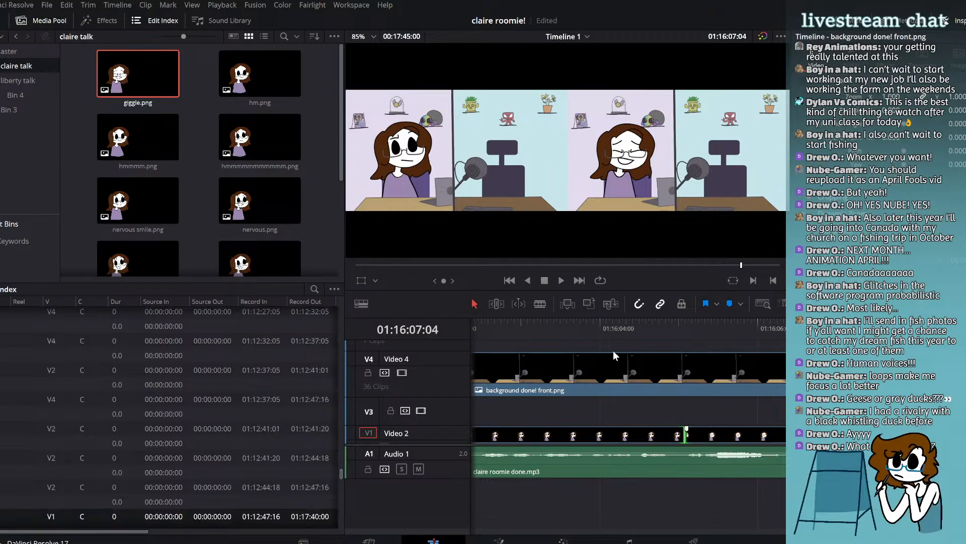
left_click(656, 336)
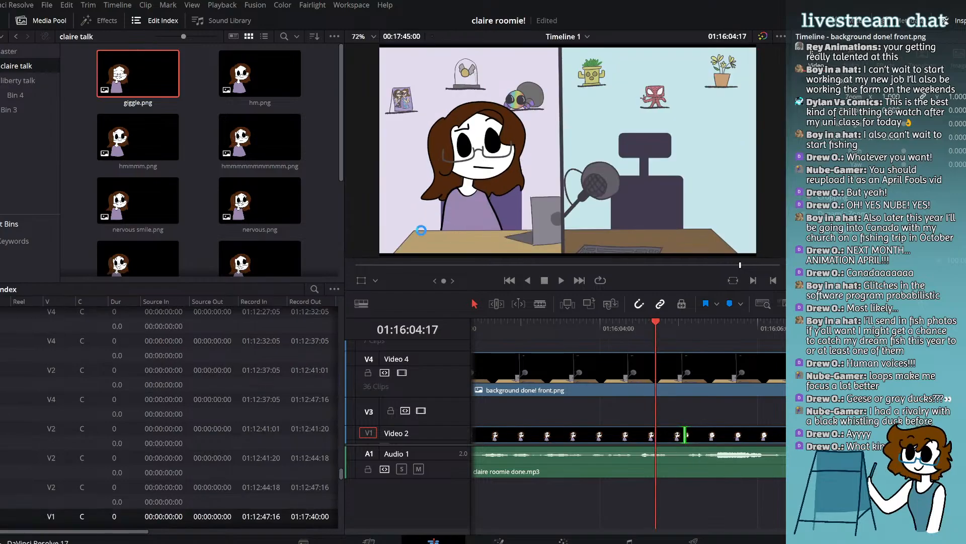
key("ctrl+s")
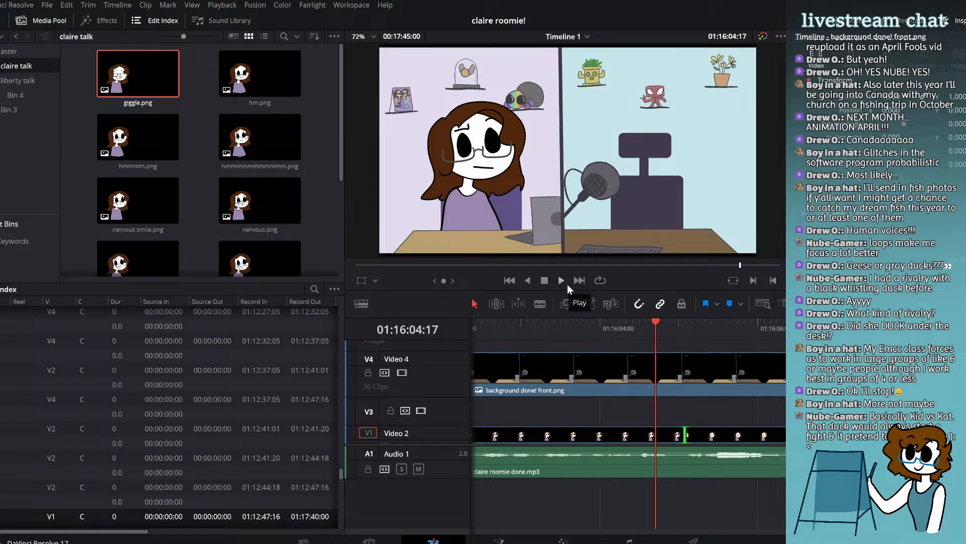
Step: Play the cut into giggle.png from 01:16:04:14 to check its timing against the dialogue
left_click_drag(639, 330, 644, 330)
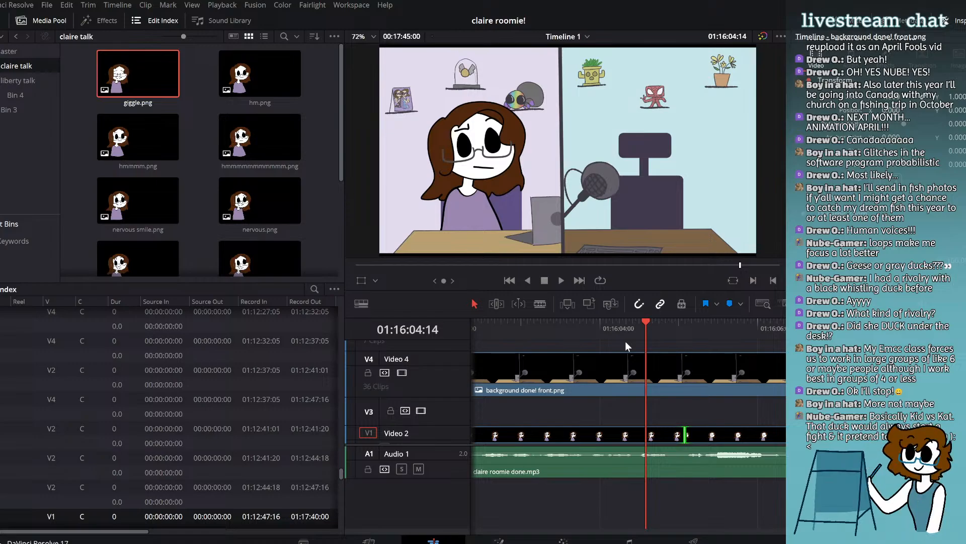
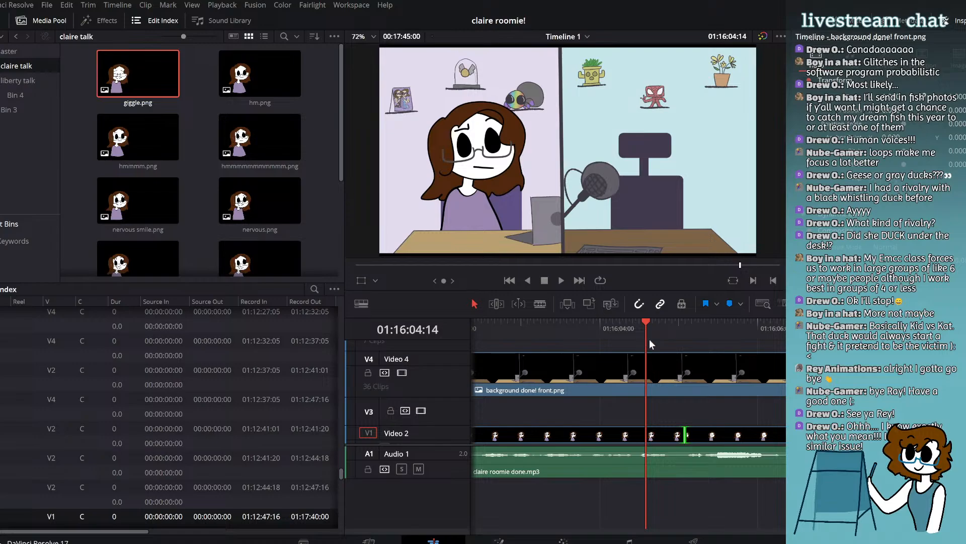
left_click(561, 280)
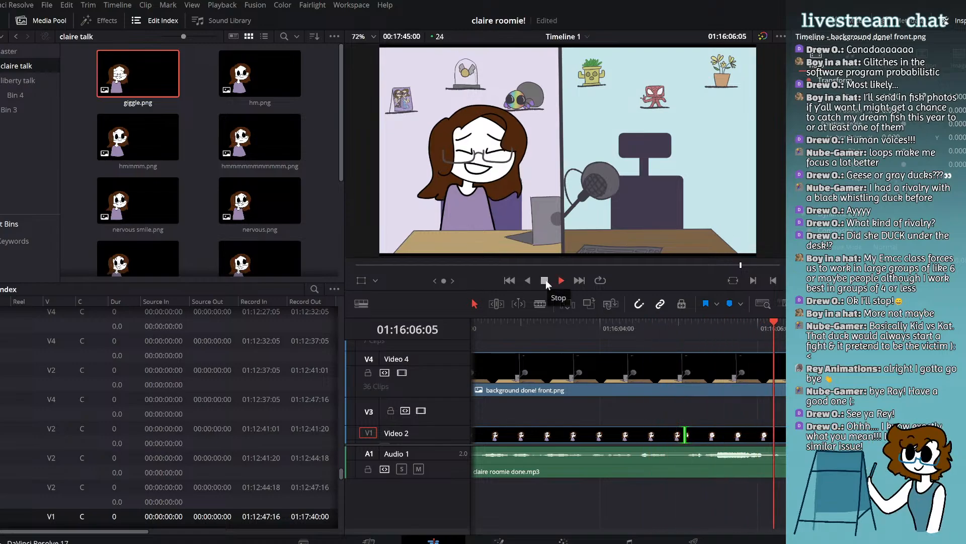
left_click(546, 280)
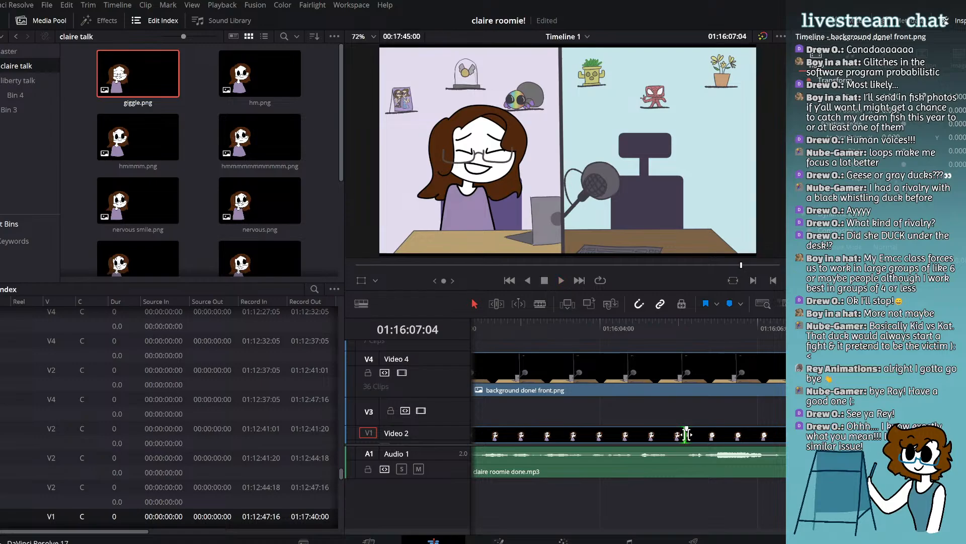
key("q")
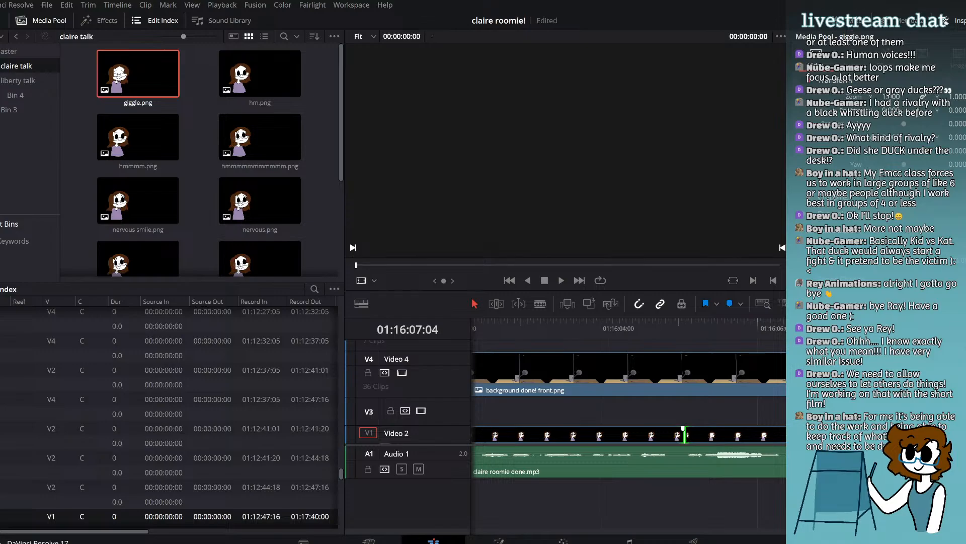
key("q")
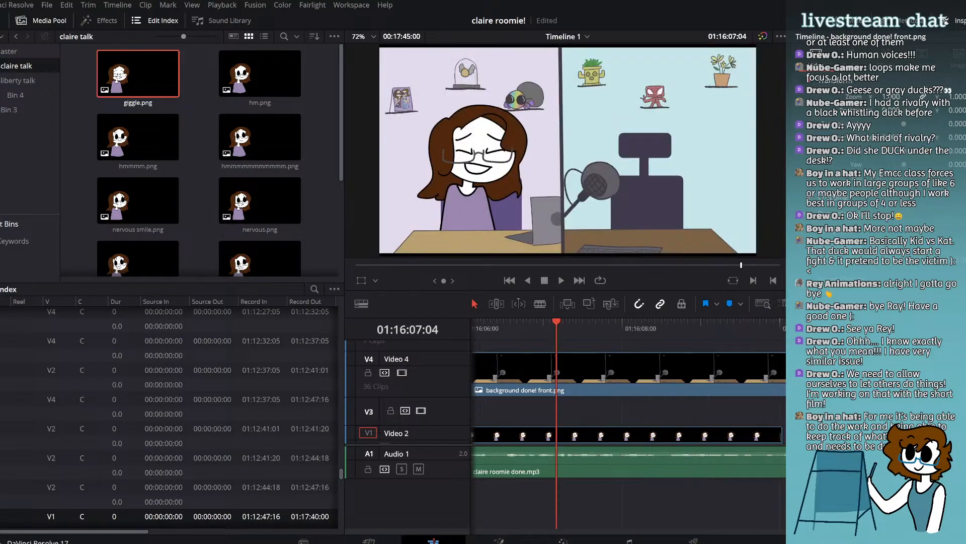
Step: Play from 01:16:06:08, place smile look.png on Video 2 at 01:16:06:07 over the rest of giggle.png, and save the project
scroll(629, 403, "left", 4)
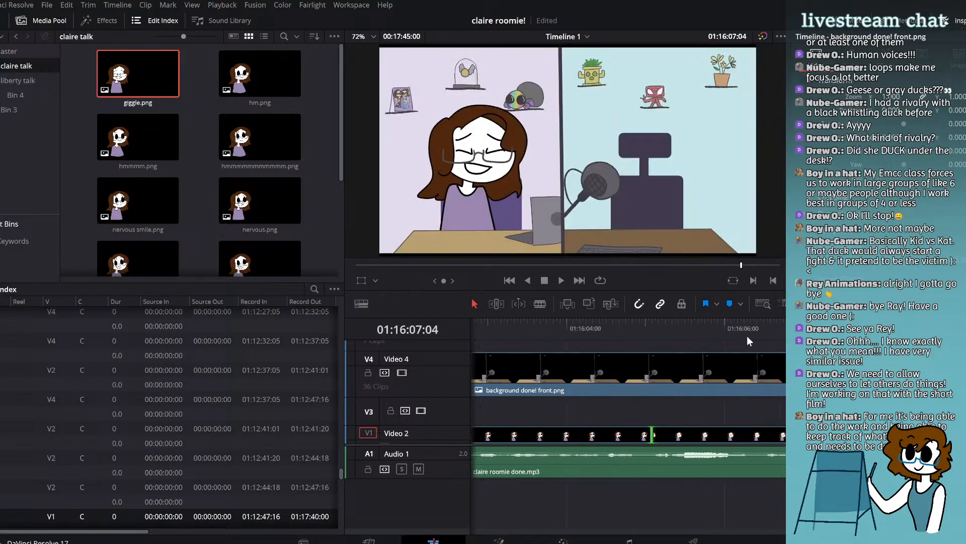
left_click_drag(747, 336, 752, 335)
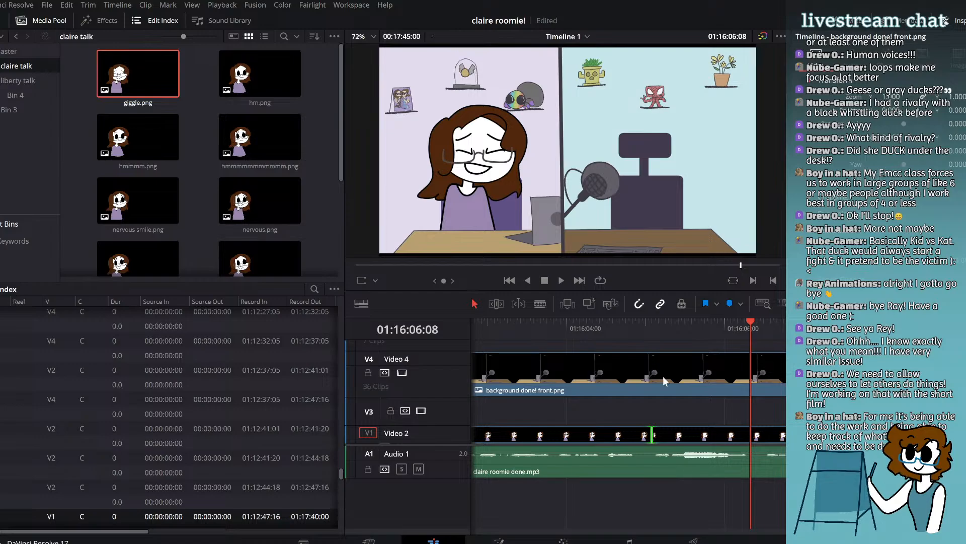
left_click(561, 280)
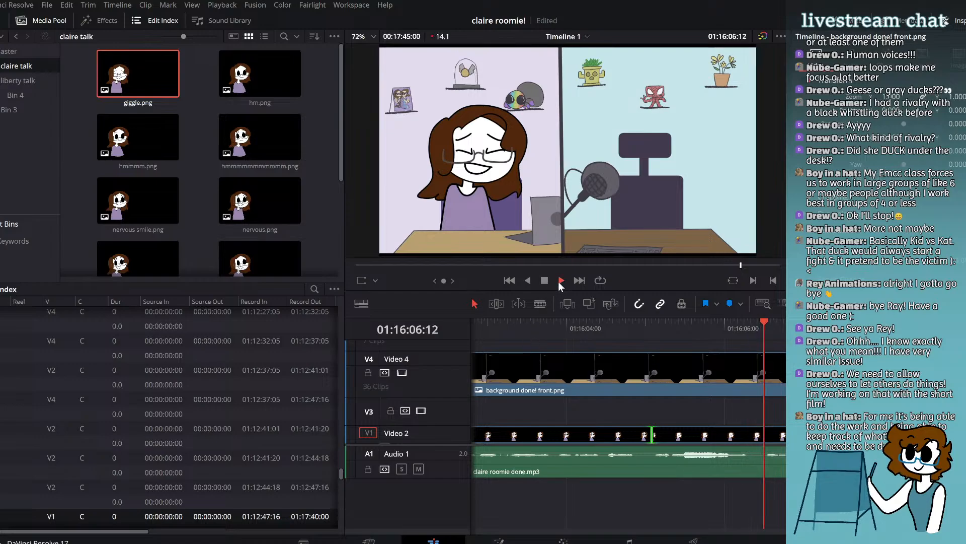
left_click(545, 281)
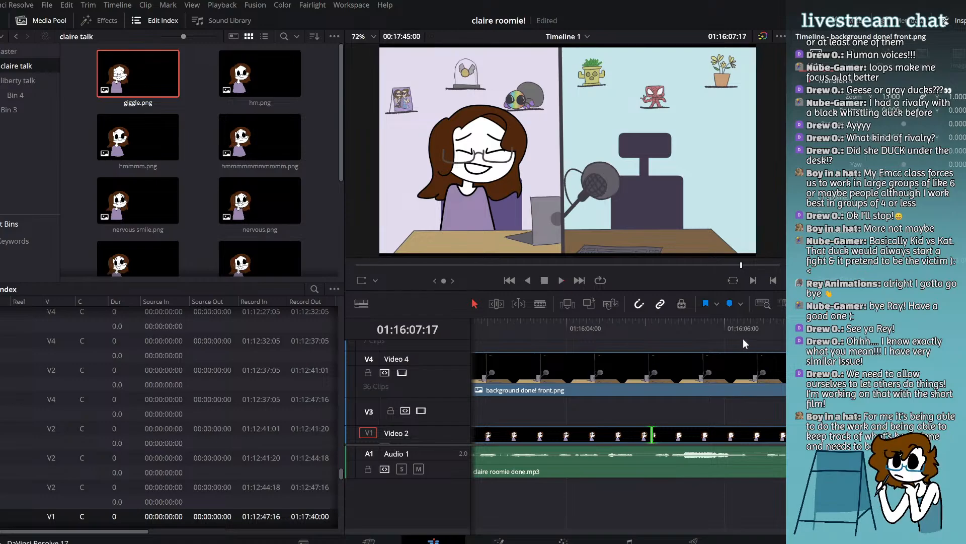
left_click(747, 337)
left_click(175, 122)
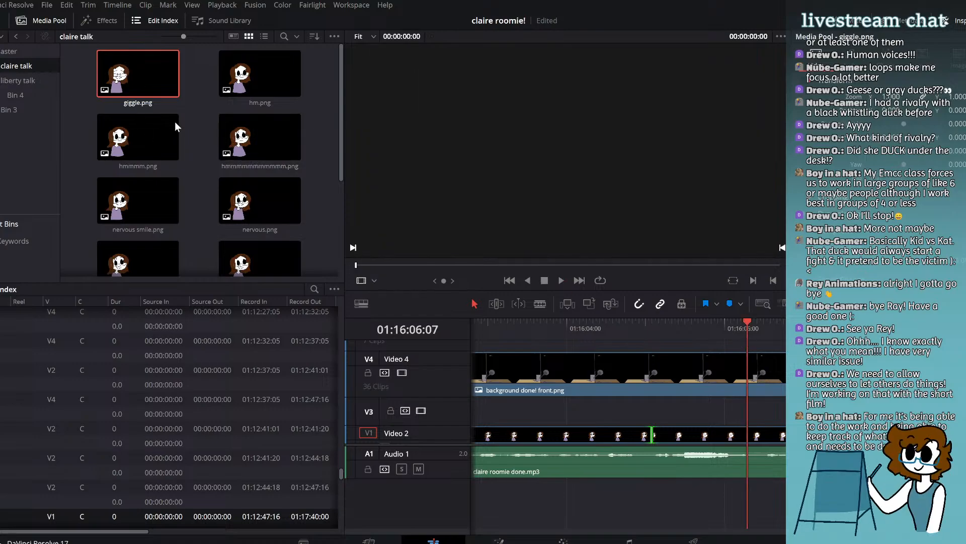
scroll(182, 144, "down", 3)
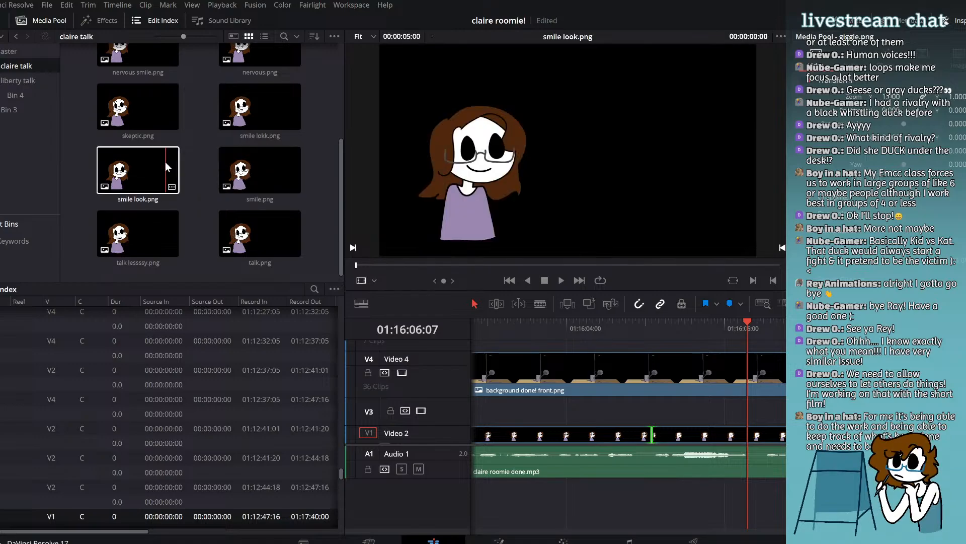
left_click_drag(166, 162, 747, 426)
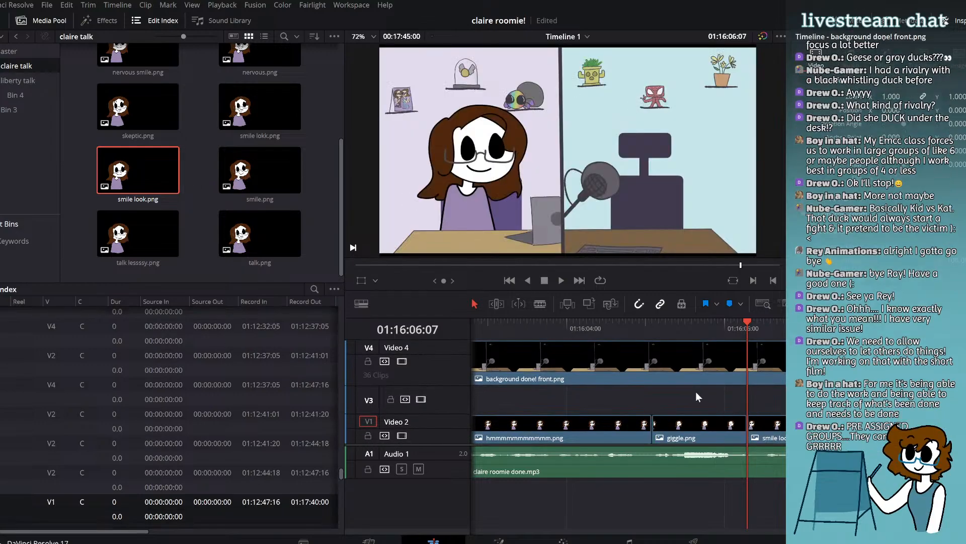
key("ctrl+s")
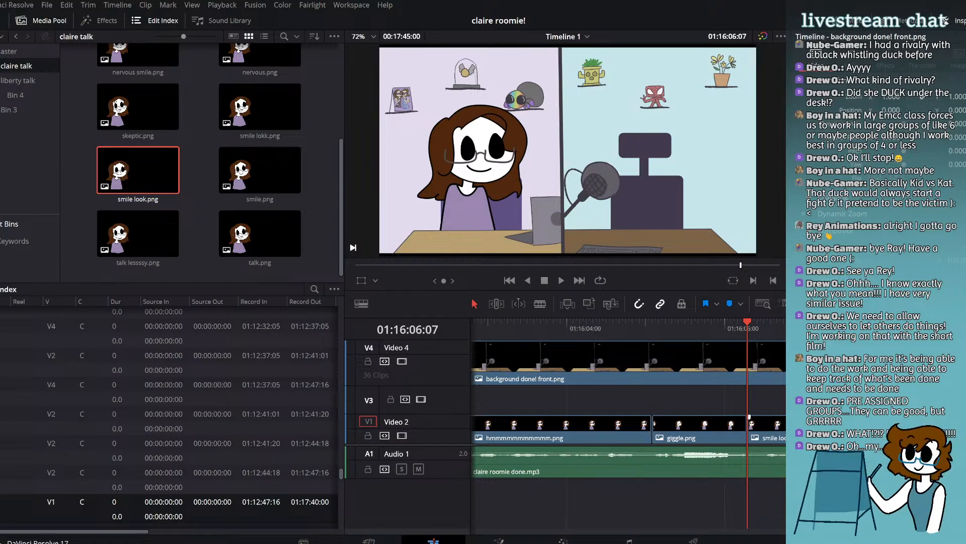
scroll(628, 422, "right", 3)
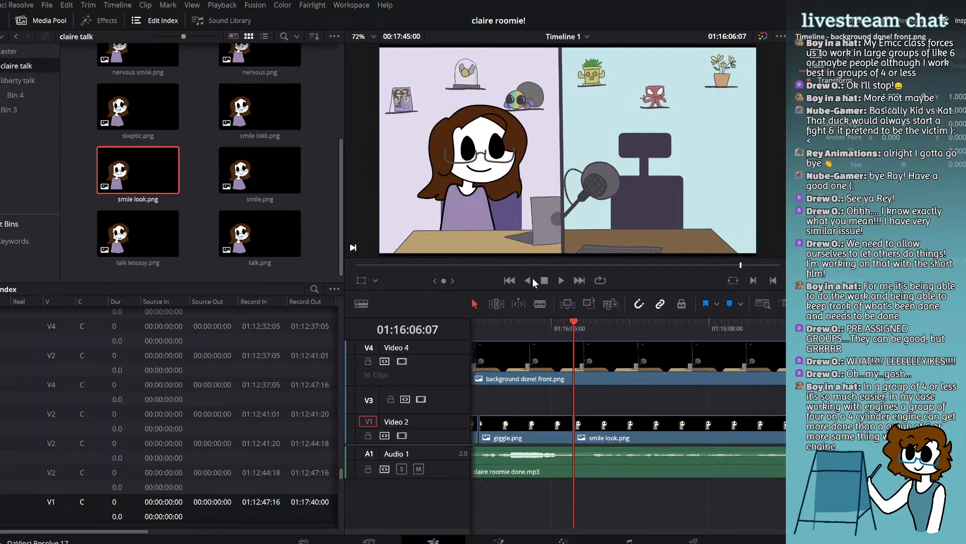
Step: Play on from 01:16:06:07, trim the end of smile look.png back to 01:16:10:22, and place hm.png right after it on Video 2
left_click(560, 281)
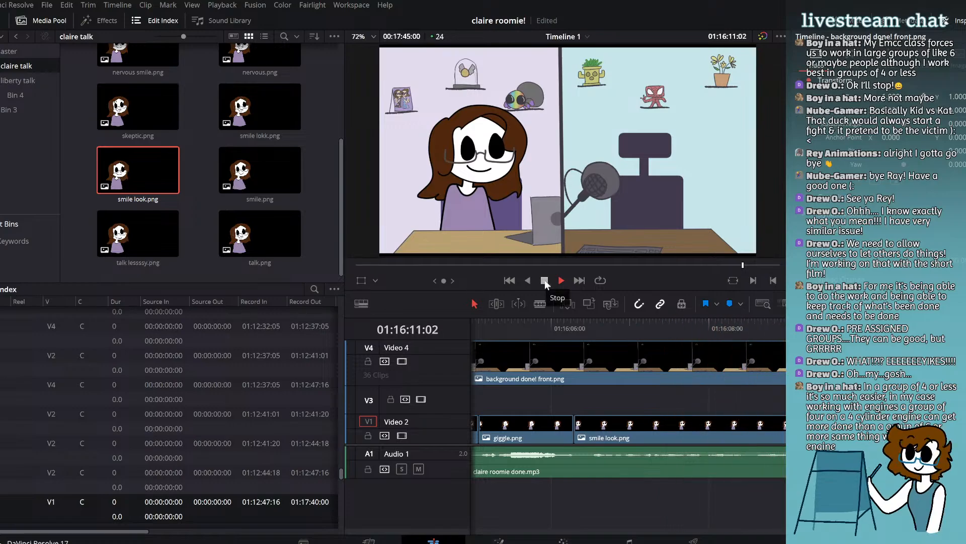
left_click(545, 280)
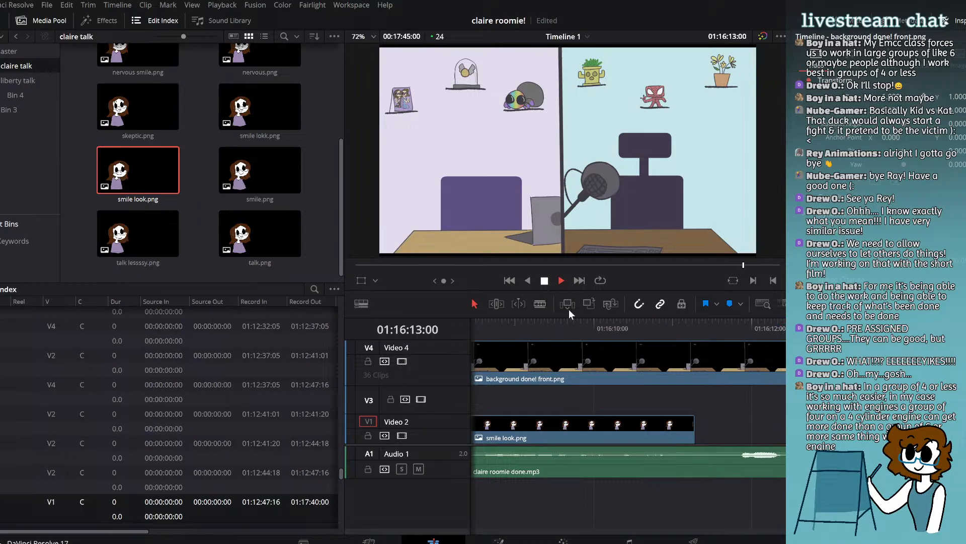
left_click_drag(695, 434, 666, 434)
scroll(217, 107, "up", 3)
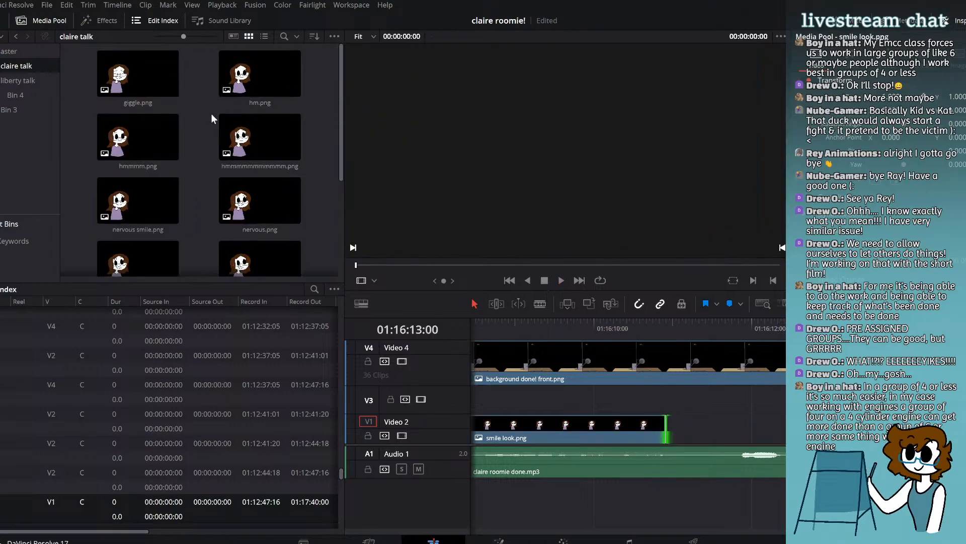
left_click(238, 88)
left_click_drag(238, 88, 669, 400)
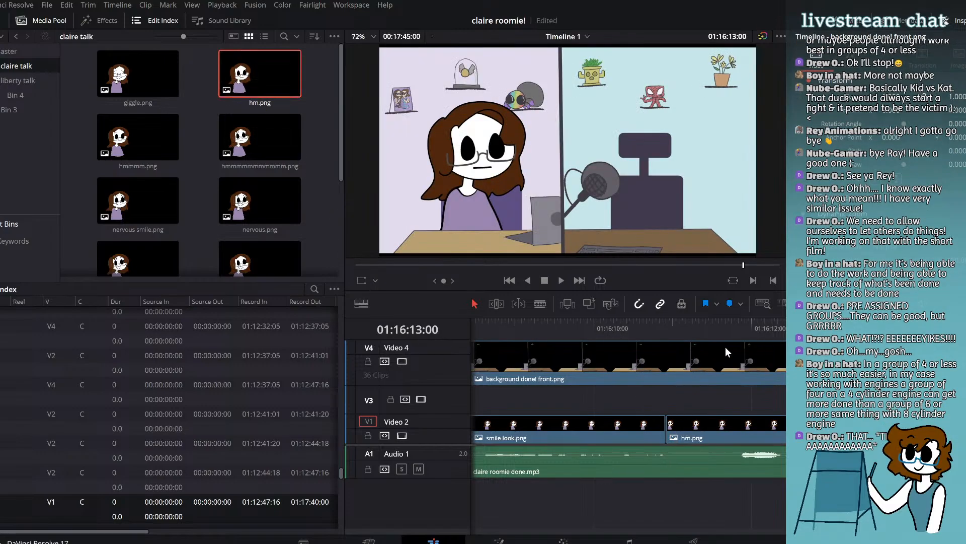
Step: Split the hm.png clip on Video 2 at 01:16:11:19, where the dialogue resumes
left_click_drag(744, 328, 736, 328)
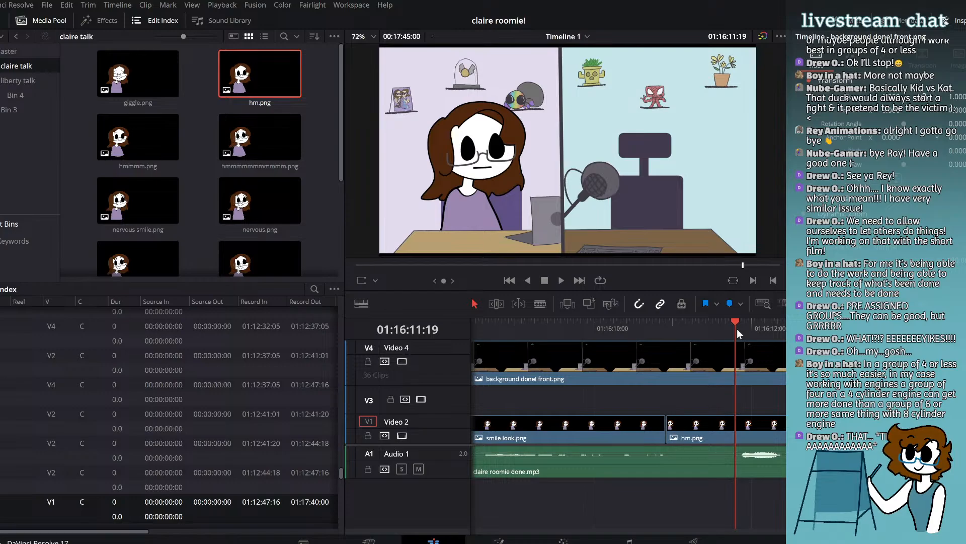
scroll(706, 406, "down", 2)
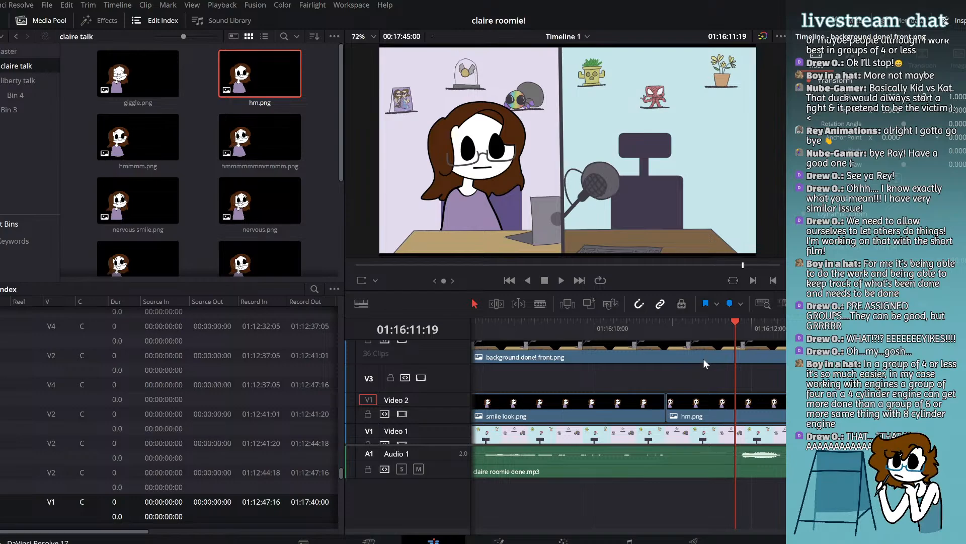
left_click(541, 303)
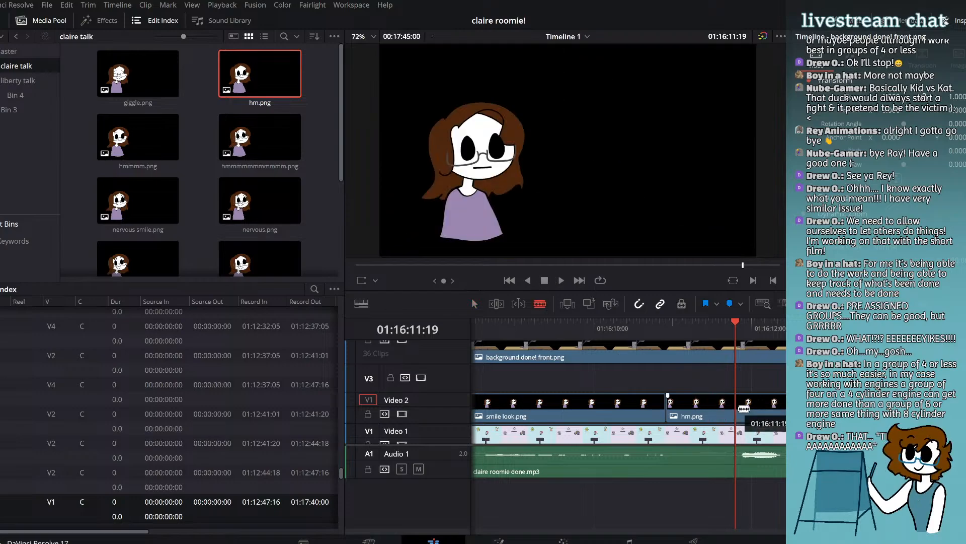
left_click(740, 412)
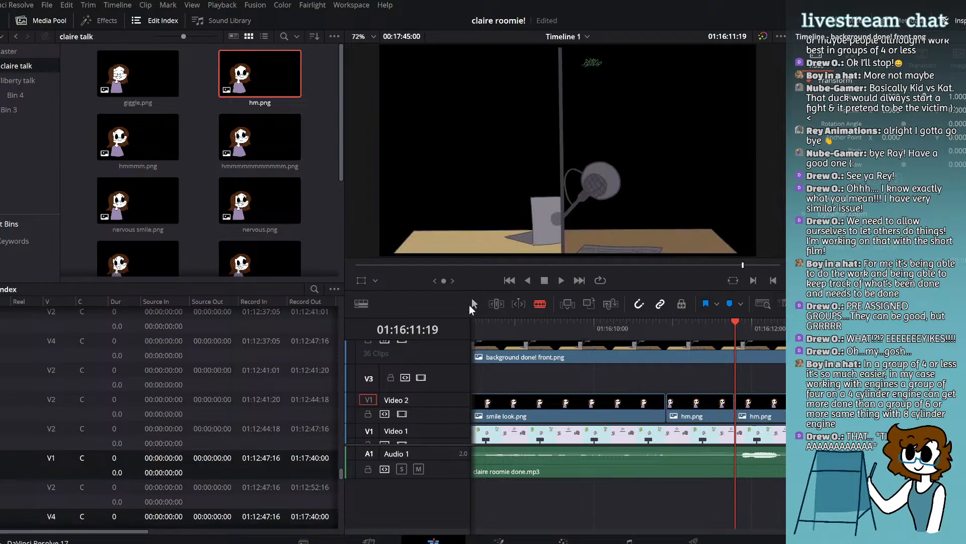
left_click(472, 304)
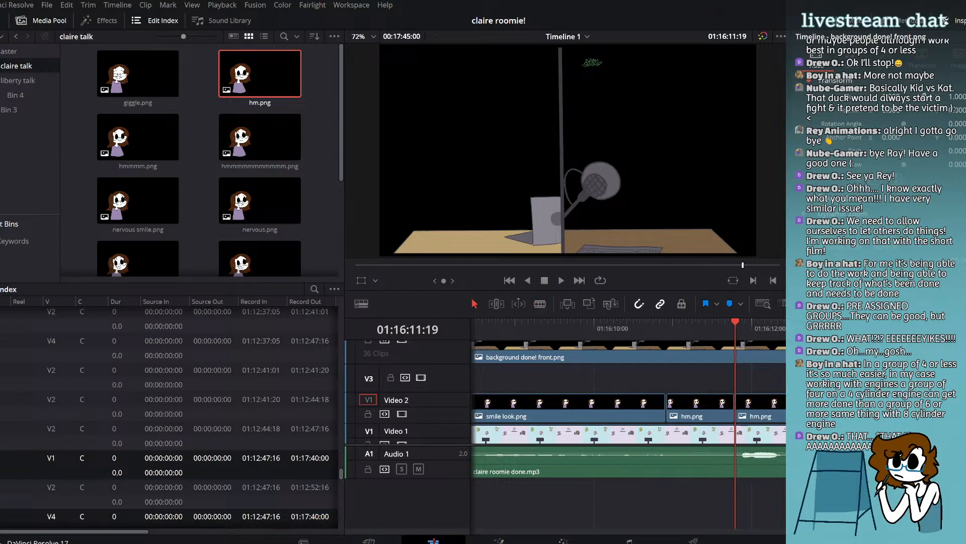
Step: Play the dialogue from 01:16:11:19 and place talk lessssy.png there on Video 2, over the second part of hm.png
scroll(628, 412, "right", 4)
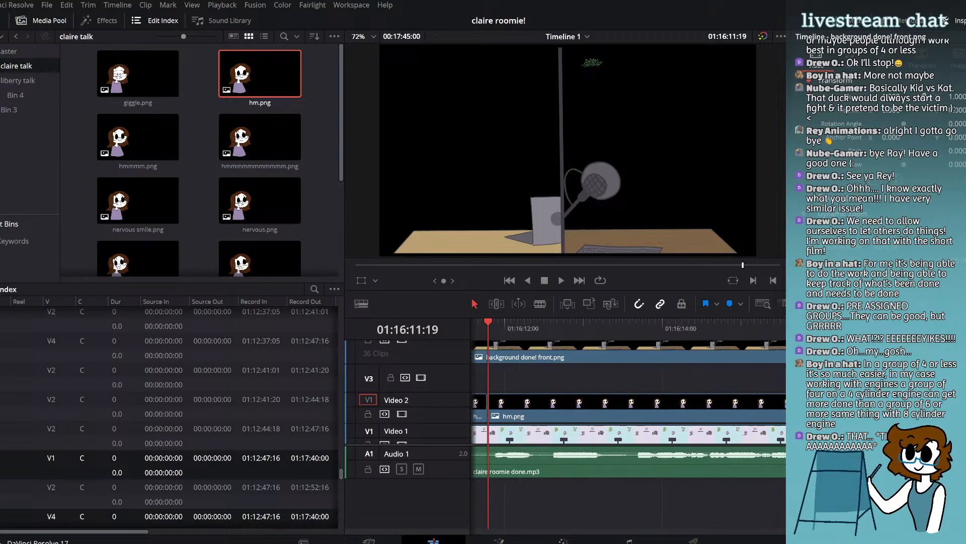
scroll(628, 413, "left", 3)
scroll(628, 413, "left", 2)
scroll(628, 412, "right", 5)
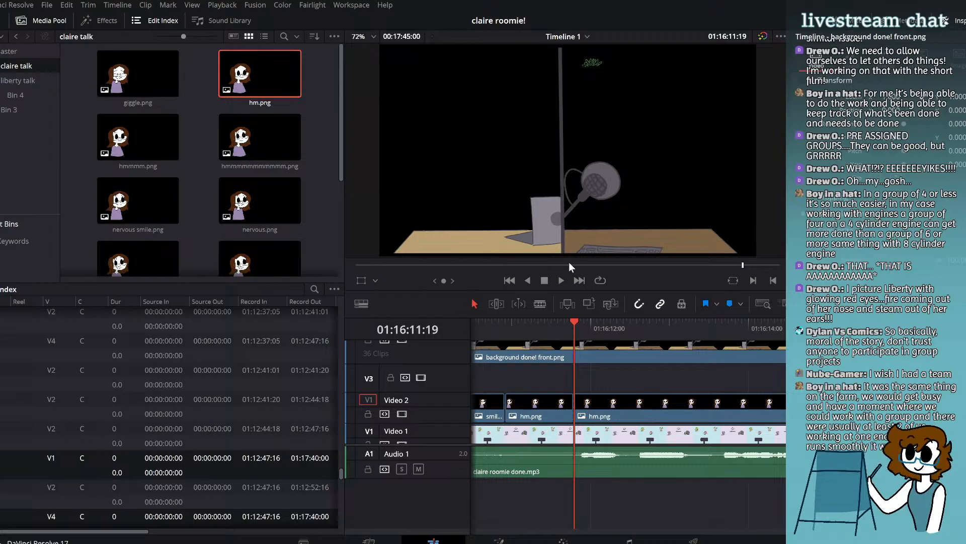
left_click(561, 280)
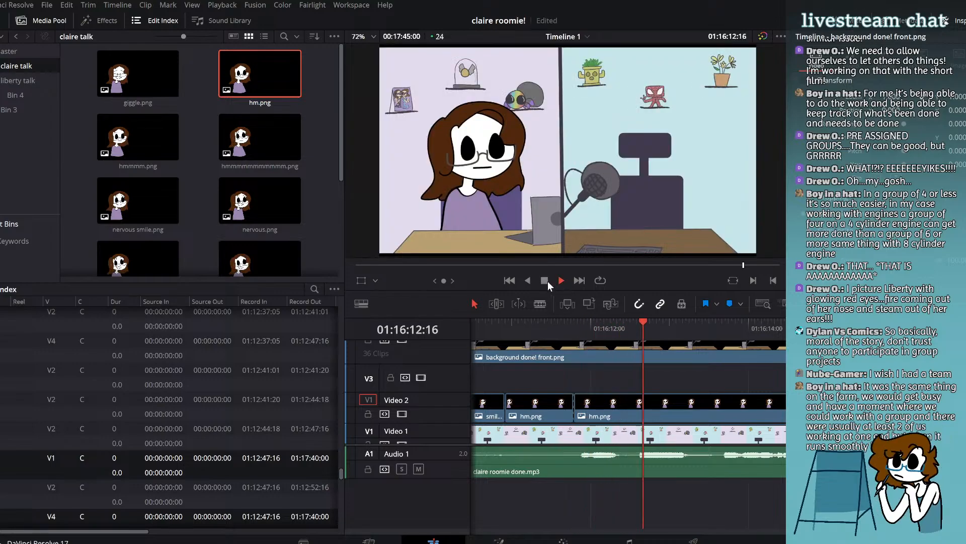
left_click(546, 281)
left_click_drag(615, 325, 581, 328)
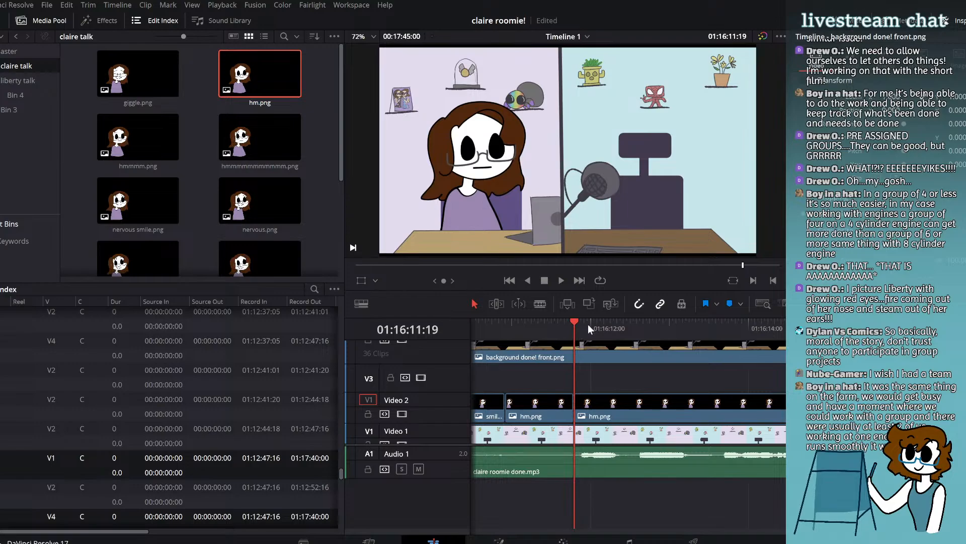
left_click(526, 331)
left_click(573, 328)
left_click(231, 224)
scroll(155, 188, "down", 3)
left_click_drag(146, 228, 579, 413)
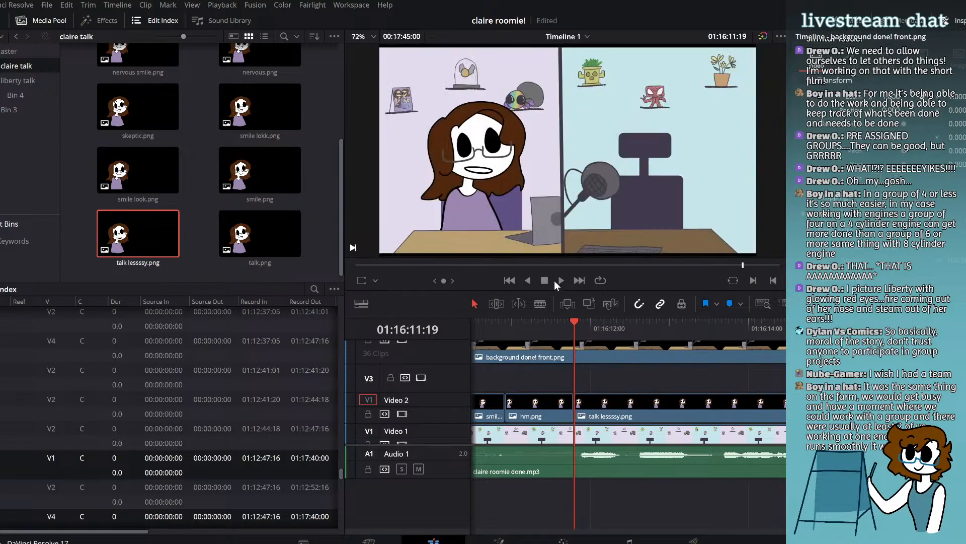
Step: Play the talk lessssy.png clip and place skeptic.png on Video 2 at 01:16:13:15, over the rest of it
left_click(560, 281)
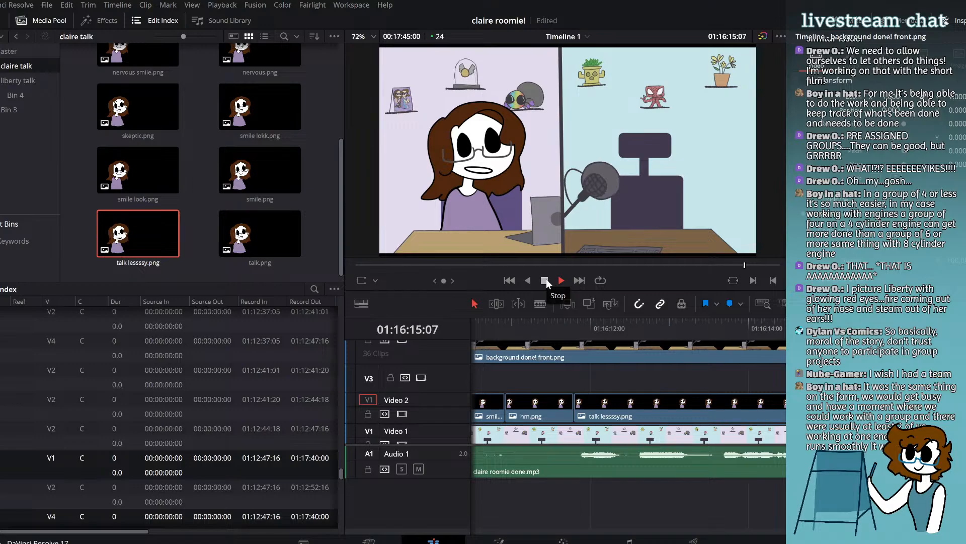
left_click(545, 280)
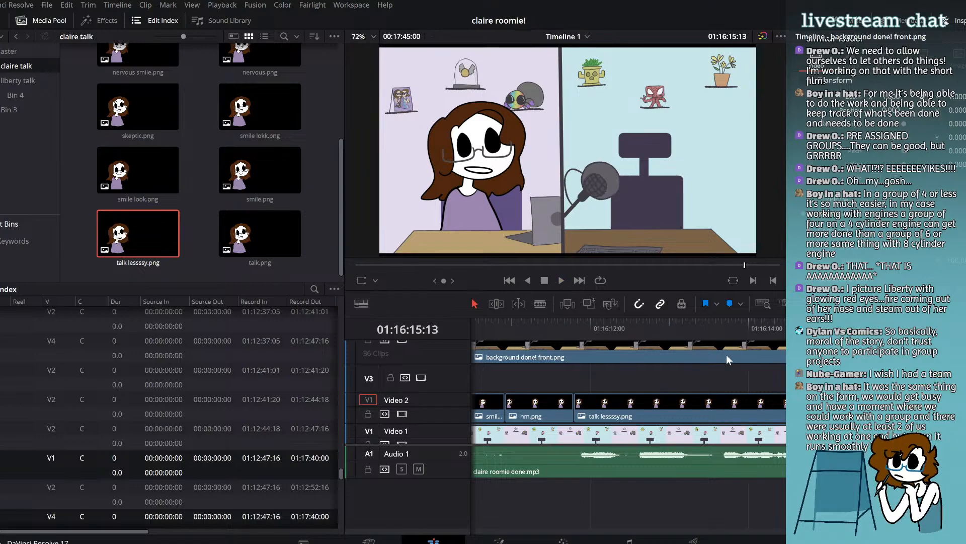
left_click_drag(717, 330, 720, 331)
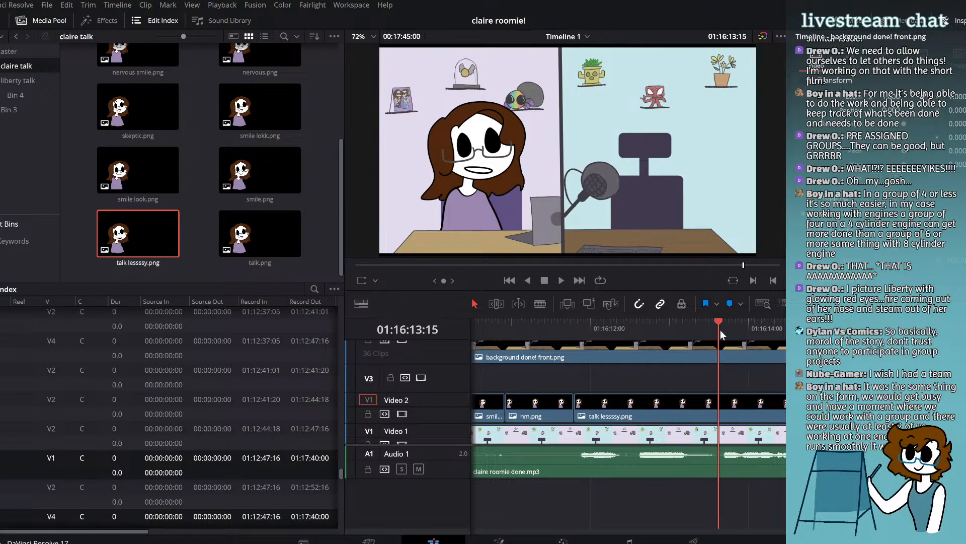
double_click(168, 226)
scroll(197, 229, "up", 3)
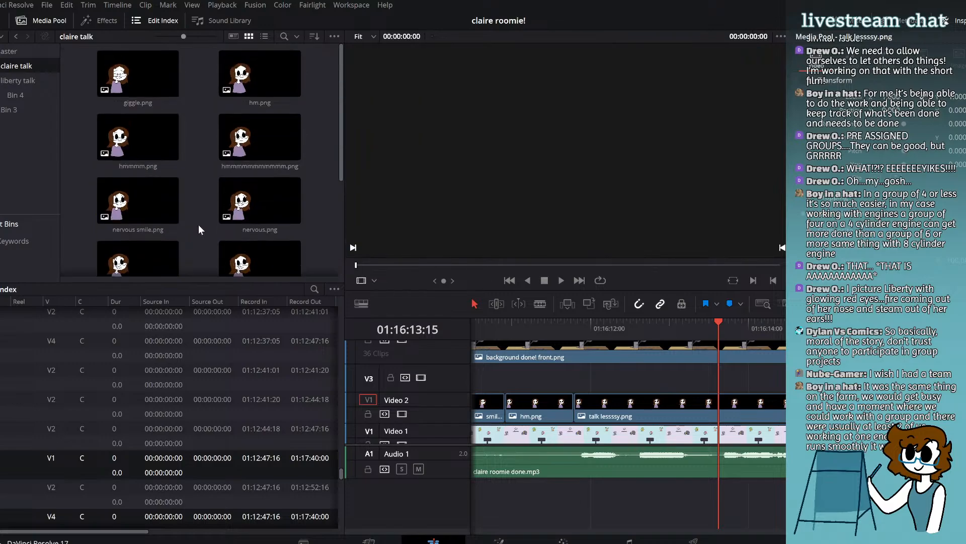
scroll(199, 224, "down", 1)
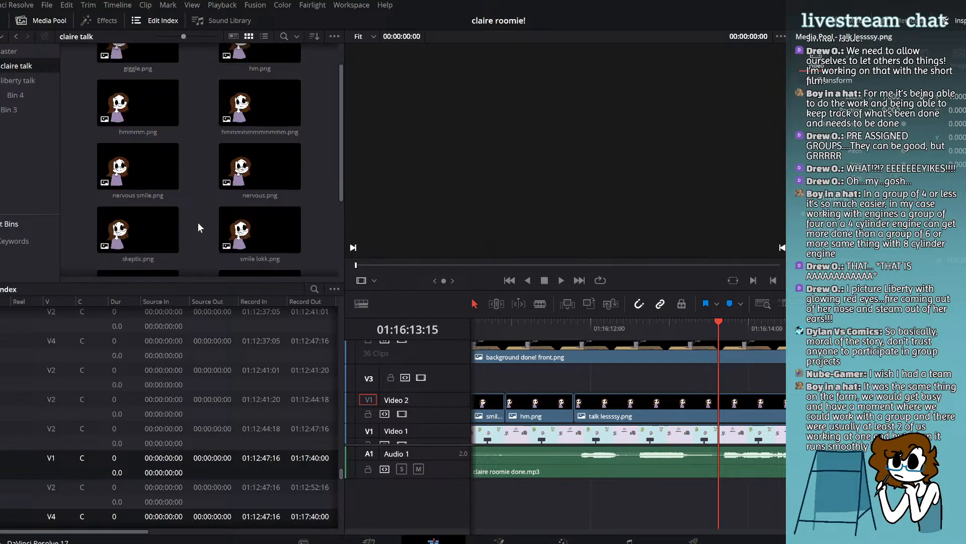
left_click_drag(146, 219, 725, 416)
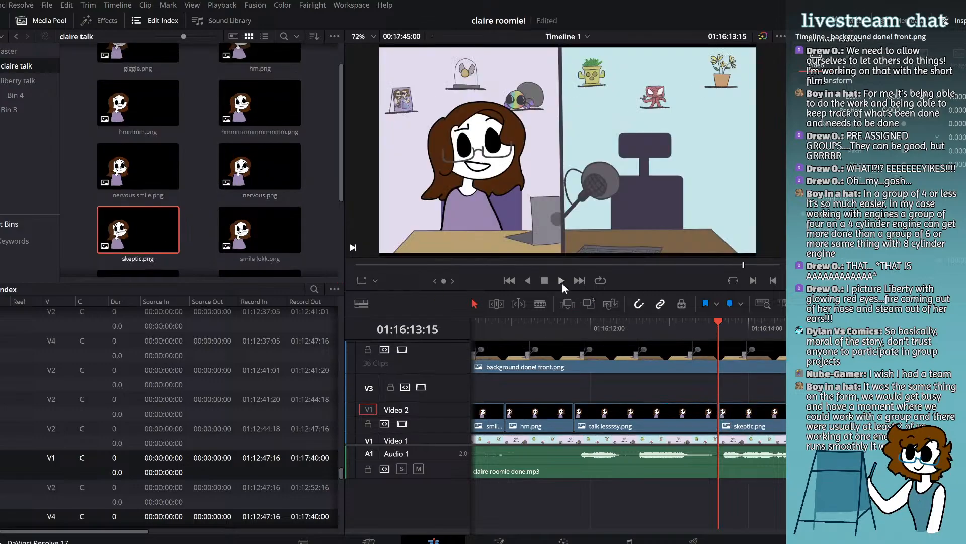
Step: Play on from 01:16:13:15 and place smile lokk.png on Video 2 at 01:16:16:15, over the end of skeptic.png
left_click(563, 283)
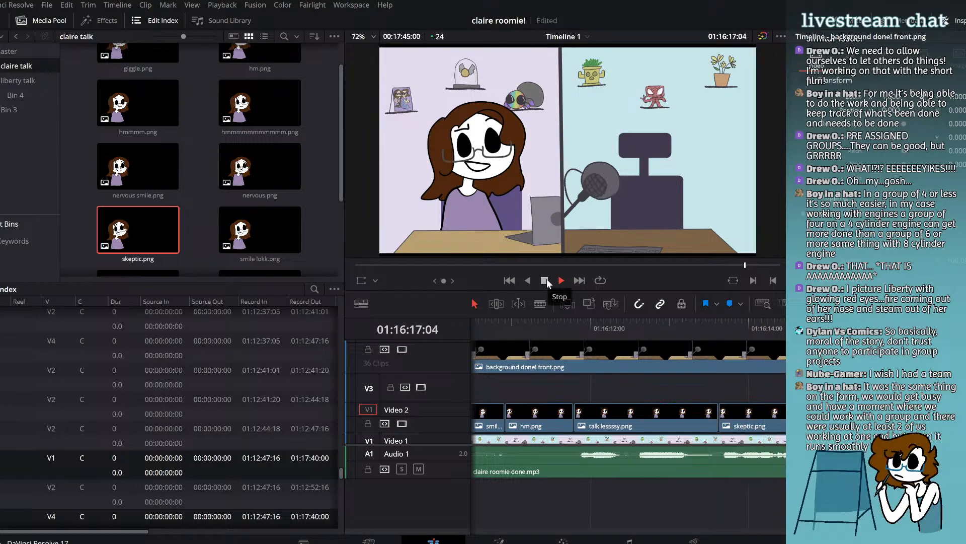
left_click(544, 280)
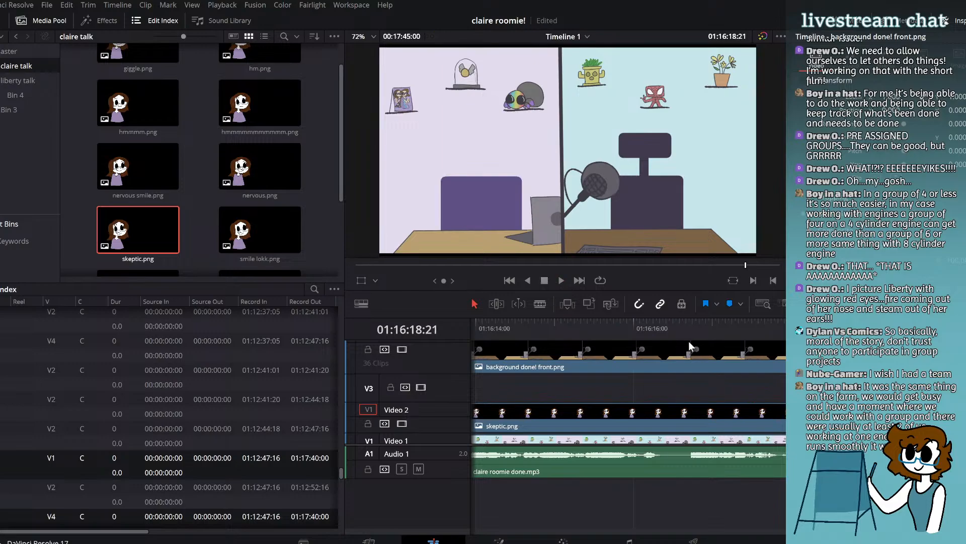
left_click(680, 328)
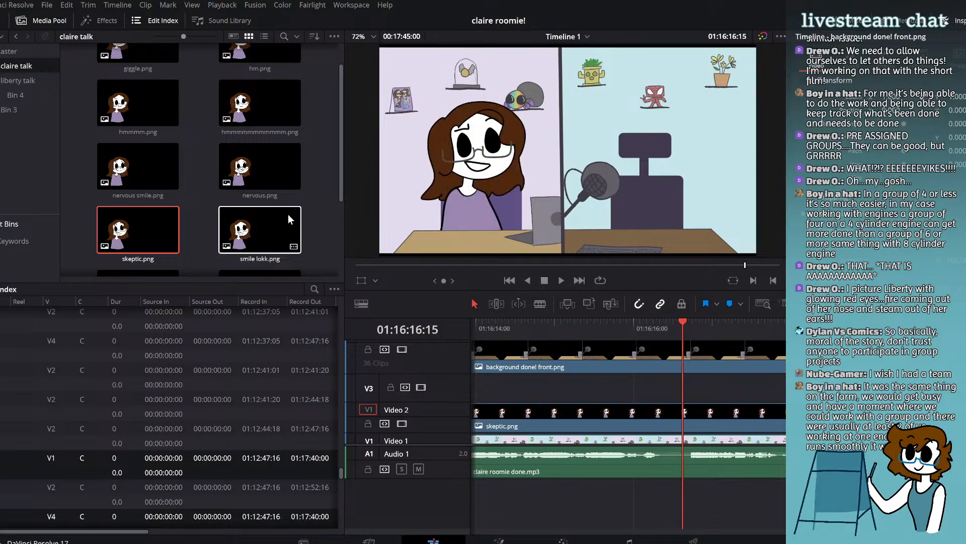
scroll(274, 207, "down", 2)
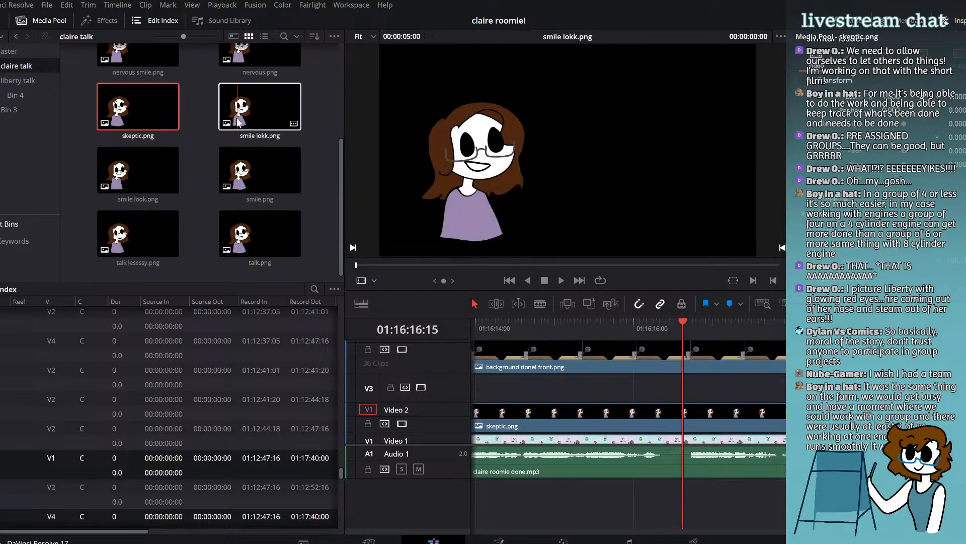
left_click_drag(240, 118, 677, 417)
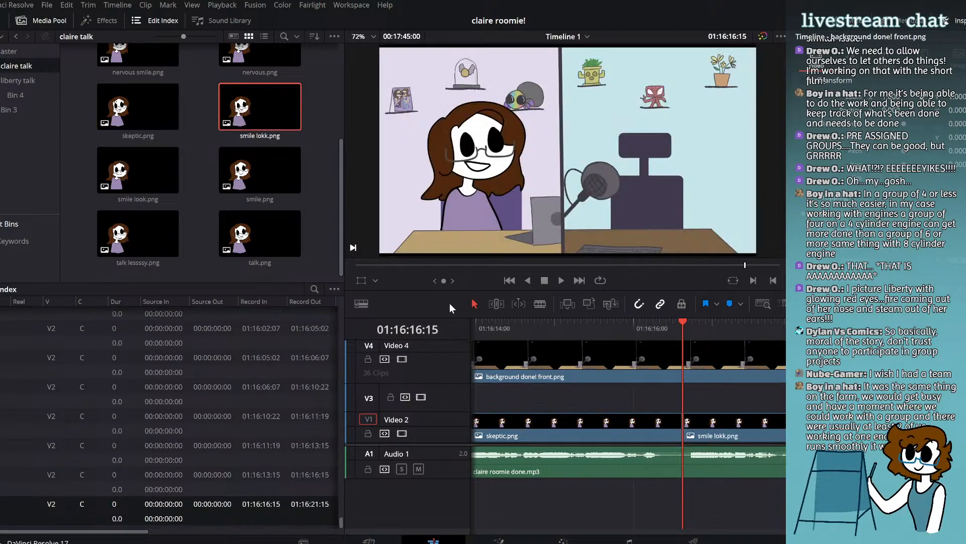
Step: Place talk.png on Video 2 at 01:16:18:13, over the rest of smile lokk.png, and save the project
left_click(260, 228)
scroll(677, 404, "down", 1)
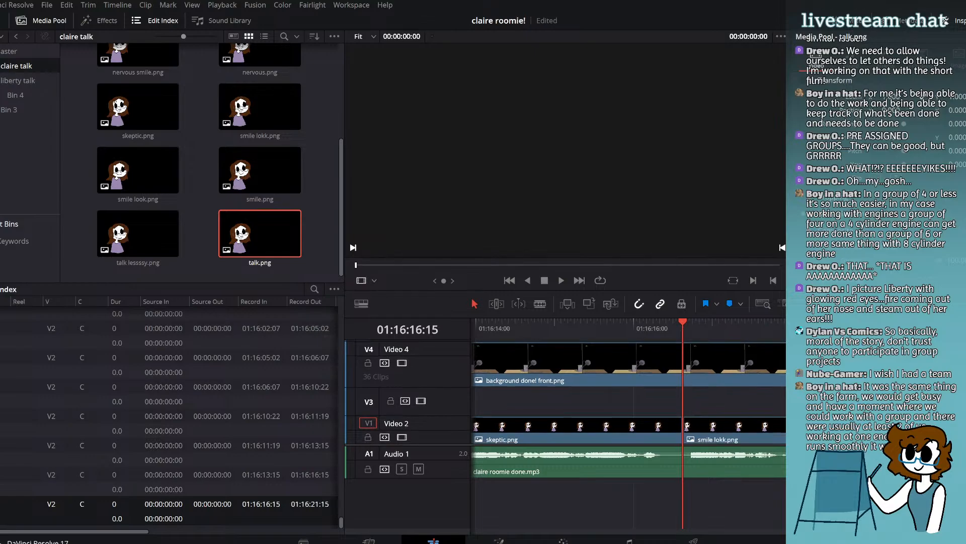
left_click(677, 404)
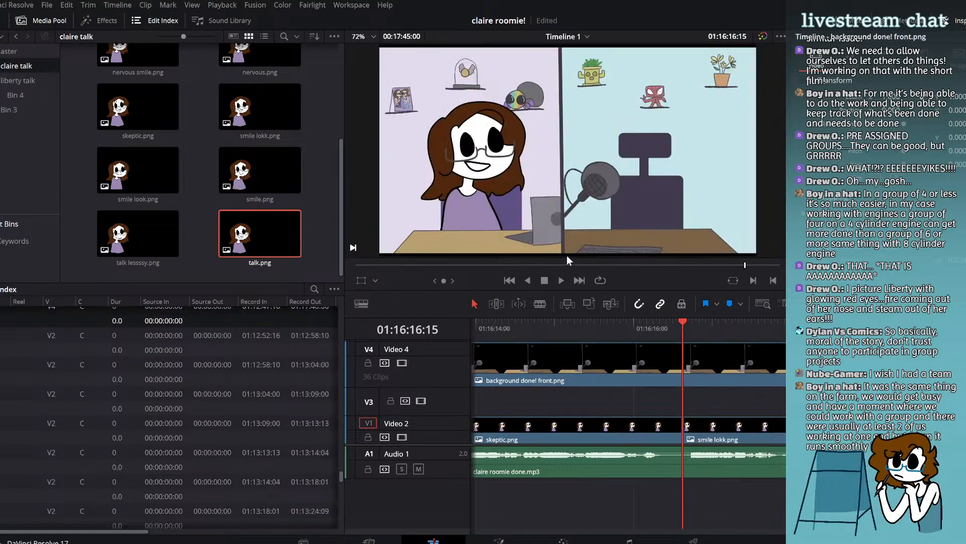
key("ctrl+s")
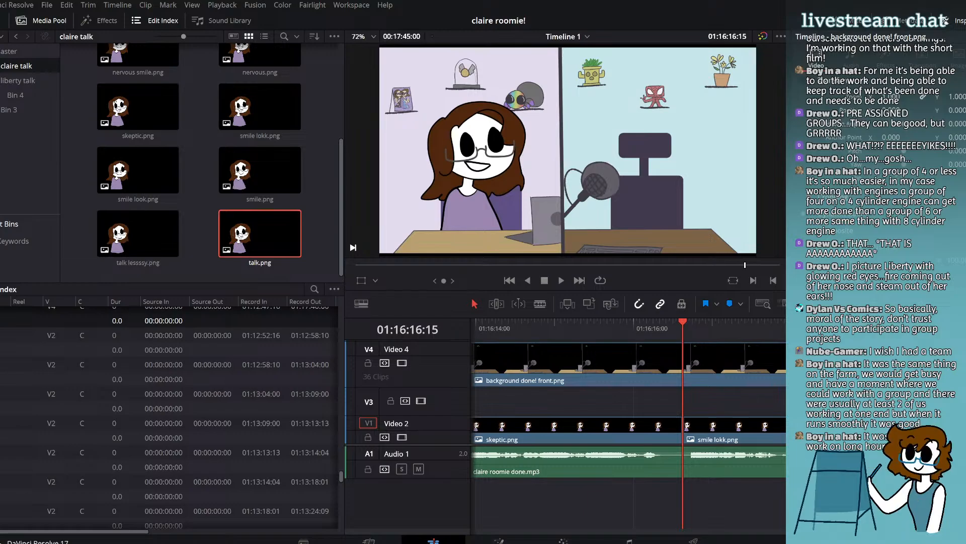
Step: Play on from 01:16:16:15 and place skeptic.png on Video 2 at 01:16:20:01, over the end of talk.png
scroll(628, 423, "right", 3)
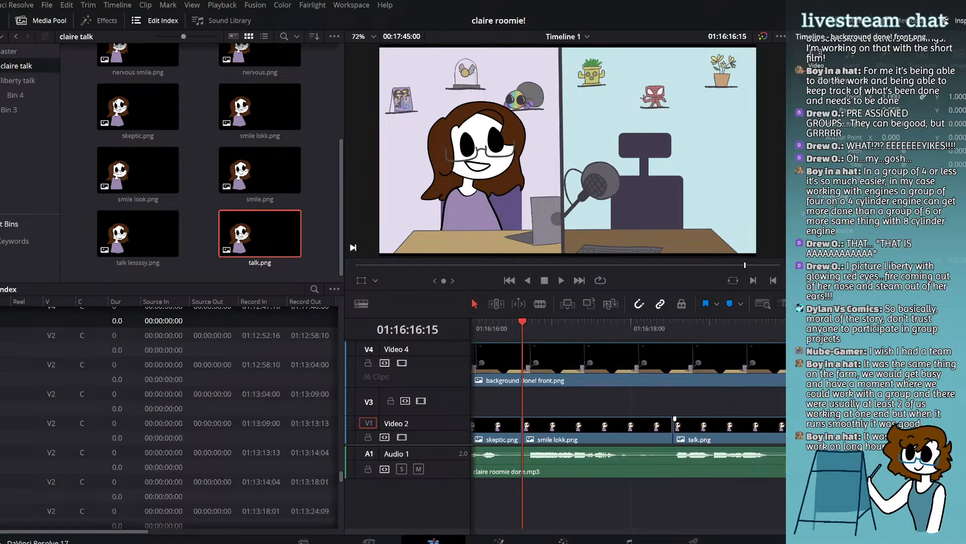
left_click(561, 281)
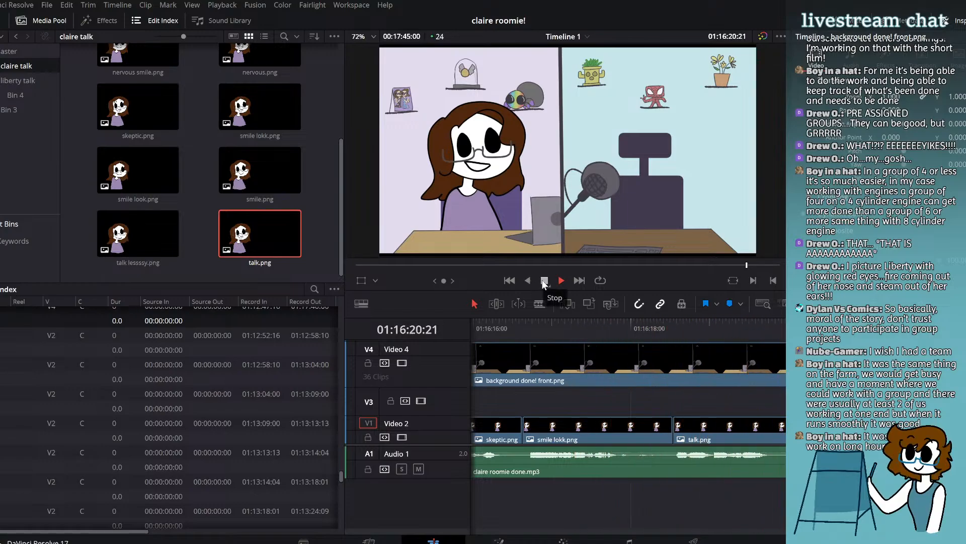
left_click(544, 282)
left_click(792, 332)
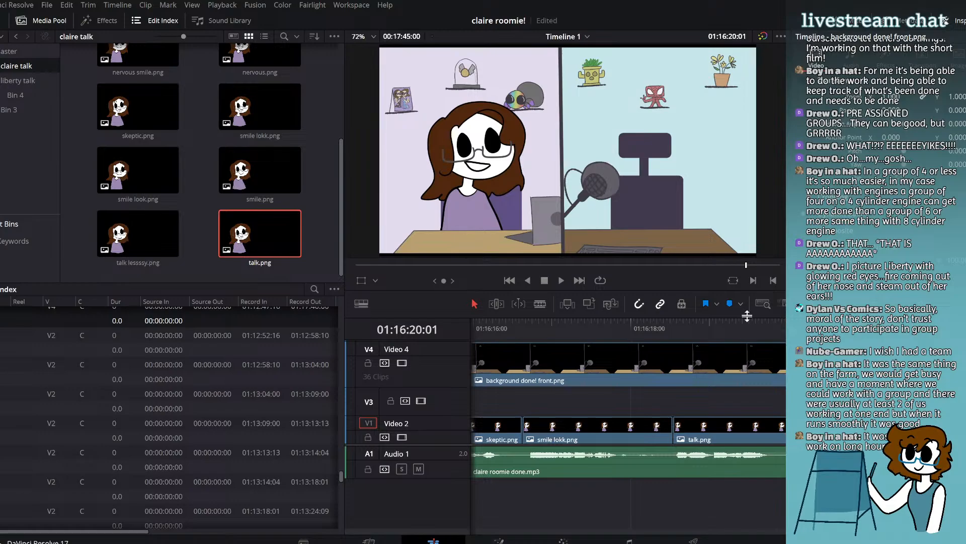
scroll(174, 172, "up", 2)
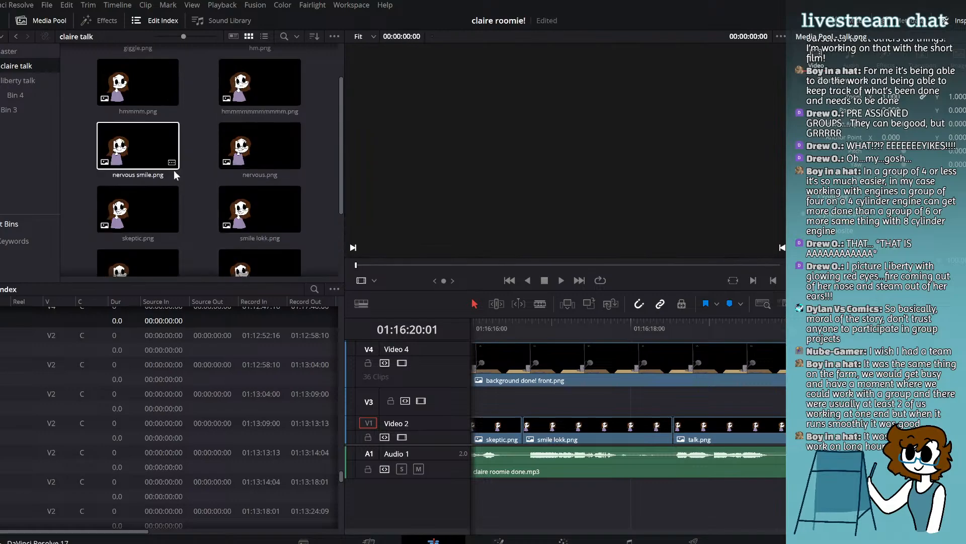
left_click(147, 207)
left_click_drag(147, 207, 766, 398)
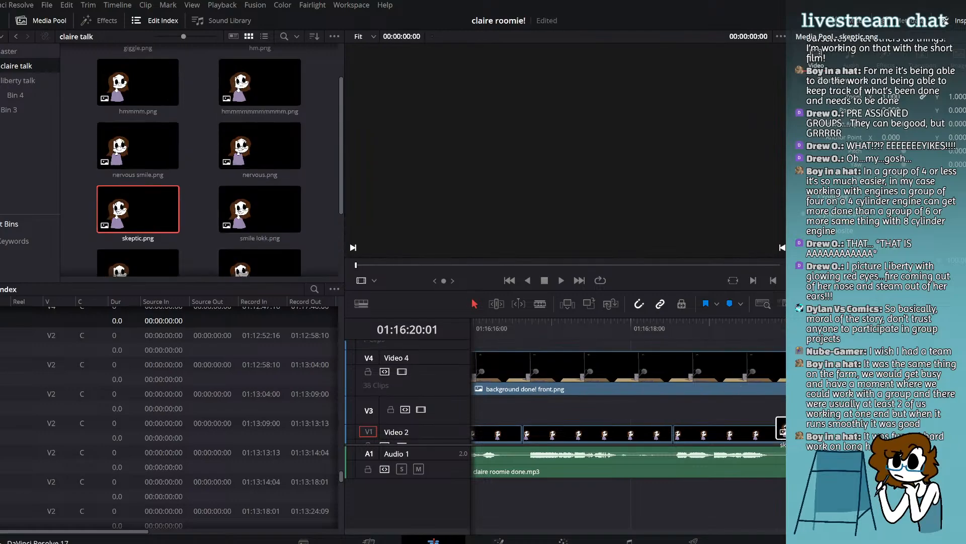
Step: Play on from 01:16:20:01 and place talk lessssy.png on Video 2 at 01:16:23:23, over the end of skeptic.png
left_click(561, 280)
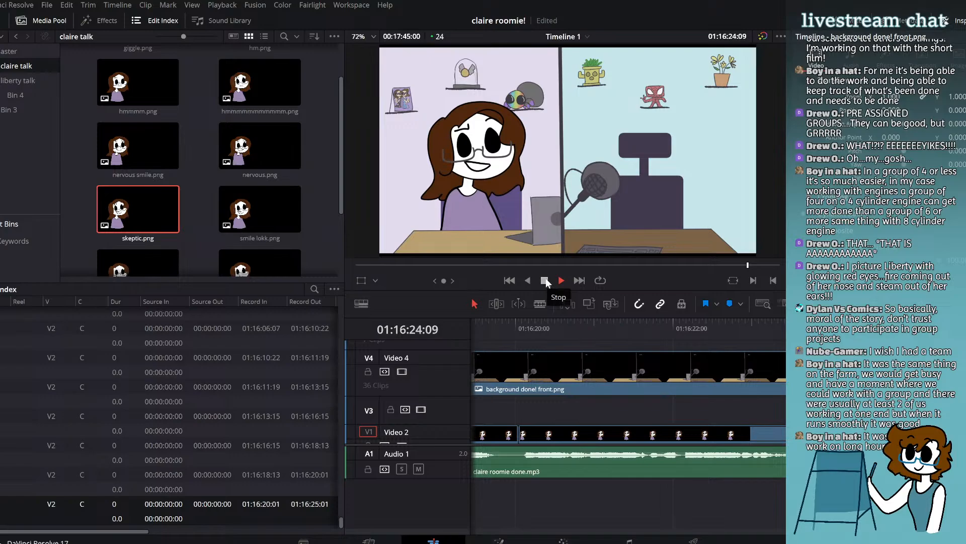
left_click(545, 279)
left_click(829, 327)
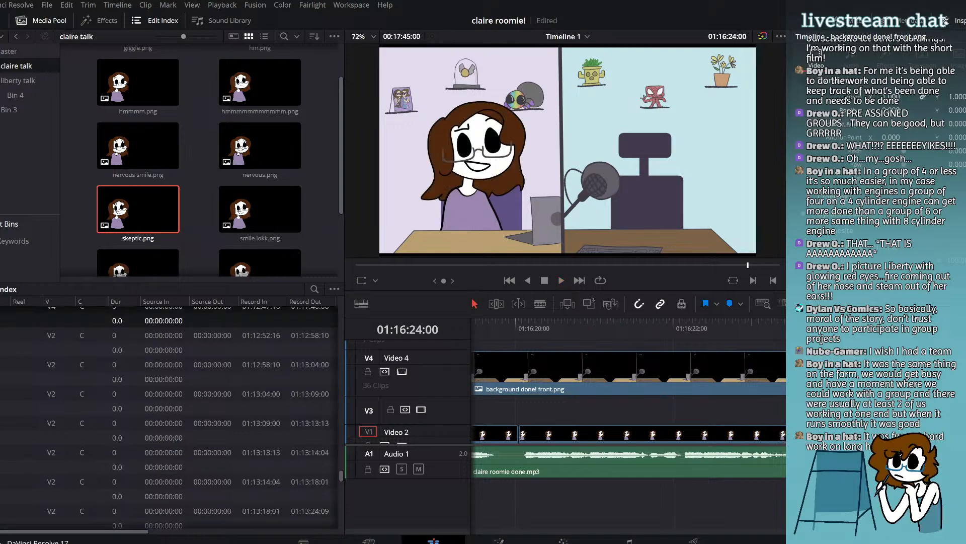
scroll(222, 251, "down", 3)
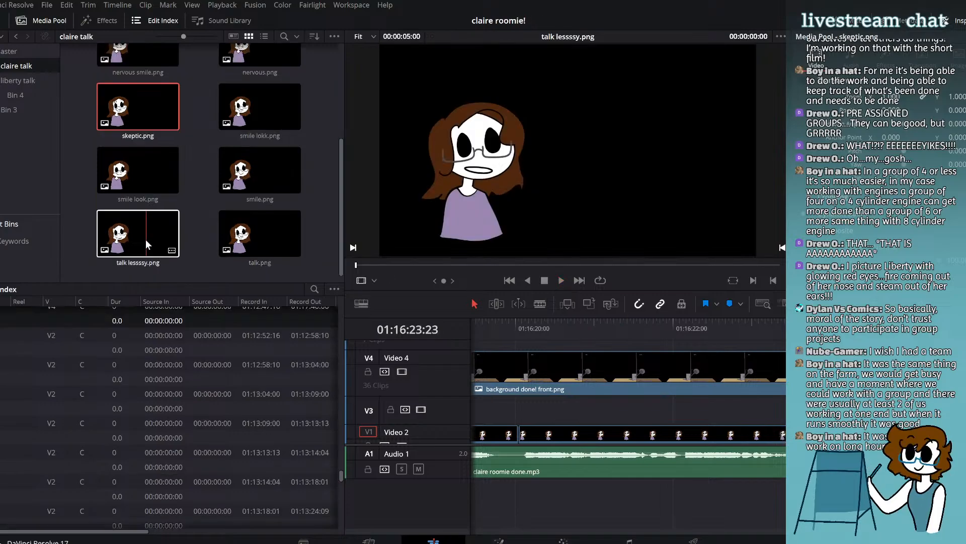
left_click_drag(146, 240, 815, 430)
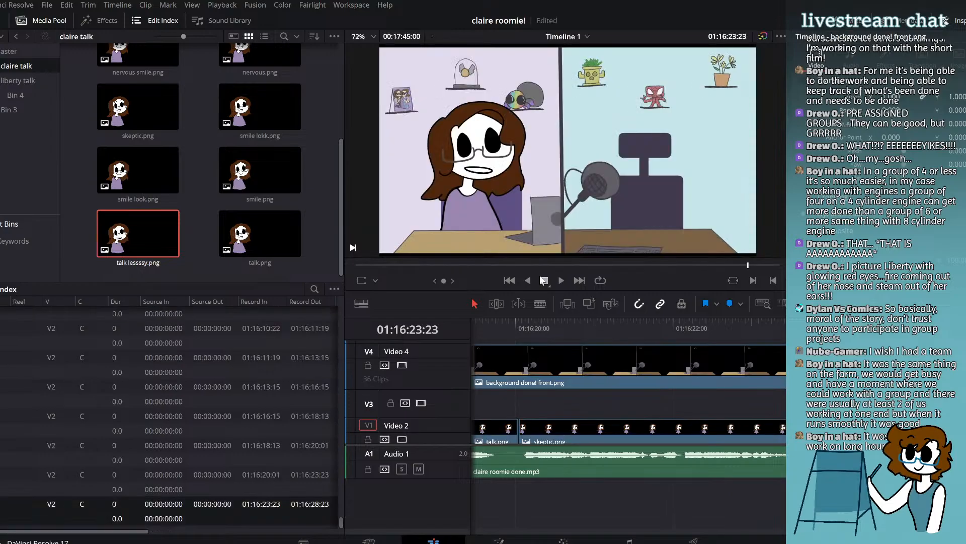
Step: Play on from 01:16:23:23 and split the talk lessssy.png clip on Video 2 at 01:16:25:03 and 01:16:25:14
left_click(561, 281)
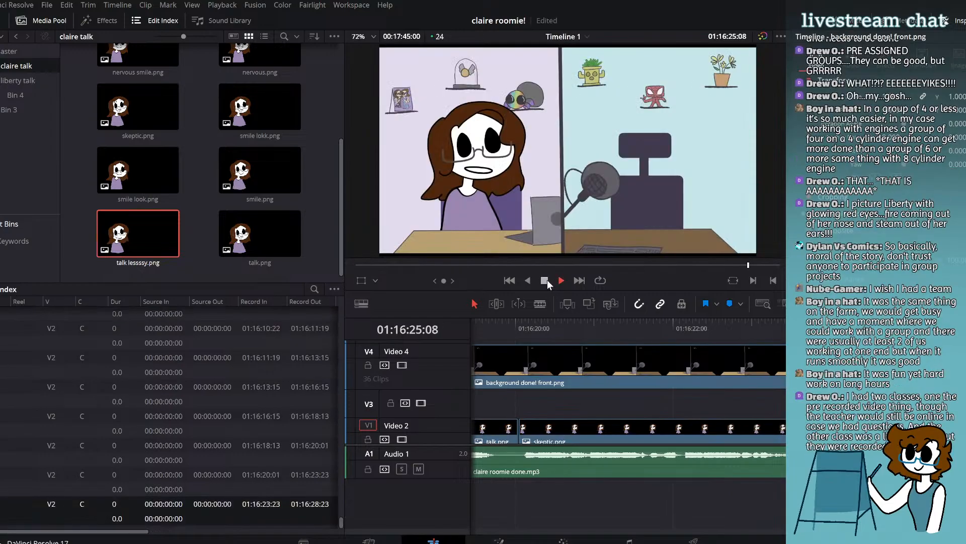
left_click(546, 280)
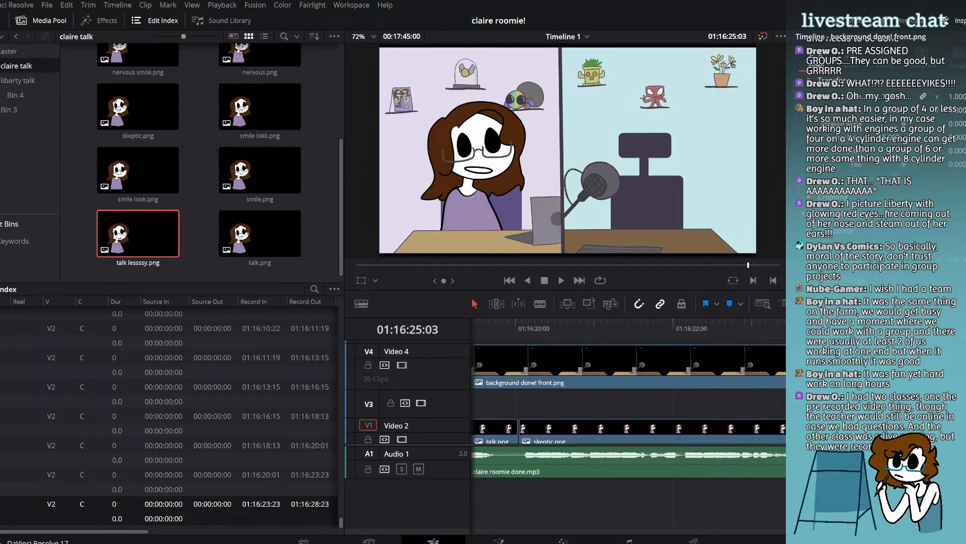
left_click(540, 303)
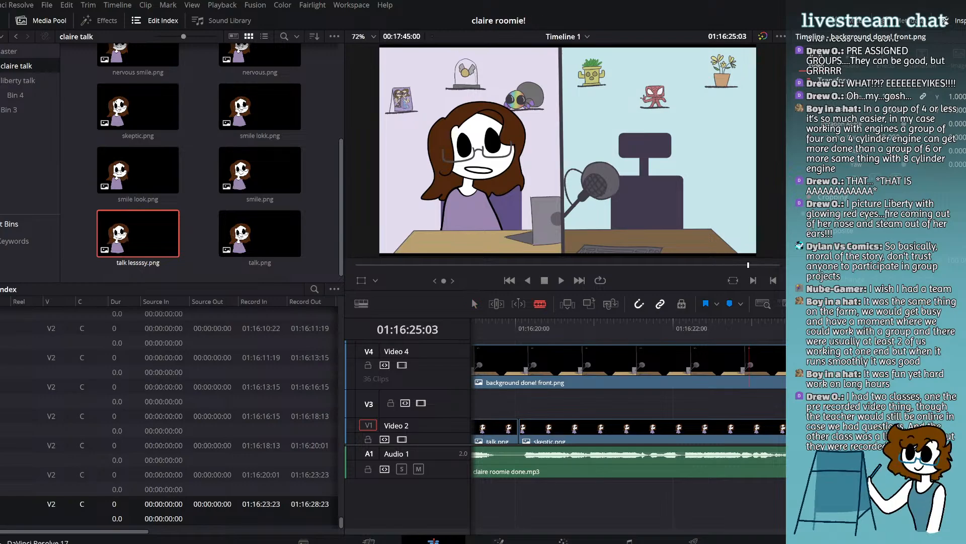
key("ctrl+b")
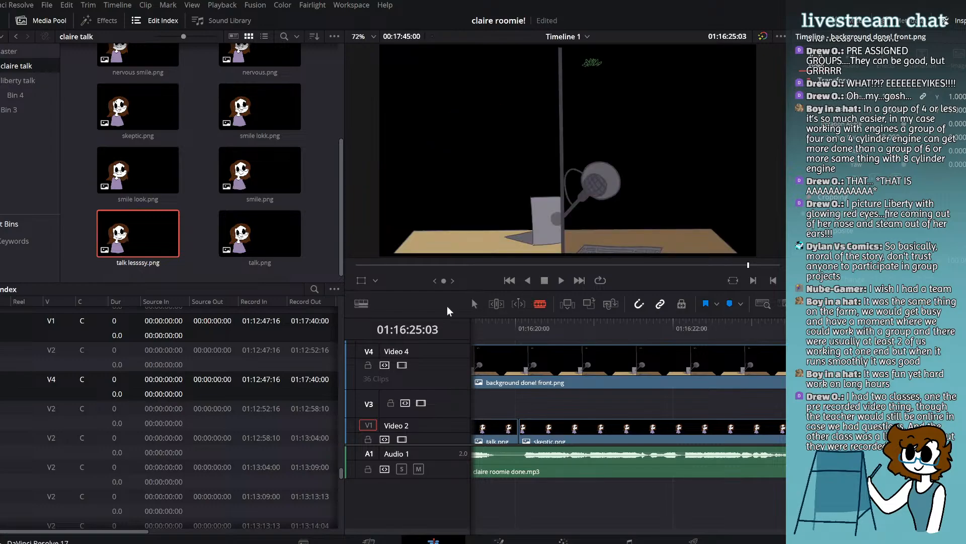
left_click(475, 304)
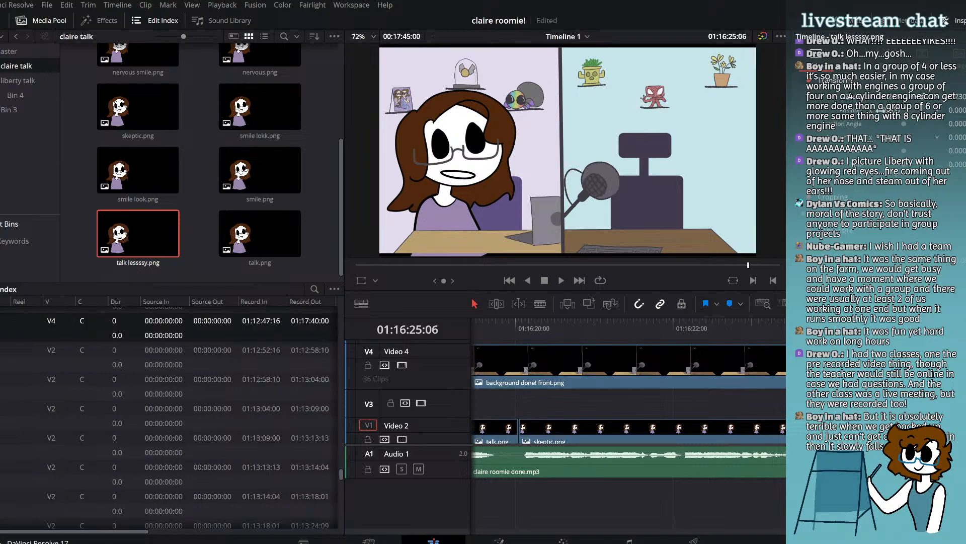
Step: Enlarge the short talk lessssy.png piece to zoom 1.230, rotate it to -8.240, and shift it toward the microphone with position Y -32.000
mouse_move(890, 110)
left_mouse_down()
mouse_move(930, 110)
mouse_move(904, 124)
left_mouse_up()
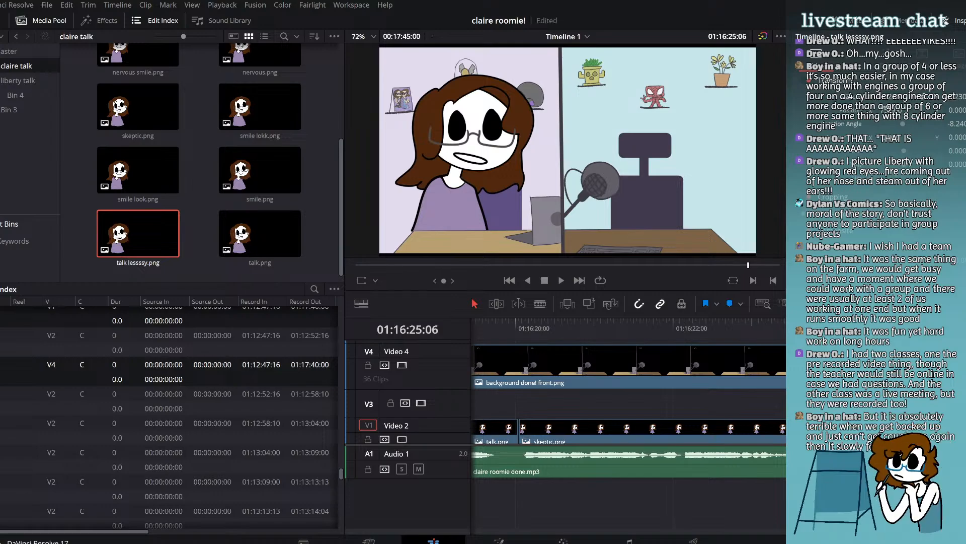
left_click_drag(891, 110, 932, 110)
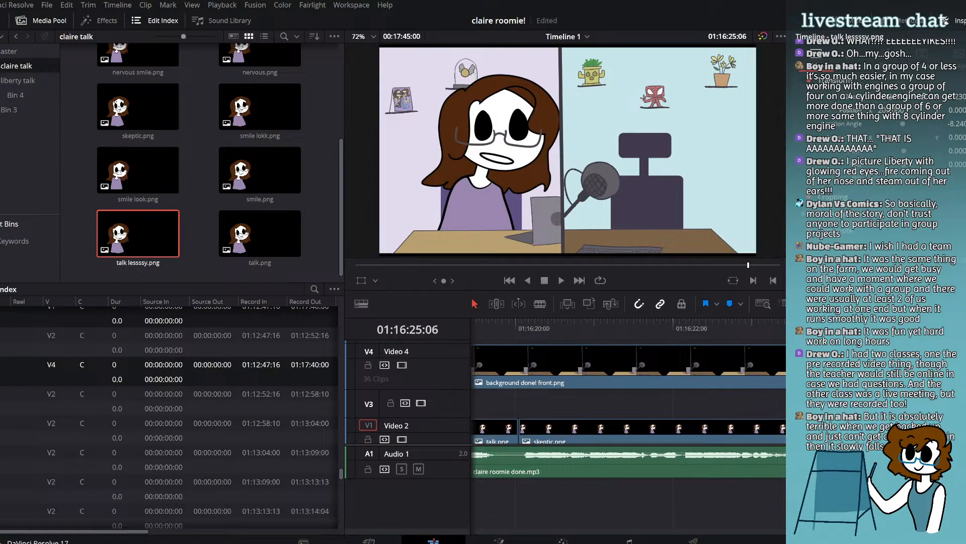
mouse_move(962, 110)
left_mouse_down()
mouse_move(928, 111)
mouse_move(945, 110)
left_mouse_up()
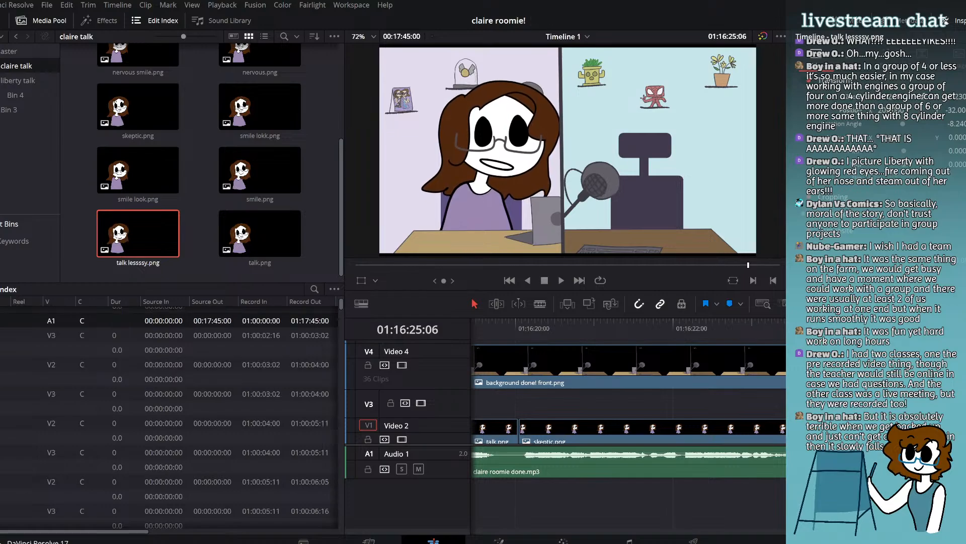
Step: Play the enlarged piece and place hmmmmmmmmmmm.png on Video 2 at 01:16:25:14, over the rest of talk lessssy.png
key("Up")
left_click(561, 280)
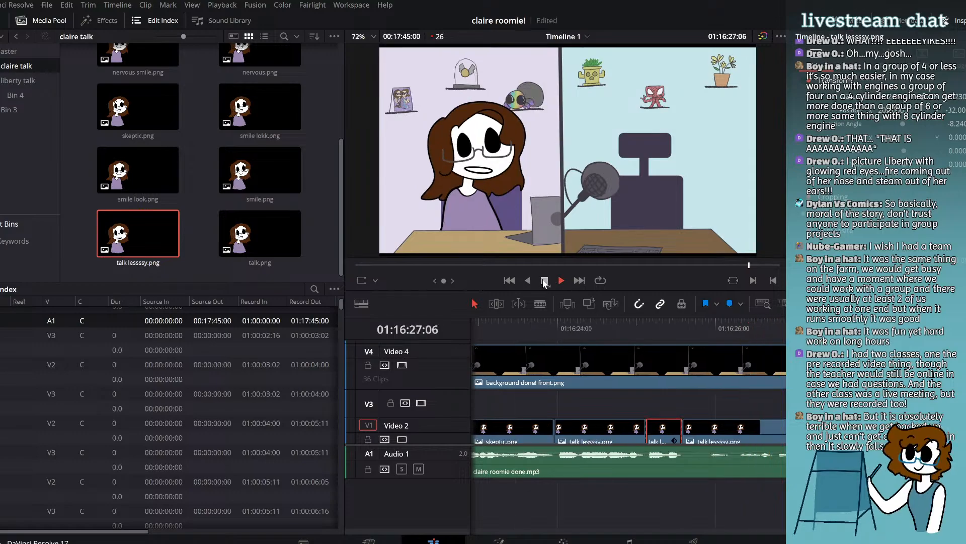
key("space")
left_click(683, 325)
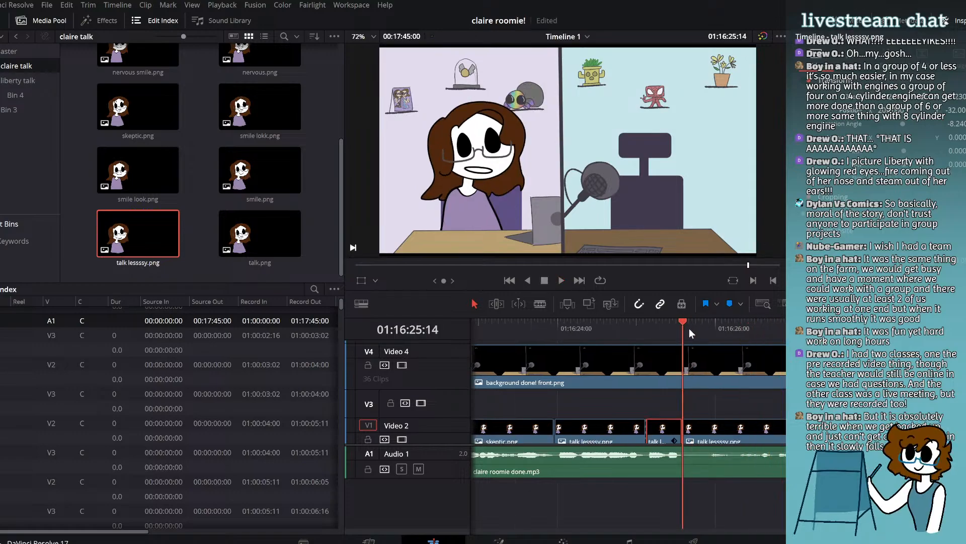
left_click(249, 176)
scroll(247, 175, "up", 3)
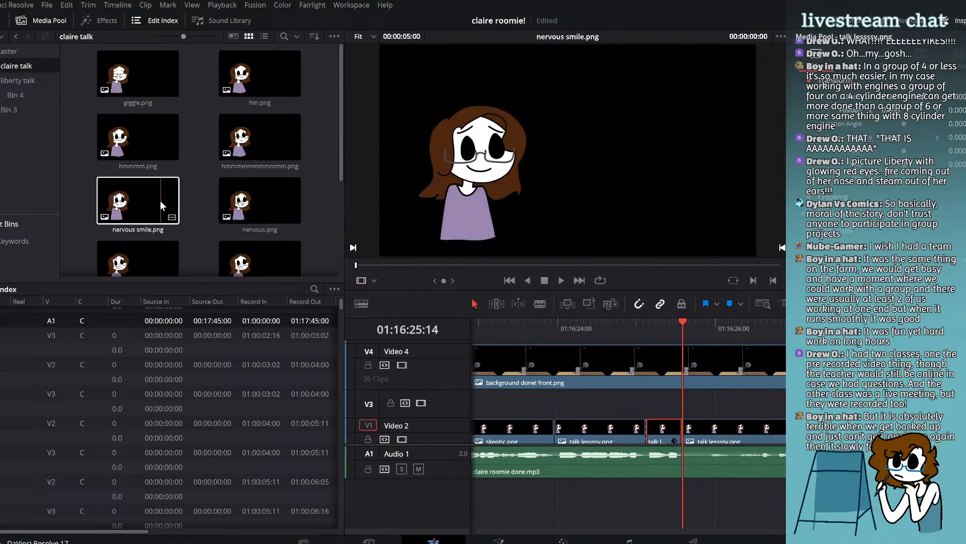
left_click_drag(259, 145, 683, 424)
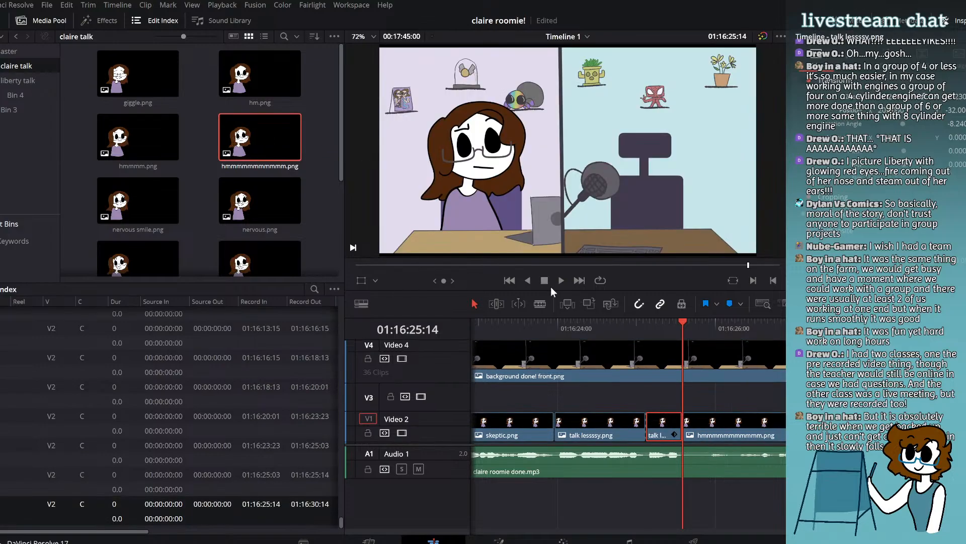
Step: Play on from 01:16:25:14 and place giggle.png on Video 2 at 01:16:25:21, over the rest of hmmmmmmmmmmm.png
left_click(558, 280)
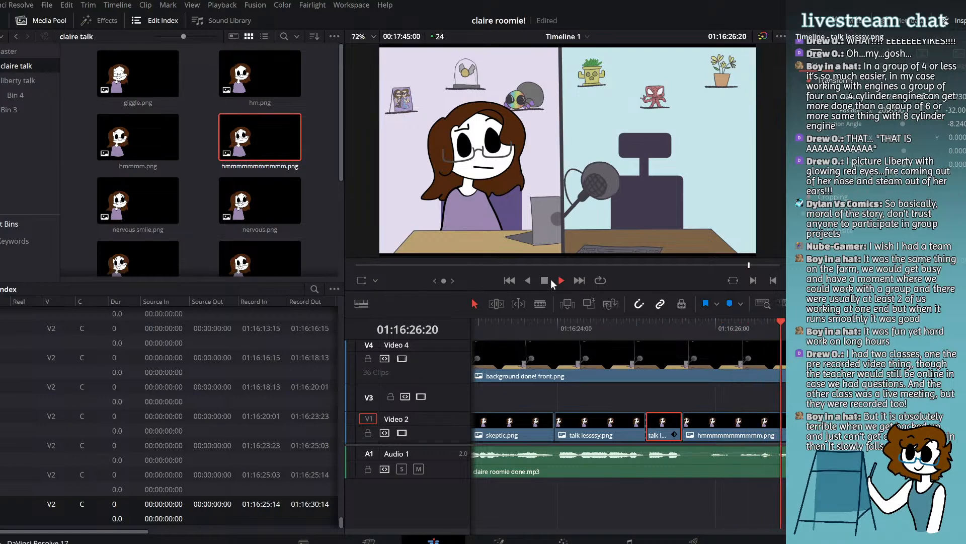
left_click(544, 280)
left_click_drag(710, 328, 706, 329)
left_click(142, 86)
left_click_drag(142, 86, 700, 433)
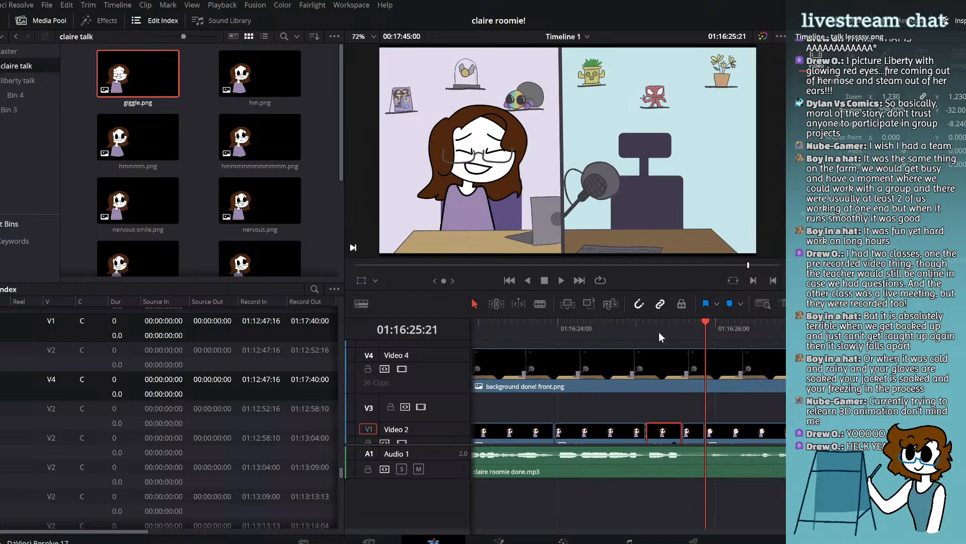
Step: Play from 01:16:25:09 and place nervous.png on Video 2 at 01:16:28:07, over the end of giggle.png
left_click_drag(673, 327, 666, 326)
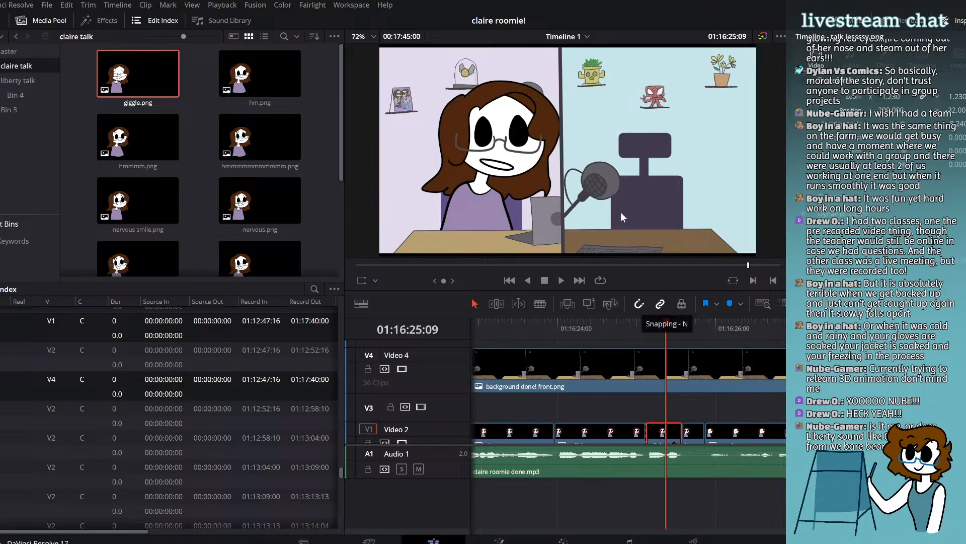
left_click(561, 277)
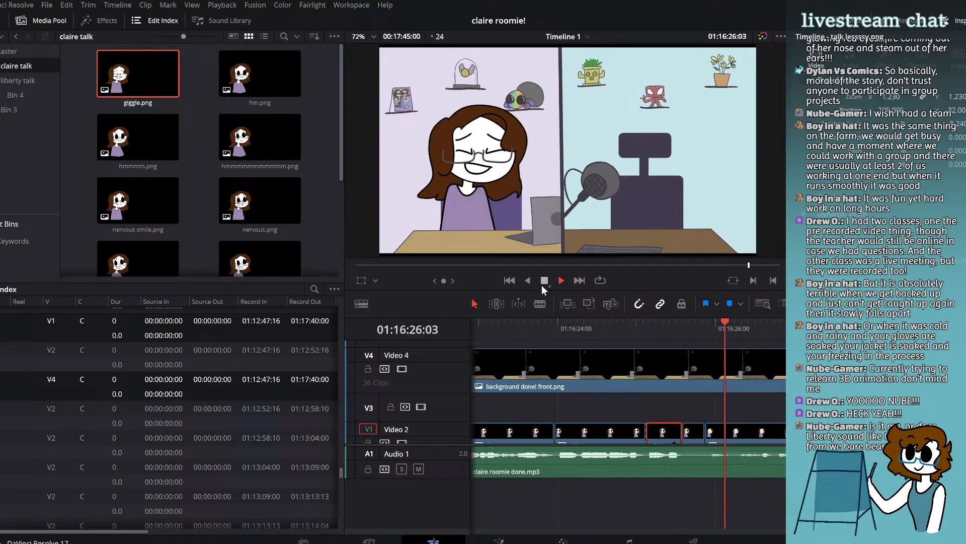
left_click(544, 279)
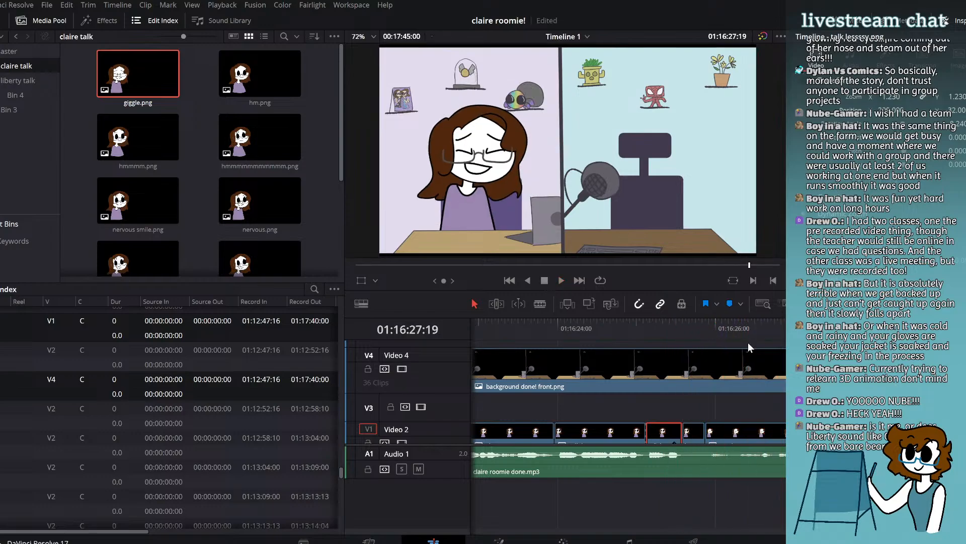
left_click(561, 283)
left_click(548, 280)
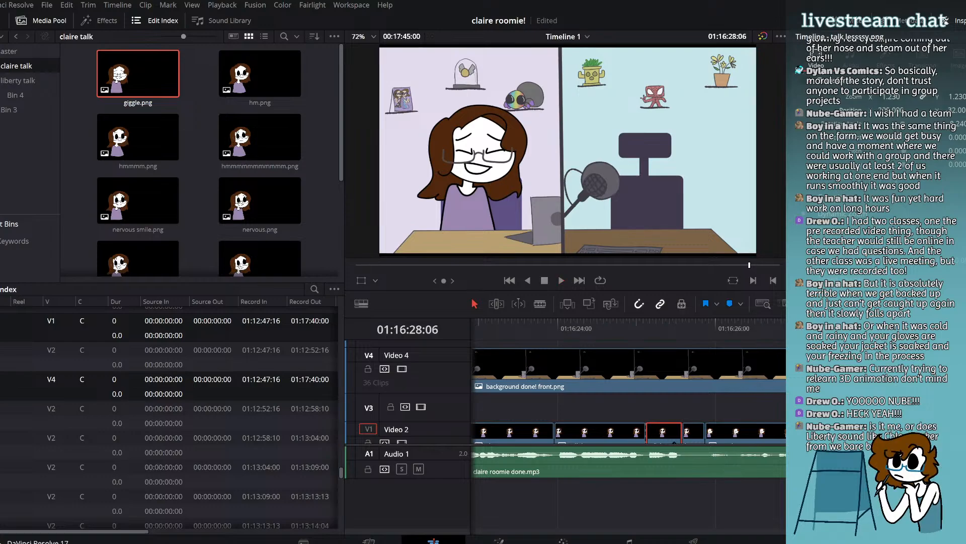
left_click(197, 162)
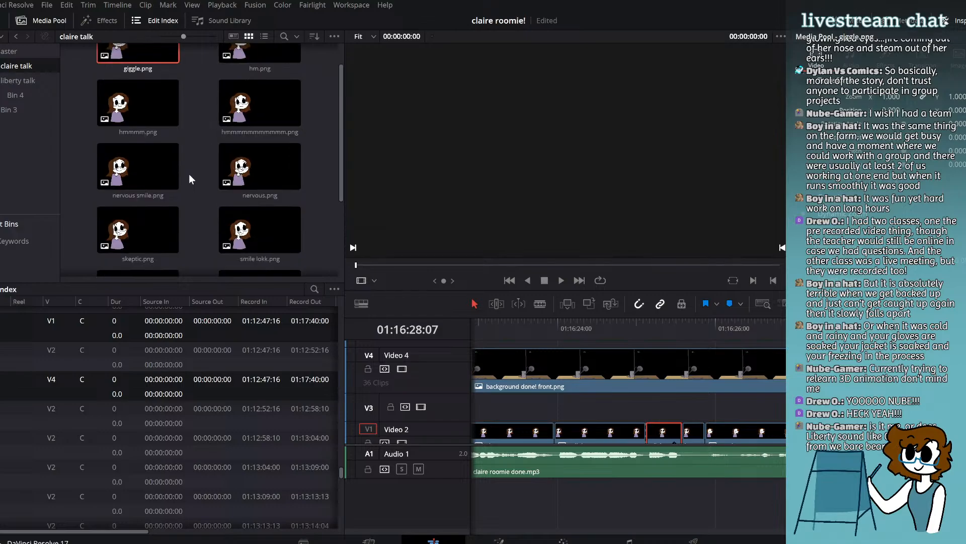
scroll(190, 177, "down", 1)
left_click(250, 171)
key("F10")
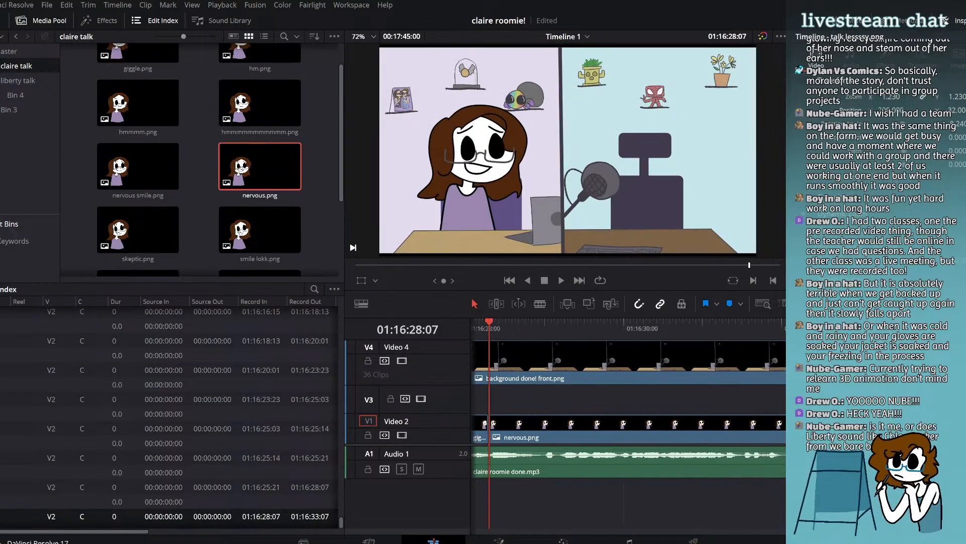
Step: Play on from 01:16:28:07 and place giggle.png on Video 2 at 01:16:30:12, over the end of nervous.png
left_click(547, 279)
mouse_move(747, 325)
left_mouse_down()
mouse_move(700, 324)
mouse_move(777, 333)
mouse_move(749, 335)
left_mouse_up()
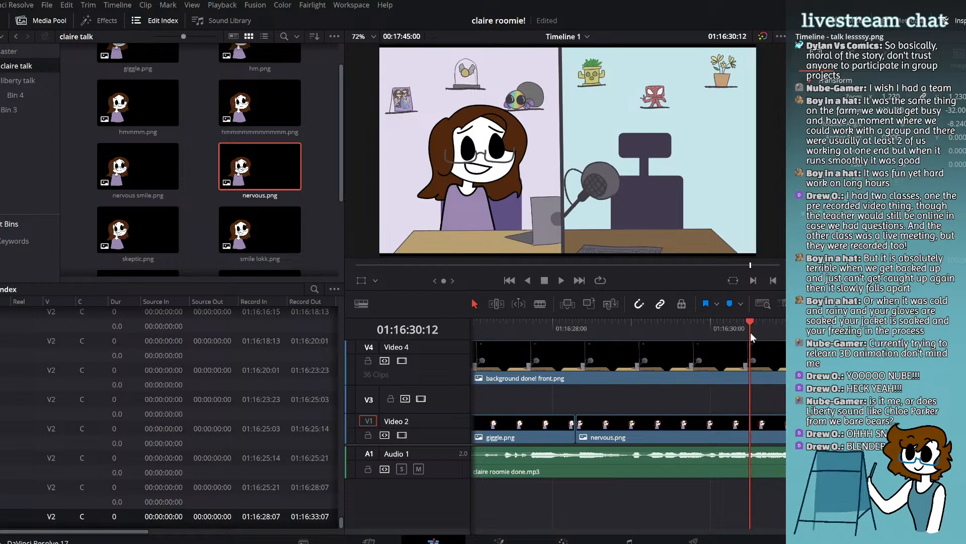
scroll(183, 161, "up", 1)
left_click_drag(151, 81, 748, 433)
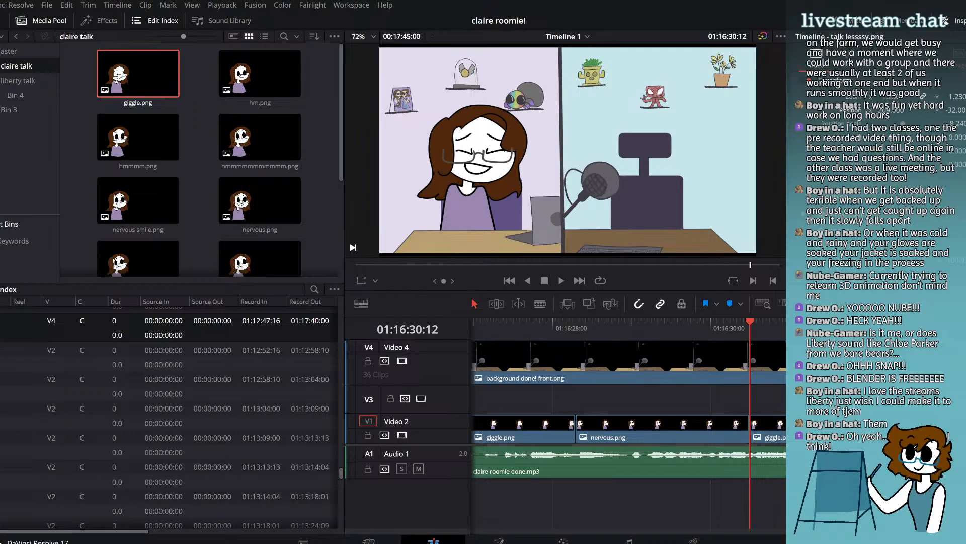
Step: Play on from 01:16:30:12 and extend the end of the second giggle.png clip on Video 2
key("space")
left_click_drag(879, 327, 626, 409)
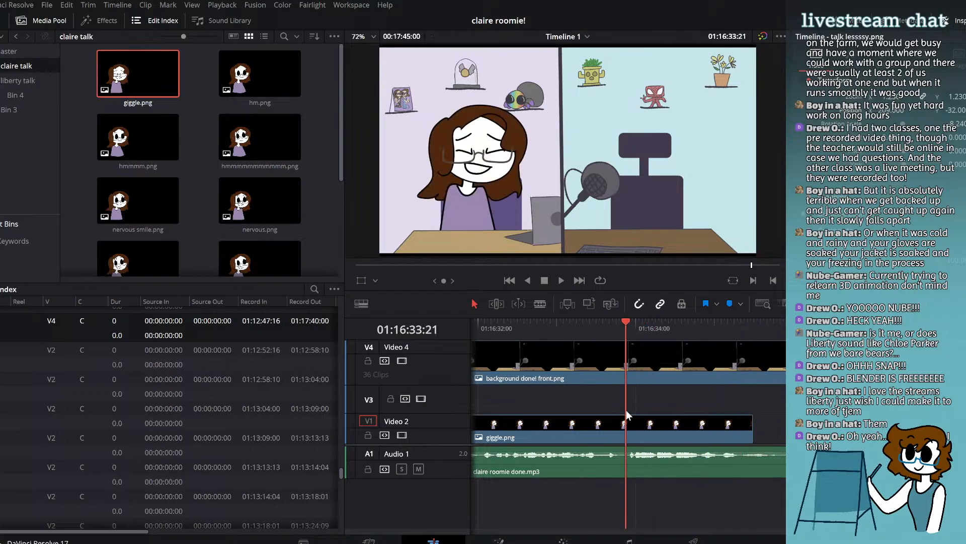
left_click(560, 280)
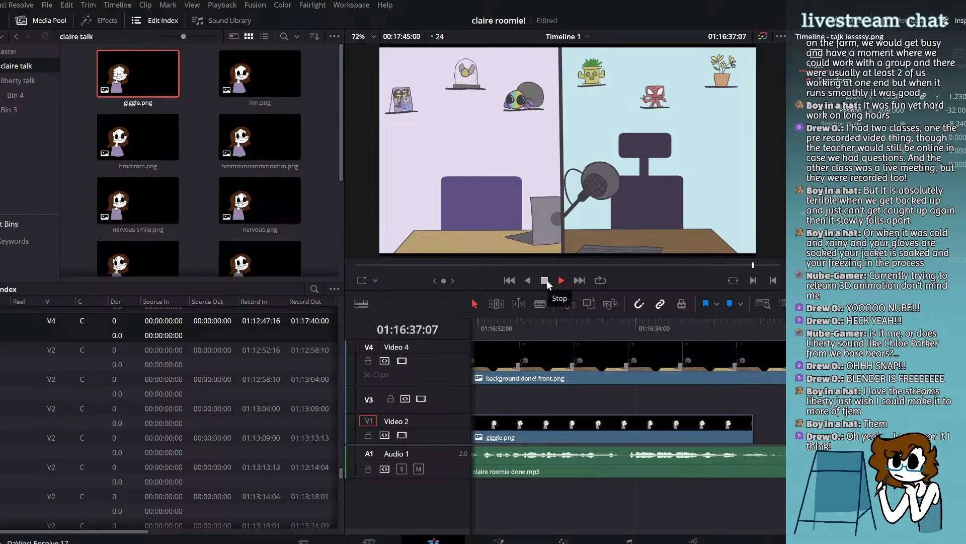
left_click(547, 280)
left_click_drag(752, 428, 785, 427)
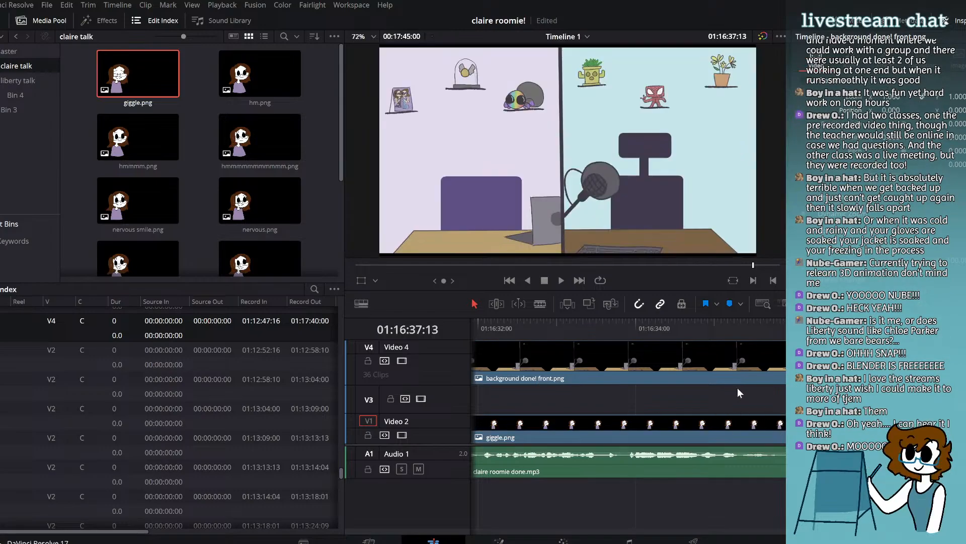
Step: Play on to 01:16:38:05 and place nervous.png on Video 2 at 01:16:36:05, directly after giggle.png
left_click(561, 280)
left_click(545, 281)
left_click(278, 202)
scroll(181, 155, "down", 3)
left_click(265, 123)
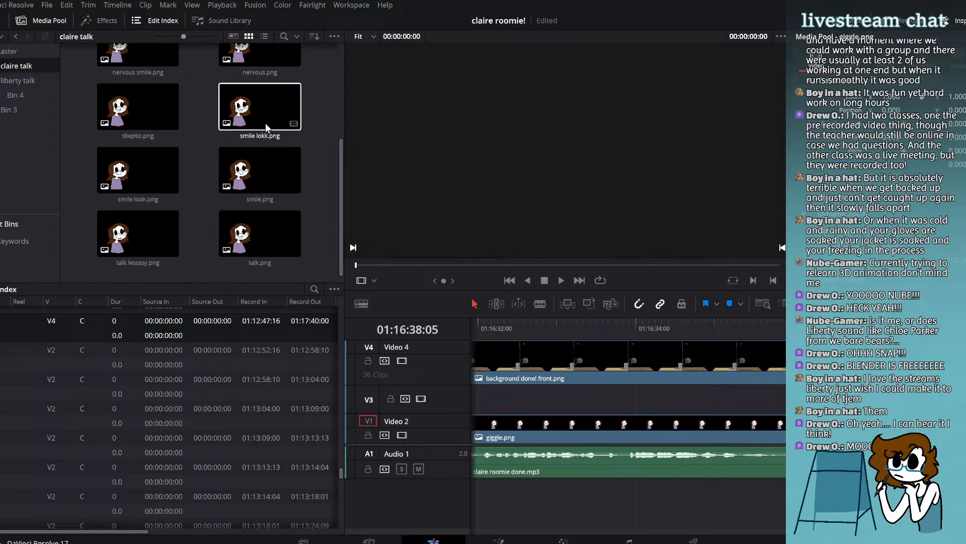
key("q")
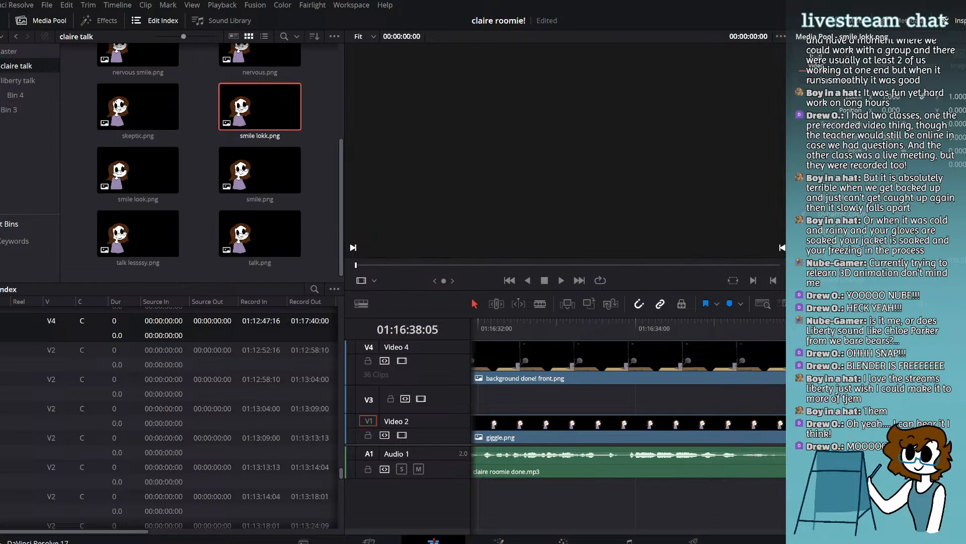
key("q")
scroll(213, 189, "up", 3)
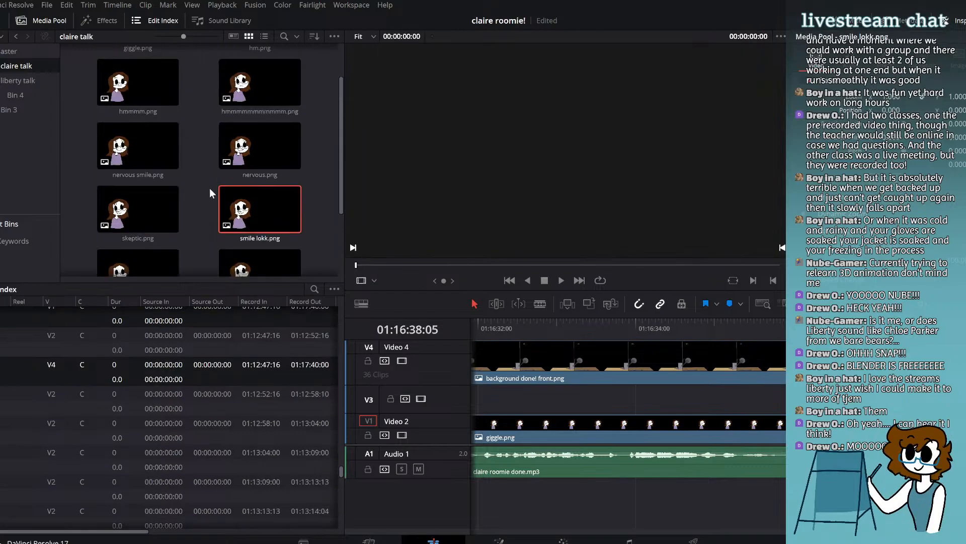
left_click(231, 190)
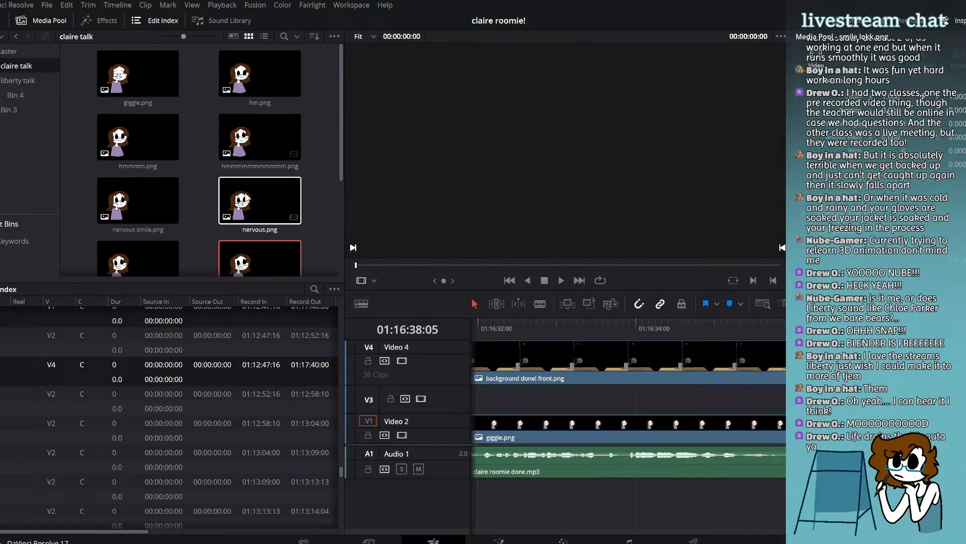
left_click_drag(247, 200, 830, 418)
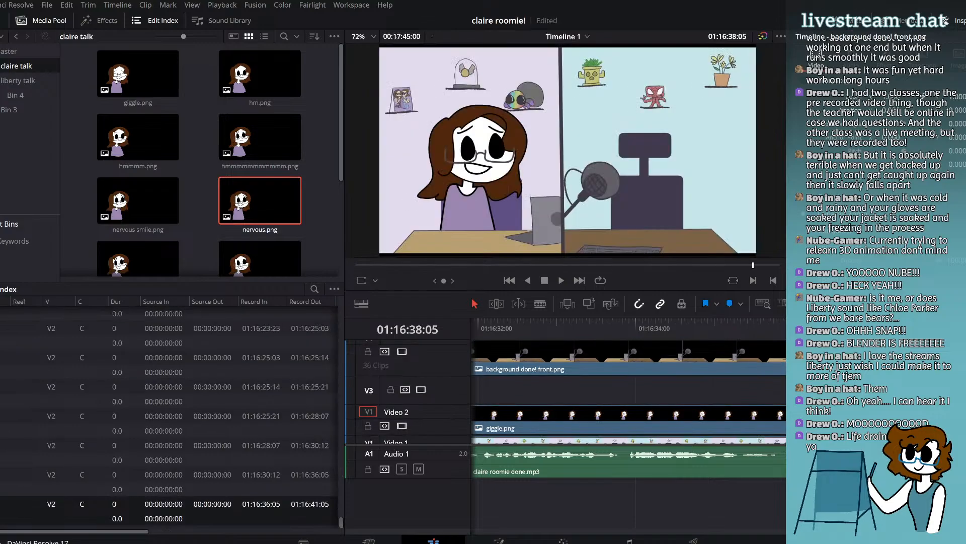
Step: Play on from 01:16:38:05 and place giggle.png on Video 2 at 01:16:40:01, over the end of nervous.png
key("Up")
left_click(561, 281)
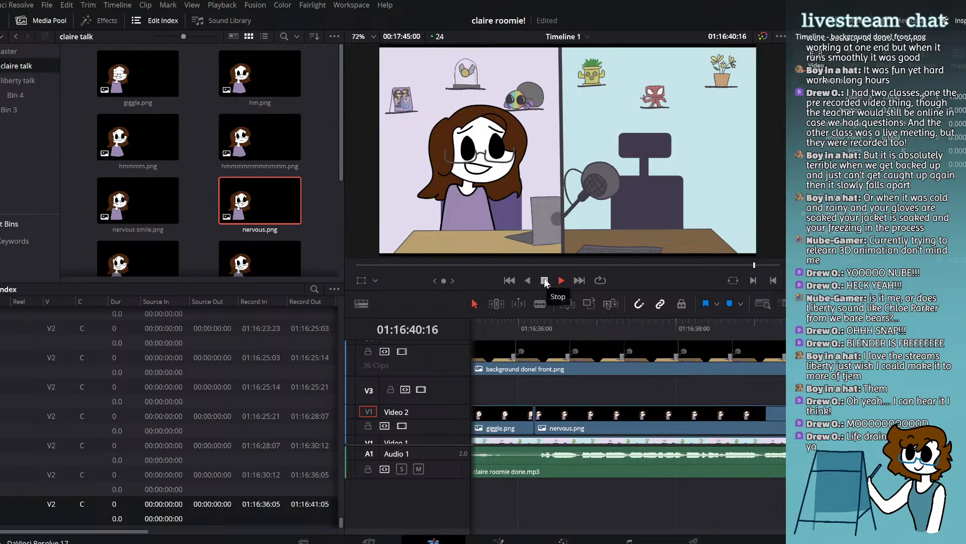
left_click(545, 281)
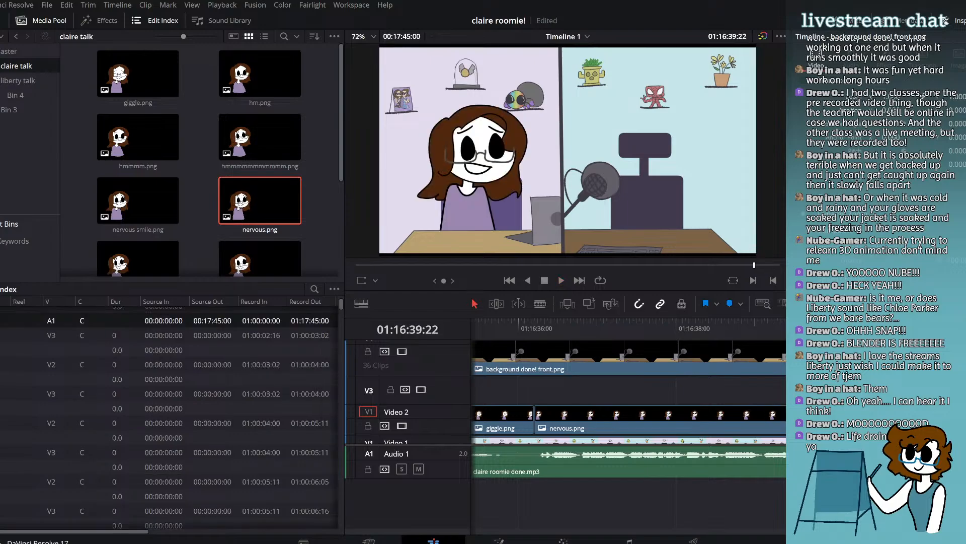
key("Right")
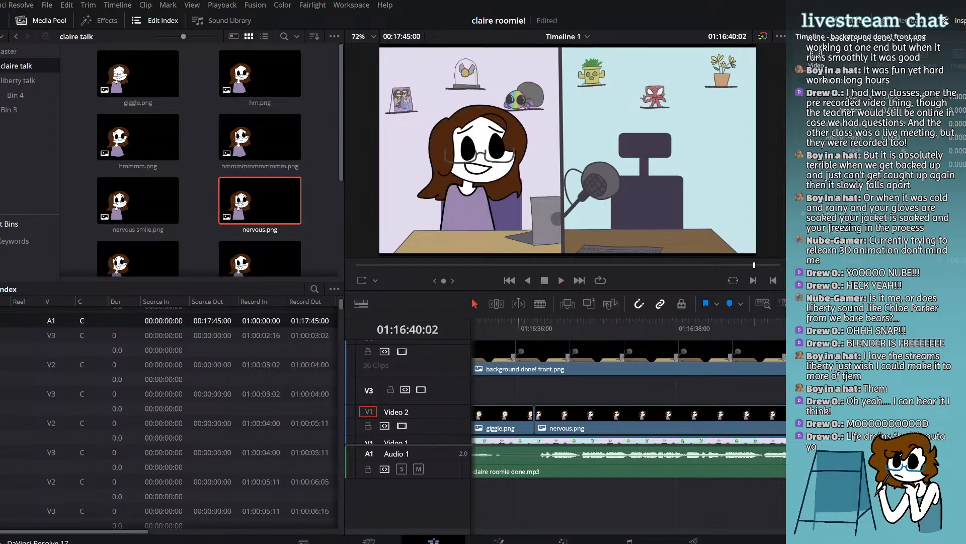
left_click(561, 280)
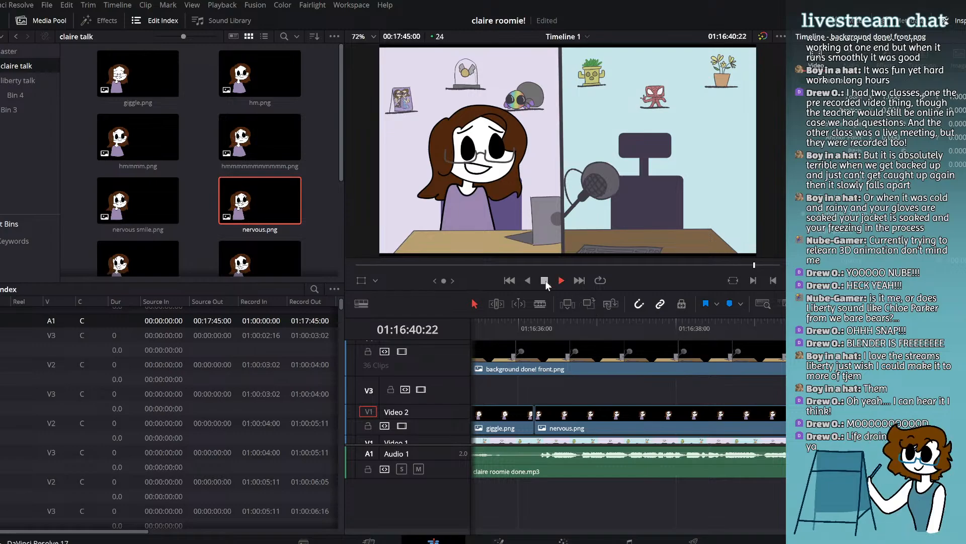
left_click(545, 282)
key("Left")
left_click(293, 216)
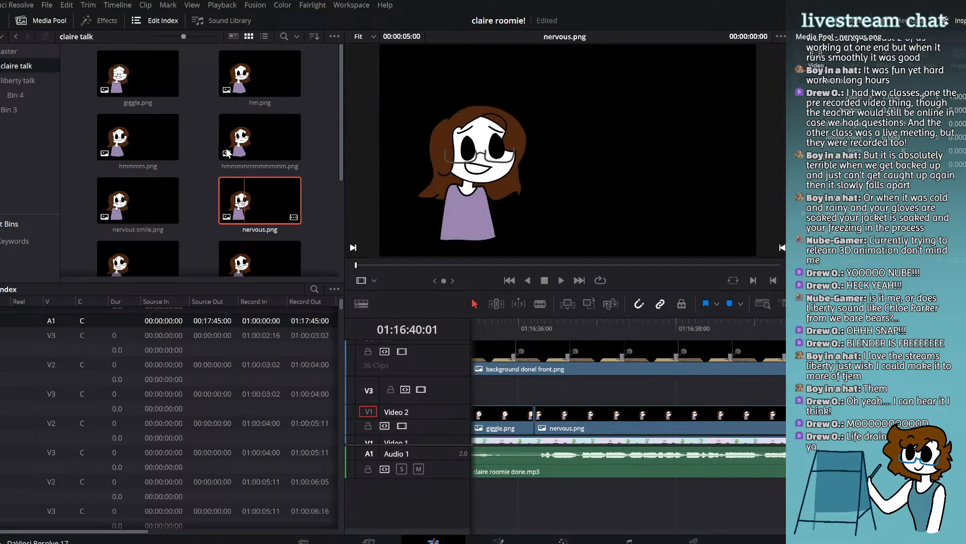
scroll(194, 122, "down", 3)
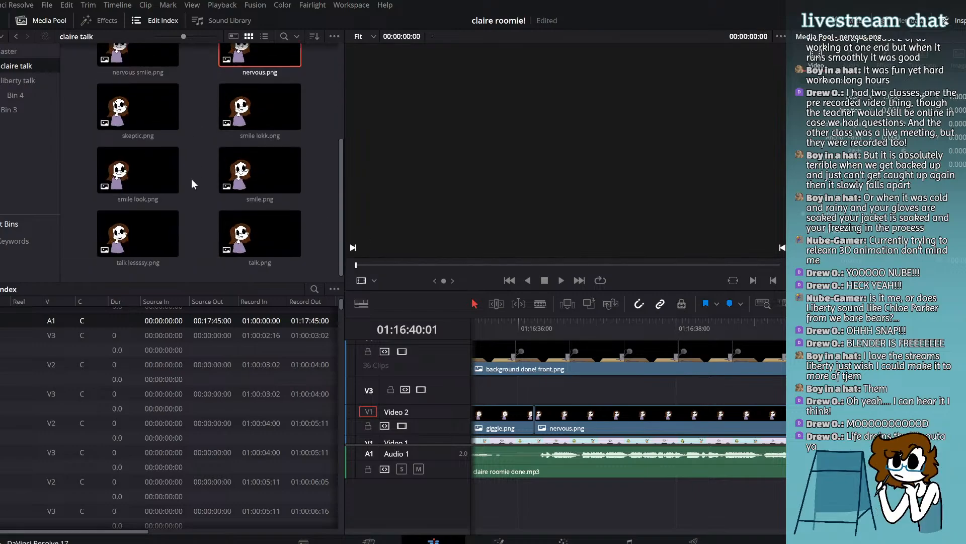
scroll(190, 184, "up", 3)
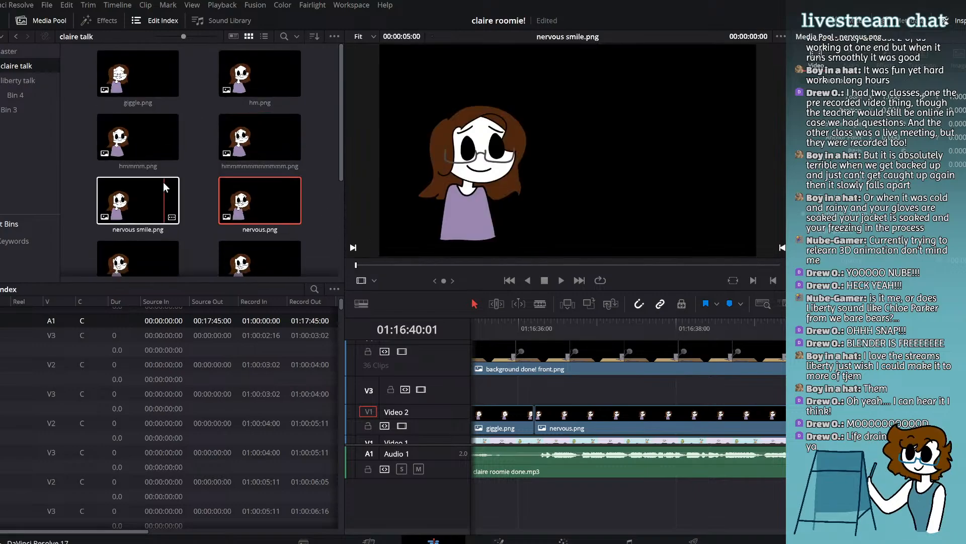
left_click_drag(137, 80, 835, 423)
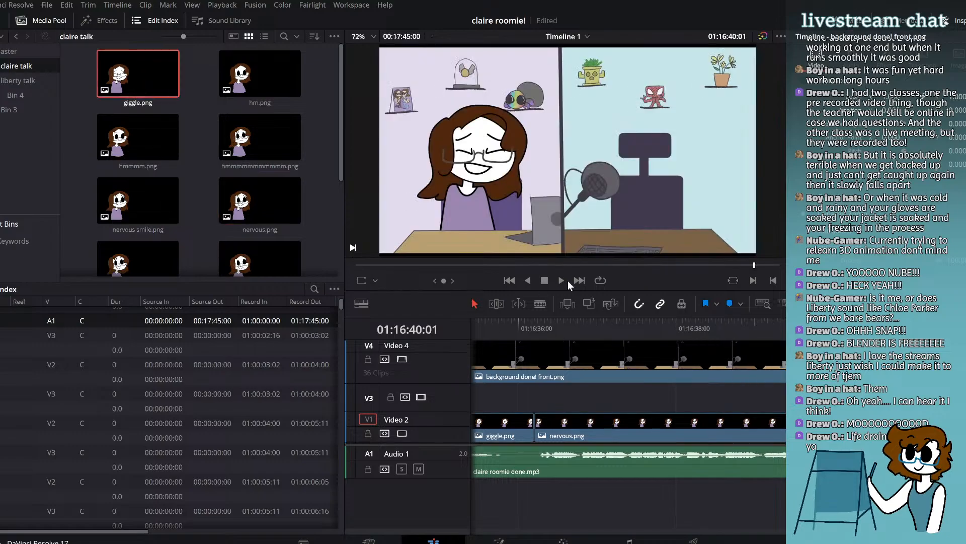
Step: Play on from 01:16:40:01 and place nervous.png on Video 2 at 01:16:40:20, over the end of giggle.png
left_click(561, 281)
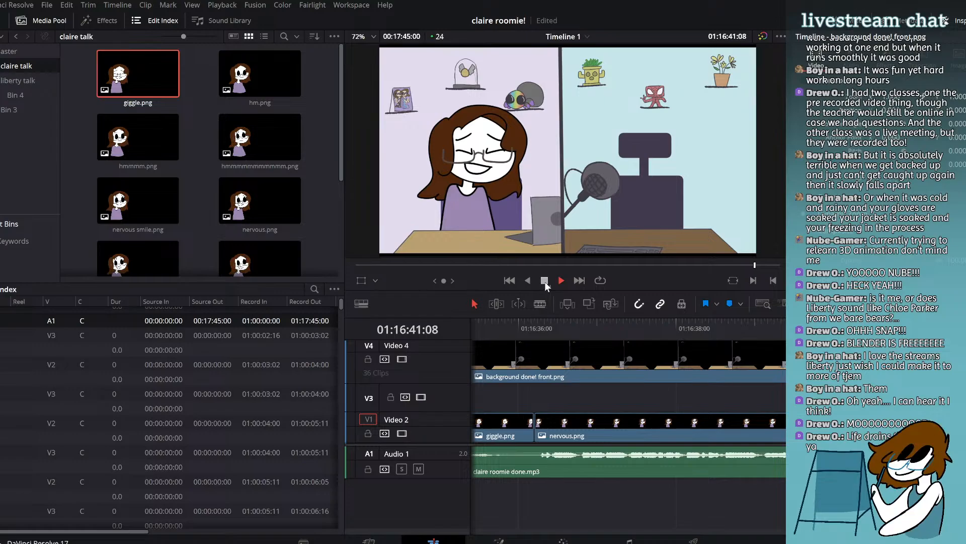
left_click(545, 281)
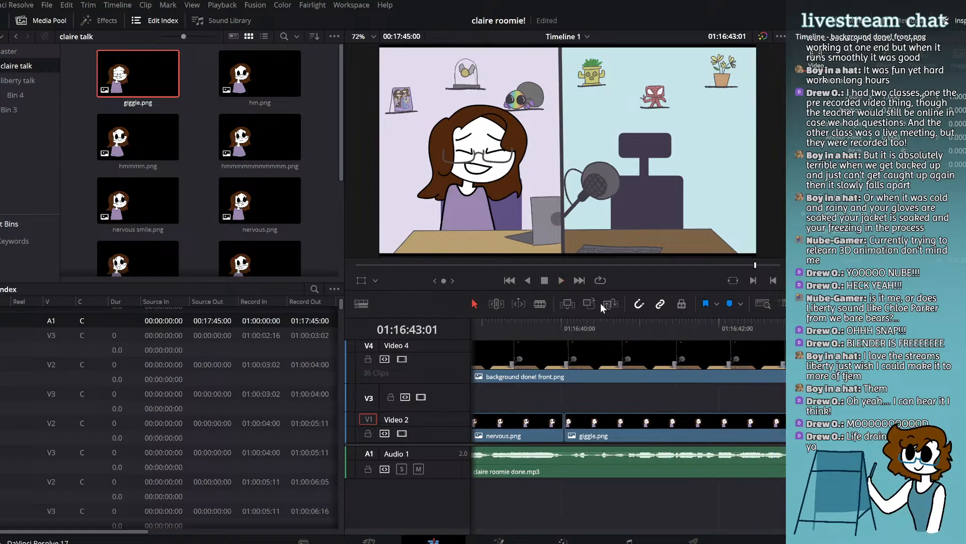
left_click_drag(618, 323, 625, 322)
scroll(191, 215, "down", 6)
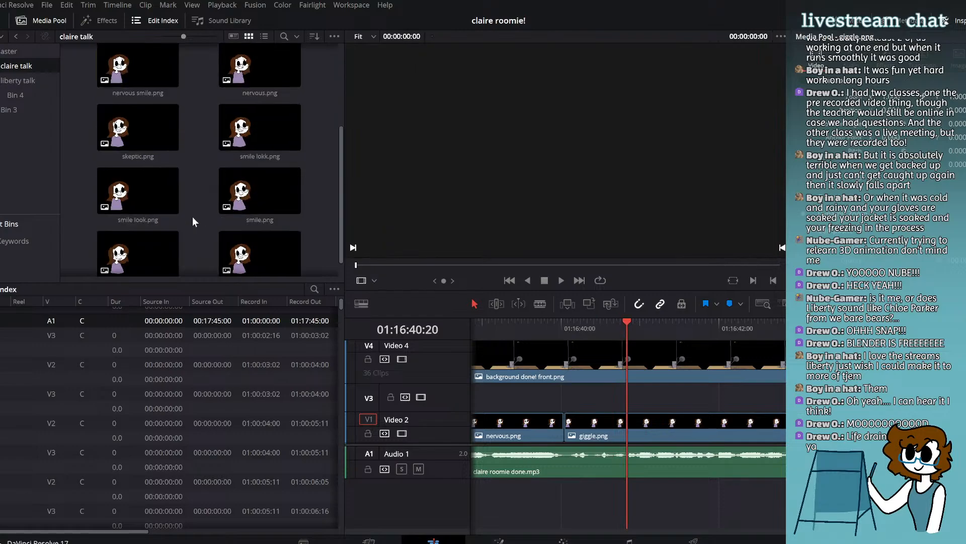
scroll(192, 216, "up", 5)
left_click_drag(258, 184, 637, 434)
left_click(644, 432)
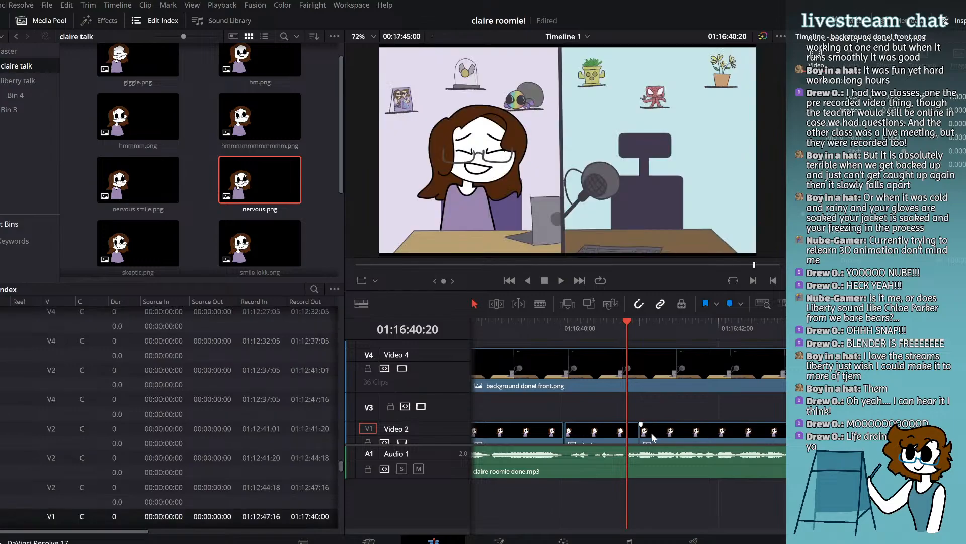
Step: Play on from 01:16:40:20, split the last nervous.png clip on Video 2 at 01:16:43:01 and delete the remainder
left_click(561, 280)
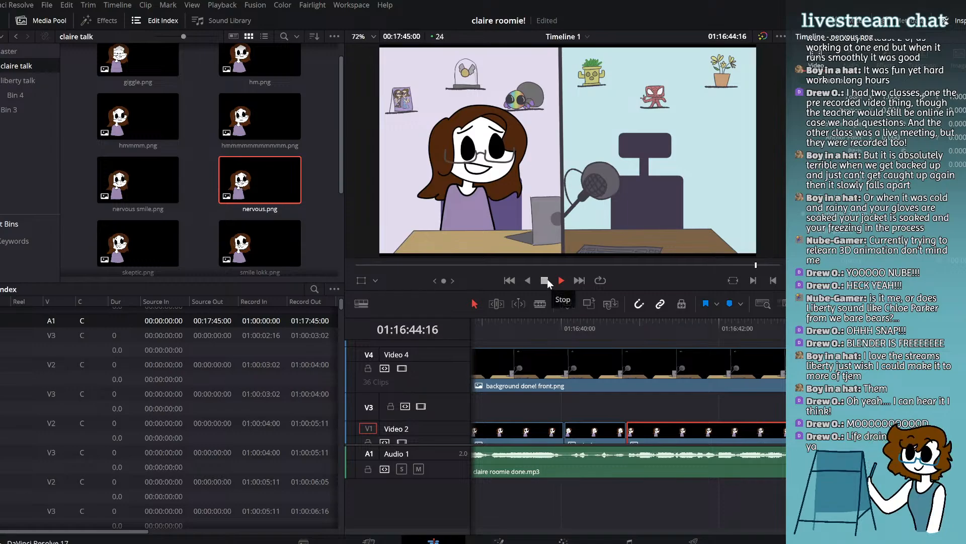
left_click(547, 280)
left_click(801, 325)
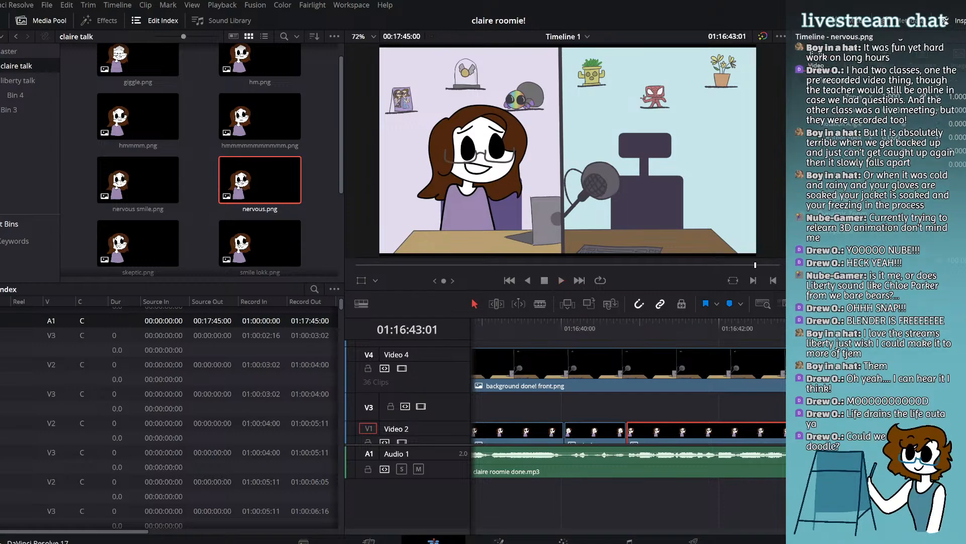
left_click(540, 303)
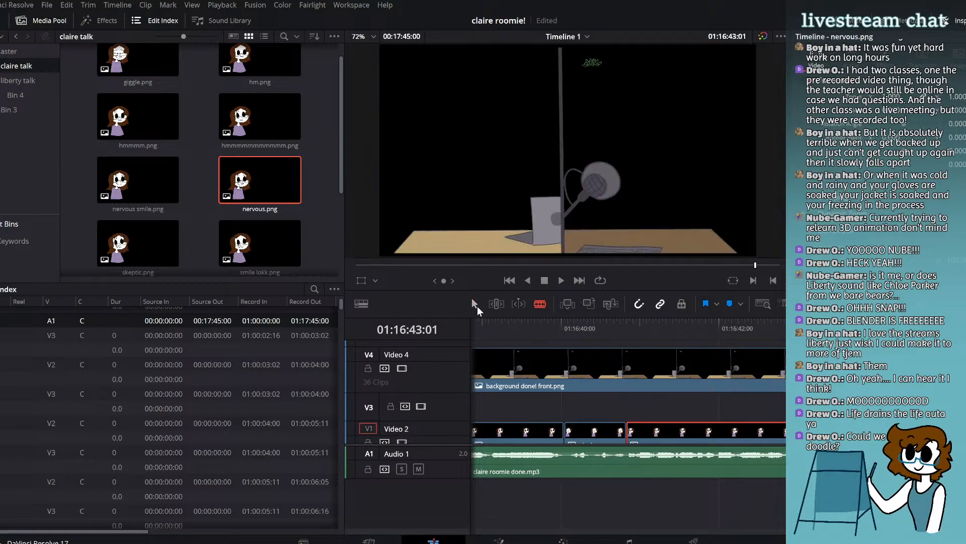
left_click(831, 431)
key("Delete")
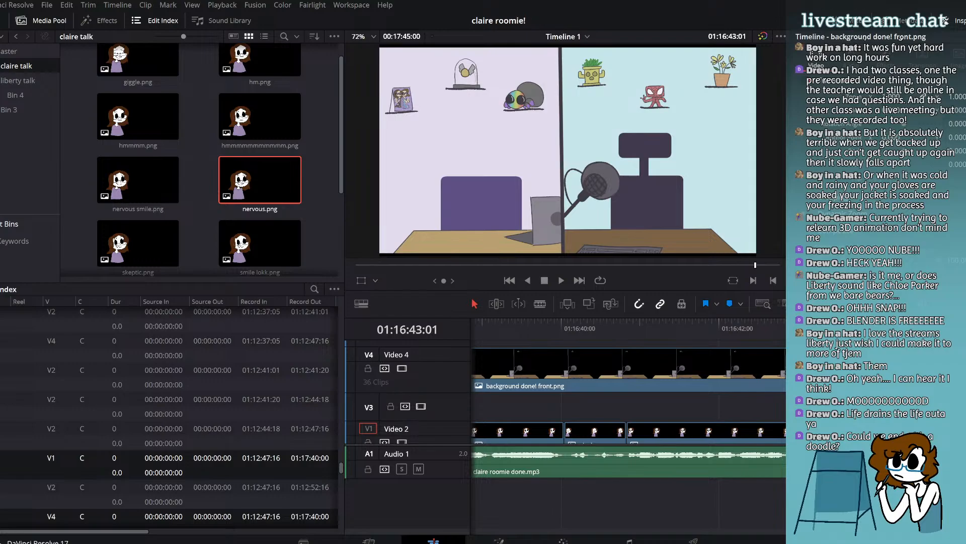
Step: Save the project and set the playhead to 01:16:41:15 on the last nervous.png clip
left_click_drag(736, 331, 840, 334)
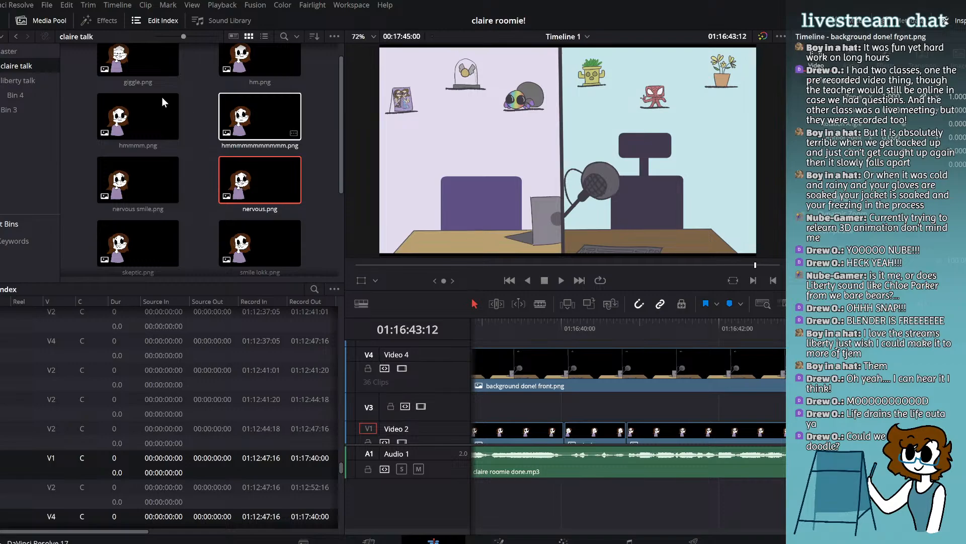
double_click(259, 180)
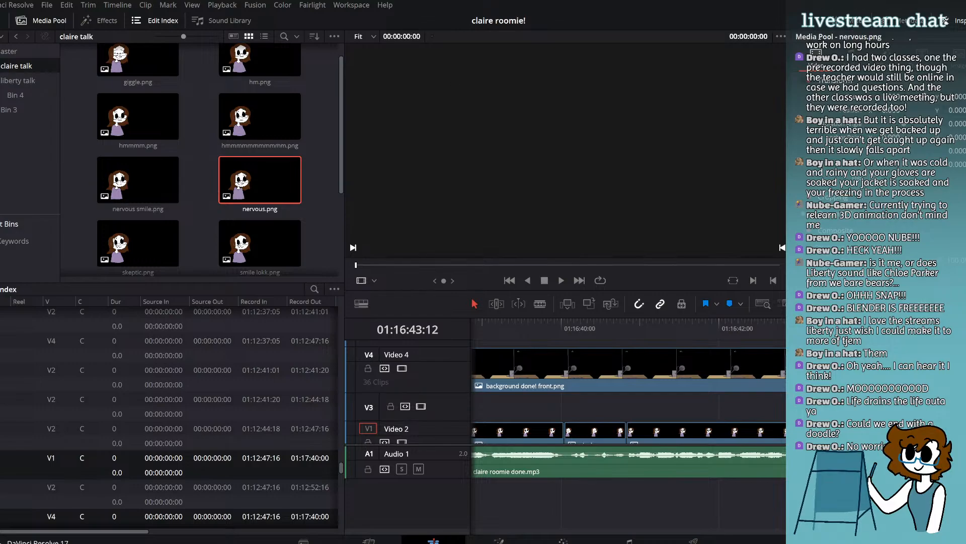
left_click(48, 5)
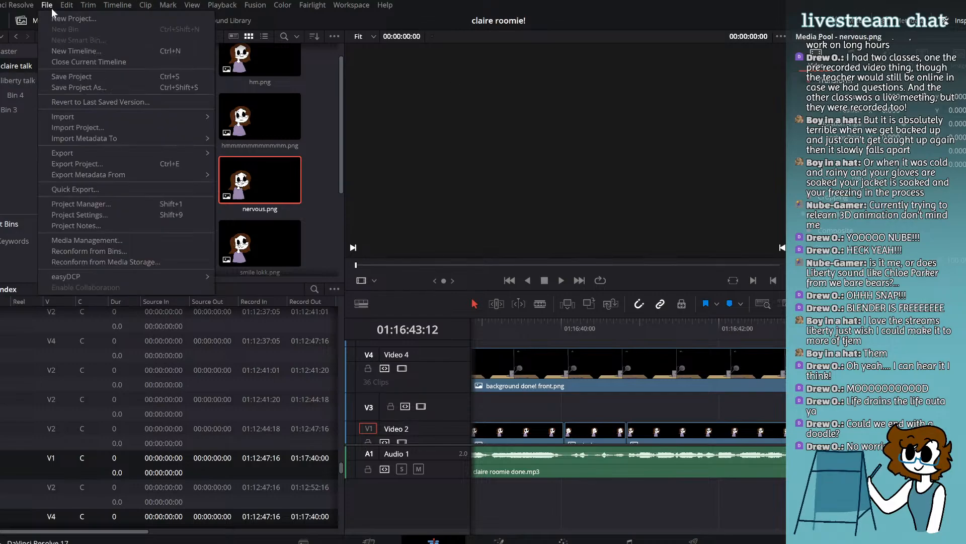
left_click(62, 78)
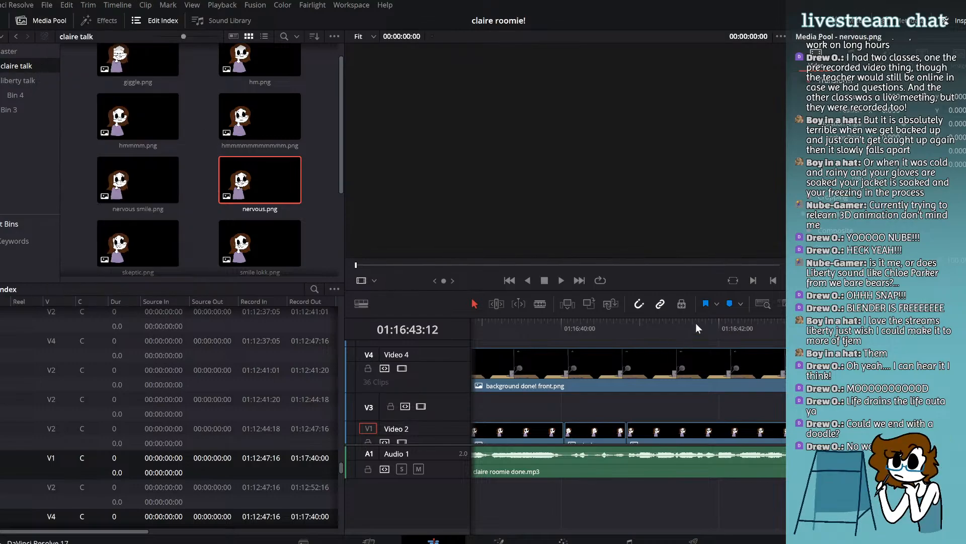
left_click(689, 326)
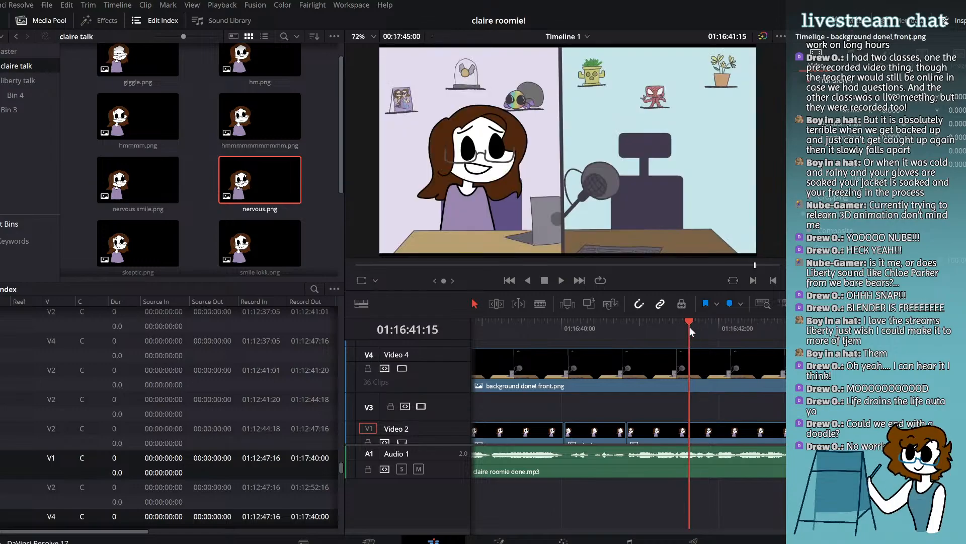